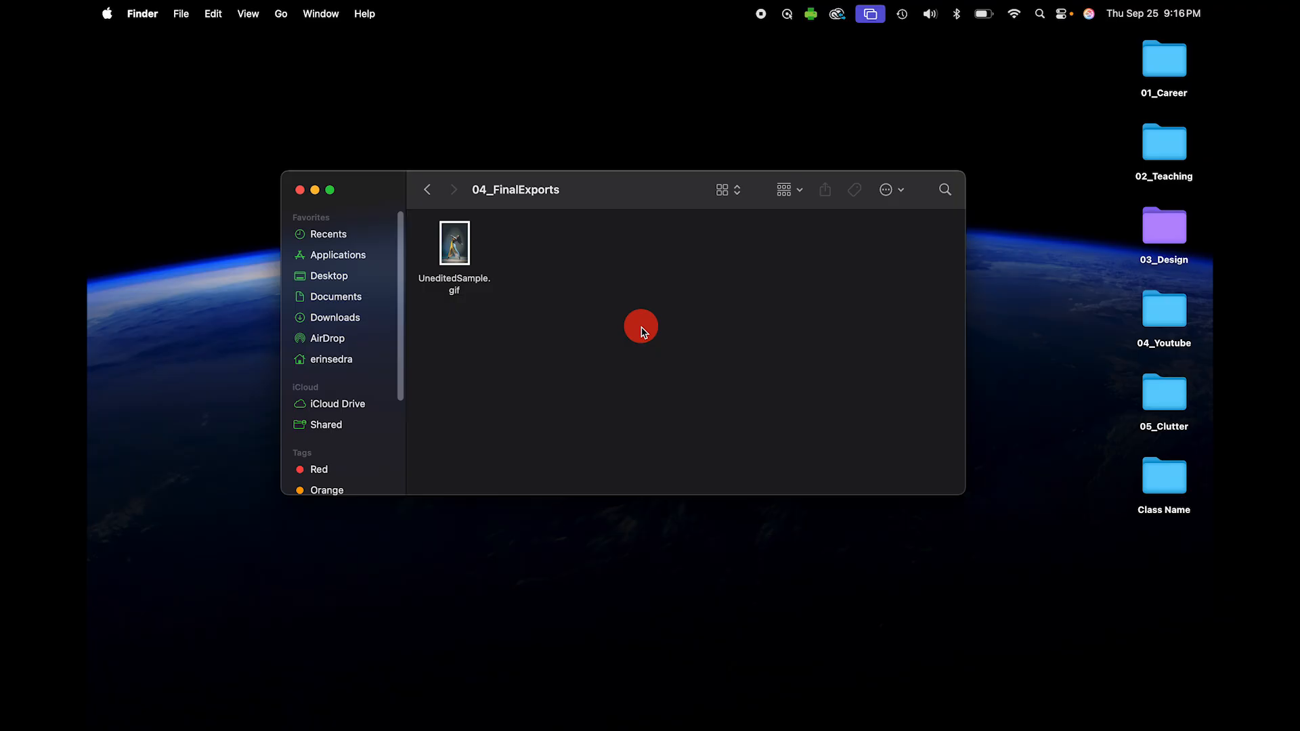
- Open UneditedSample.gif from the 04_FinalExports folder to examine its frames and file information
{"action": "double_click", "coordinate": [445, 279]}
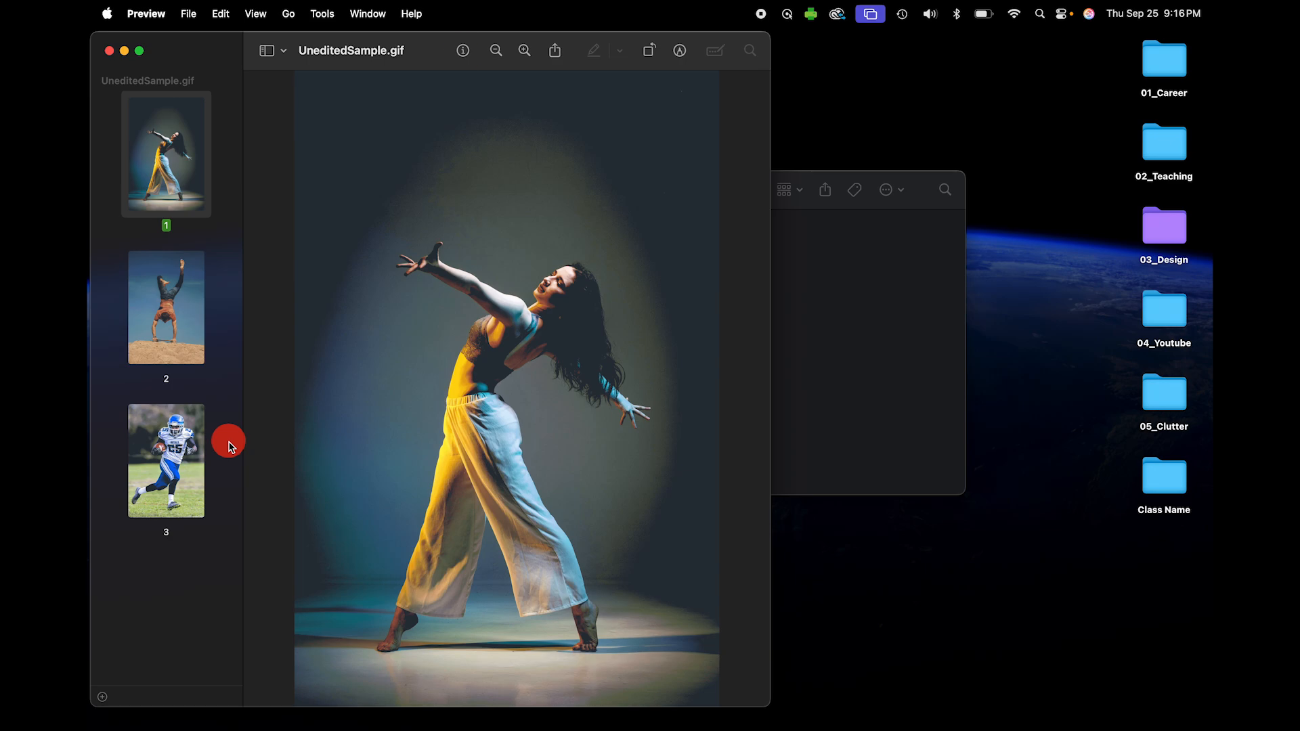
{"action": "left_click", "coordinate": [463, 54]}
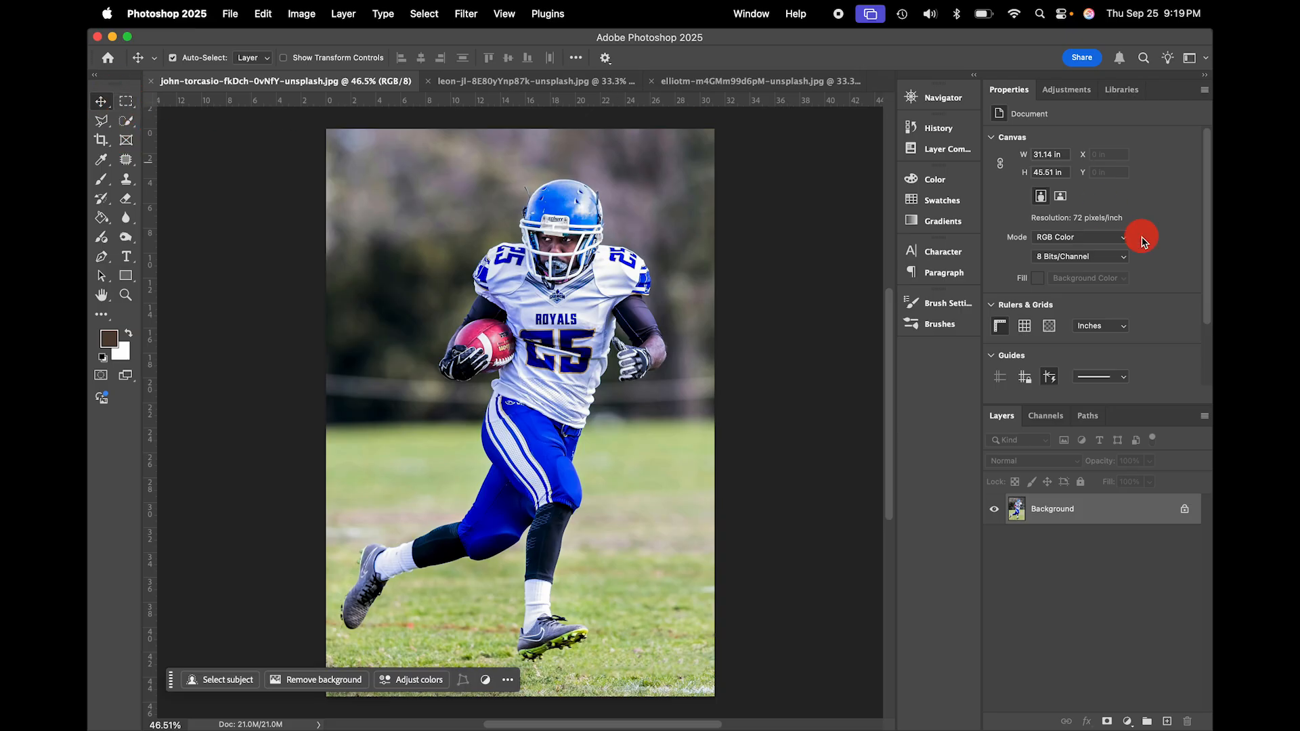
- Try resizing the football player photo to 1080 by 1920 pixels with the width and height proportions unlinked
{"action": "scroll", "coordinate": [1153, 343], "scroll_direction": "down", "scroll_amount": 3}
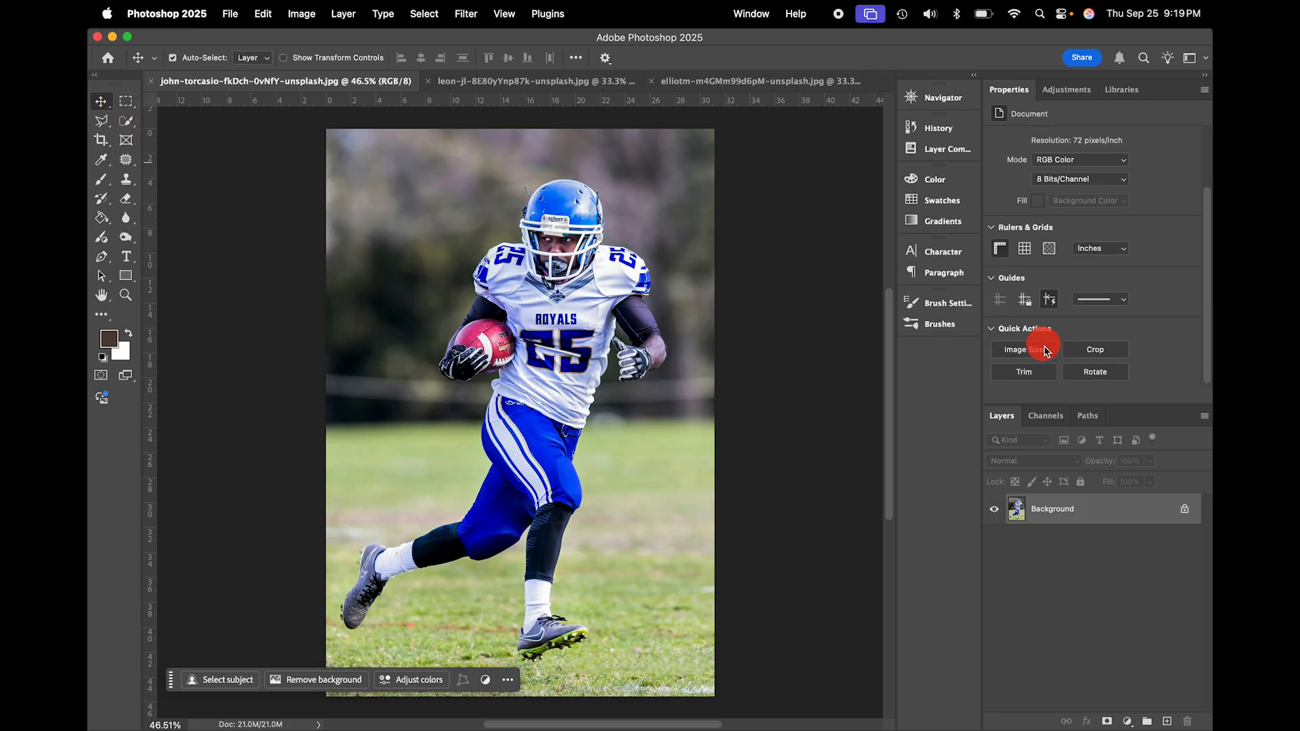
{"action": "left_click", "coordinate": [306, 17]}
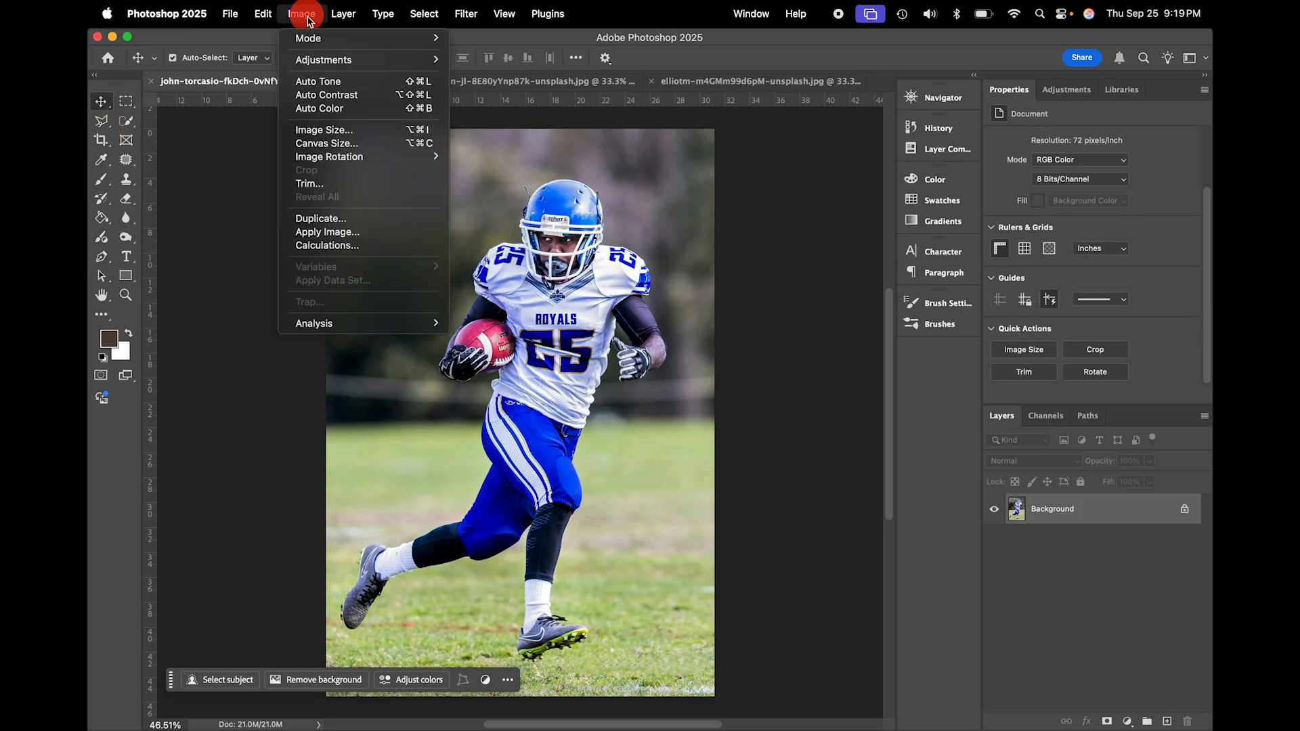
{"action": "left_click", "coordinate": [334, 131]}
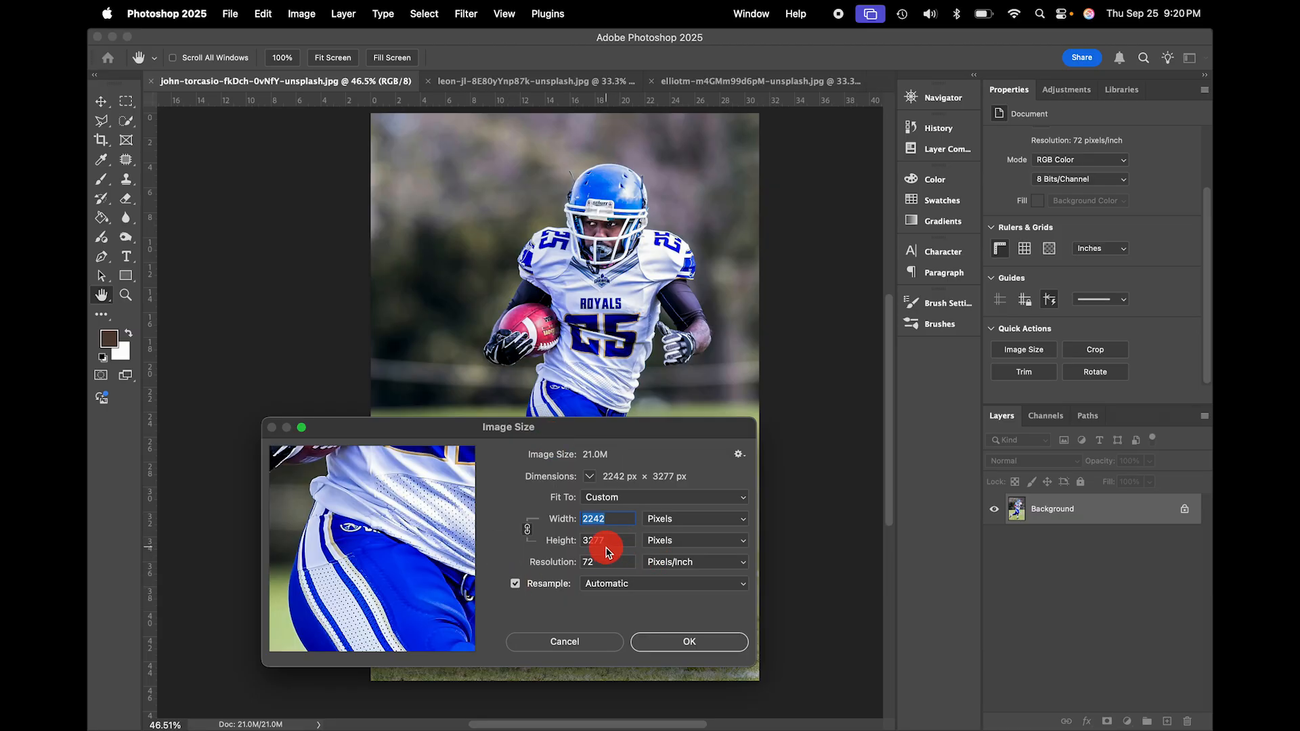
{"action": "double_click", "coordinate": [606, 545]}
{"action": "type", "text": "1920"}
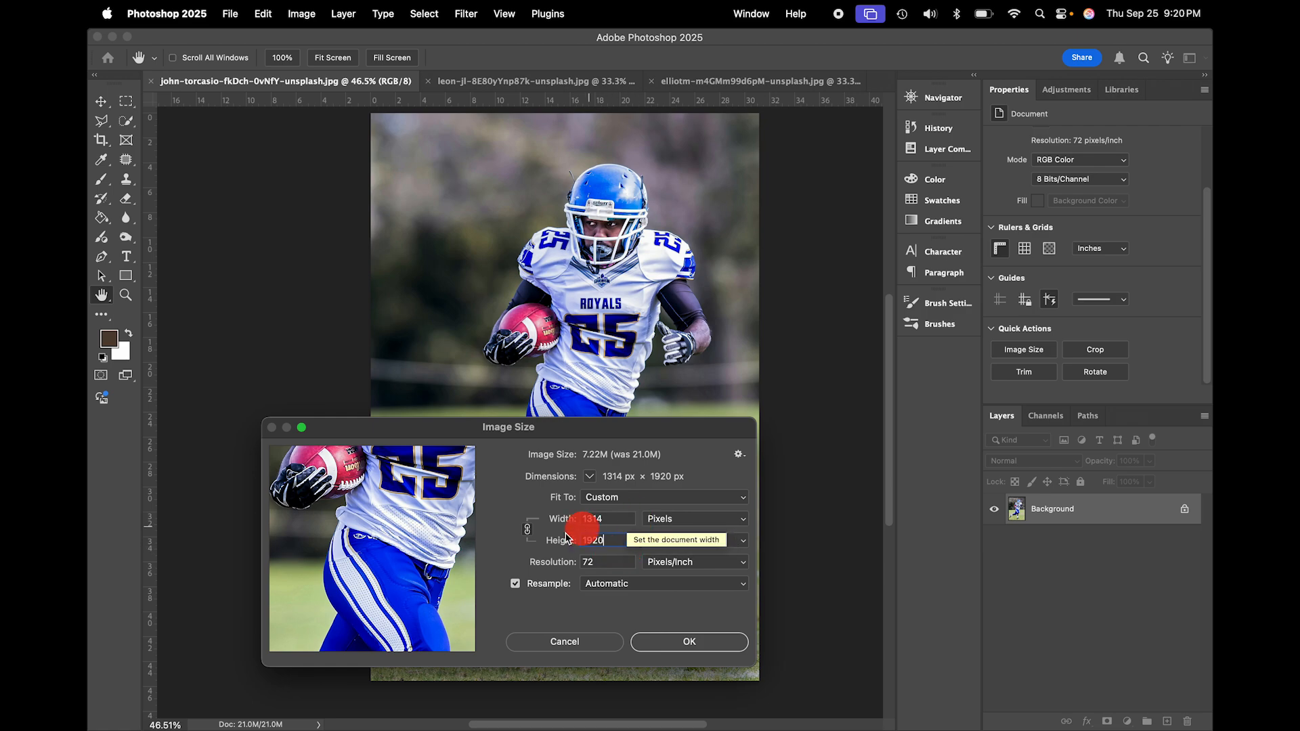
{"action": "left_click", "coordinate": [528, 534]}
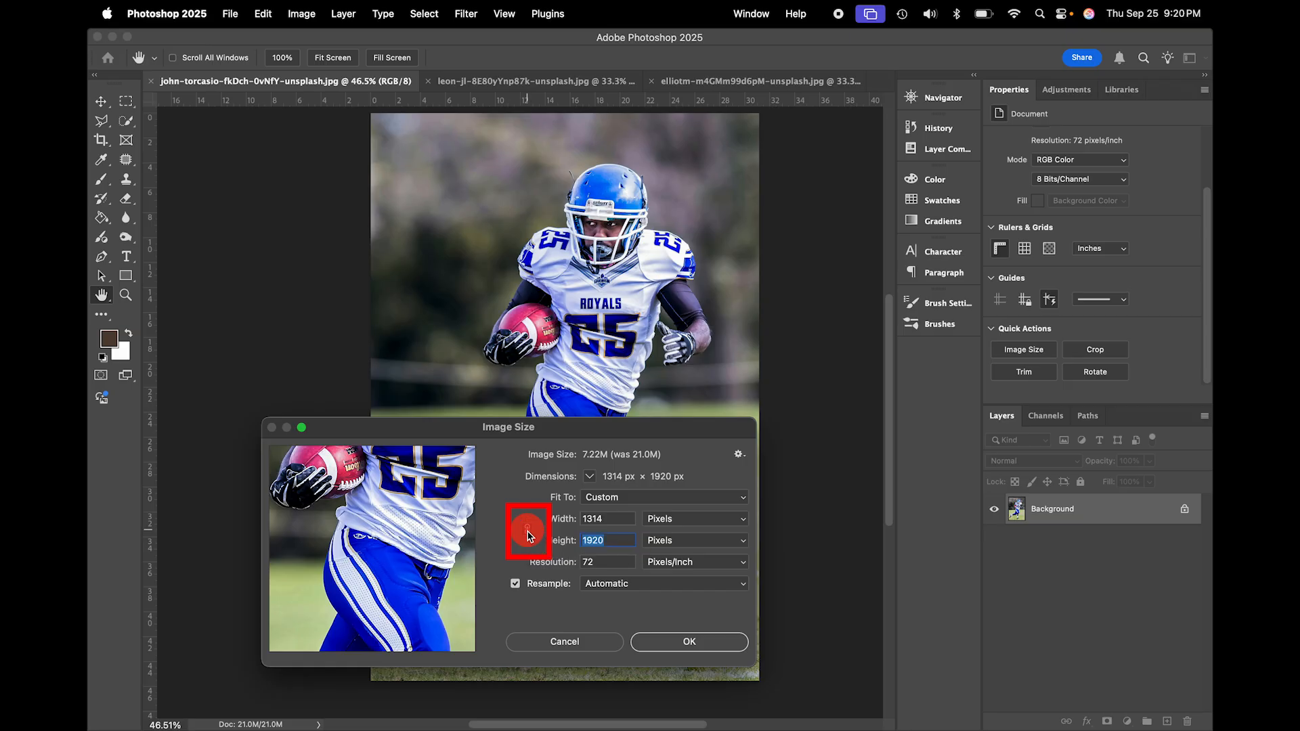
{"action": "double_click", "coordinate": [618, 519]}
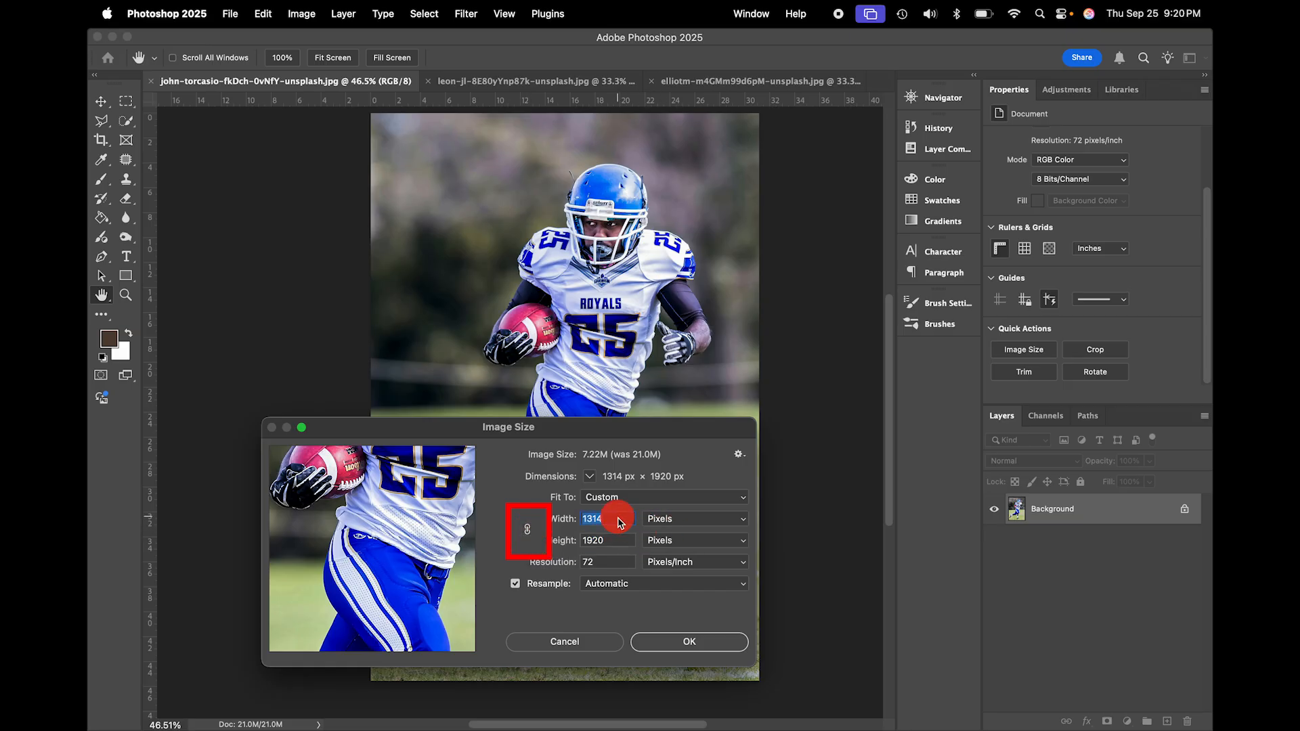
{"action": "type", "text": "1080"}
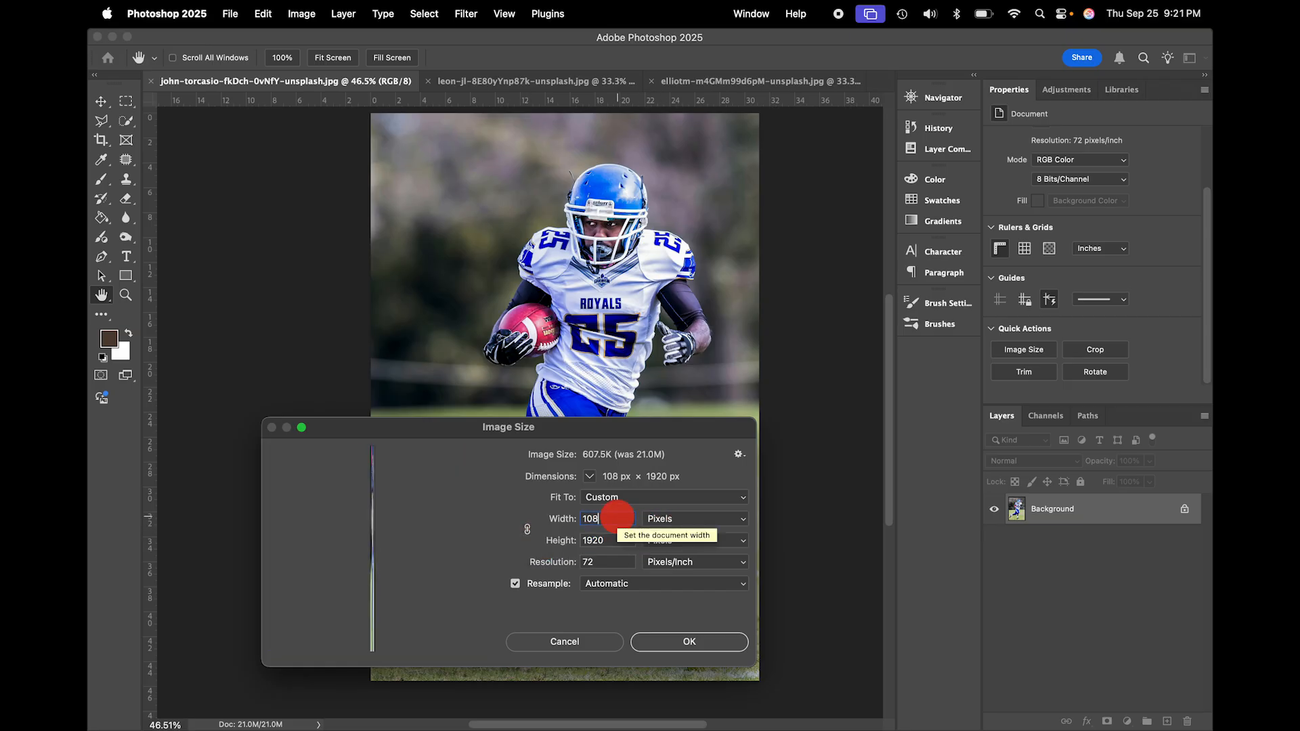
{"action": "left_click", "coordinate": [698, 643]}
{"action": "scroll", "coordinate": [453, 275], "scroll_direction": "up", "scroll_amount": 5}
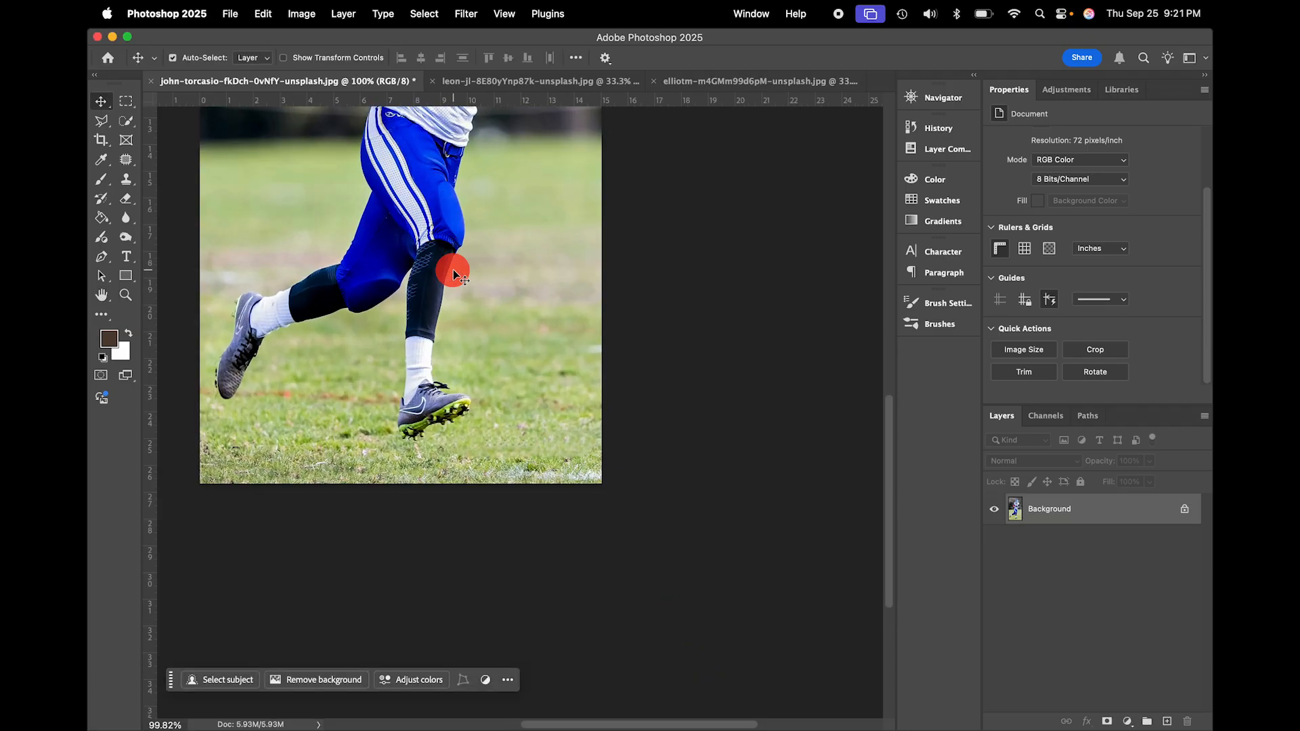
{"action": "scroll", "coordinate": [450, 237], "scroll_direction": "up", "scroll_amount": 8}
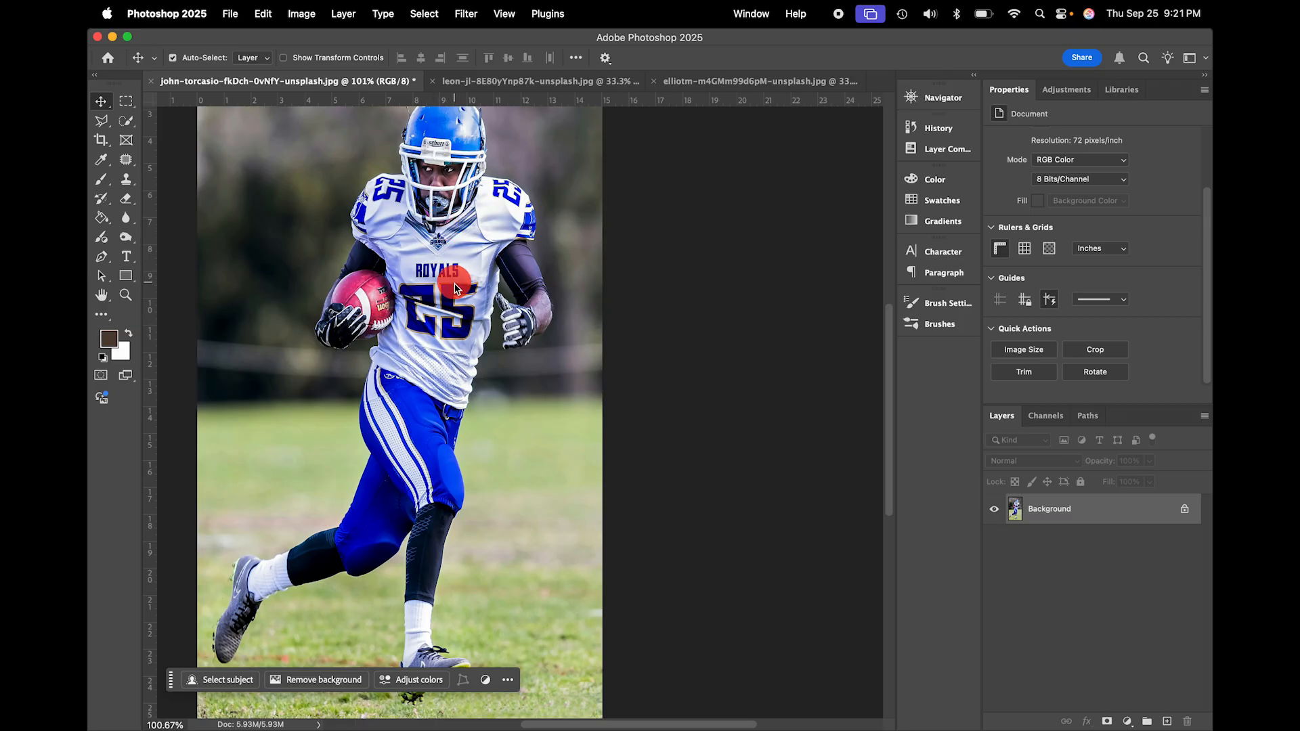
- Undo the image size change on the football player photo
{"action": "left_click", "coordinate": [269, 26]}
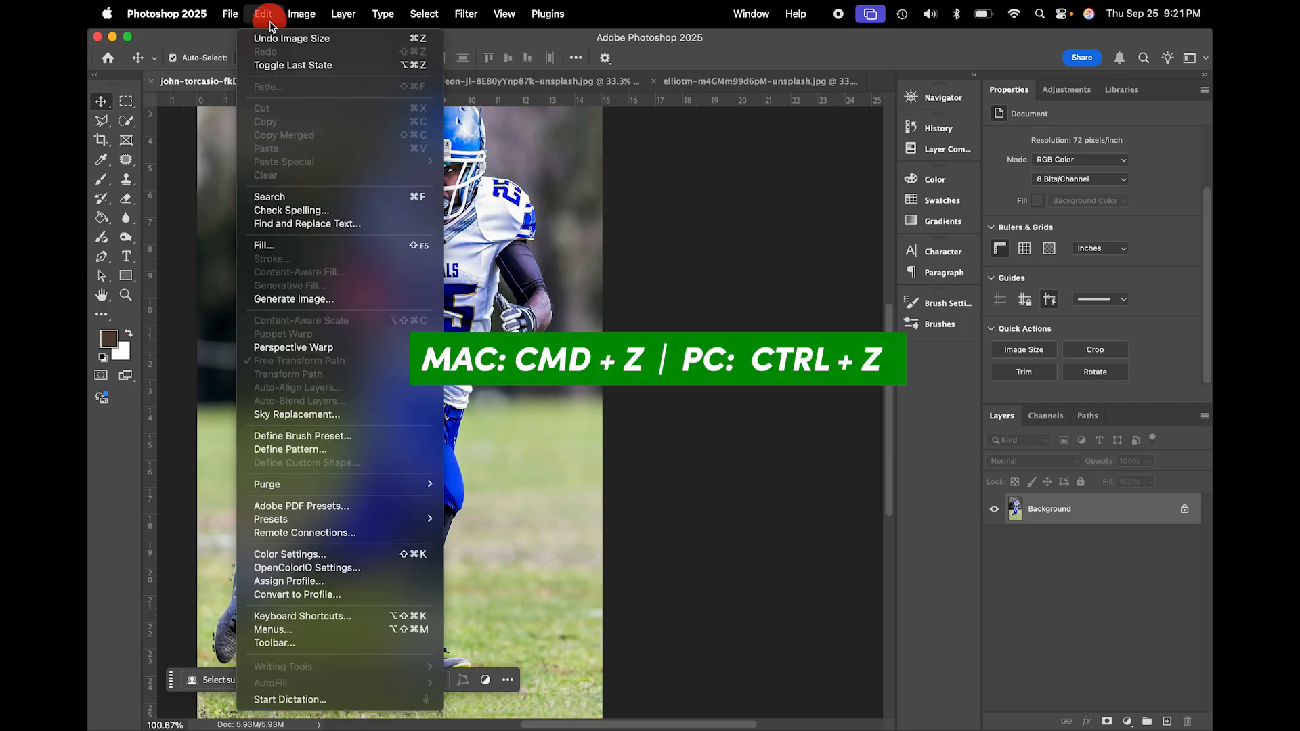
{"action": "left_click", "coordinate": [270, 39]}
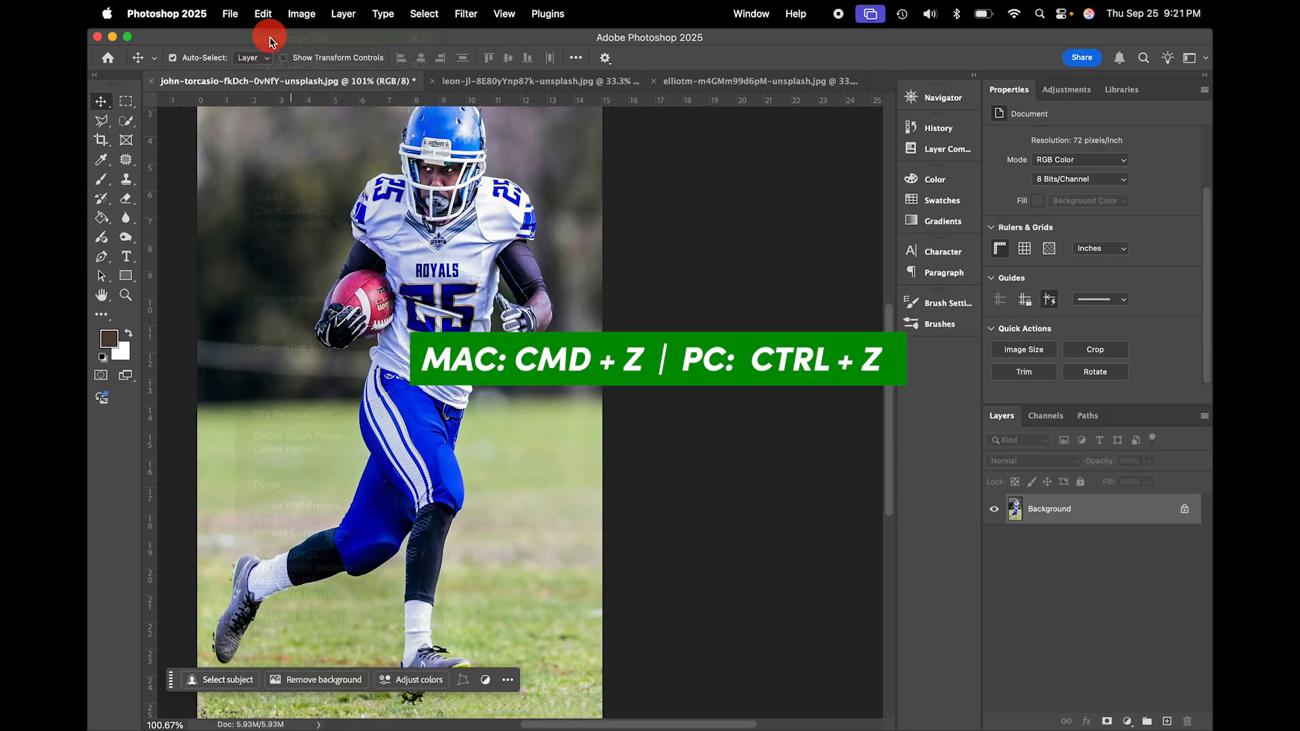
{"action": "scroll", "coordinate": [407, 254], "scroll_direction": "down", "scroll_amount": 5}
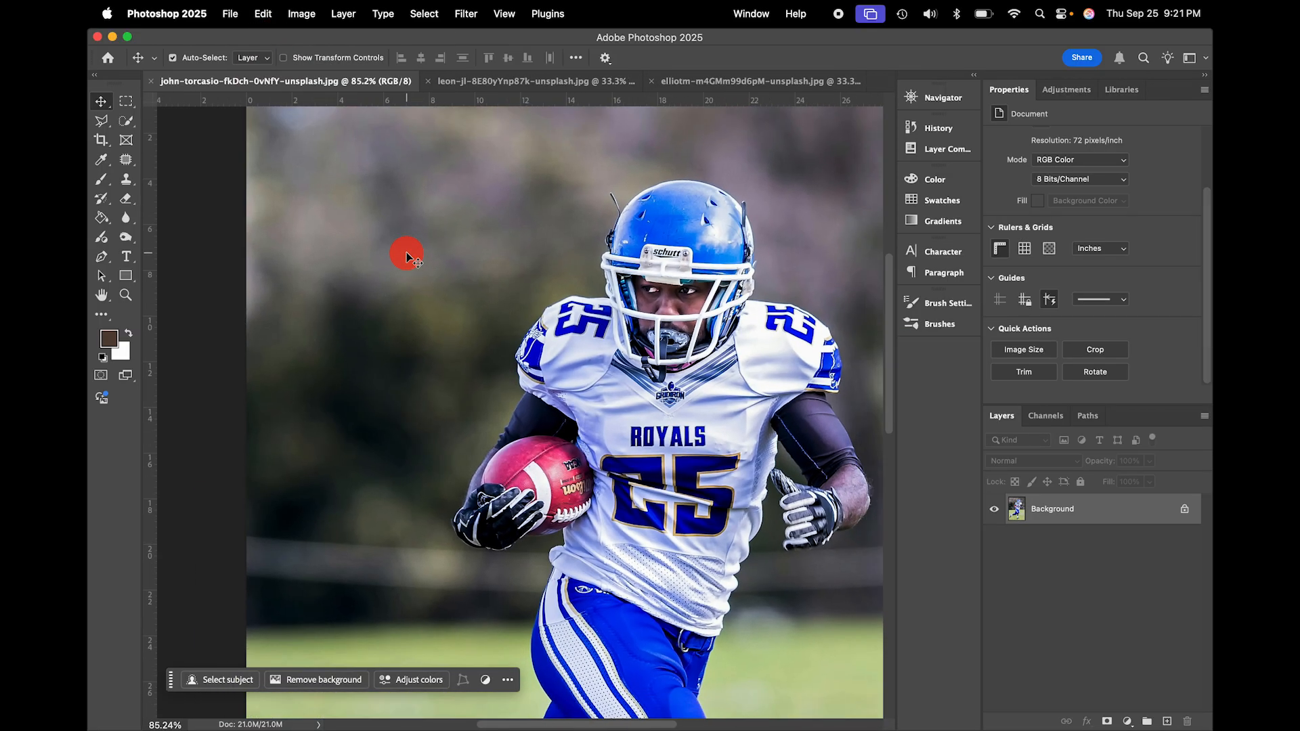
{"action": "scroll", "coordinate": [407, 254], "scroll_direction": "down", "scroll_amount": 3}
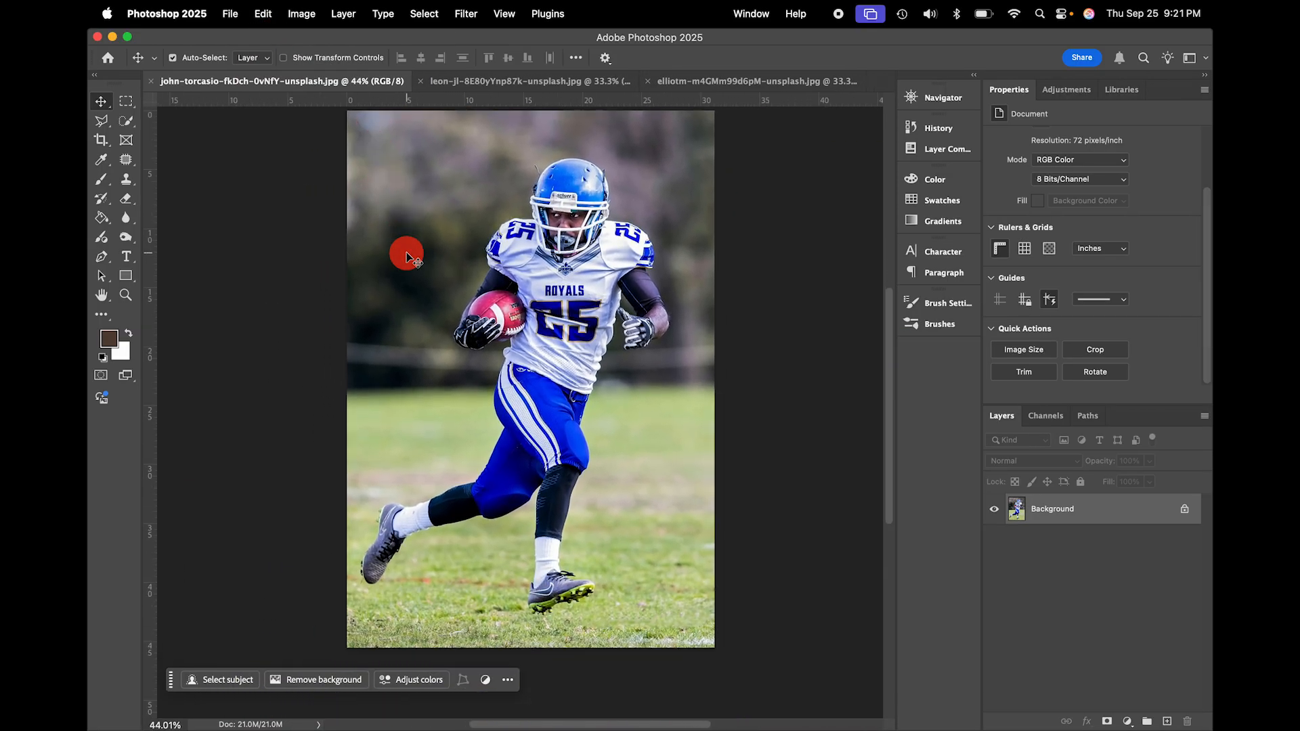
{"action": "scroll", "coordinate": [407, 254], "scroll_direction": "right", "scroll_amount": 1}
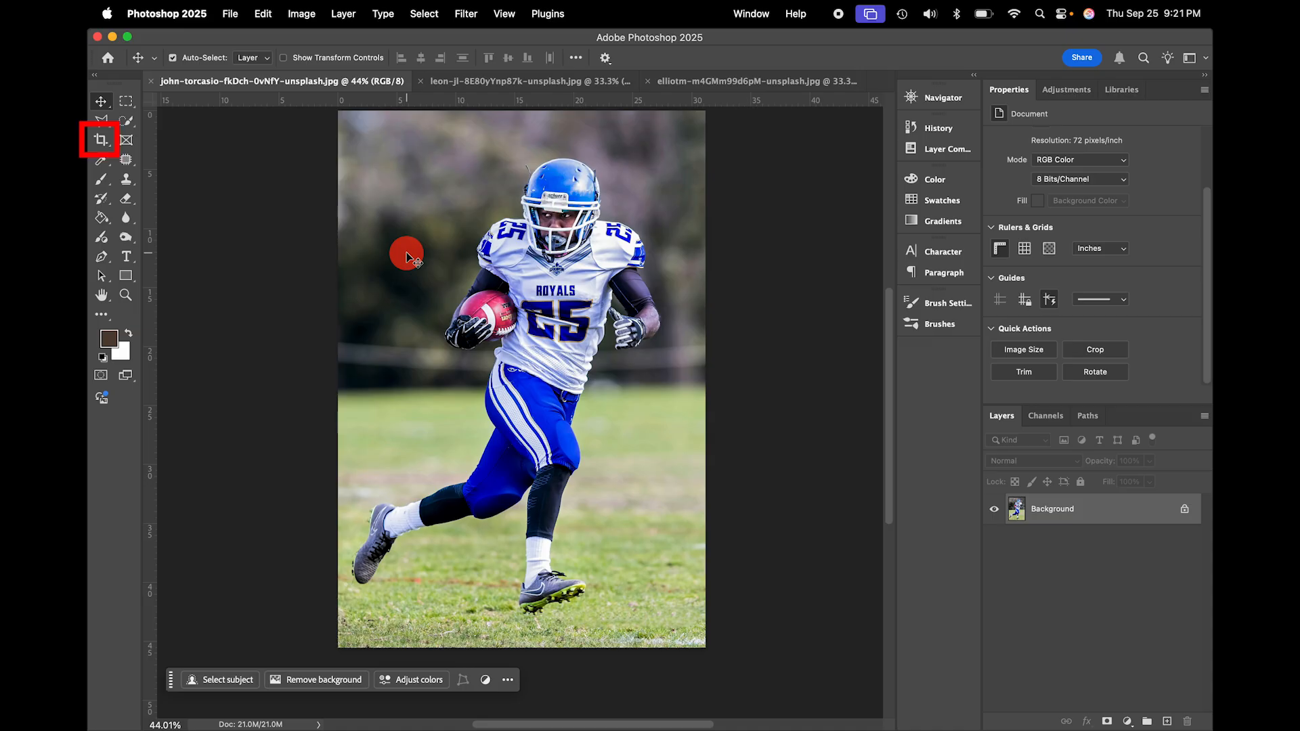
- Crop the football player photo to a portrait 9:16 ratio, shifting the image so the whole player fits inside the frame
{"action": "left_click", "coordinate": [99, 144]}
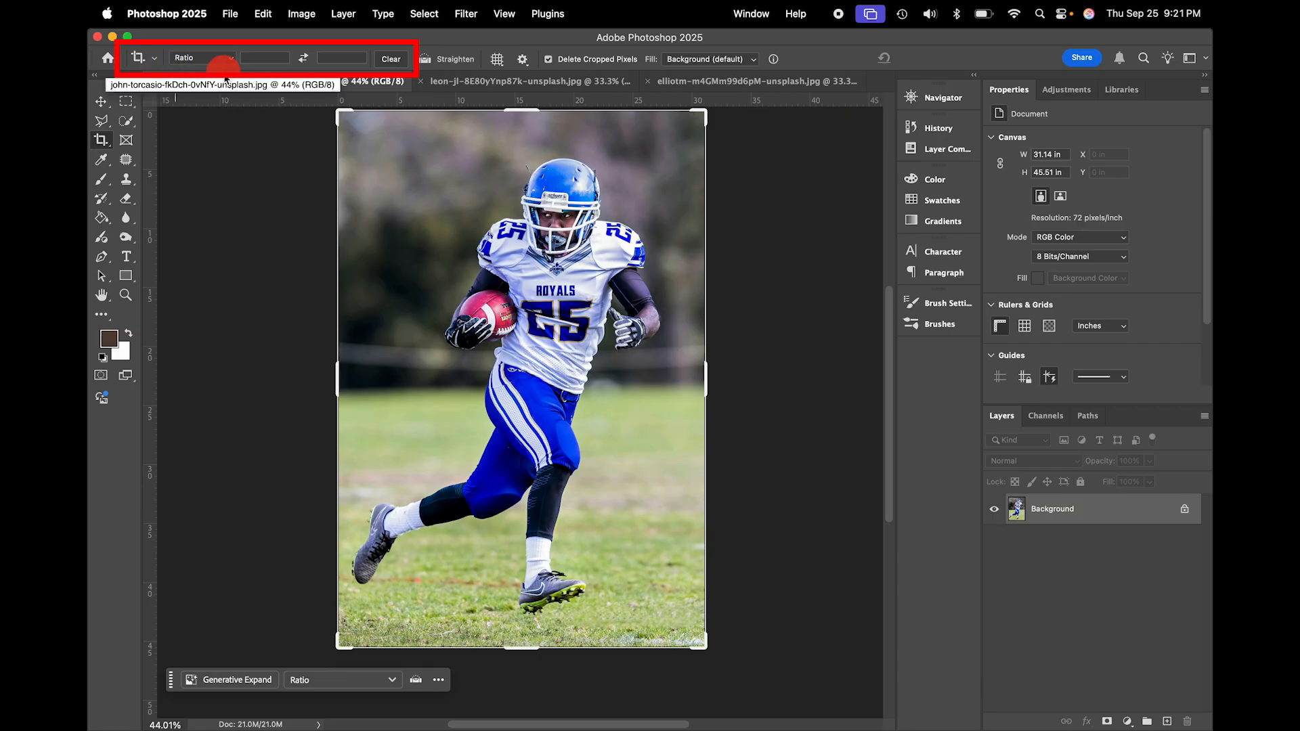
{"action": "left_click", "coordinate": [223, 67]}
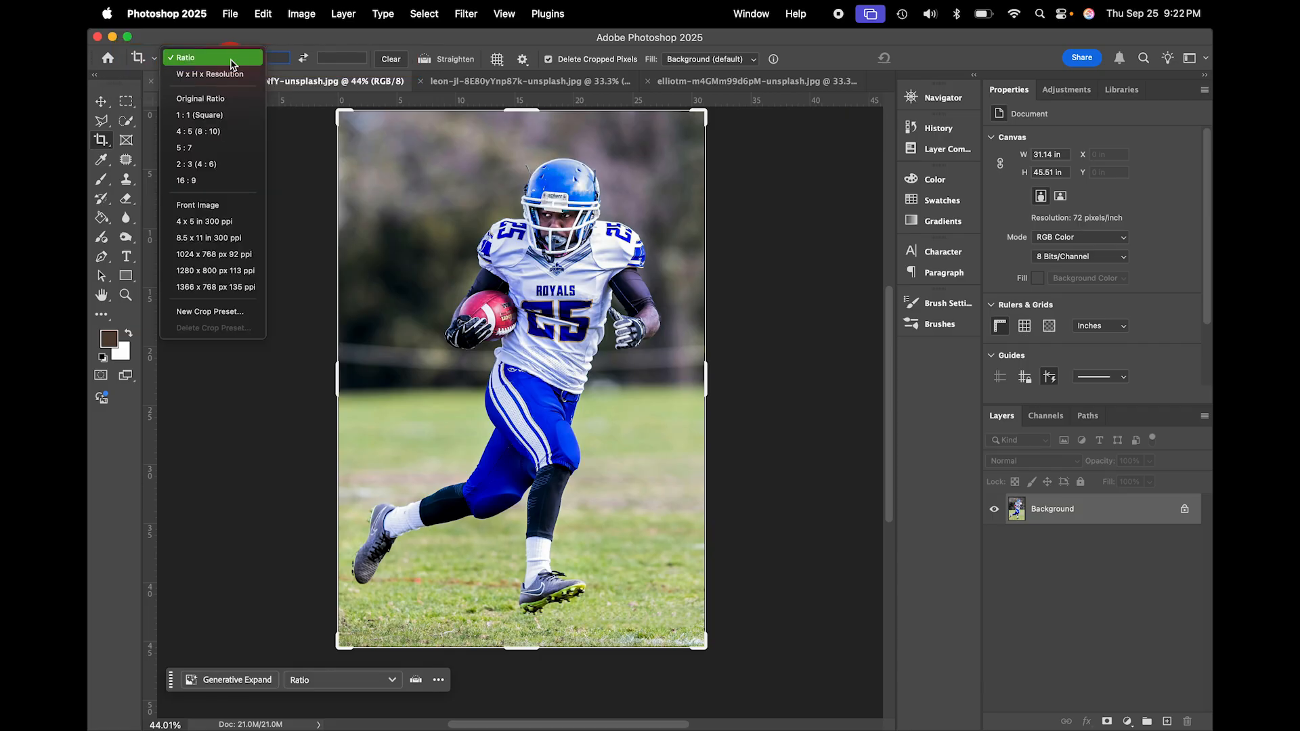
{"action": "left_click", "coordinate": [222, 183]}
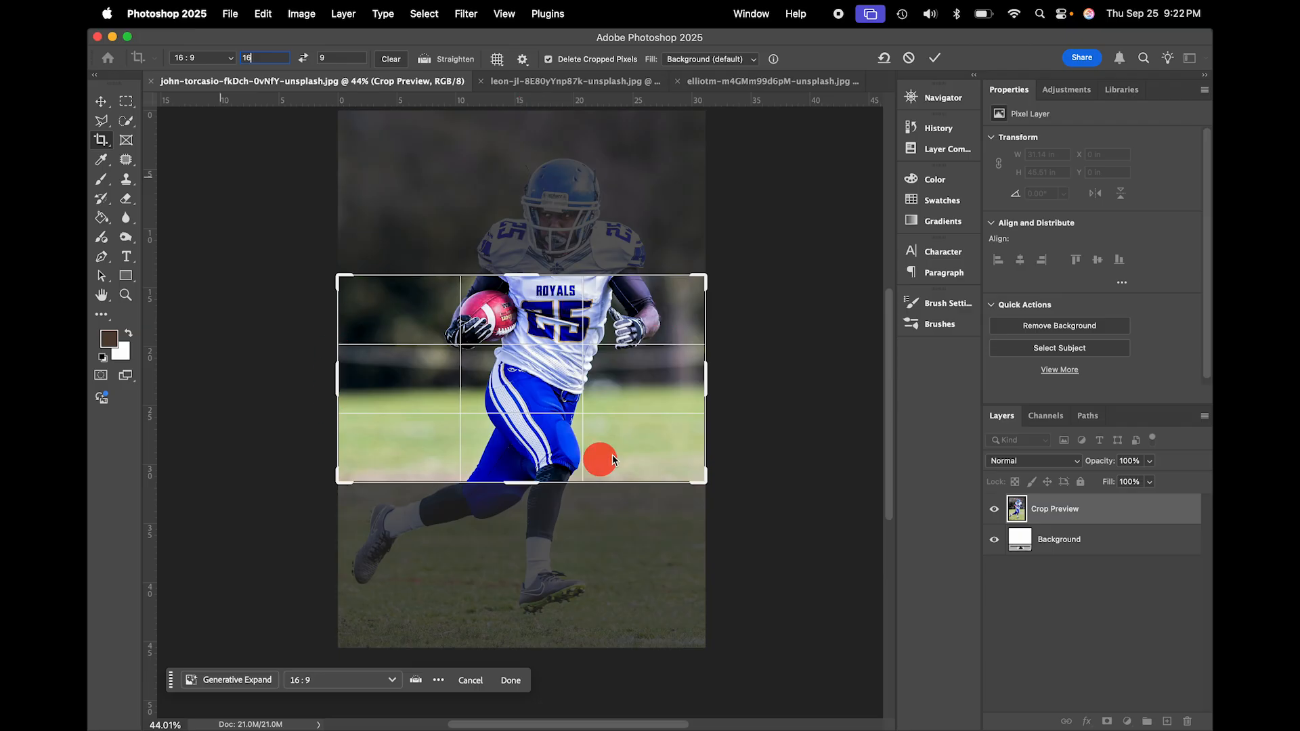
{"action": "left_click", "coordinate": [302, 61]}
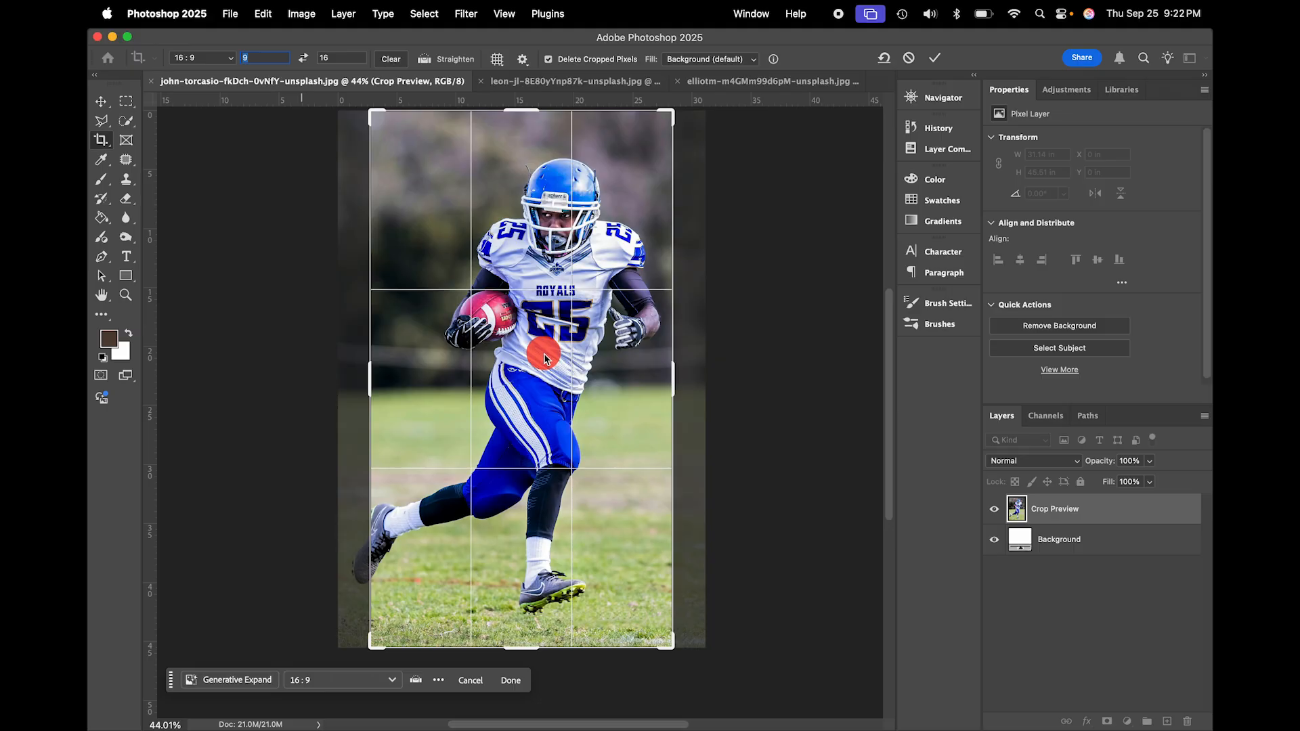
{"action": "left_click_drag", "start_coordinate": [543, 359], "coordinate": [555, 355]}
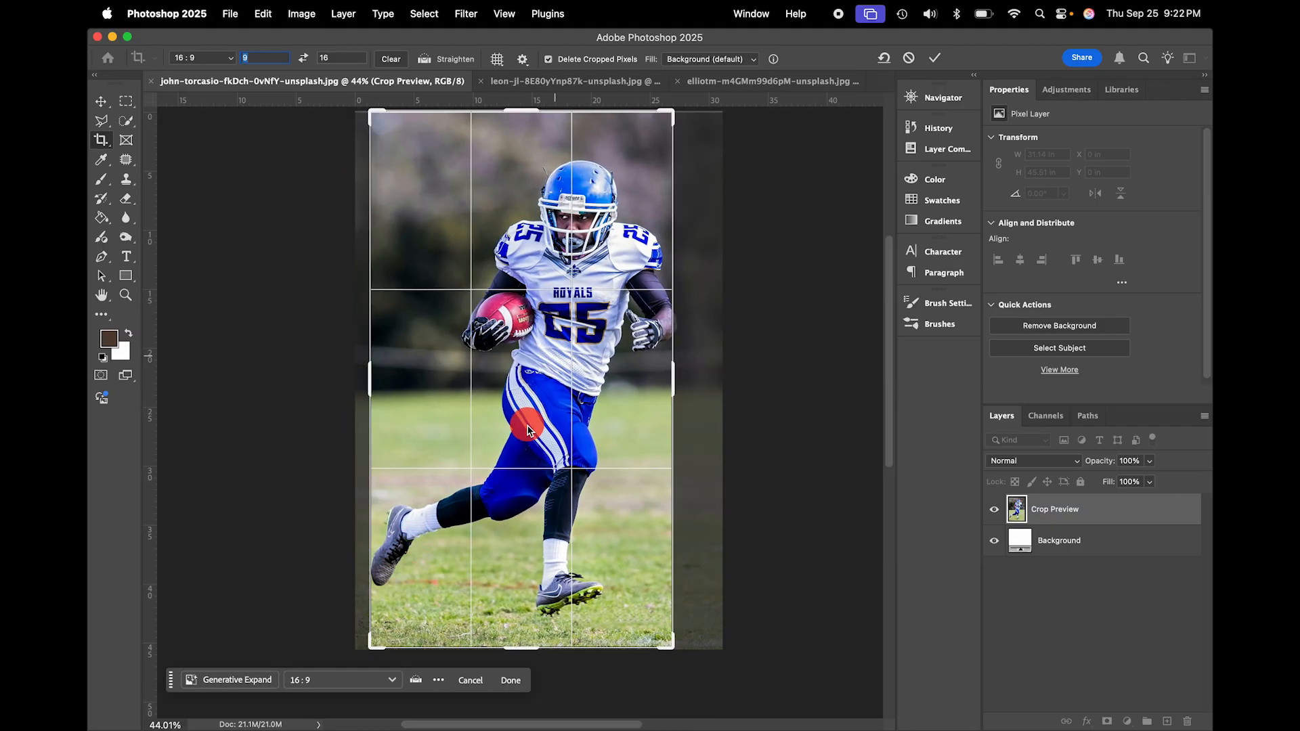
{"action": "left_click_drag", "start_coordinate": [523, 421], "coordinate": [529, 424]}
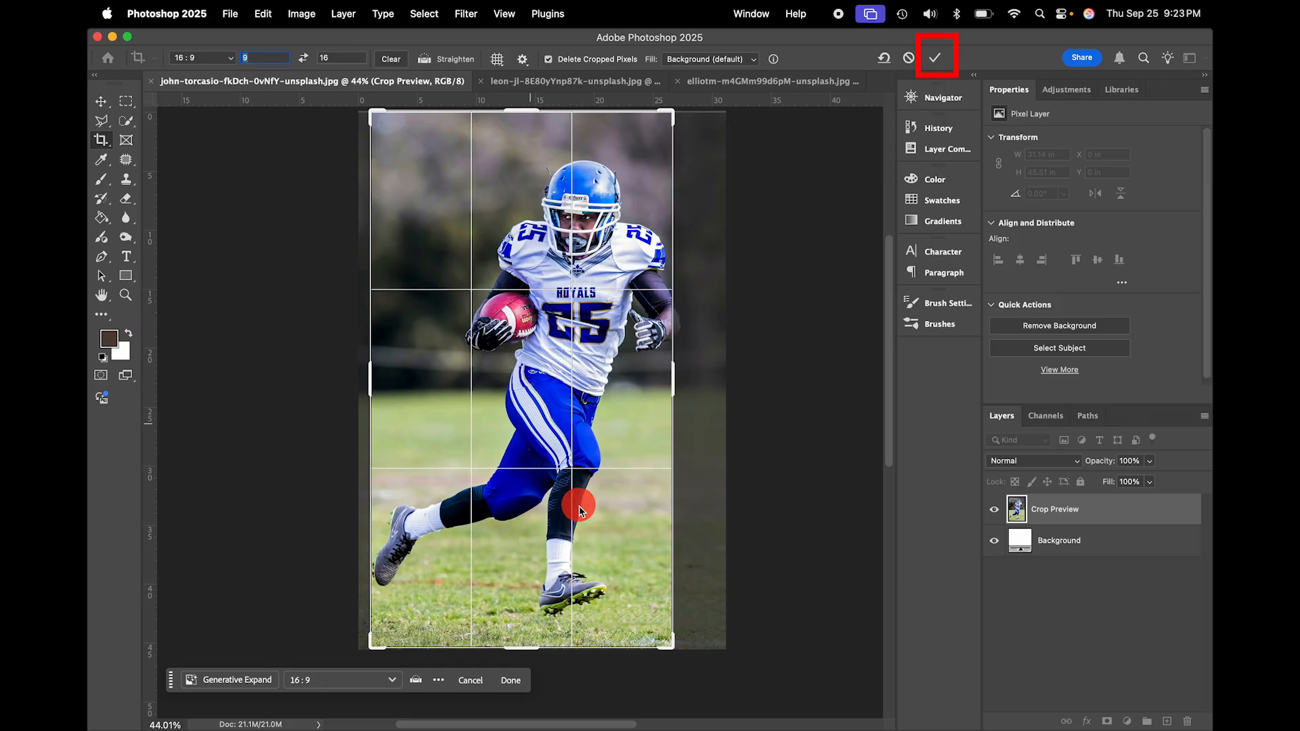
{"action": "left_click", "coordinate": [936, 60]}
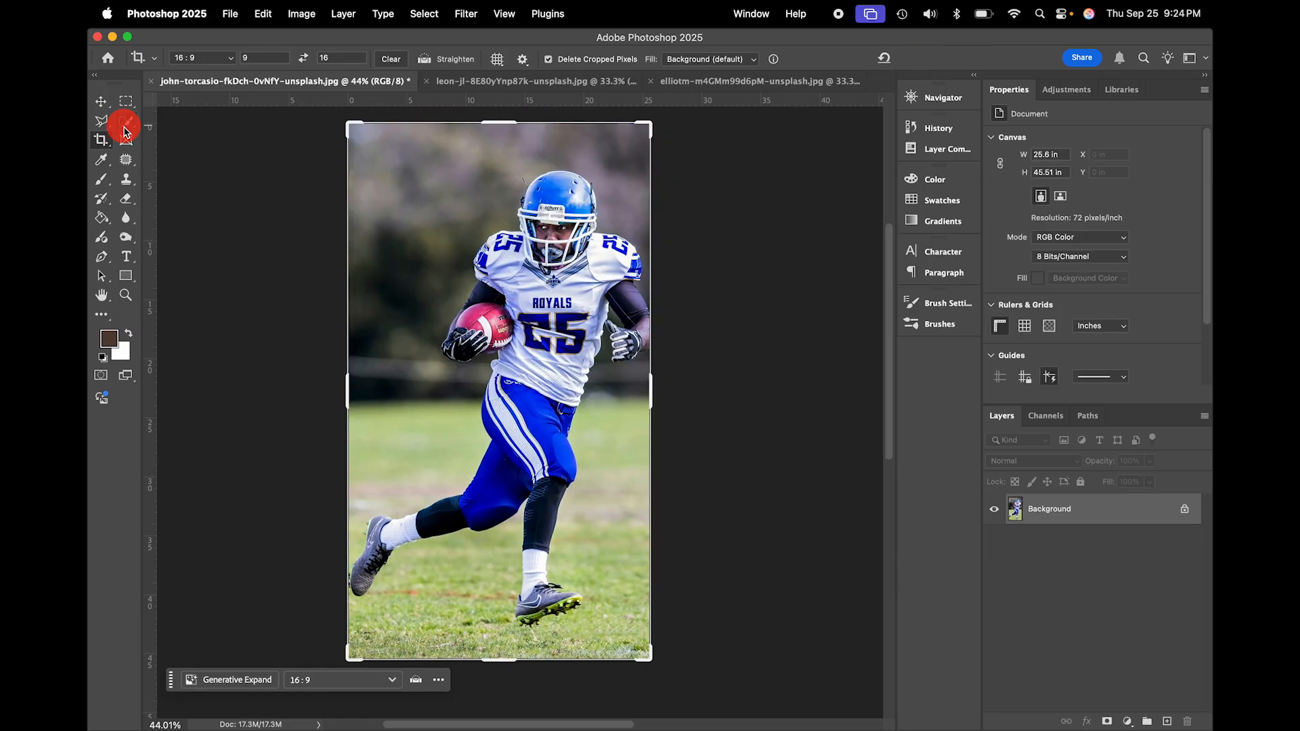
{"action": "left_click", "coordinate": [101, 102]}
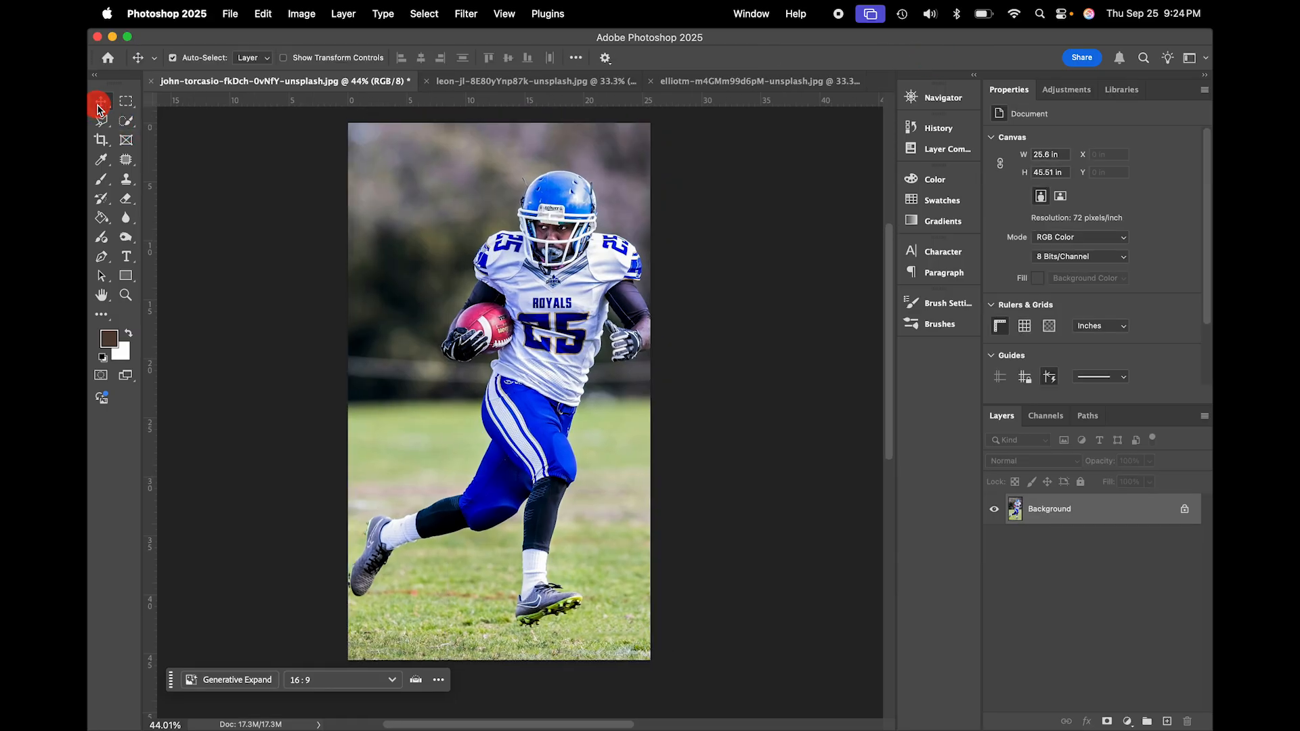
- Resize the cropped football photo to 1080 by 1920 pixels by entering a height of 1920 with proportions linked
{"action": "left_click", "coordinate": [303, 18]}
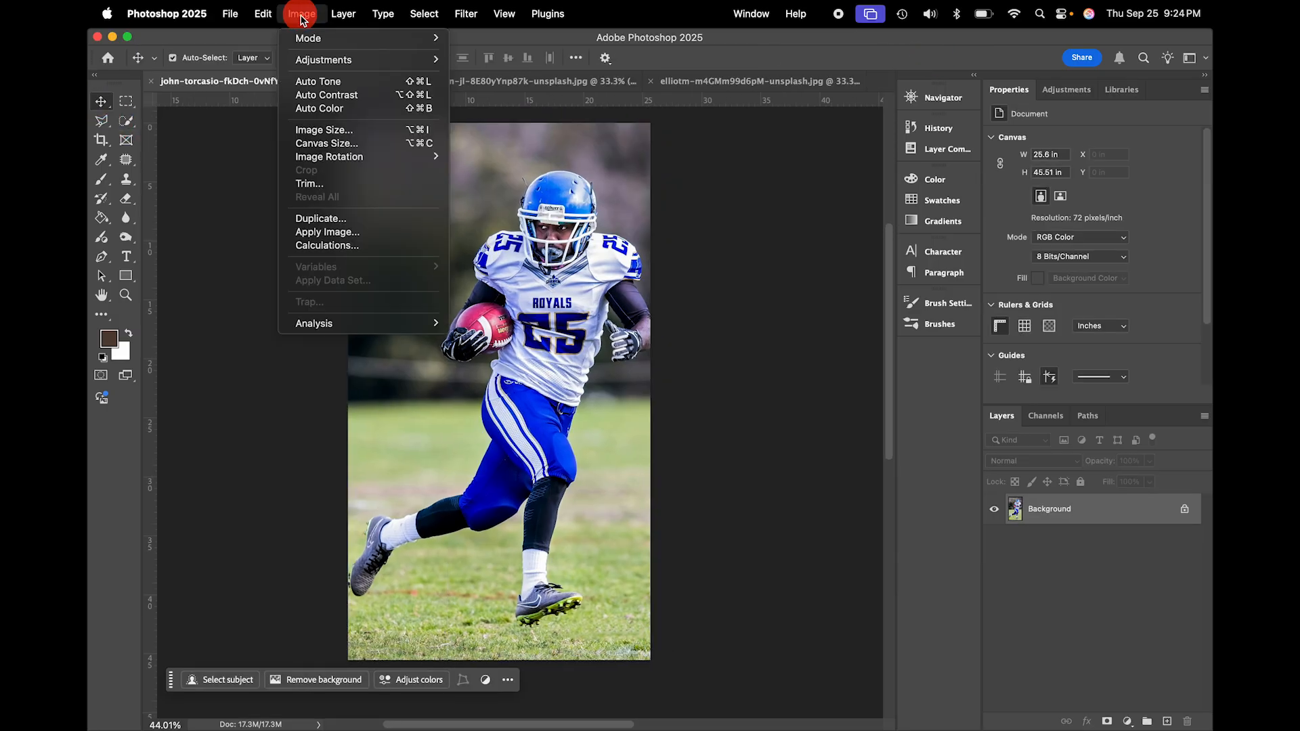
{"action": "left_click", "coordinate": [347, 131]}
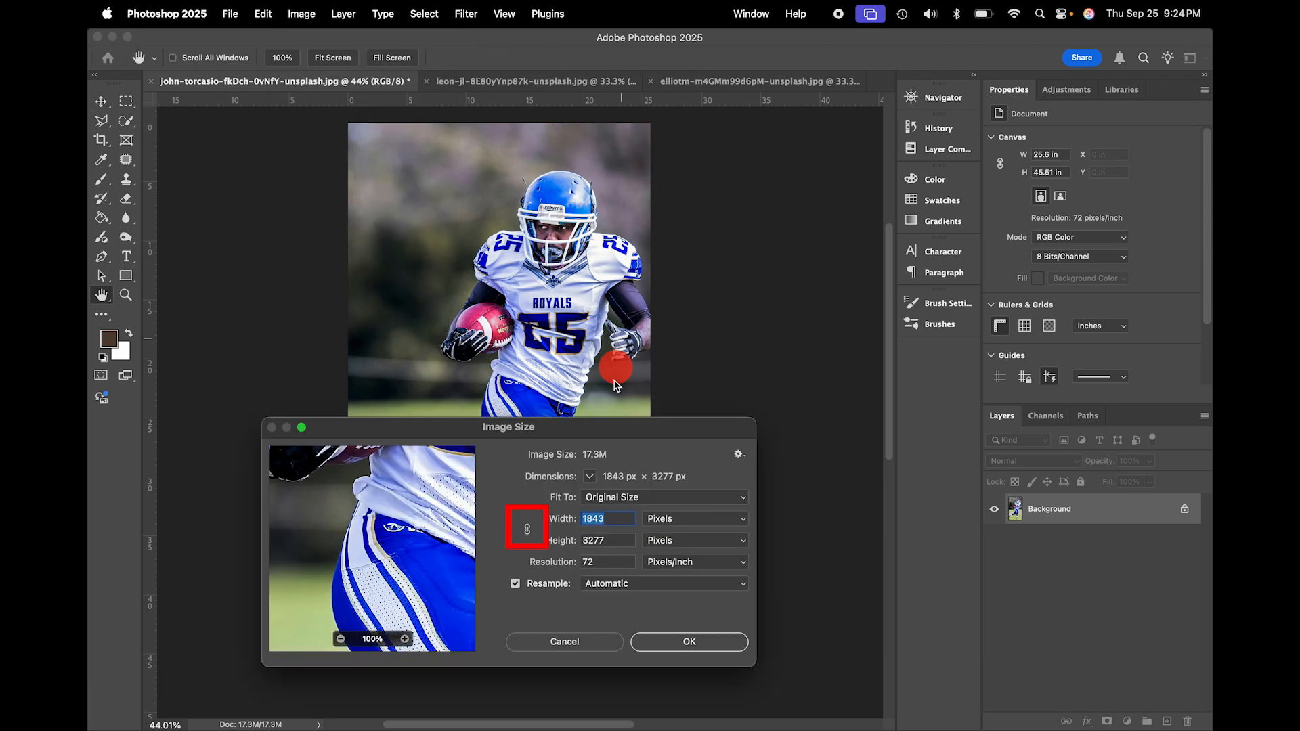
{"action": "left_click", "coordinate": [529, 535]}
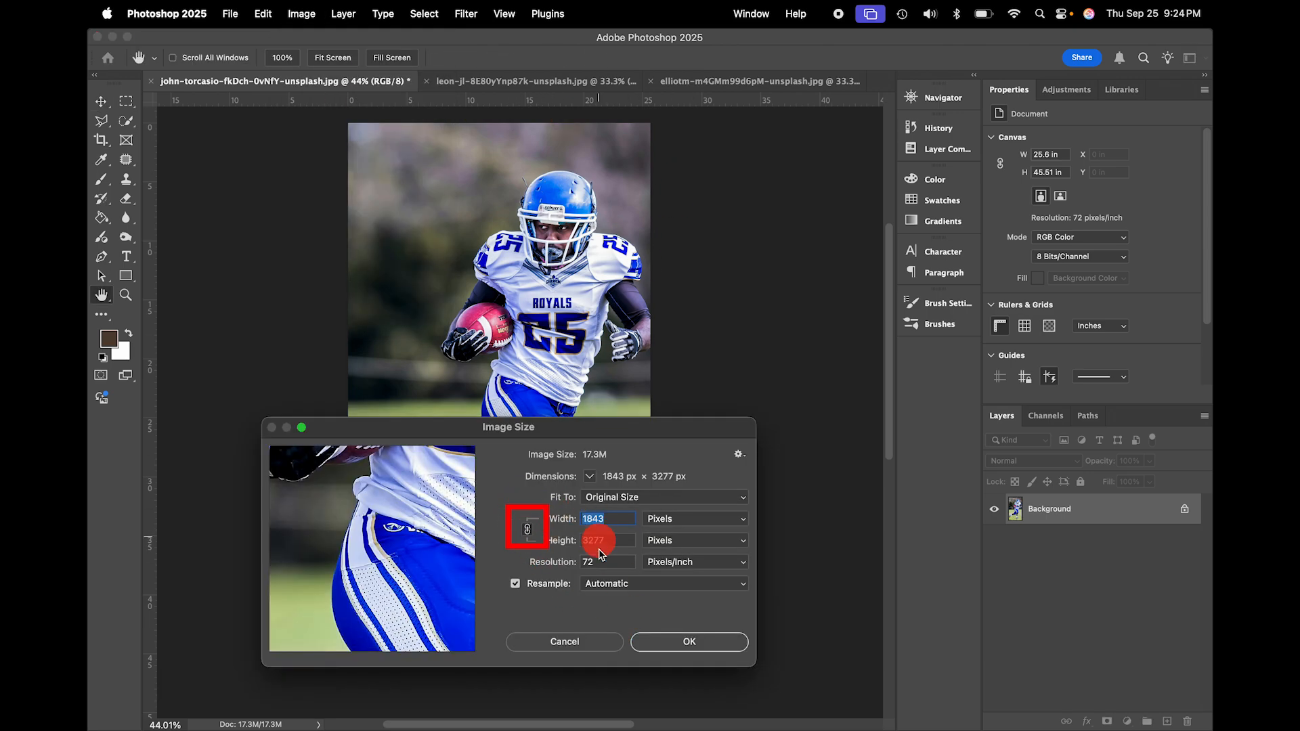
{"action": "left_click", "coordinate": [593, 542]}
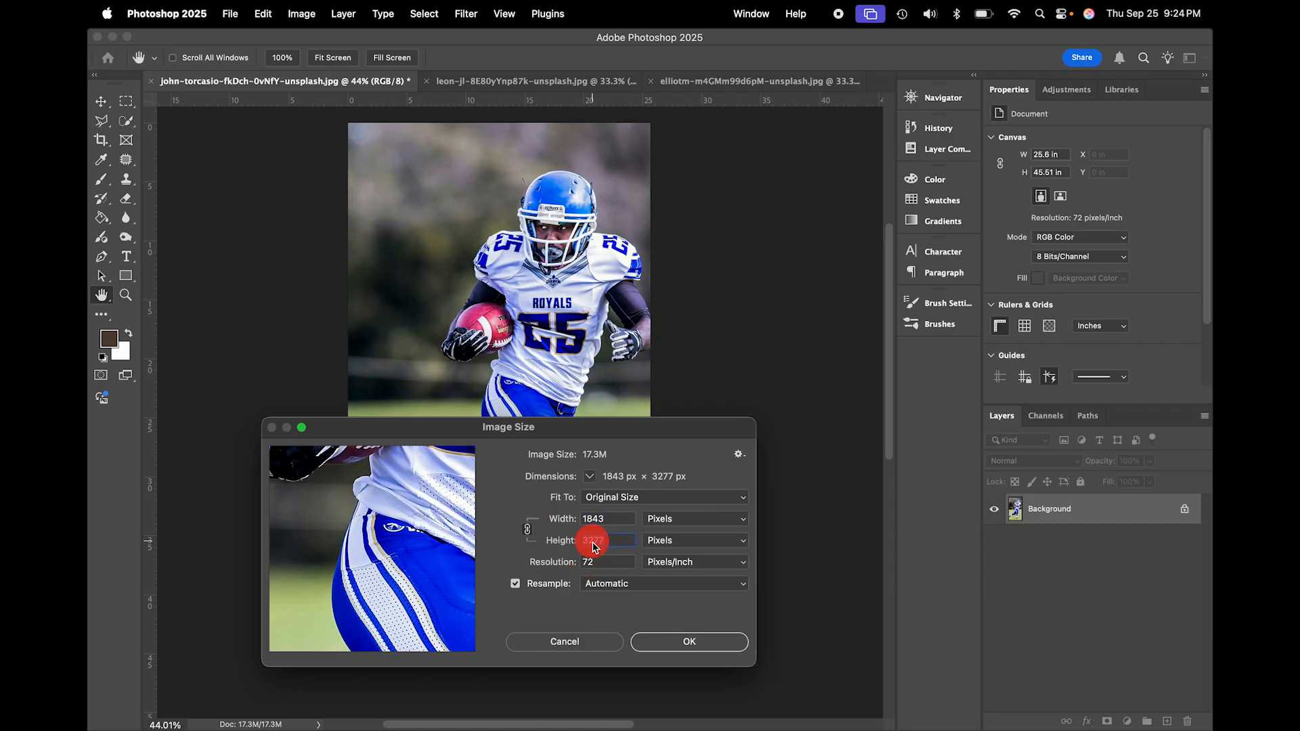
{"action": "type", "text": "1920"}
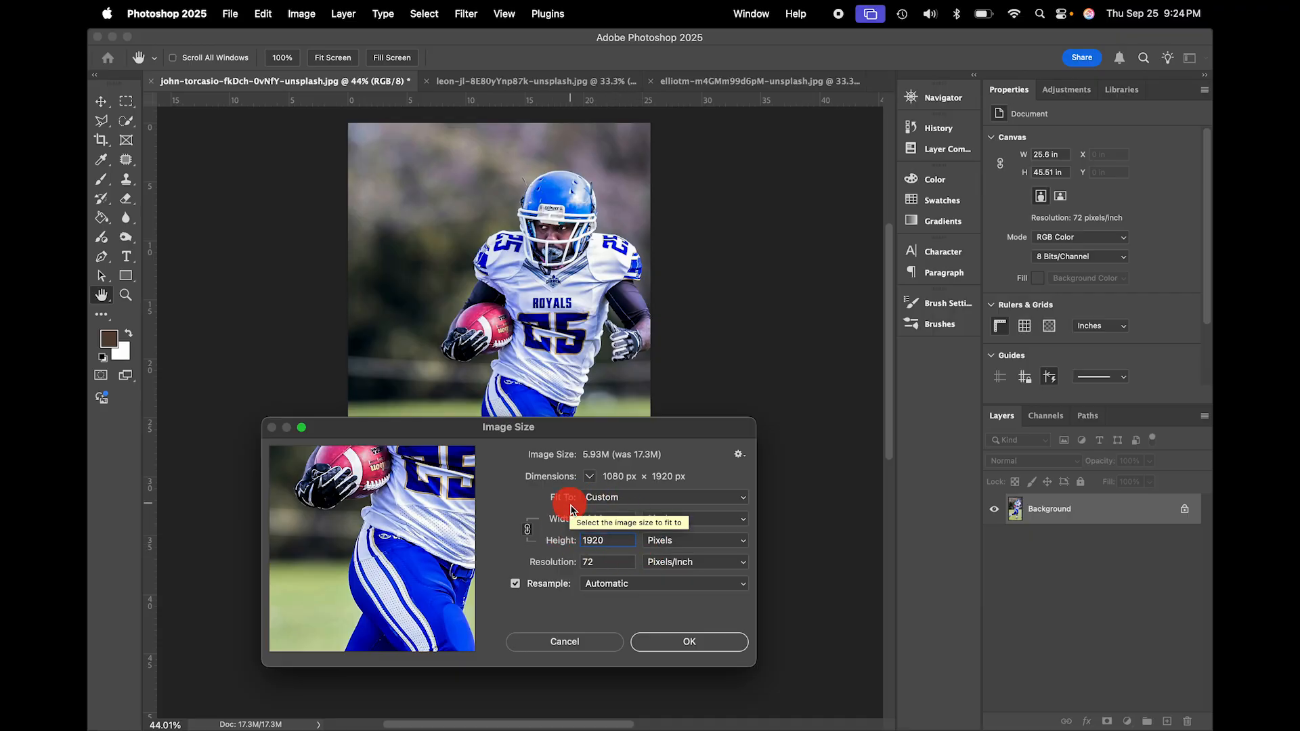
{"action": "left_click", "coordinate": [673, 649]}
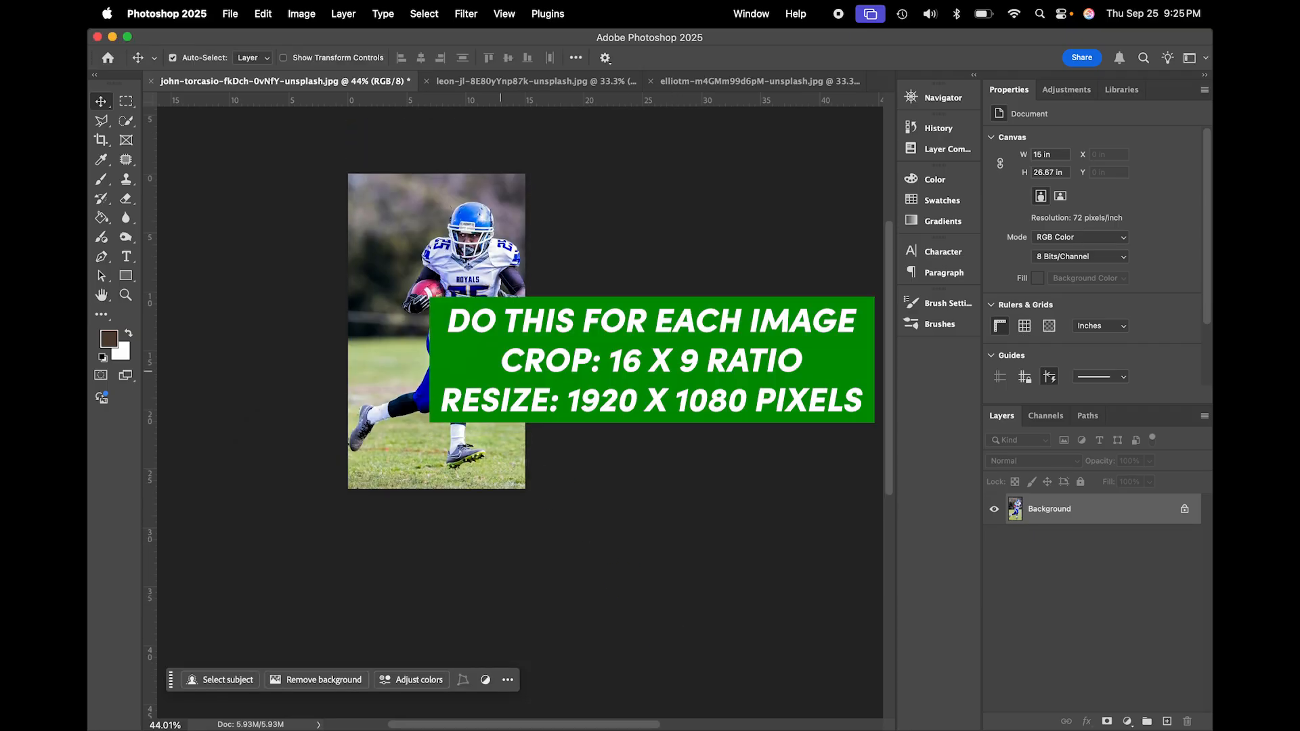
- Select the man doing a handstand with the Object Selection tool by framing his whole body and the skateboard in a rectangle
{"action": "left_click", "coordinate": [497, 85]}
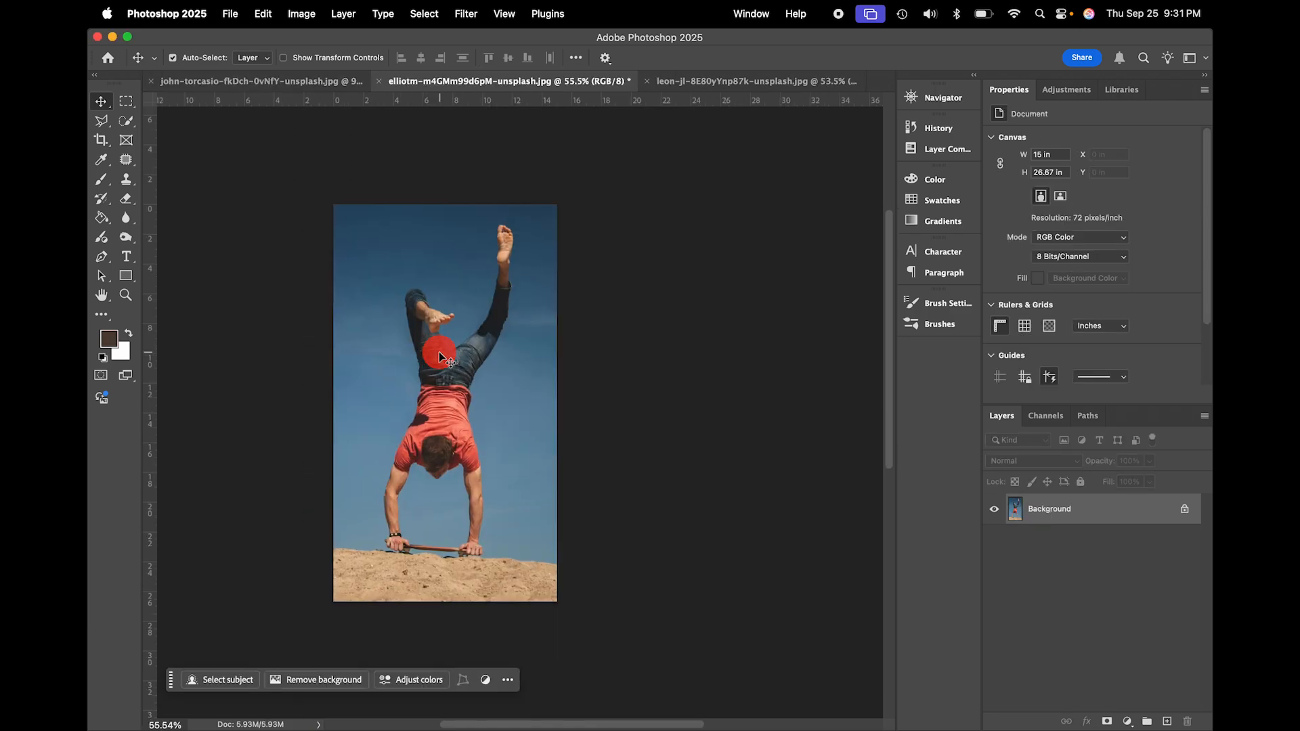
{"action": "scroll", "coordinate": [439, 351], "scroll_direction": "up", "scroll_amount": 4}
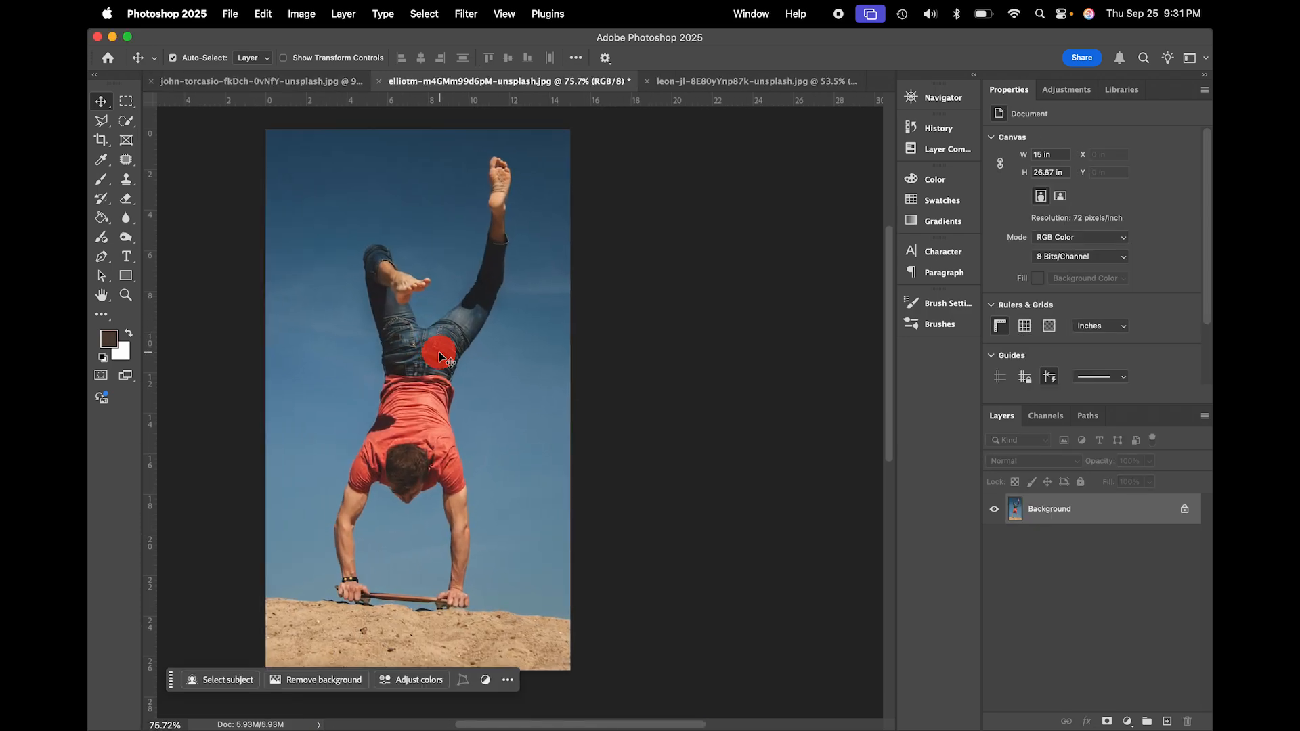
{"action": "scroll", "coordinate": [439, 352], "scroll_direction": "left", "scroll_amount": 2}
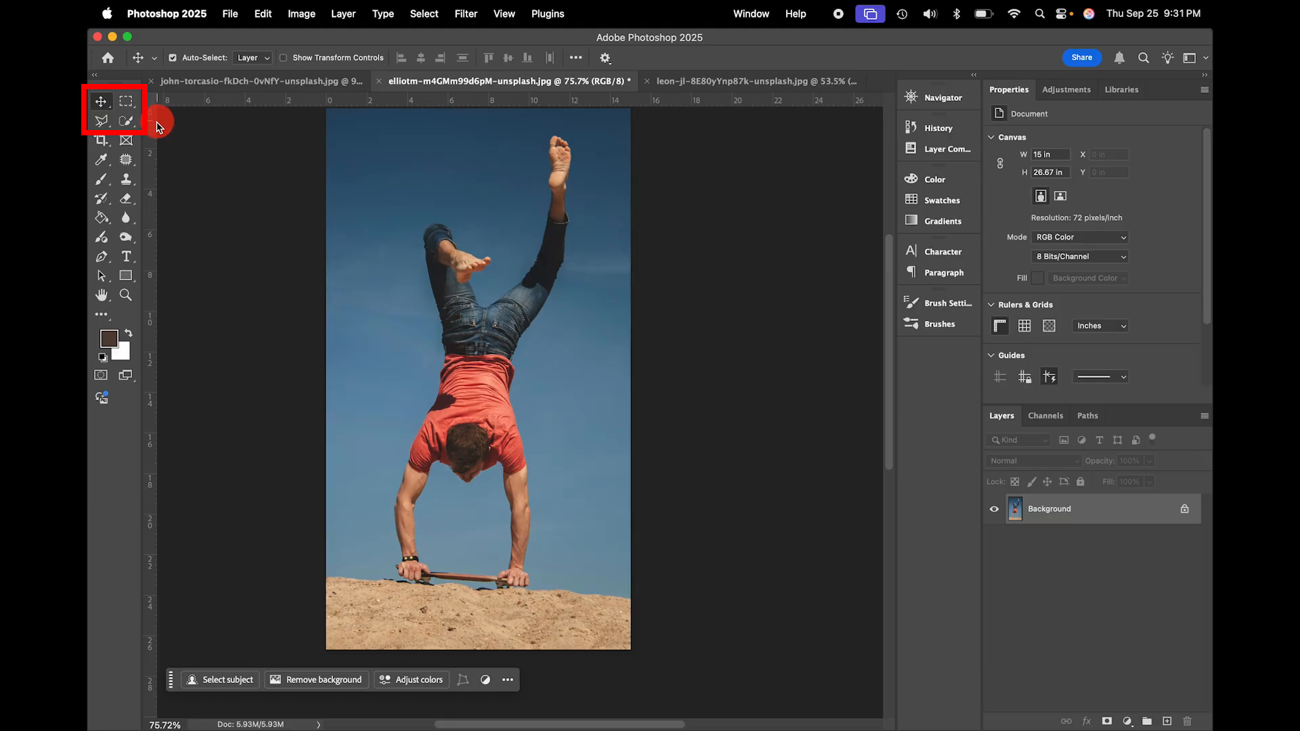
{"action": "left_click", "coordinate": [133, 123]}
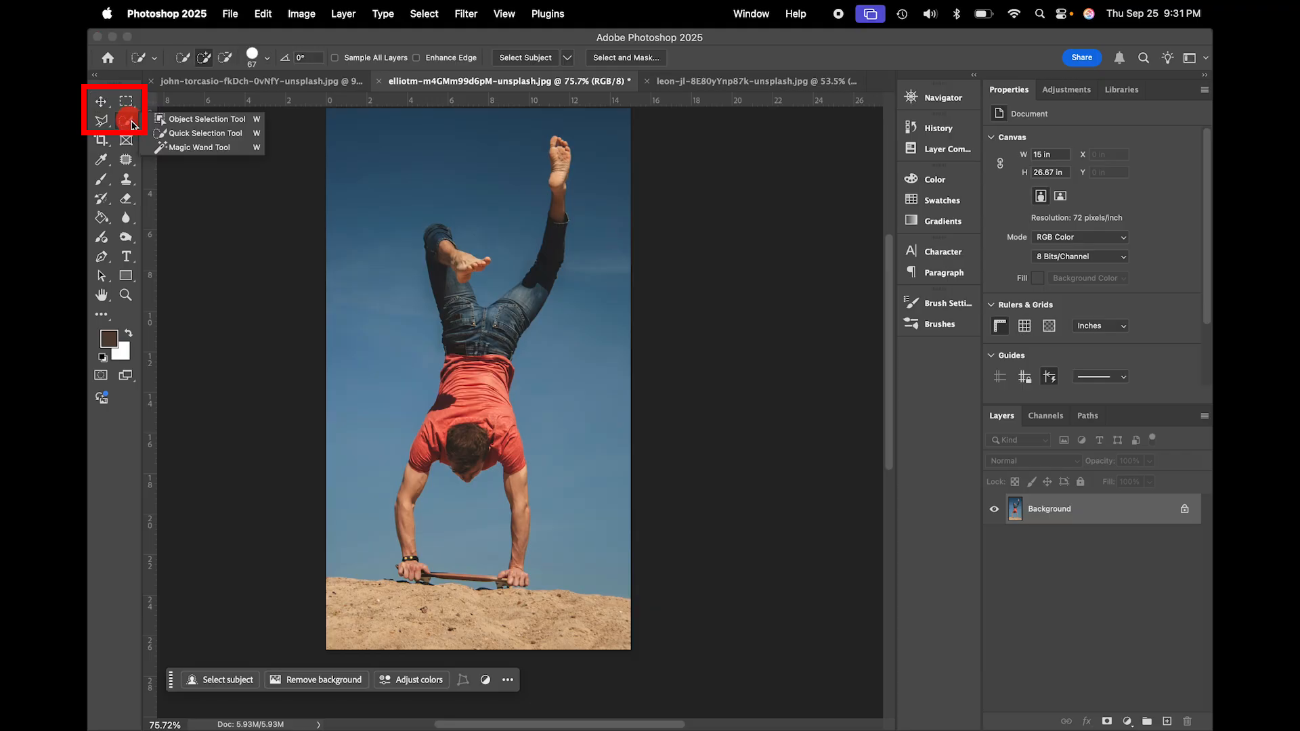
{"action": "left_click", "coordinate": [184, 123]}
{"action": "mouse_move", "coordinate": [459, 279]}
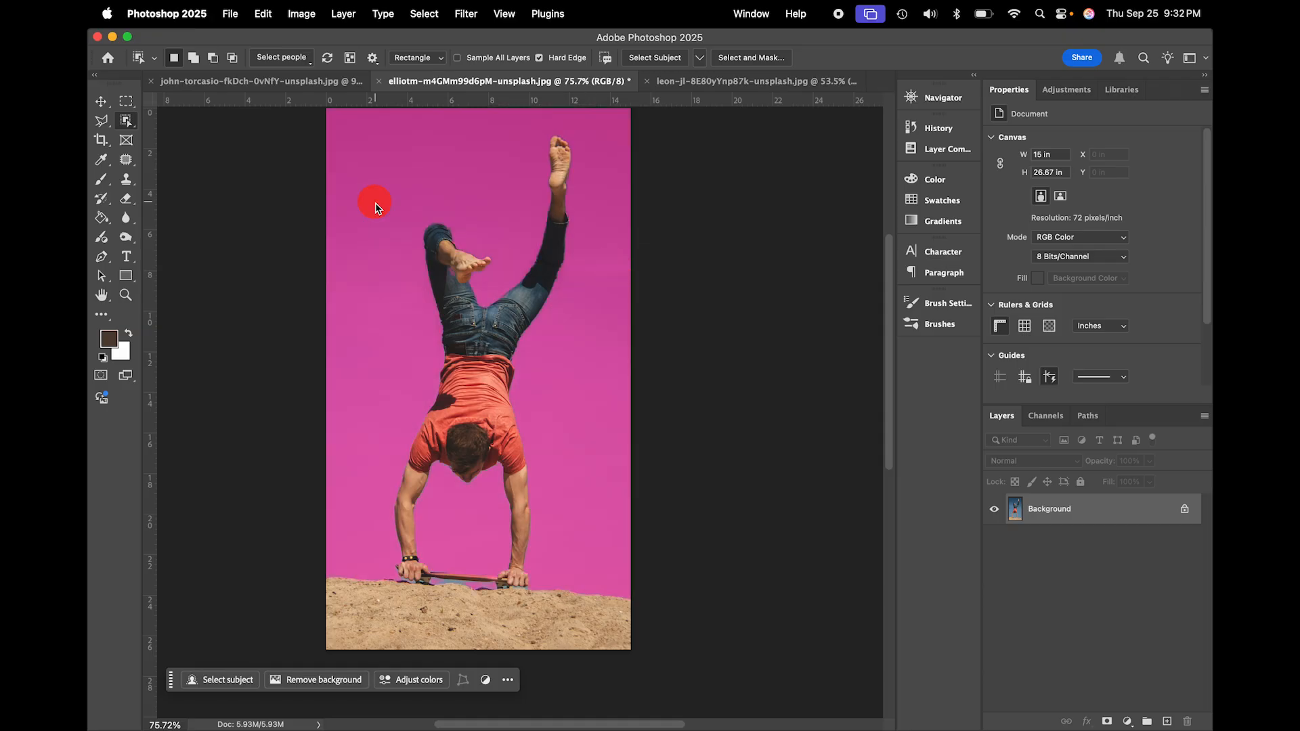
{"action": "left_click_drag", "start_coordinate": [340, 122], "coordinate": [622, 640]}
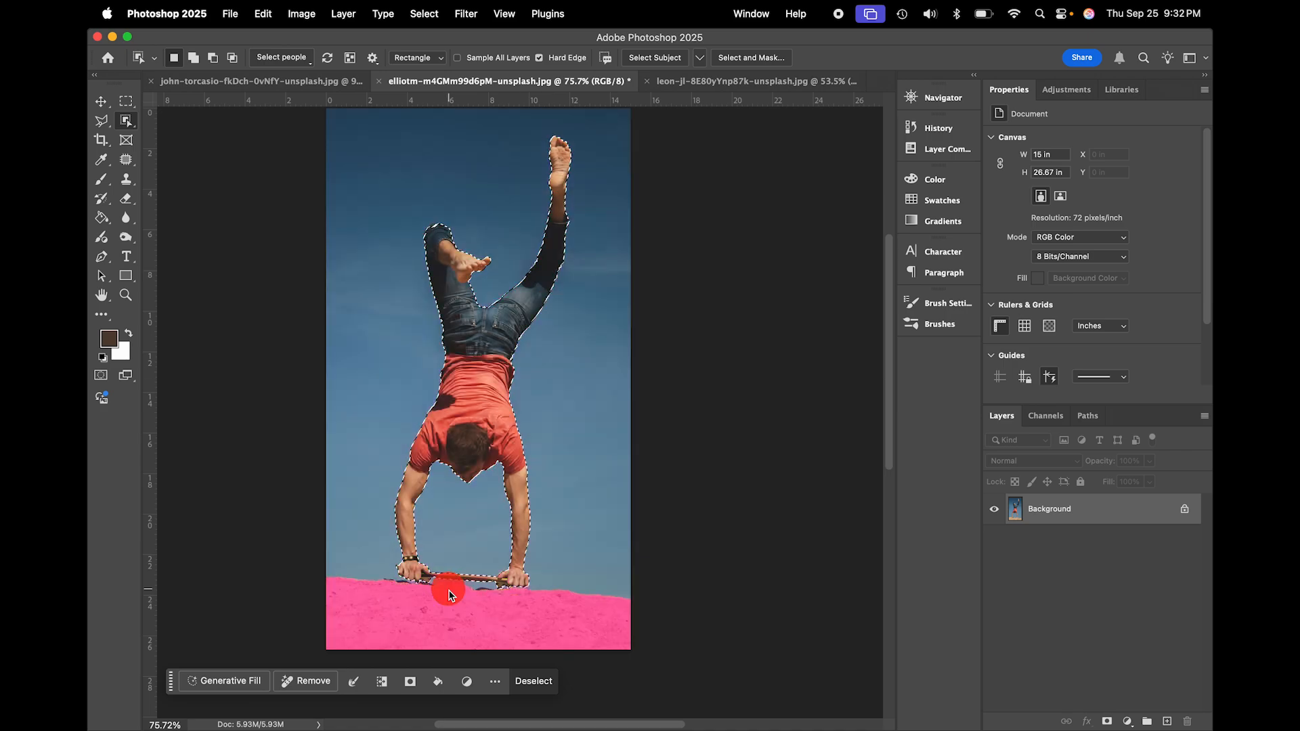
- Subtract the skateboard section between the two hands from the selection with the Polygonal Lasso tool
{"action": "scroll", "coordinate": [449, 588], "scroll_direction": "up", "scroll_amount": 5}
{"action": "scroll", "coordinate": [448, 588], "scroll_direction": "down", "scroll_amount": 5}
{"action": "scroll", "coordinate": [427, 497], "scroll_direction": "up", "scroll_amount": 3}
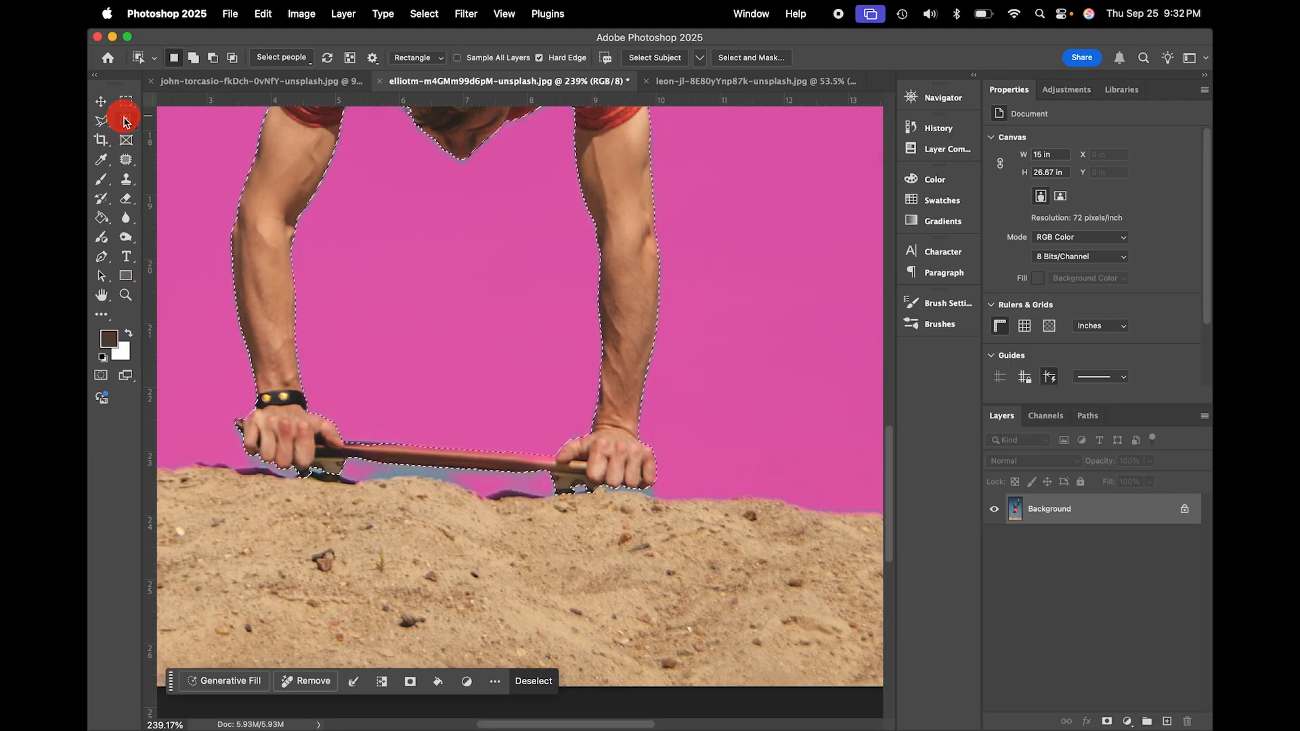
{"action": "left_click", "coordinate": [126, 121]}
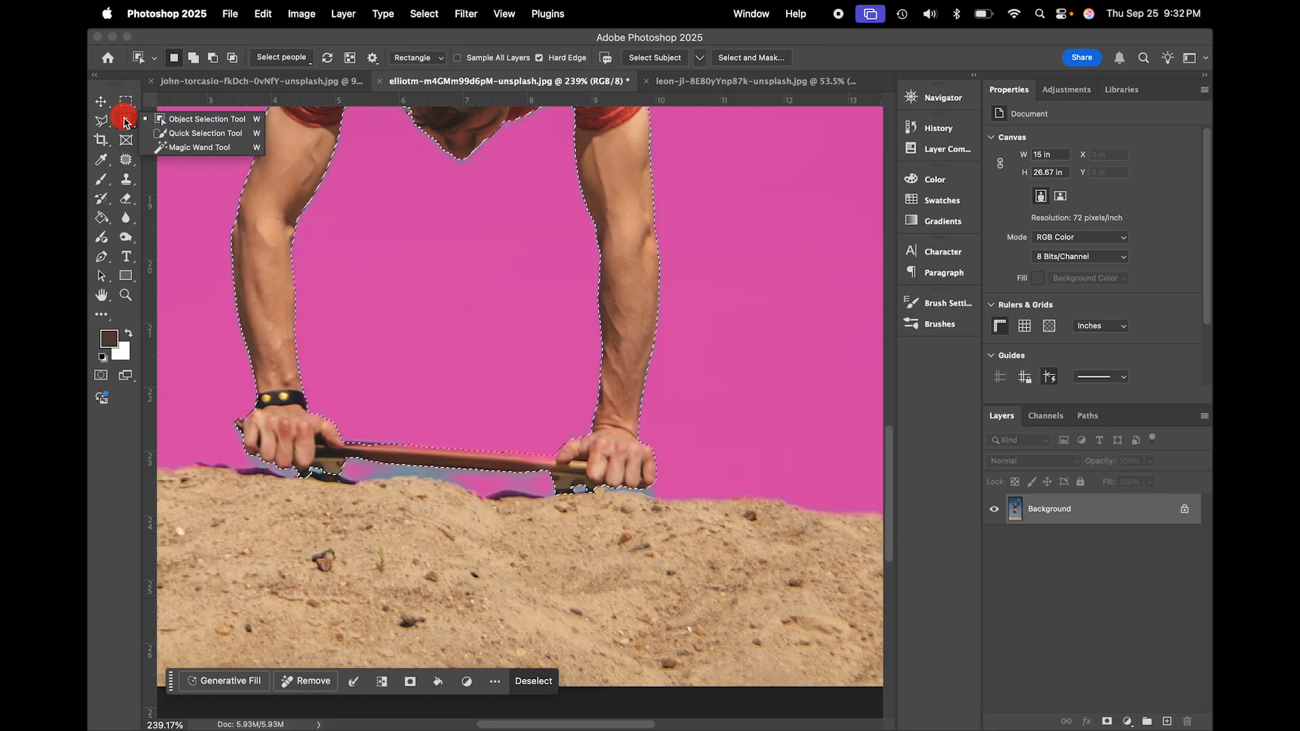
{"action": "left_click", "coordinate": [103, 122]}
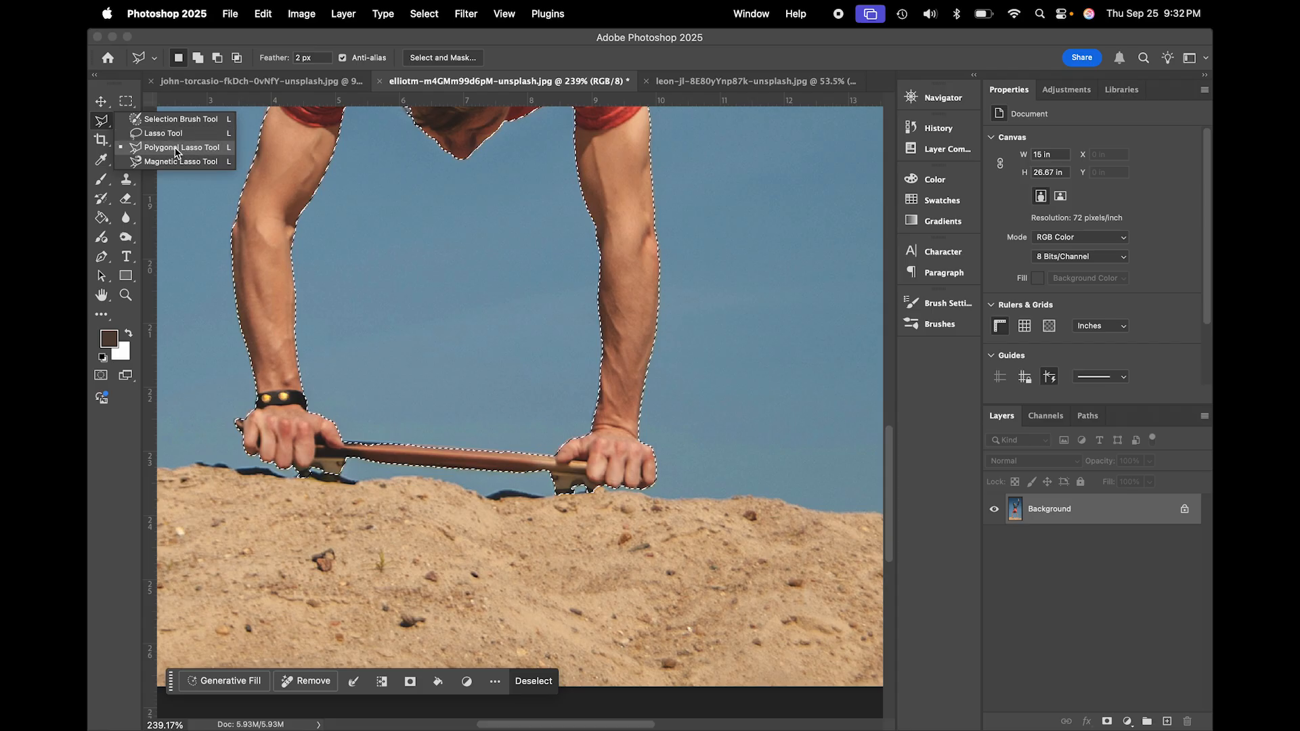
{"action": "left_click", "coordinate": [177, 148]}
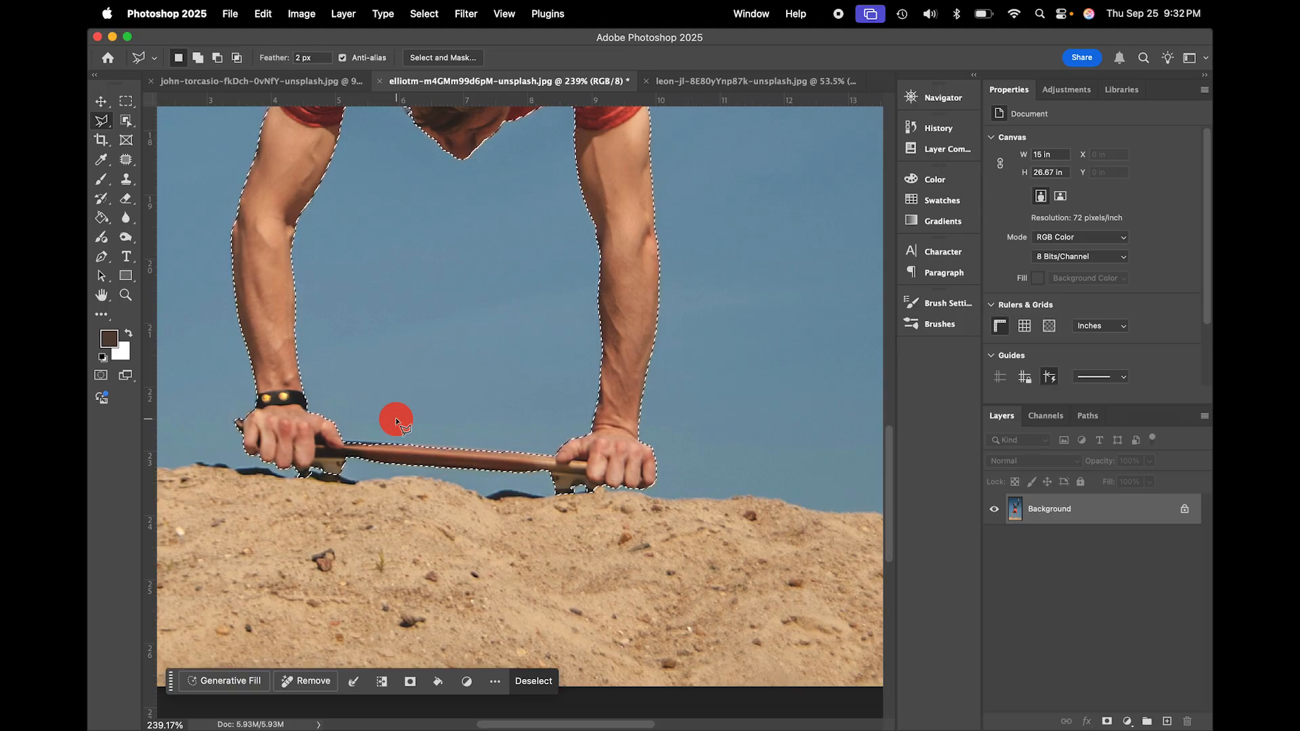
{"action": "key", "text": "alt"}
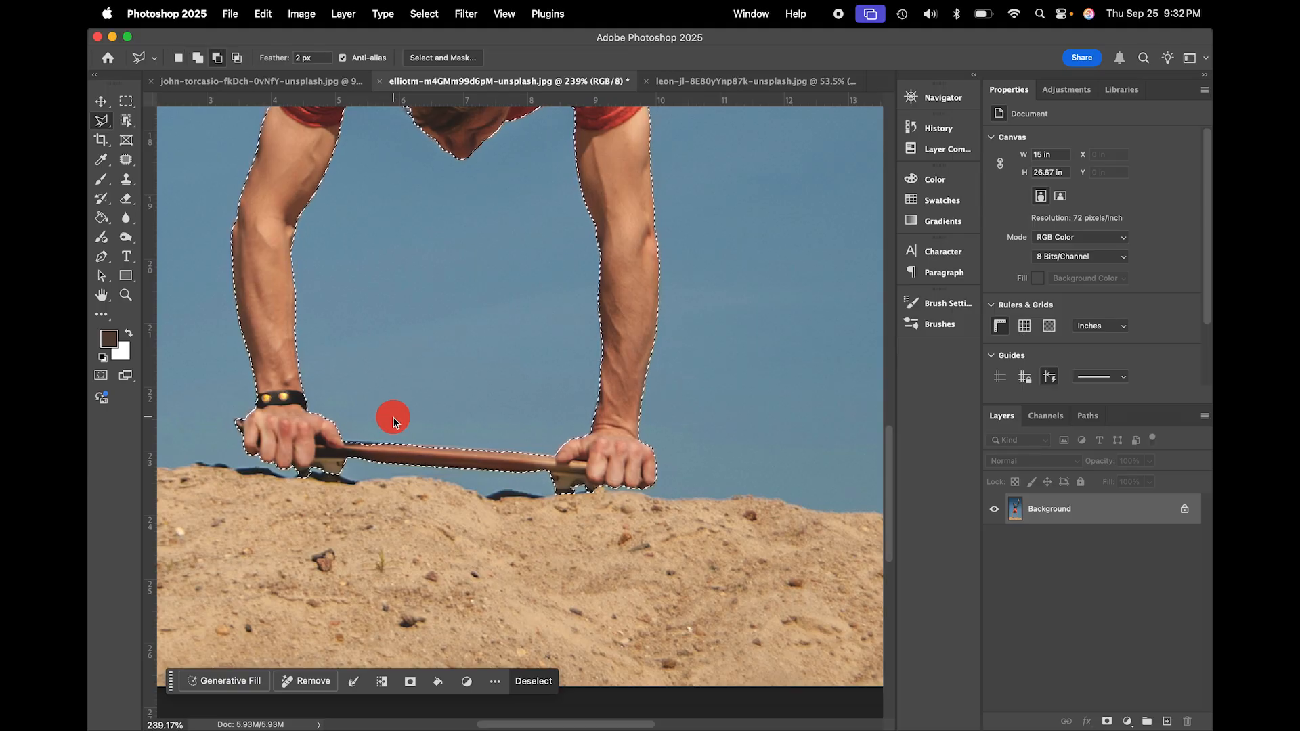
{"action": "left_click", "coordinate": [349, 421]}
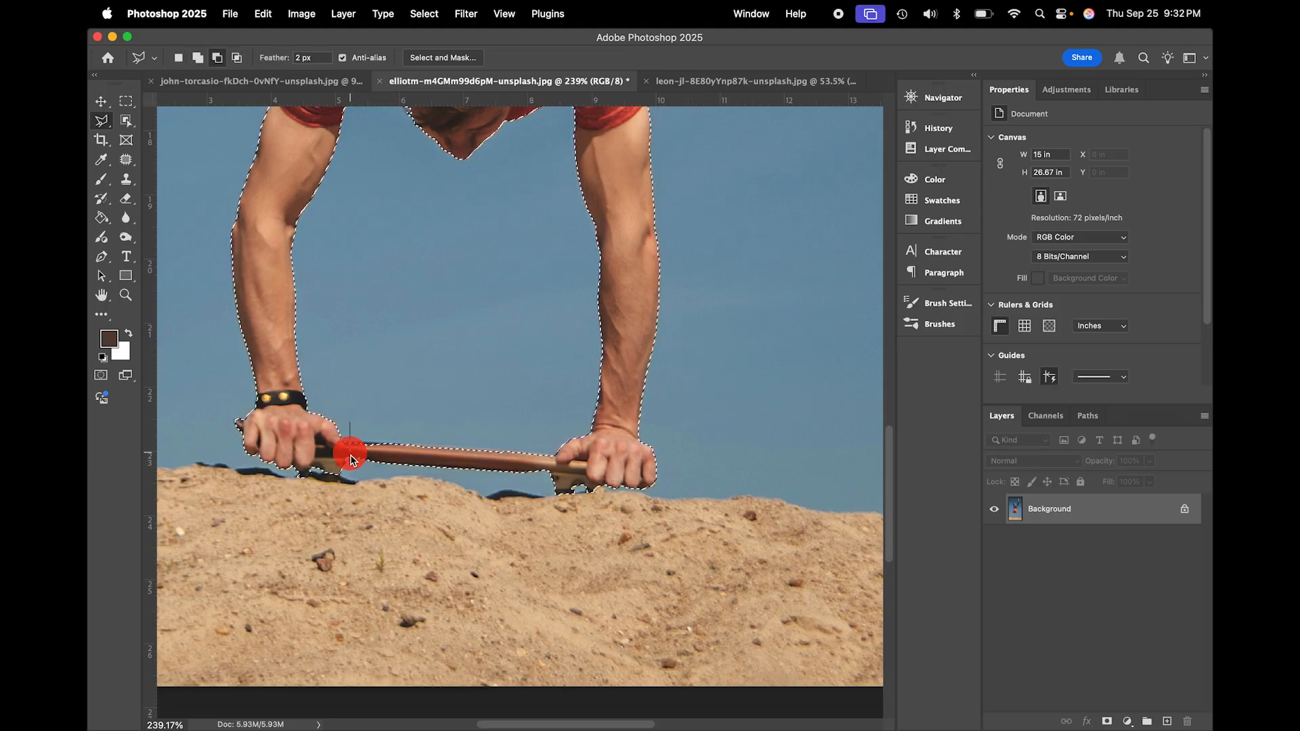
{"action": "left_click", "coordinate": [344, 495]}
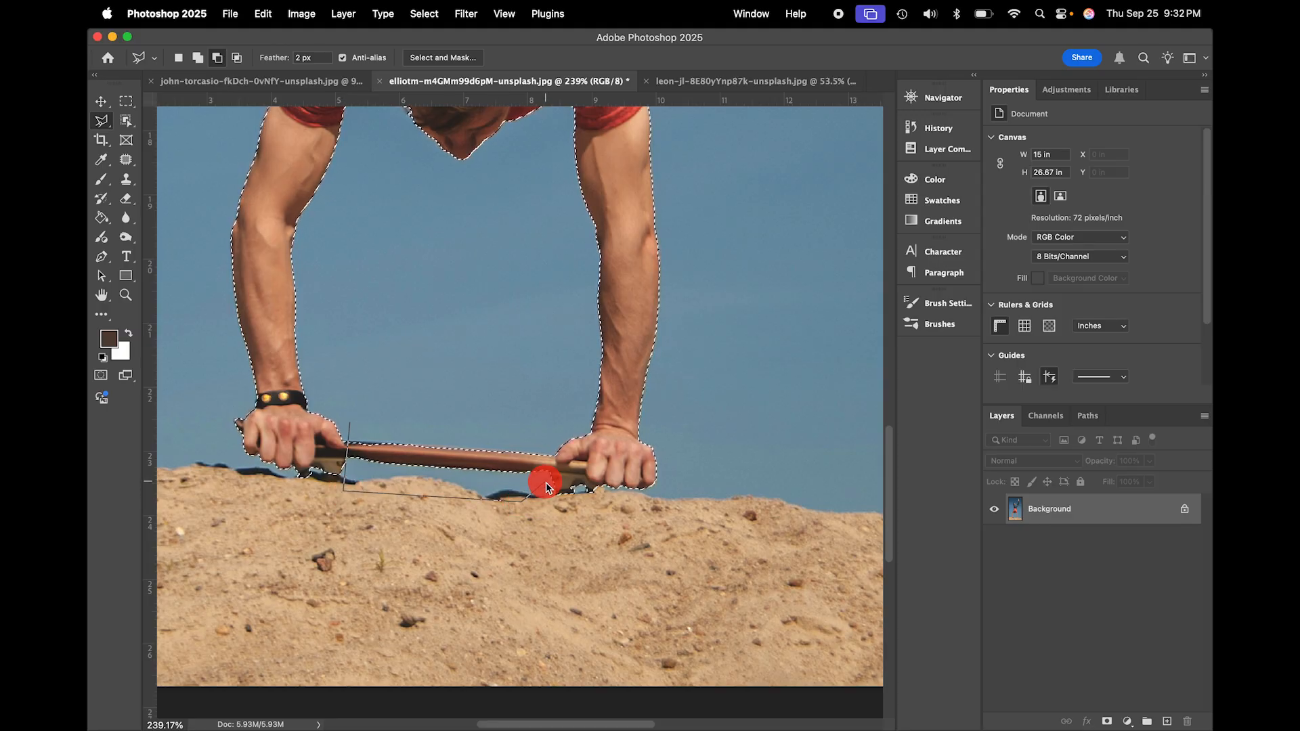
{"action": "left_click", "coordinate": [348, 427]}
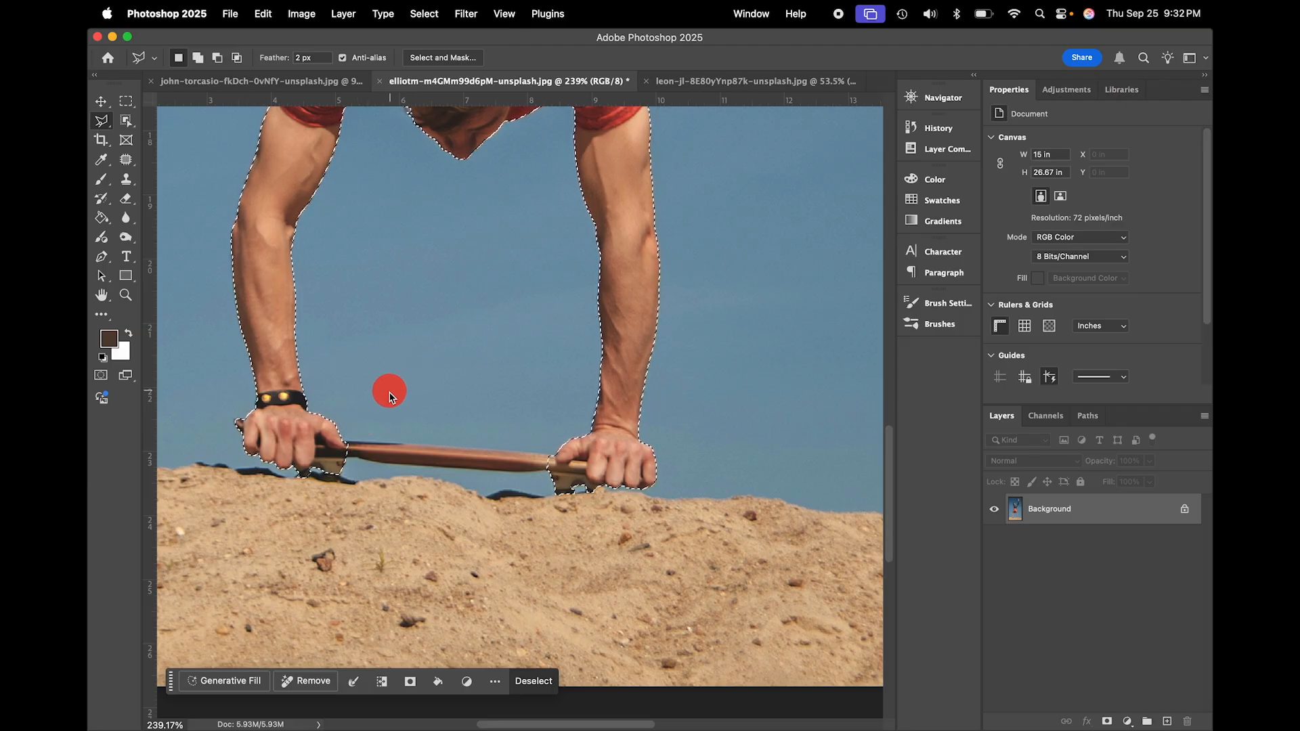
- Add a polygonal area around the skateboard section between the hands back to the selection
{"action": "key", "text": "shift"}
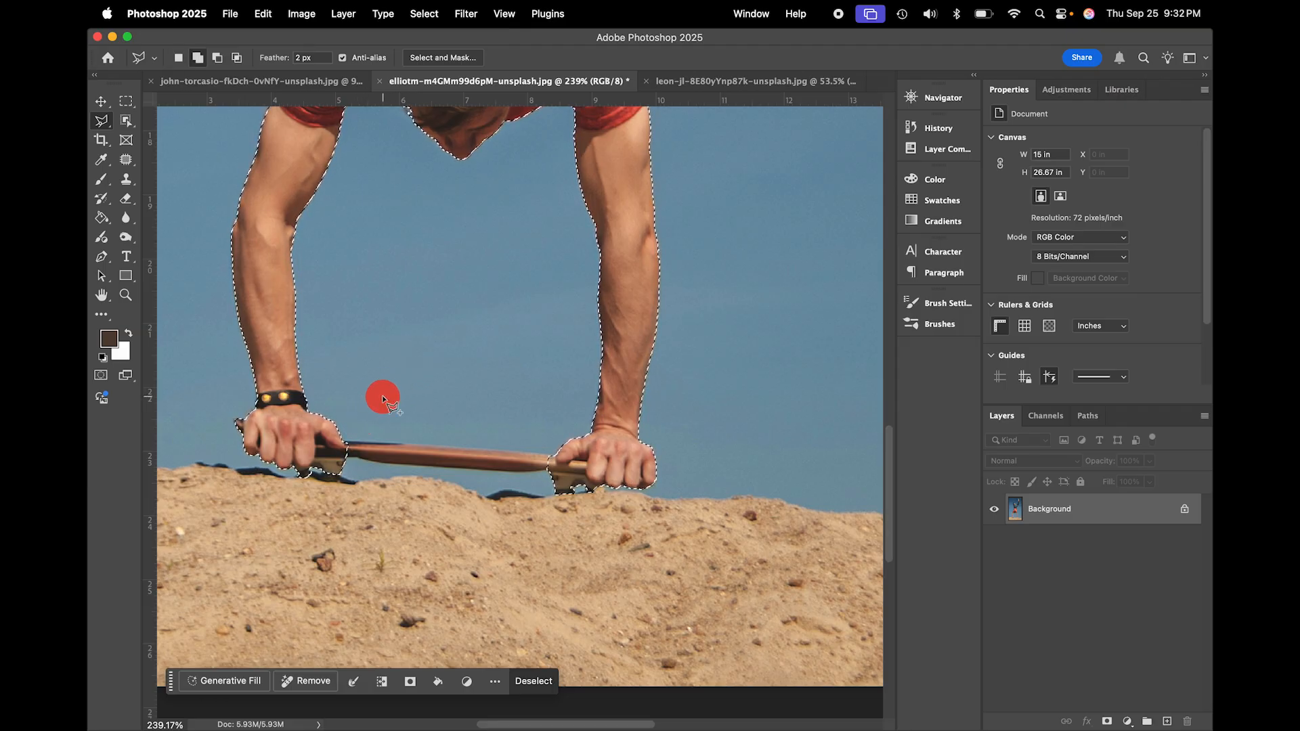
{"action": "left_click", "coordinate": [349, 421], "text": "shift"}
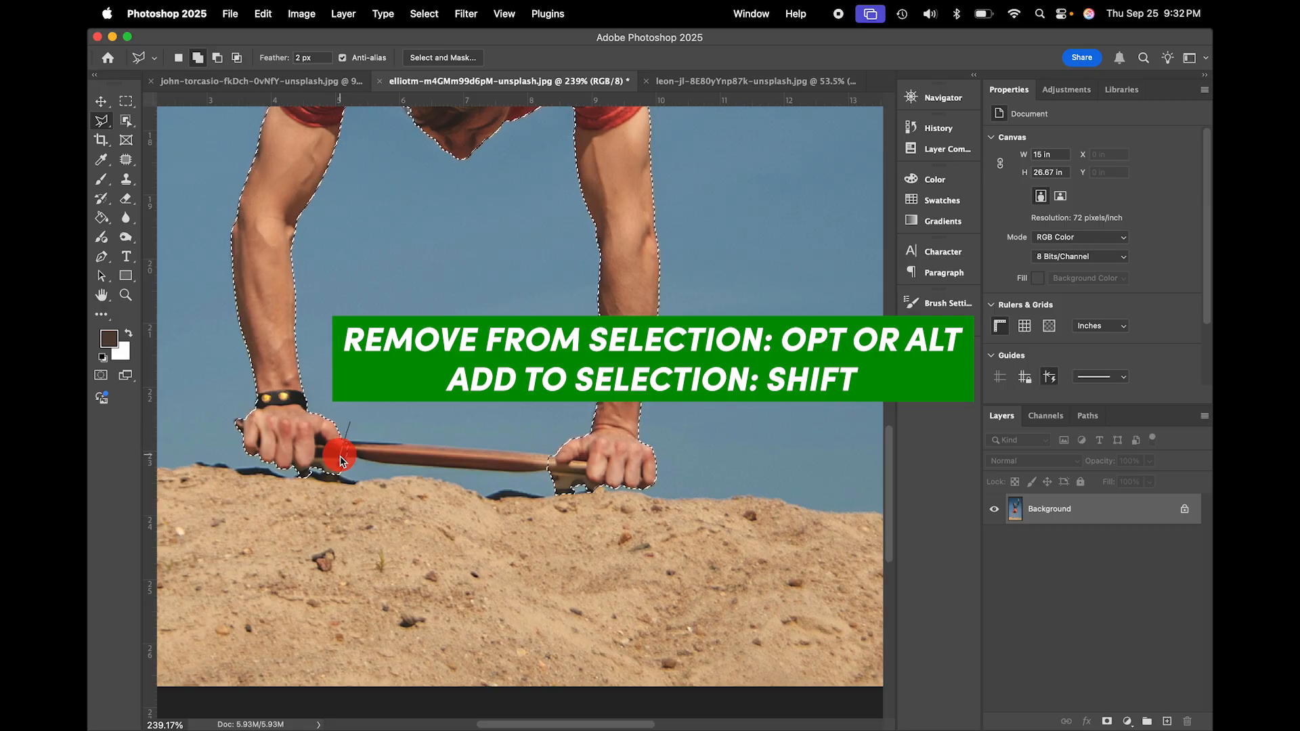
{"action": "left_click", "coordinate": [346, 466]}
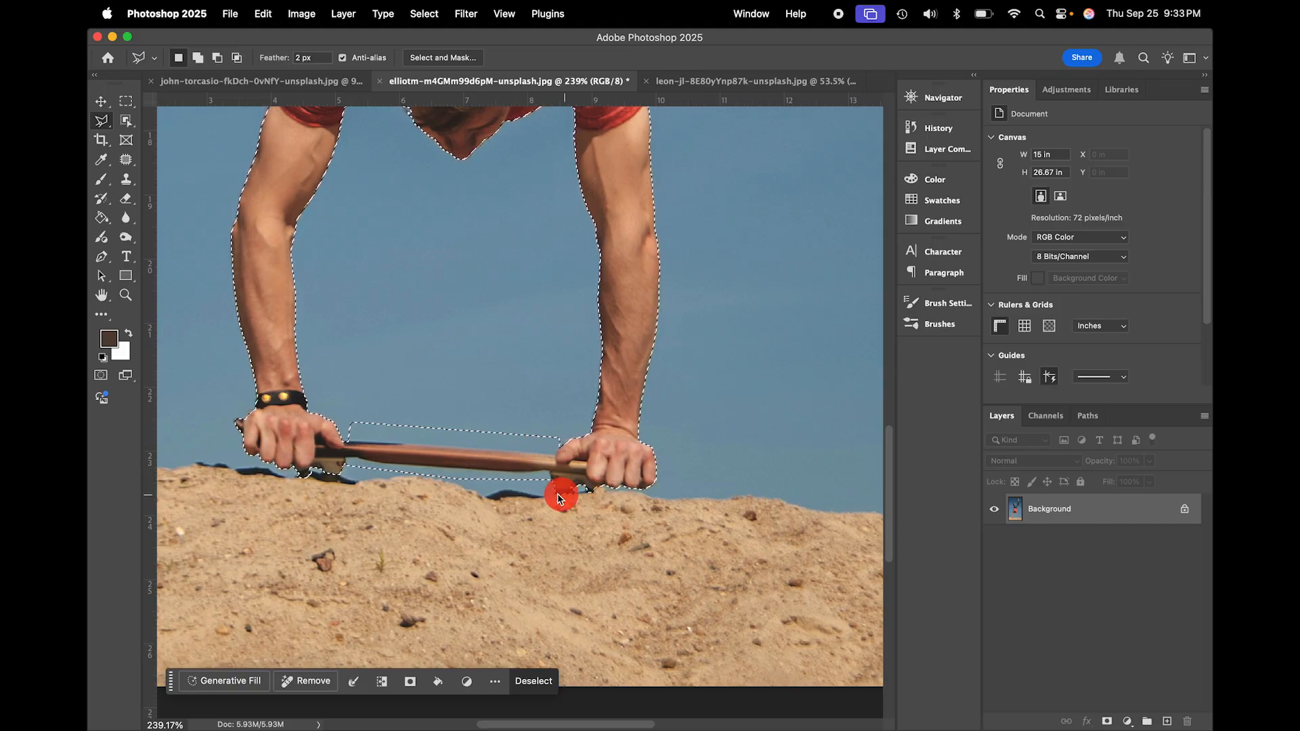
- Revert the handstand photo to its Object Selection history state, discarding both Polygonal Lasso edits
{"action": "left_click", "coordinate": [955, 128]}
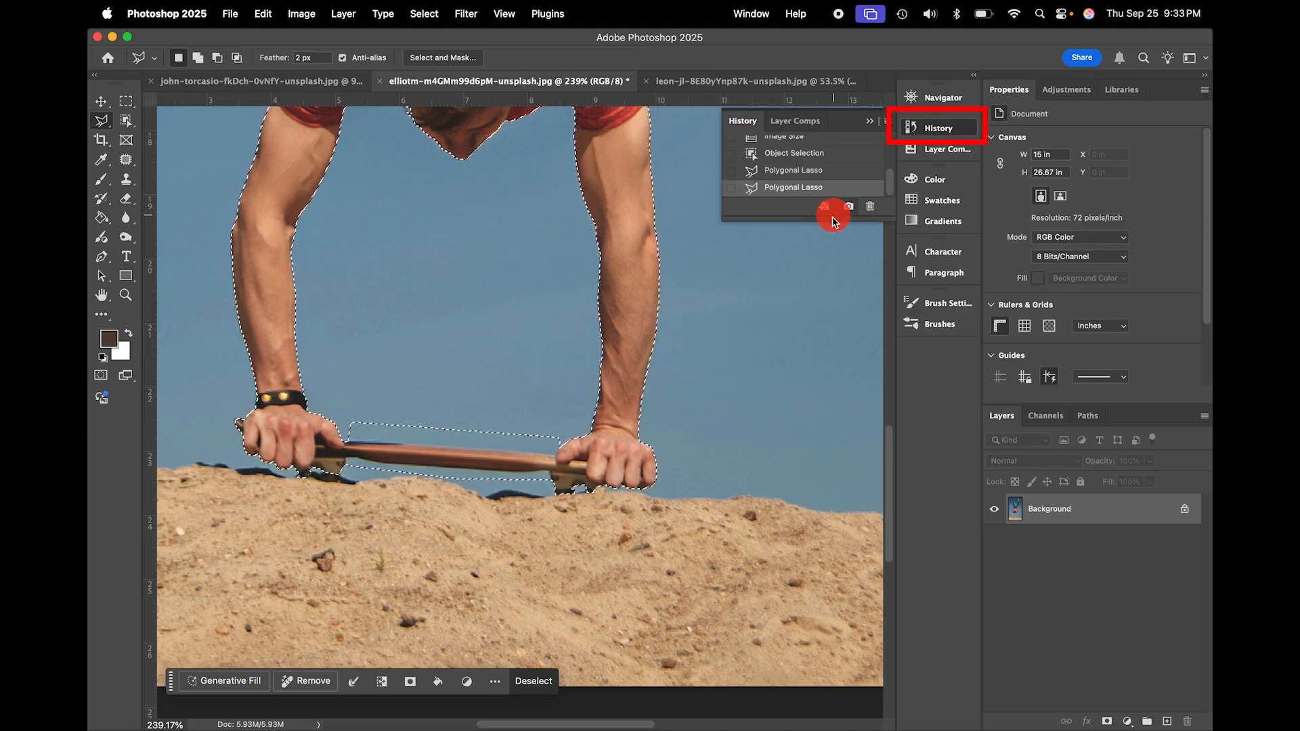
{"action": "left_click_drag", "start_coordinate": [827, 224], "coordinate": [816, 321]}
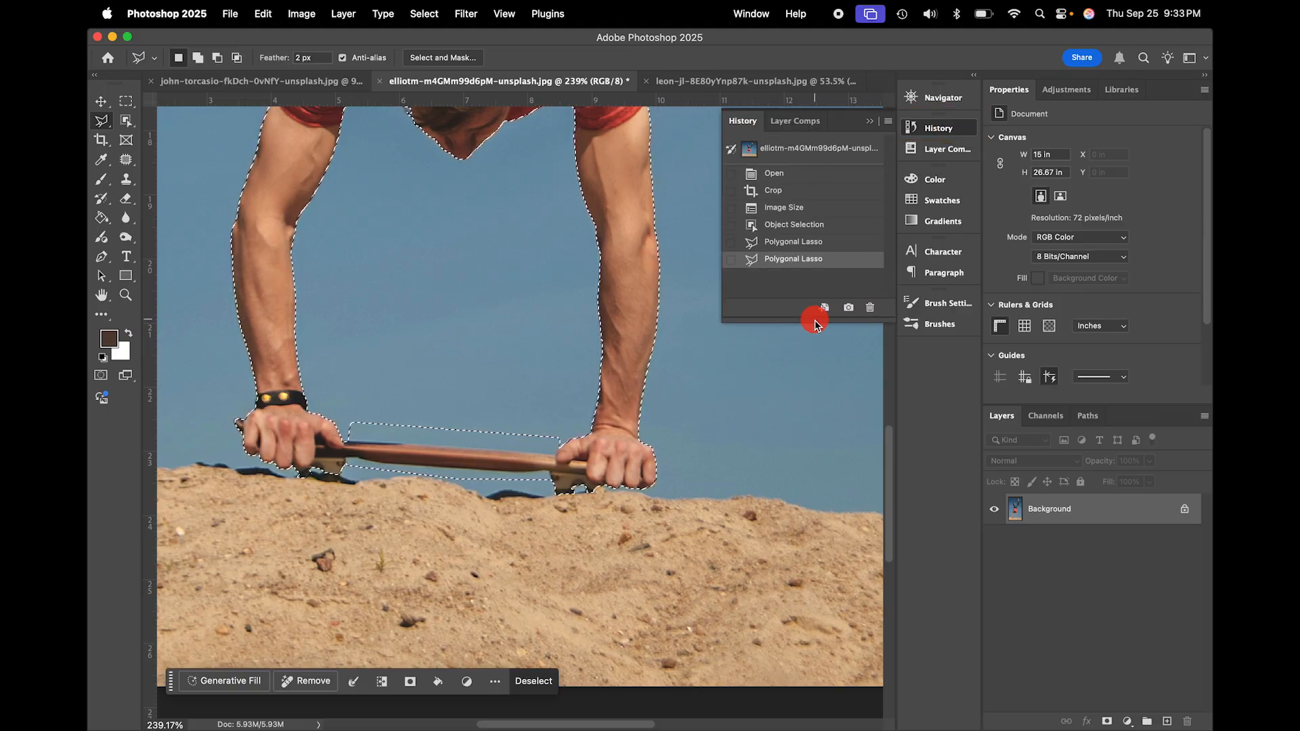
{"action": "left_click", "coordinate": [833, 243]}
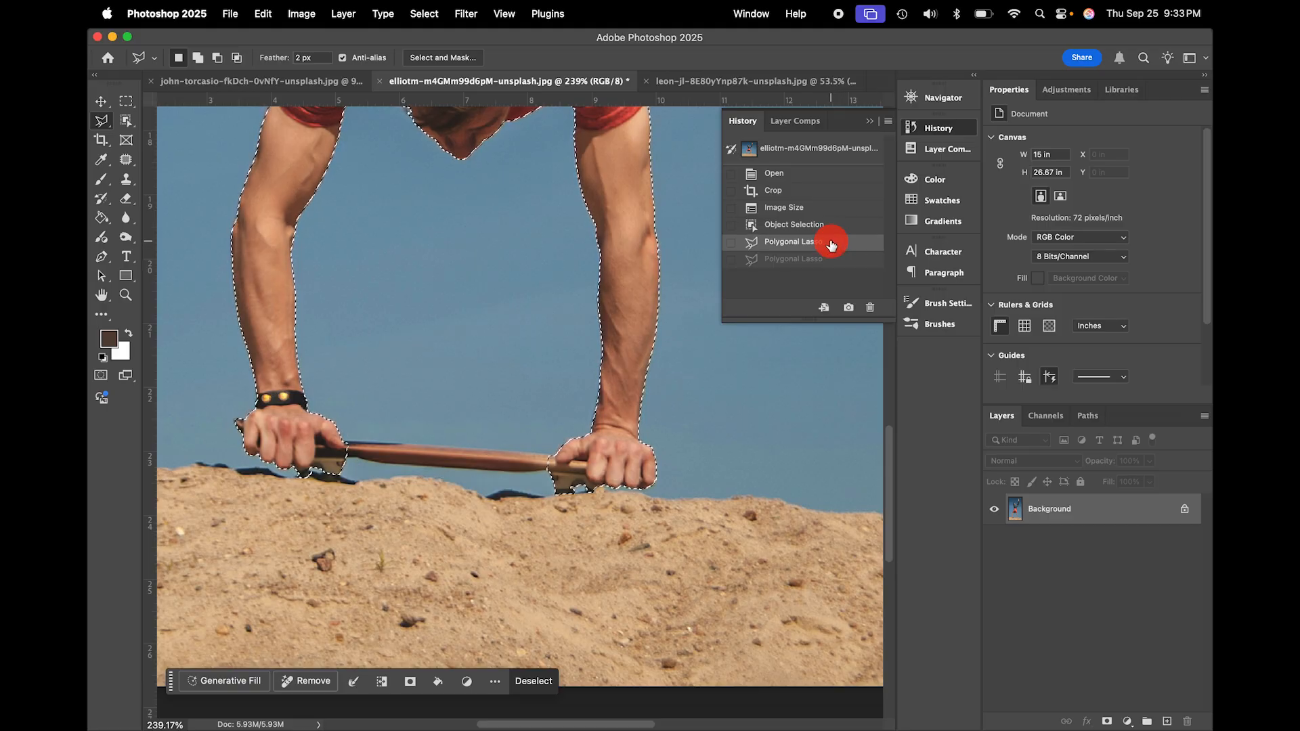
{"action": "left_click", "coordinate": [828, 227]}
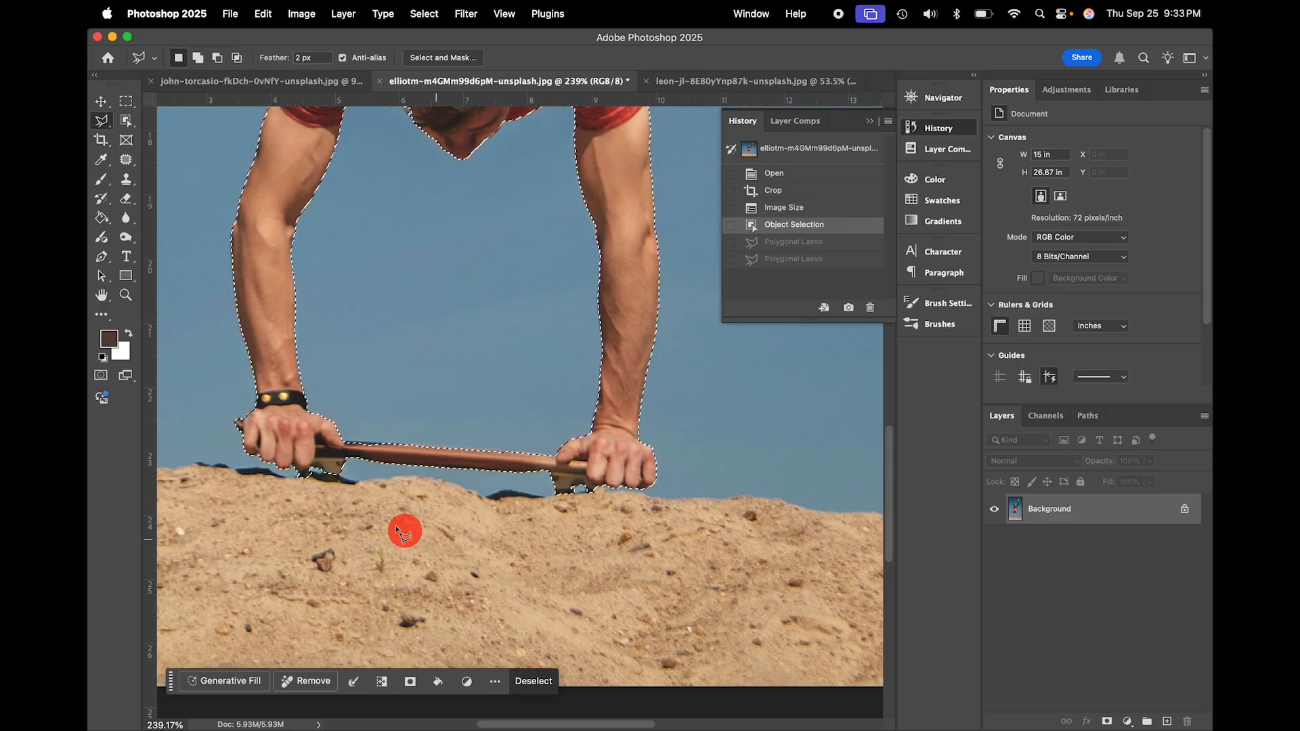
- Add a layer mask from the selection to cut the handstanding man out of the background
{"action": "scroll", "coordinate": [472, 462], "scroll_direction": "down", "scroll_amount": 10}
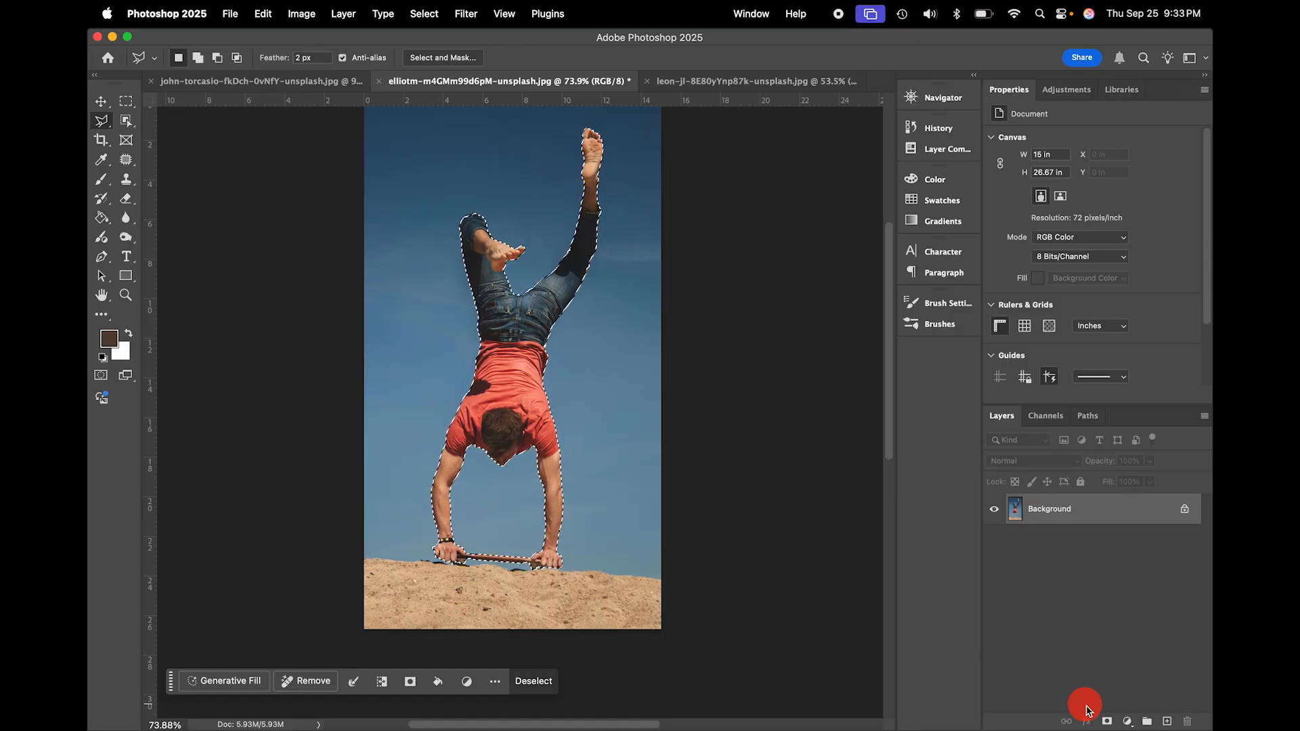
{"action": "left_click", "coordinate": [1107, 722]}
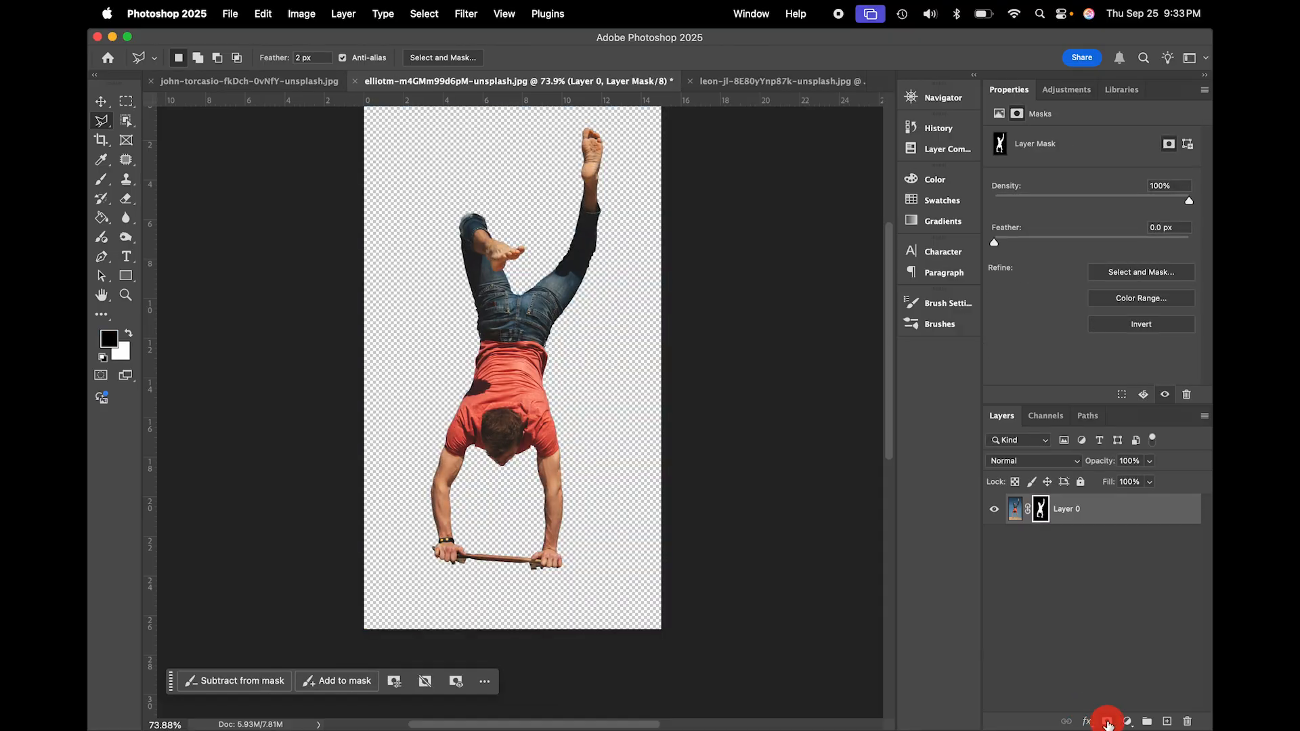
{"action": "scroll", "coordinate": [792, 494], "scroll_direction": "up", "scroll_amount": 2}
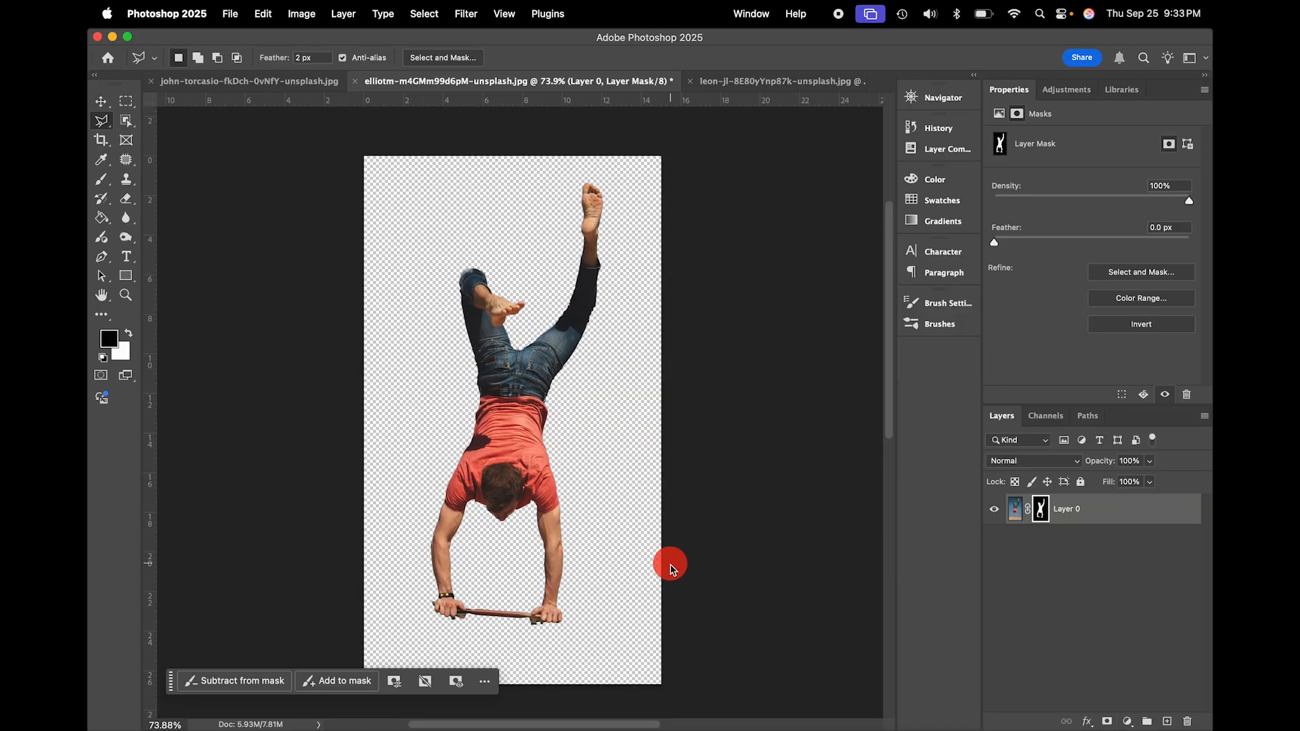
- Set up the Brush tool with 100% hardness and a size of 46 px for retouching the mask at the rolled-up jeans cuff
{"action": "scroll", "coordinate": [538, 487], "scroll_direction": "up", "scroll_amount": 2}
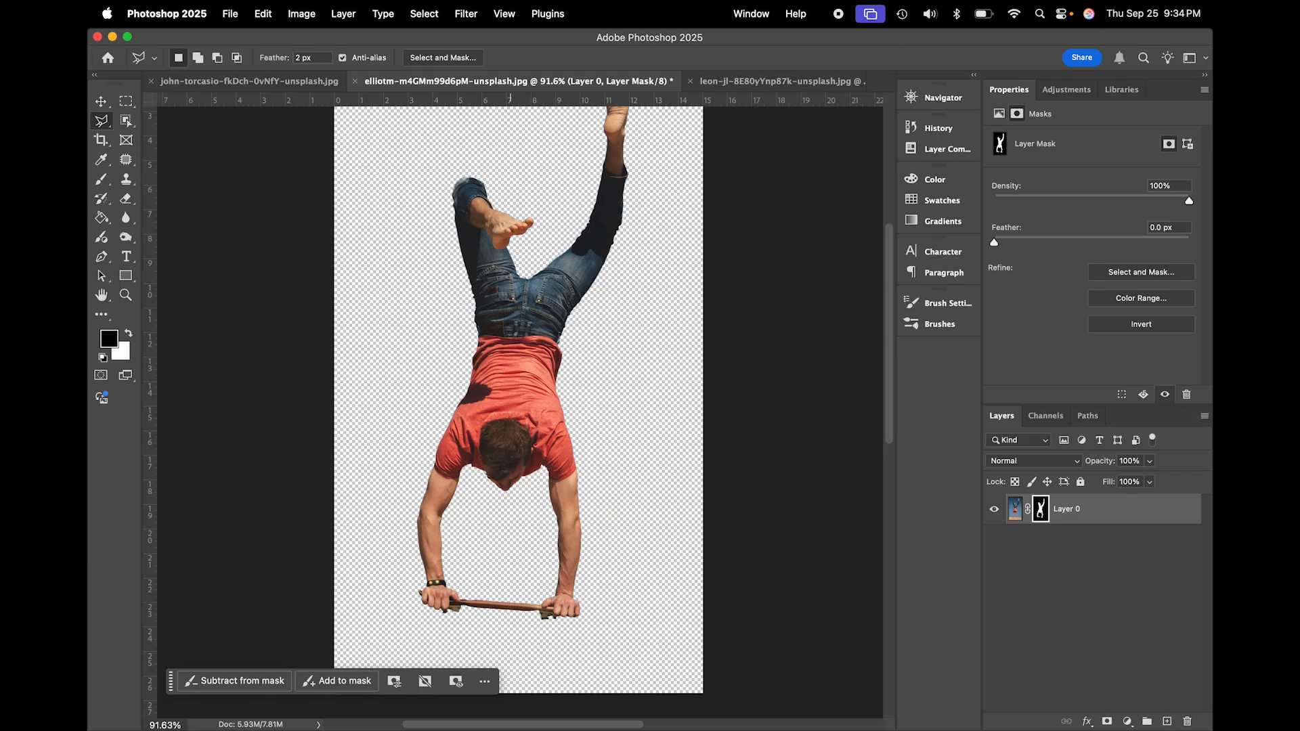
{"action": "scroll", "coordinate": [445, 174], "scroll_direction": "up", "scroll_amount": 6}
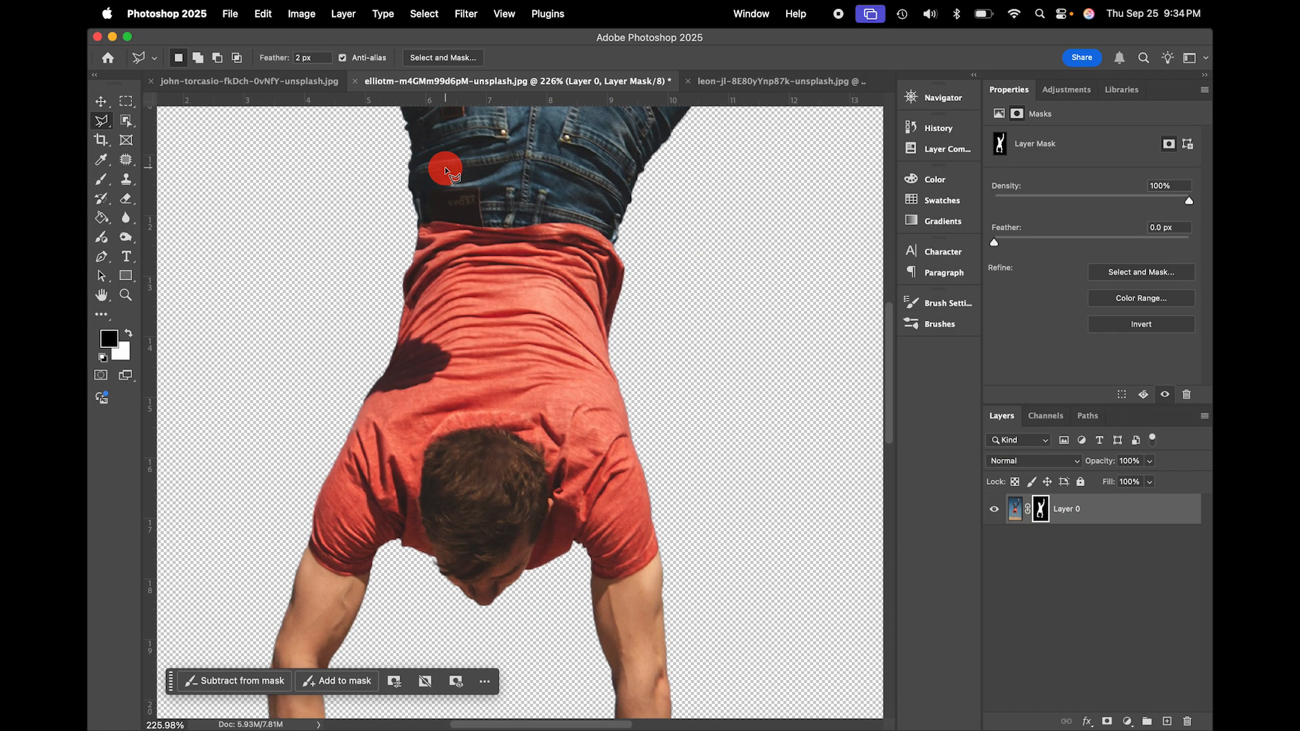
{"action": "scroll", "coordinate": [358, 276], "scroll_direction": "up", "scroll_amount": 6}
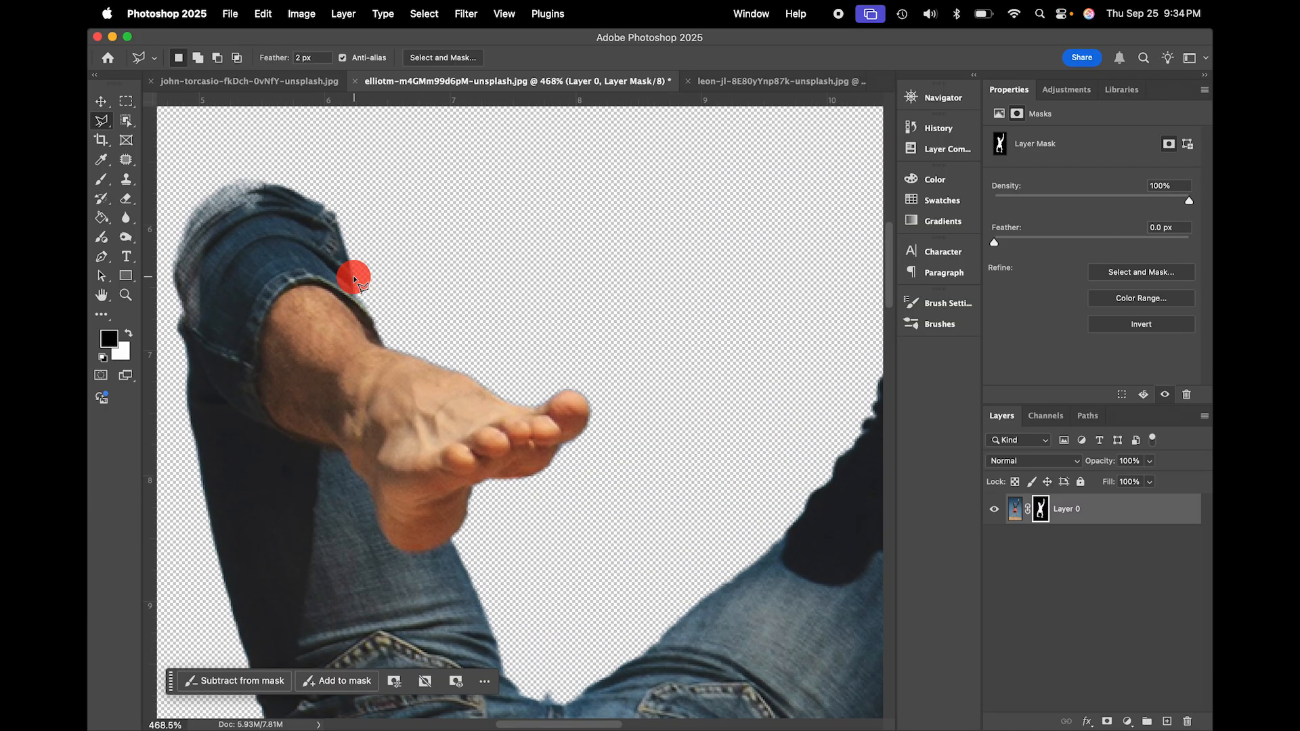
{"action": "scroll", "coordinate": [354, 277], "scroll_direction": "up", "scroll_amount": 1}
{"action": "scroll", "coordinate": [354, 276], "scroll_direction": "up", "scroll_amount": 3}
{"action": "scroll", "coordinate": [354, 277], "scroll_direction": "left", "scroll_amount": 3}
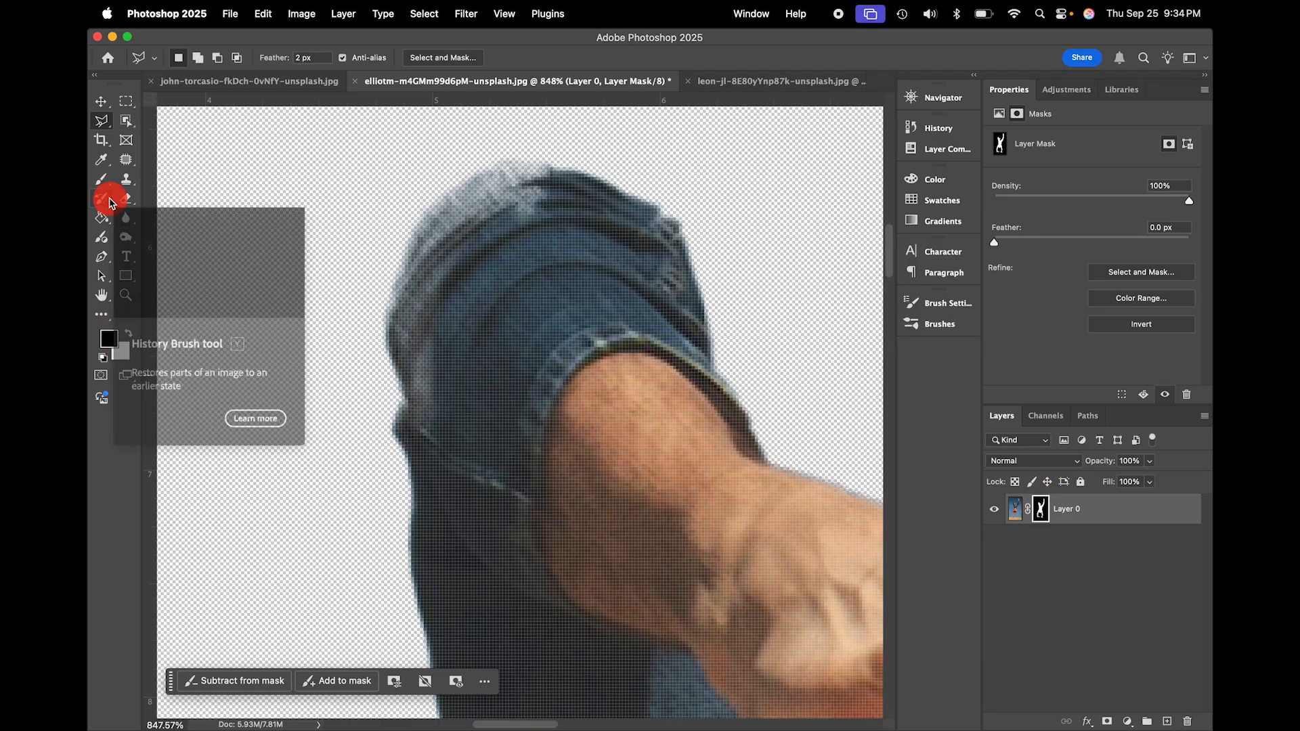
{"action": "left_click", "coordinate": [102, 180]}
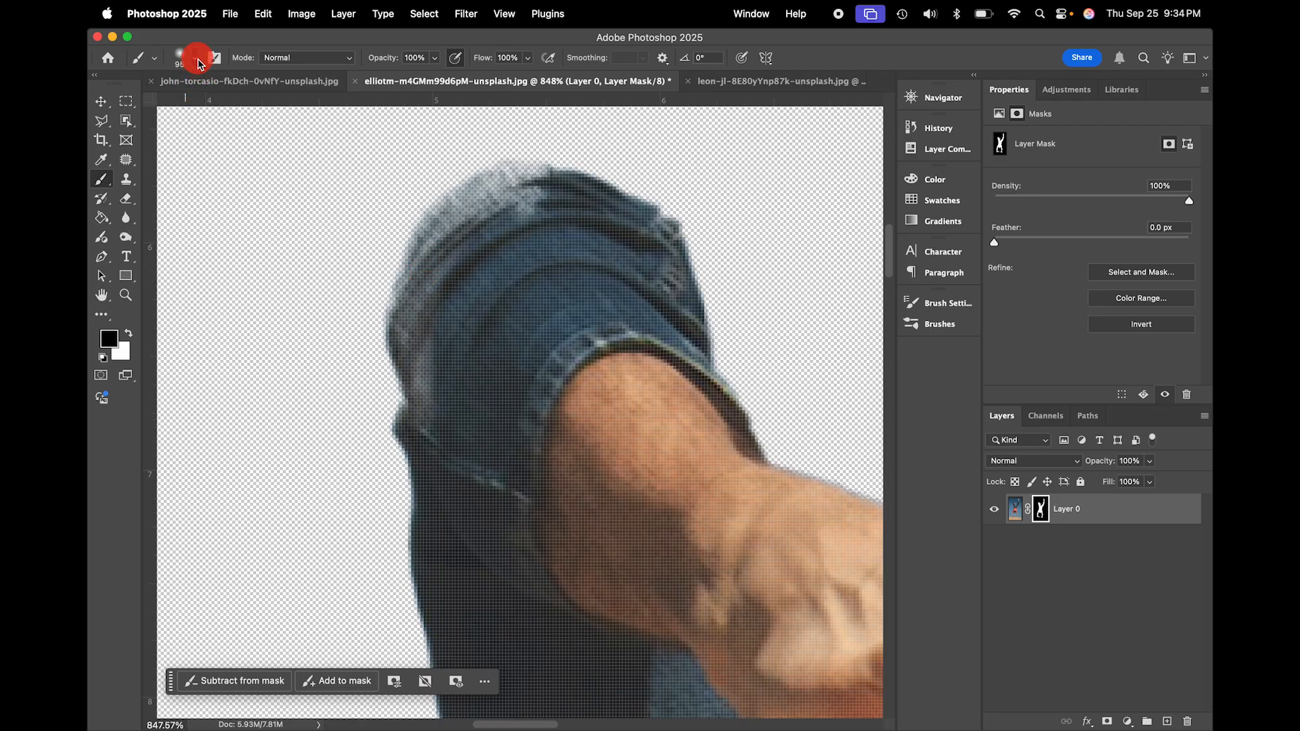
{"action": "left_click", "coordinate": [197, 65]}
{"action": "left_click_drag", "start_coordinate": [172, 141], "coordinate": [265, 140]}
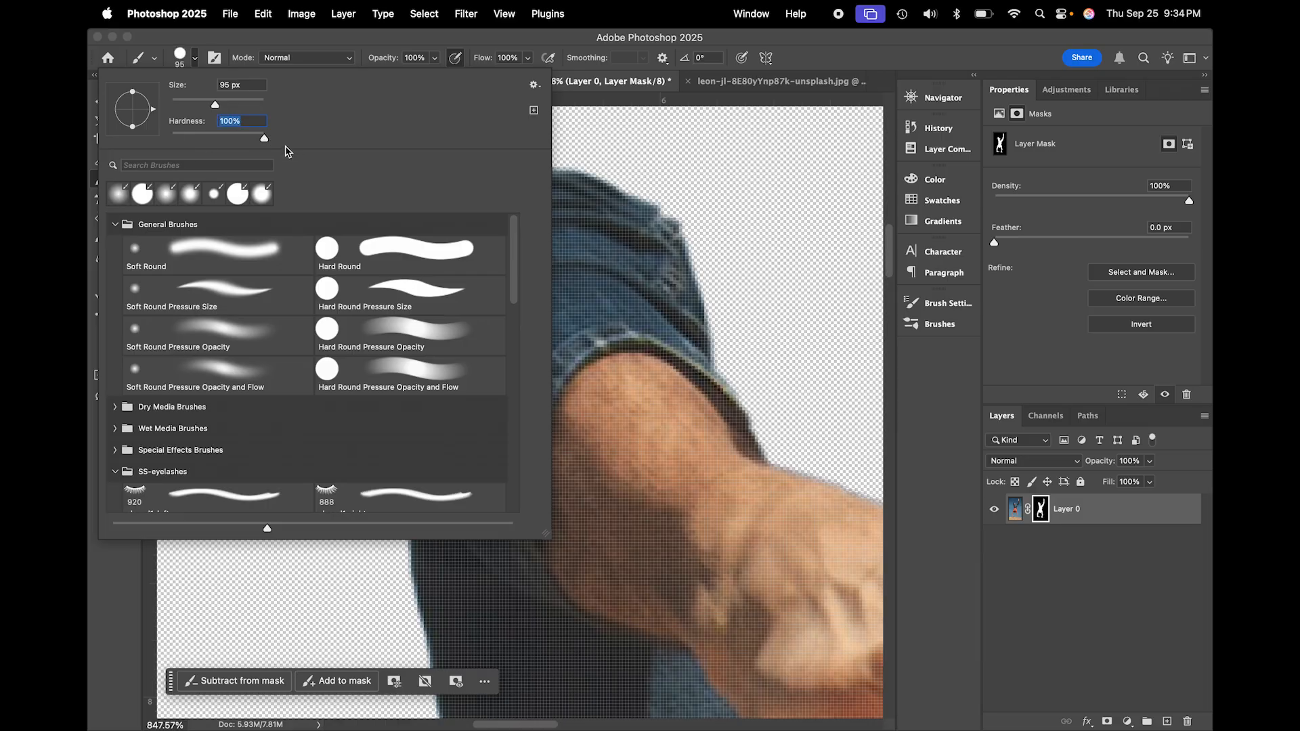
{"action": "left_click", "coordinate": [195, 103]}
{"action": "left_click", "coordinate": [257, 46]}
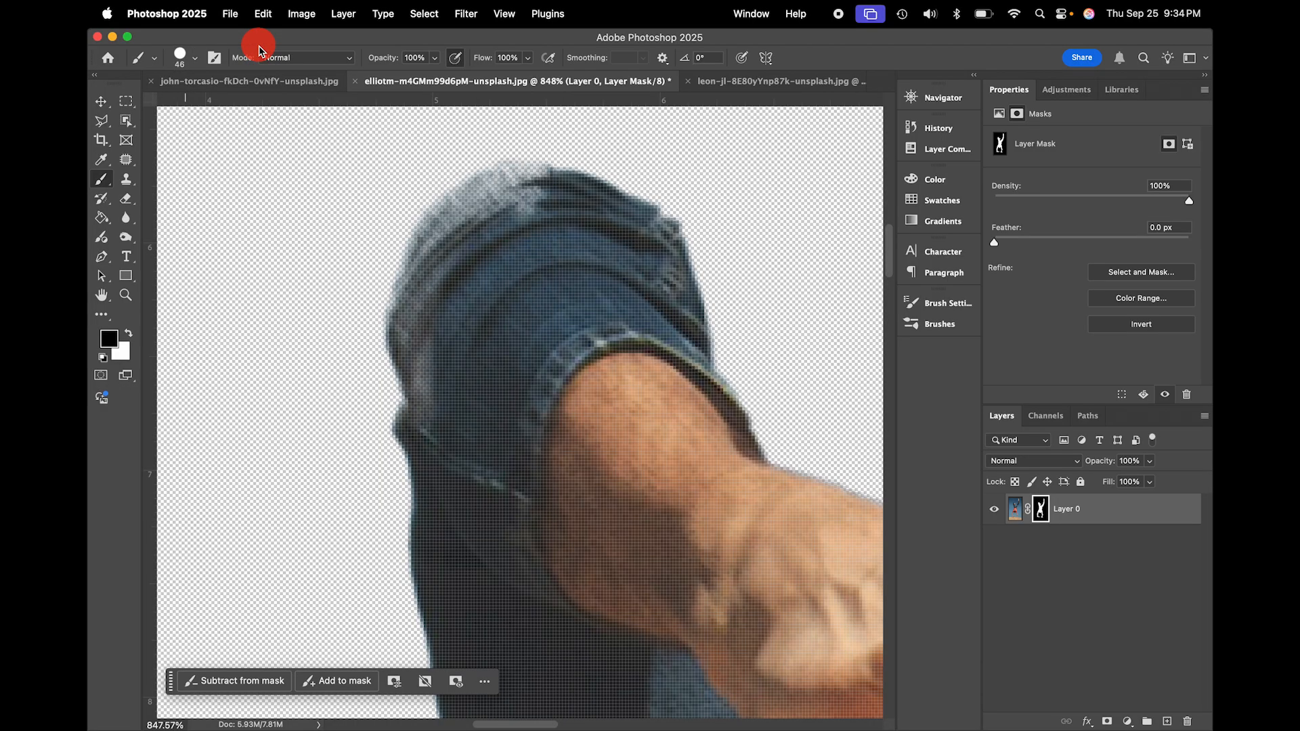
- Try painting black on the layer mask over the jeans cuff and undo the stroke
{"action": "mouse_move", "coordinate": [467, 288]}
{"action": "left_mouse_down"}
{"action": "mouse_move", "coordinate": [489, 244]}
{"action": "mouse_move", "coordinate": [559, 252]}
{"action": "mouse_move", "coordinate": [563, 223]}
{"action": "mouse_move", "coordinate": [517, 236]}
{"action": "left_mouse_up"}
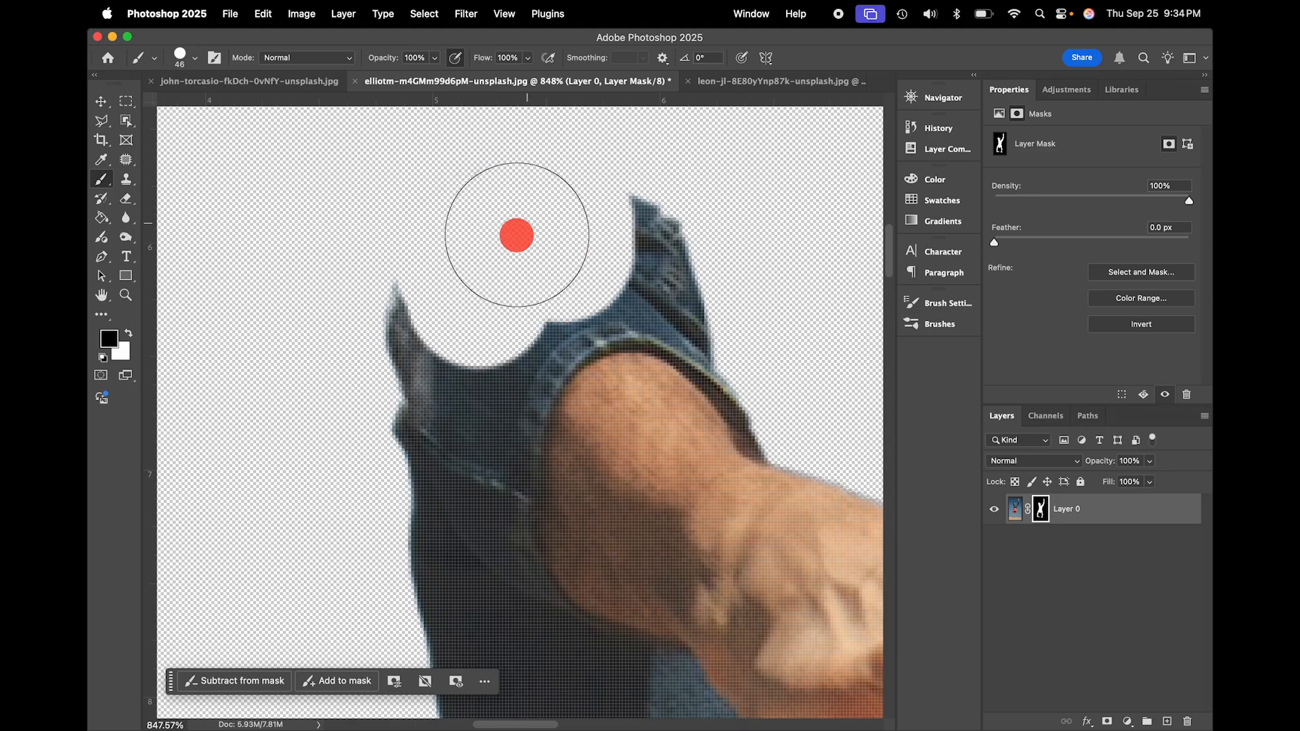
{"action": "key", "text": "super+z"}
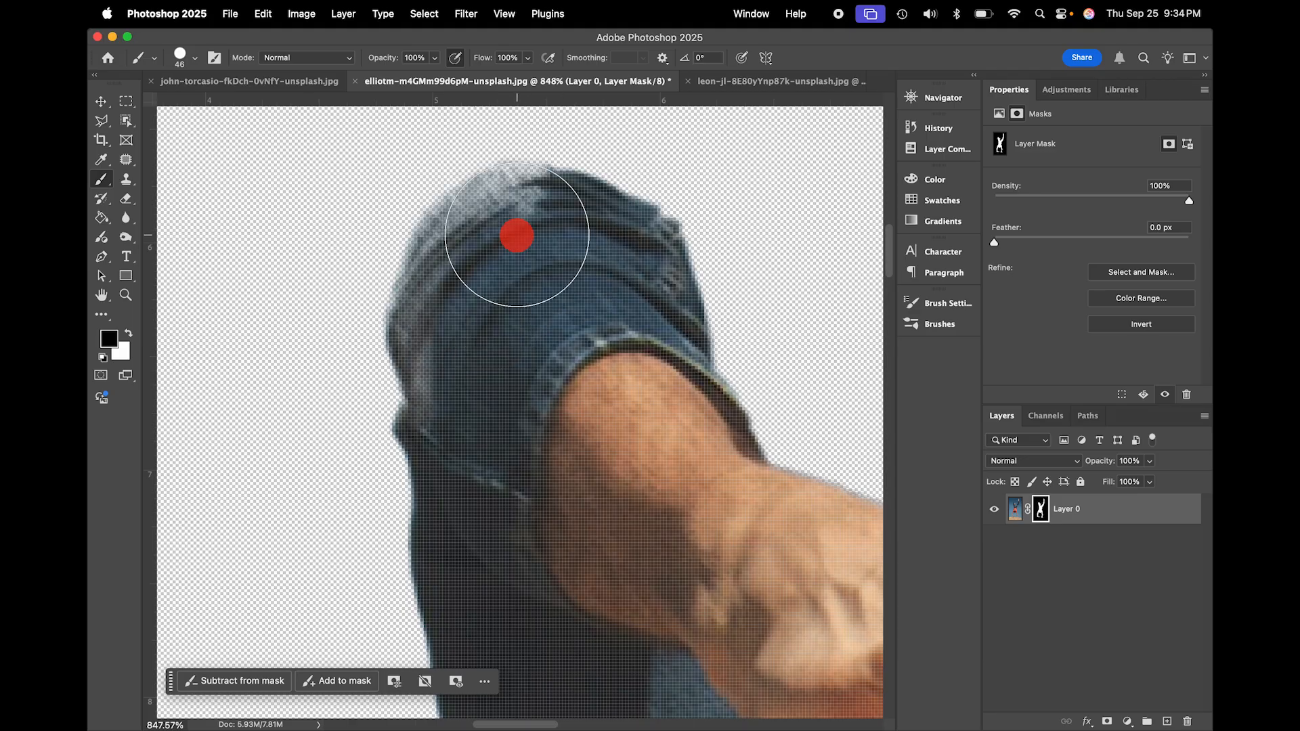
- Paint white on the layer mask over the rolled-up jeans cuff to restore its faded edge
{"action": "left_click", "coordinate": [131, 338]}
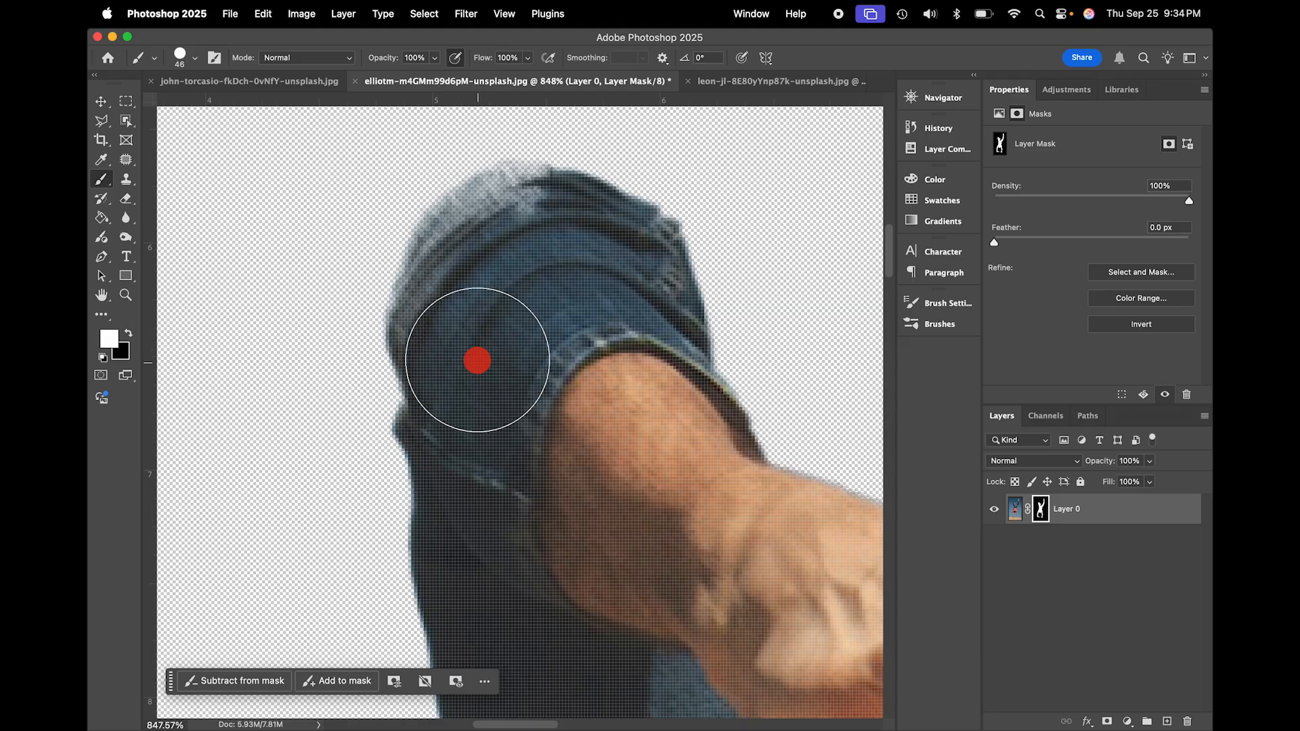
{"action": "mouse_move", "coordinate": [470, 329]}
{"action": "left_mouse_down"}
{"action": "mouse_move", "coordinate": [489, 268]}
{"action": "mouse_move", "coordinate": [524, 254]}
{"action": "mouse_move", "coordinate": [467, 326]}
{"action": "mouse_move", "coordinate": [480, 276]}
{"action": "mouse_move", "coordinate": [518, 239]}
{"action": "mouse_move", "coordinate": [546, 242]}
{"action": "mouse_move", "coordinate": [489, 255]}
{"action": "mouse_move", "coordinate": [471, 320]}
{"action": "mouse_move", "coordinate": [532, 275]}
{"action": "mouse_move", "coordinate": [477, 297]}
{"action": "mouse_move", "coordinate": [570, 294]}
{"action": "mouse_move", "coordinate": [516, 278]}
{"action": "left_mouse_up"}
{"action": "left_click", "coordinate": [1007, 565]}
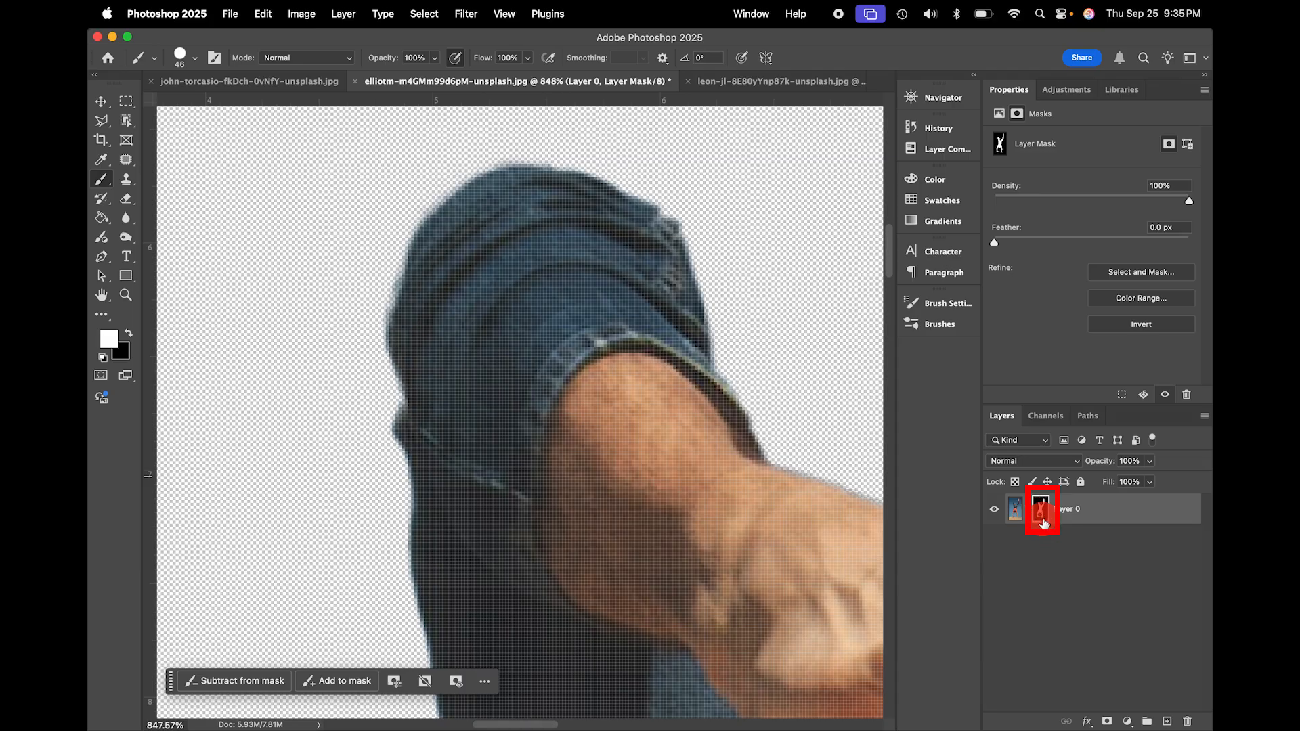
- Switch to the leaping dancer photo and select the dancer with Select Subject
{"action": "left_click", "coordinate": [1045, 525]}
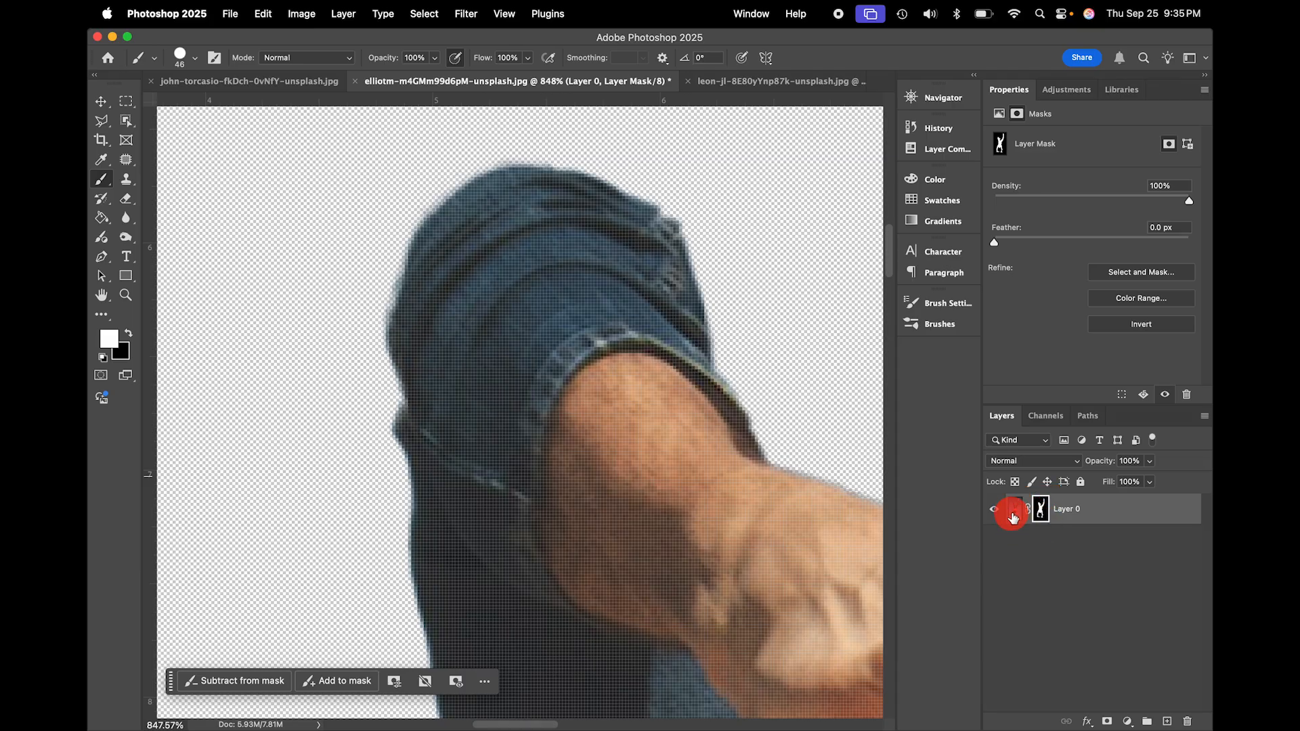
{"action": "key", "text": "super+0"}
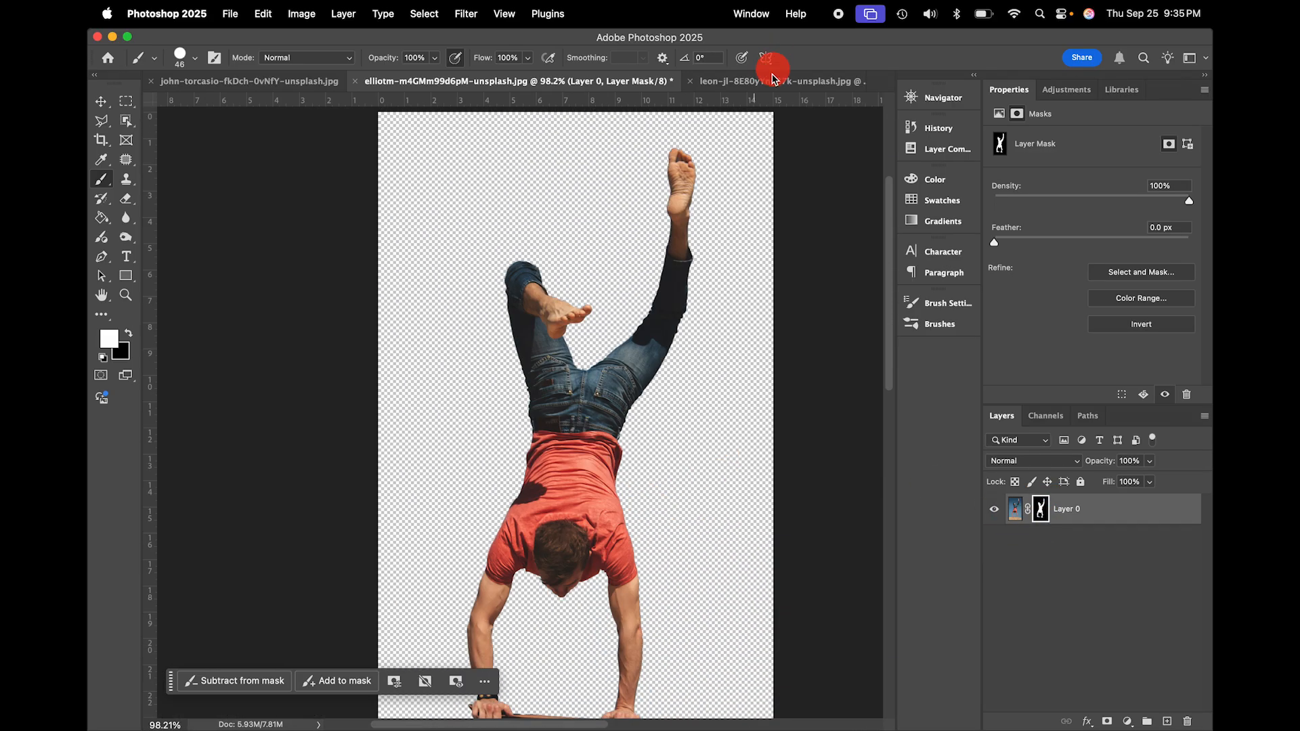
{"action": "left_click", "coordinate": [770, 84]}
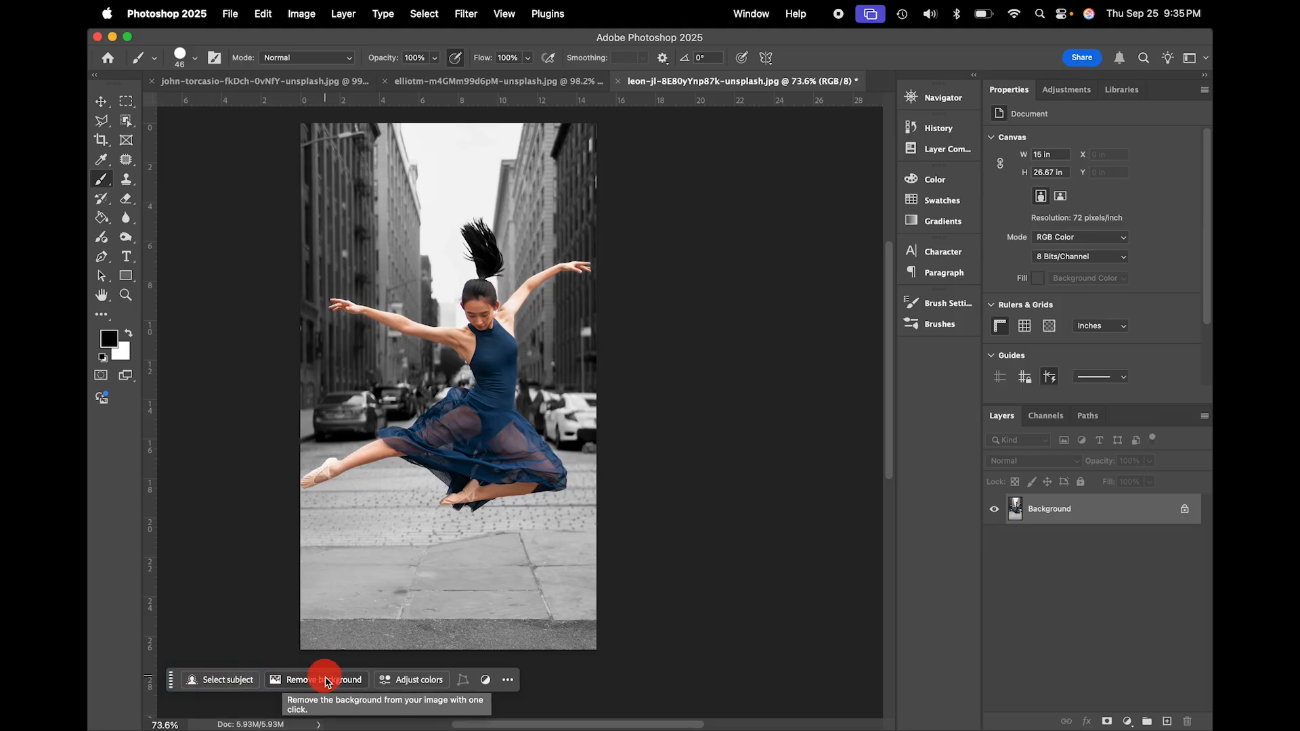
{"action": "left_click", "coordinate": [223, 684]}
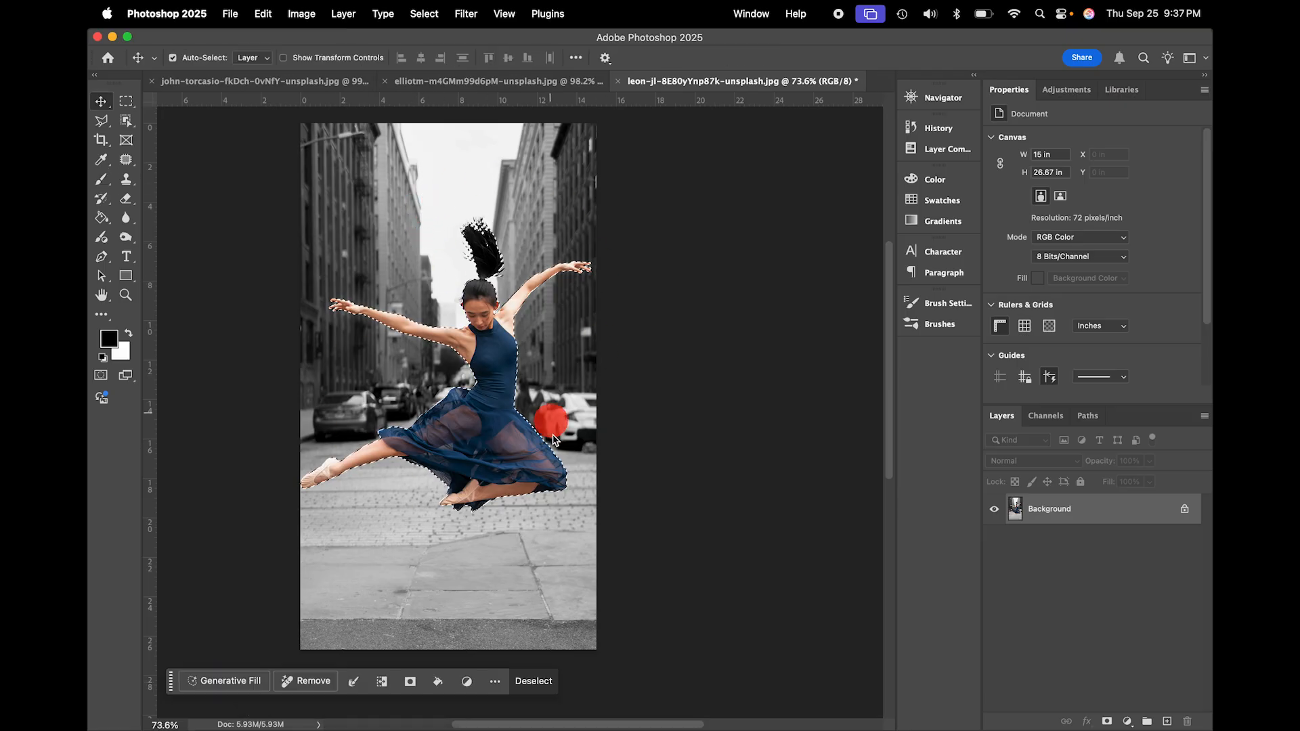
- Send the dancer selection through Select and Mask and output it as a layer mask to cut out the background
{"action": "left_click", "coordinate": [425, 14]}
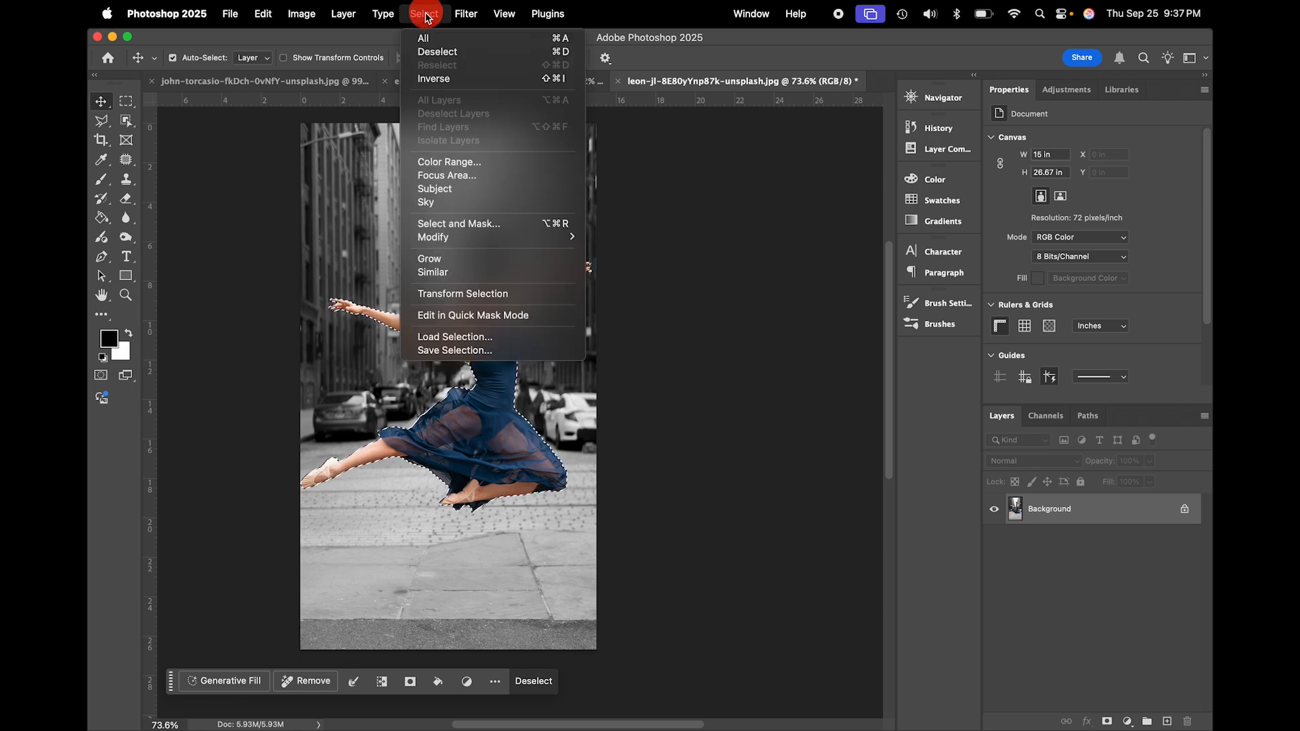
{"action": "left_click", "coordinate": [453, 225]}
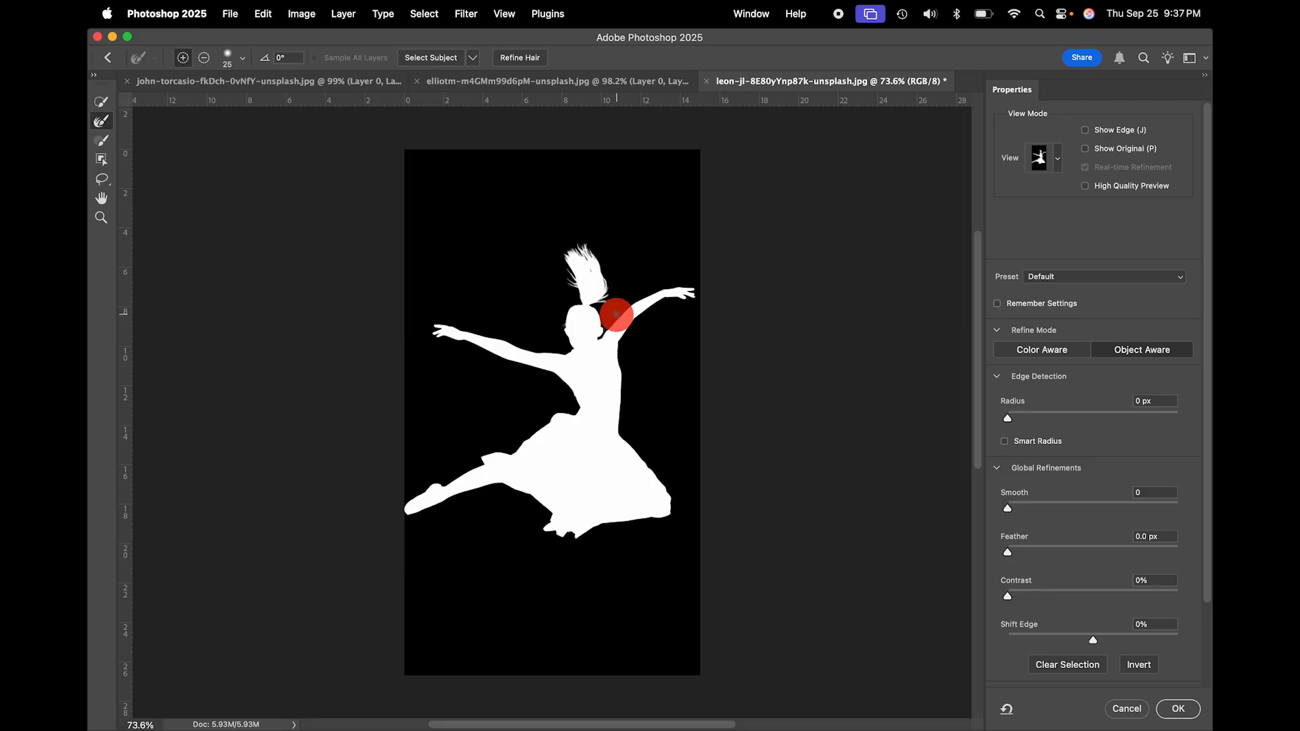
{"action": "left_click", "coordinate": [1060, 165]}
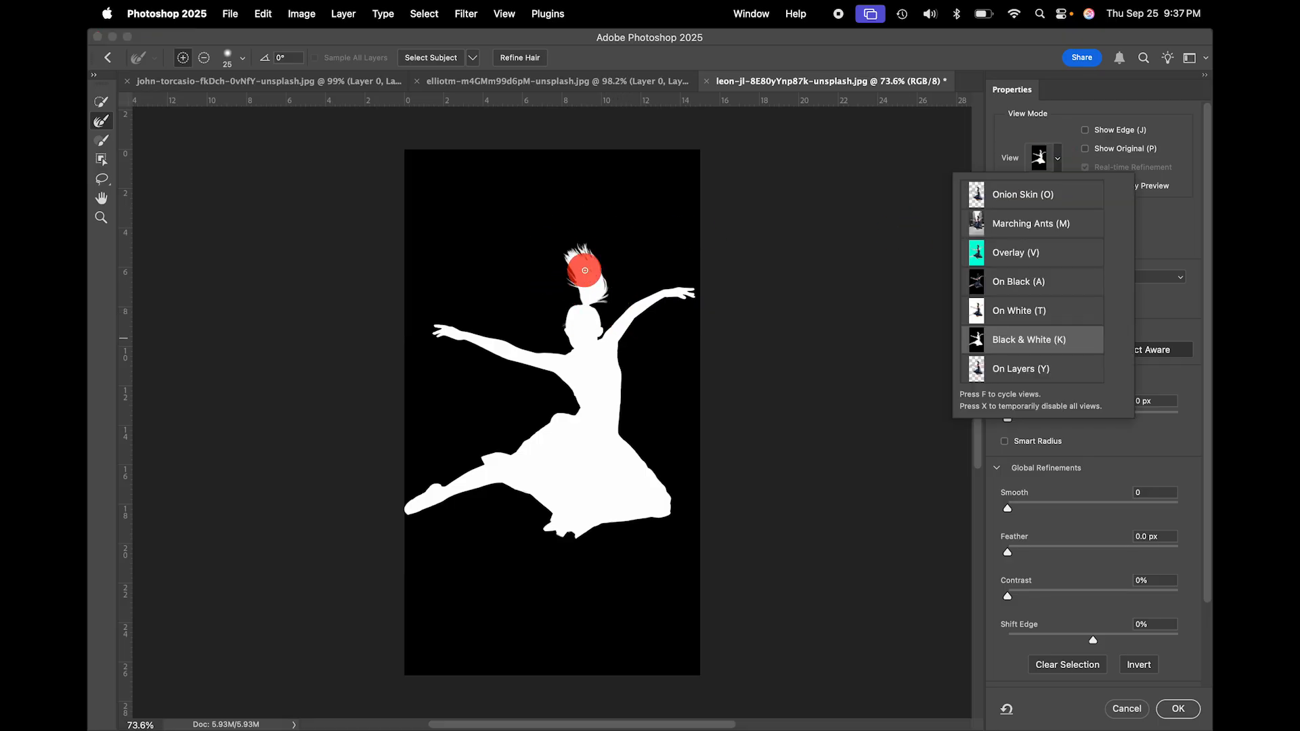
{"action": "left_click", "coordinate": [1155, 229]}
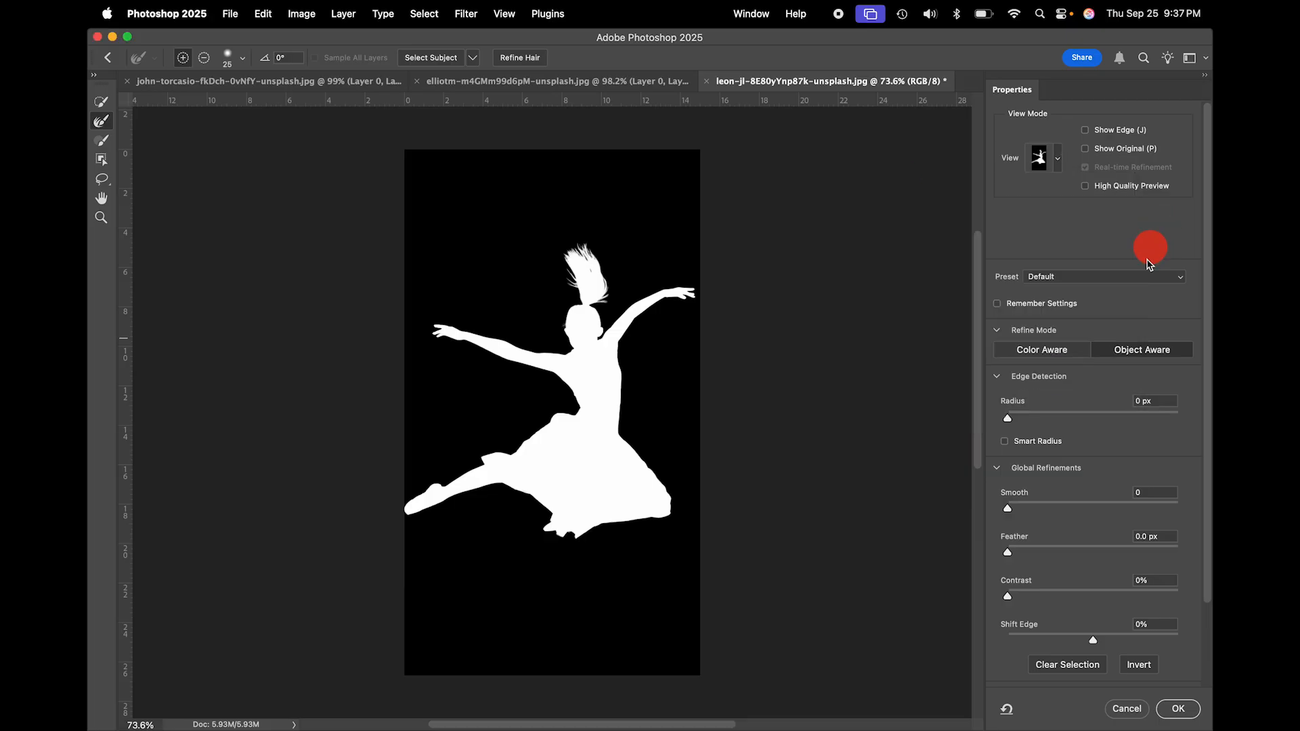
{"action": "scroll", "coordinate": [1089, 400], "scroll_direction": "down", "scroll_amount": 3}
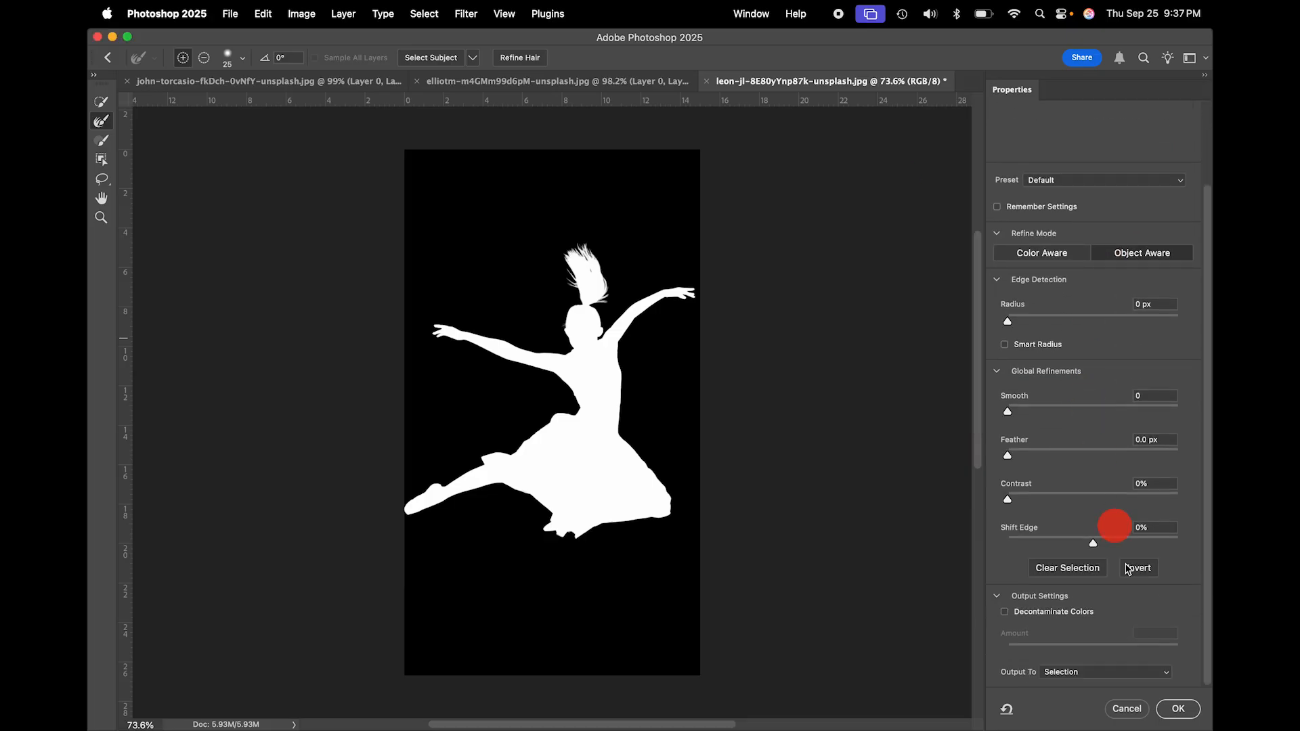
{"action": "left_click", "coordinate": [1135, 672]}
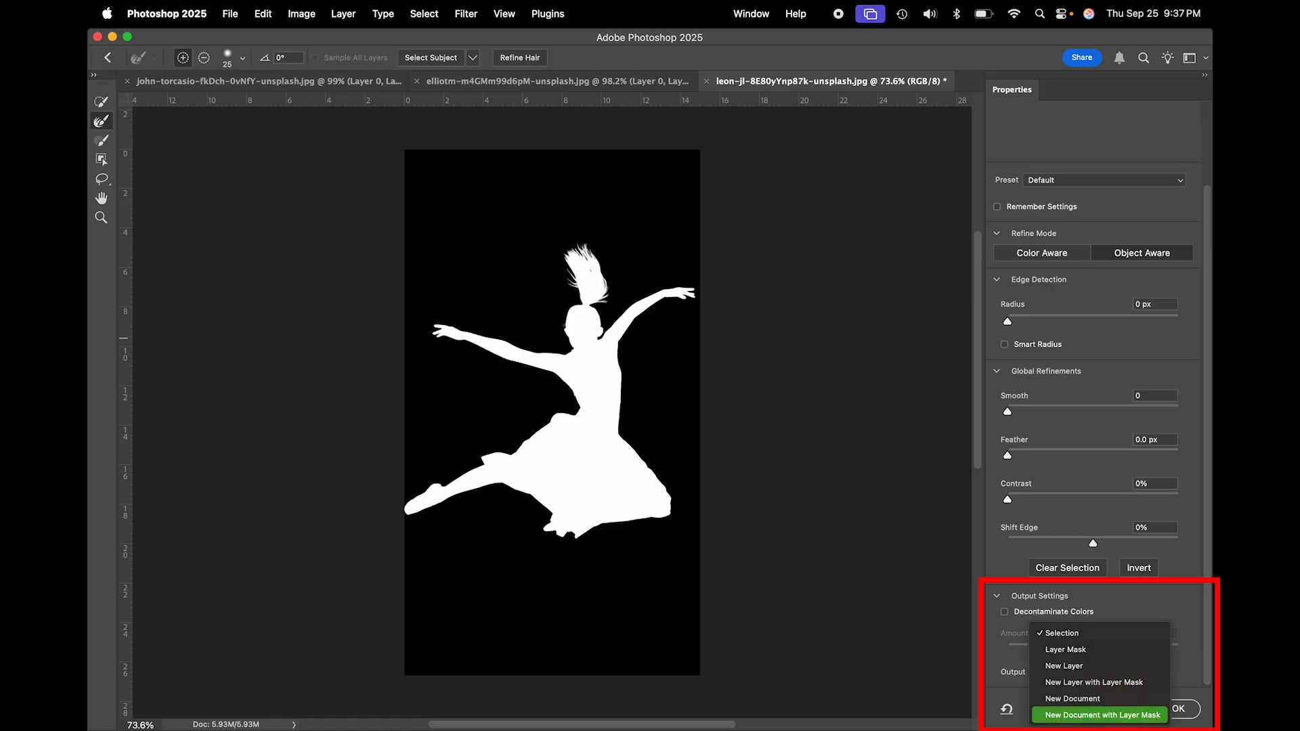
{"action": "left_click", "coordinate": [1087, 652]}
{"action": "left_click", "coordinate": [1176, 709]}
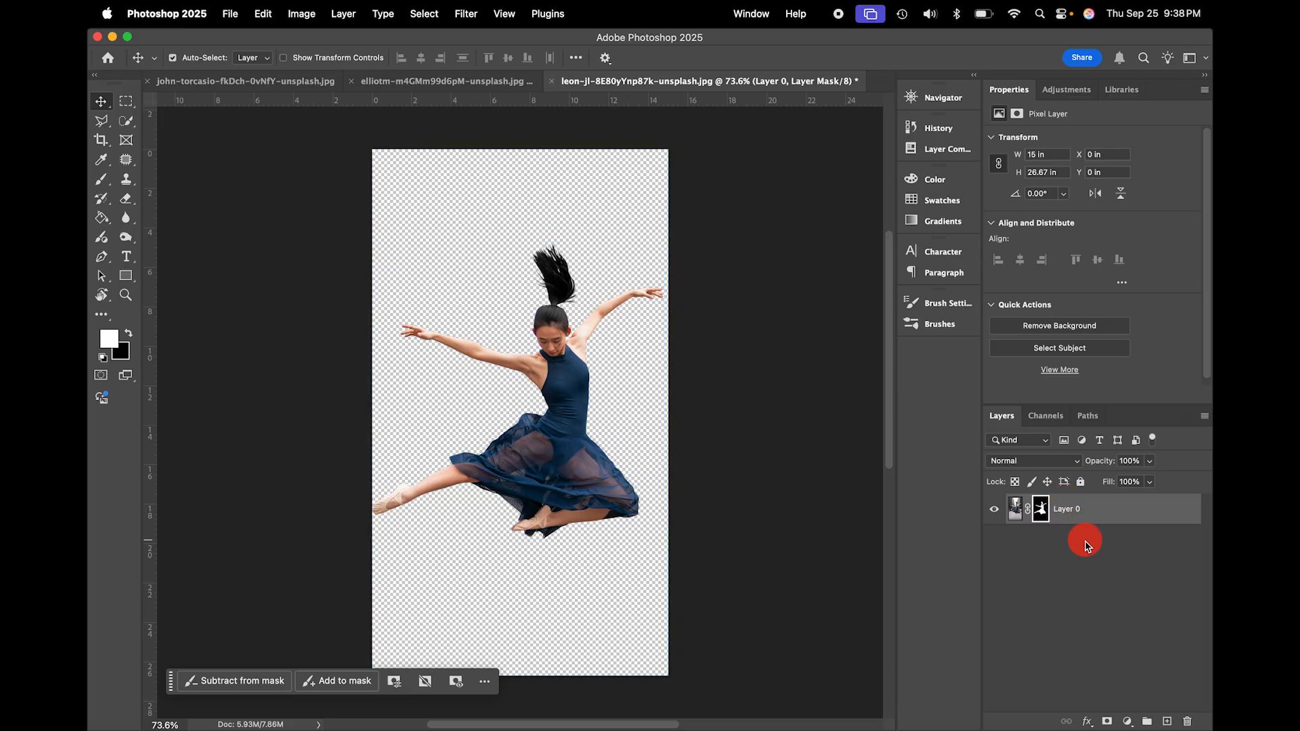
- Switch to the football player's document and add an empty layer beneath the cut-out player
{"action": "left_click", "coordinate": [458, 82]}
{"action": "scroll", "coordinate": [426, 224], "scroll_direction": "down", "scroll_amount": 3}
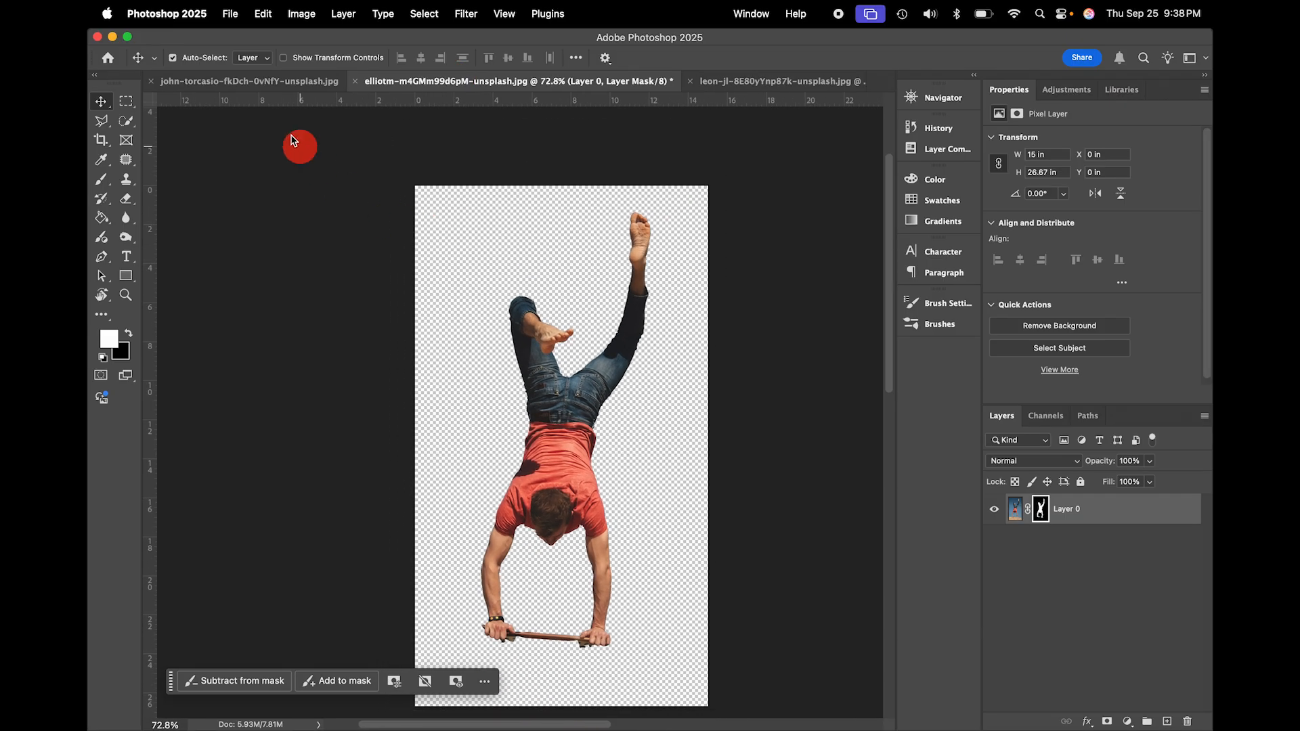
{"action": "left_click", "coordinate": [281, 88]}
{"action": "scroll", "coordinate": [383, 246], "scroll_direction": "down", "scroll_amount": 3}
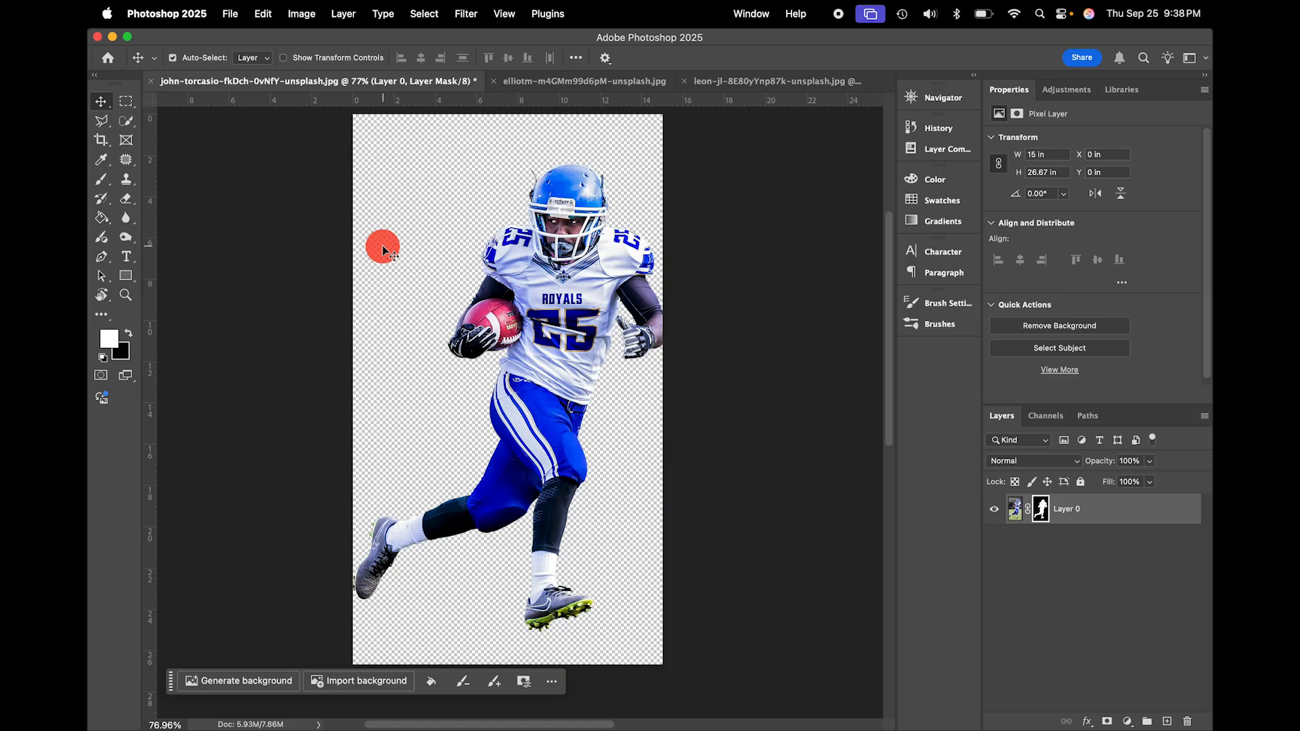
{"action": "left_click", "coordinate": [1168, 724]}
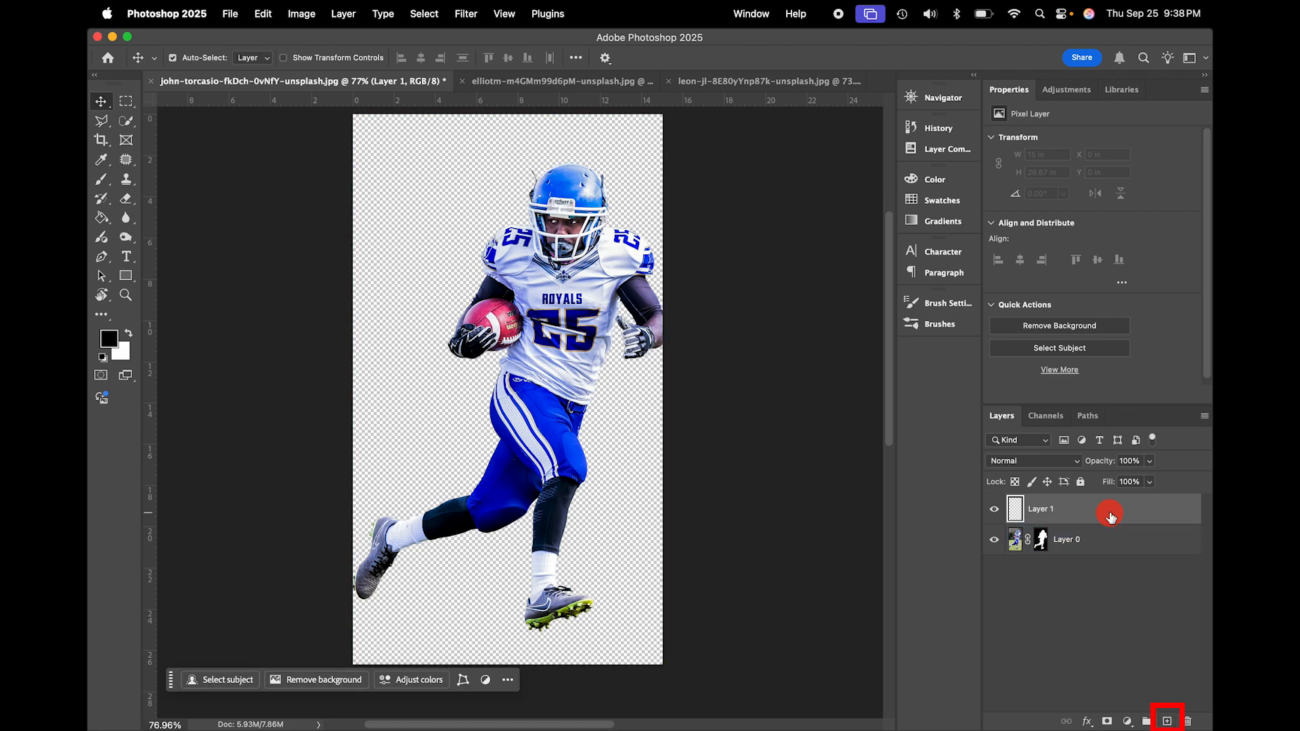
{"action": "left_click_drag", "start_coordinate": [1111, 517], "coordinate": [1108, 569]}
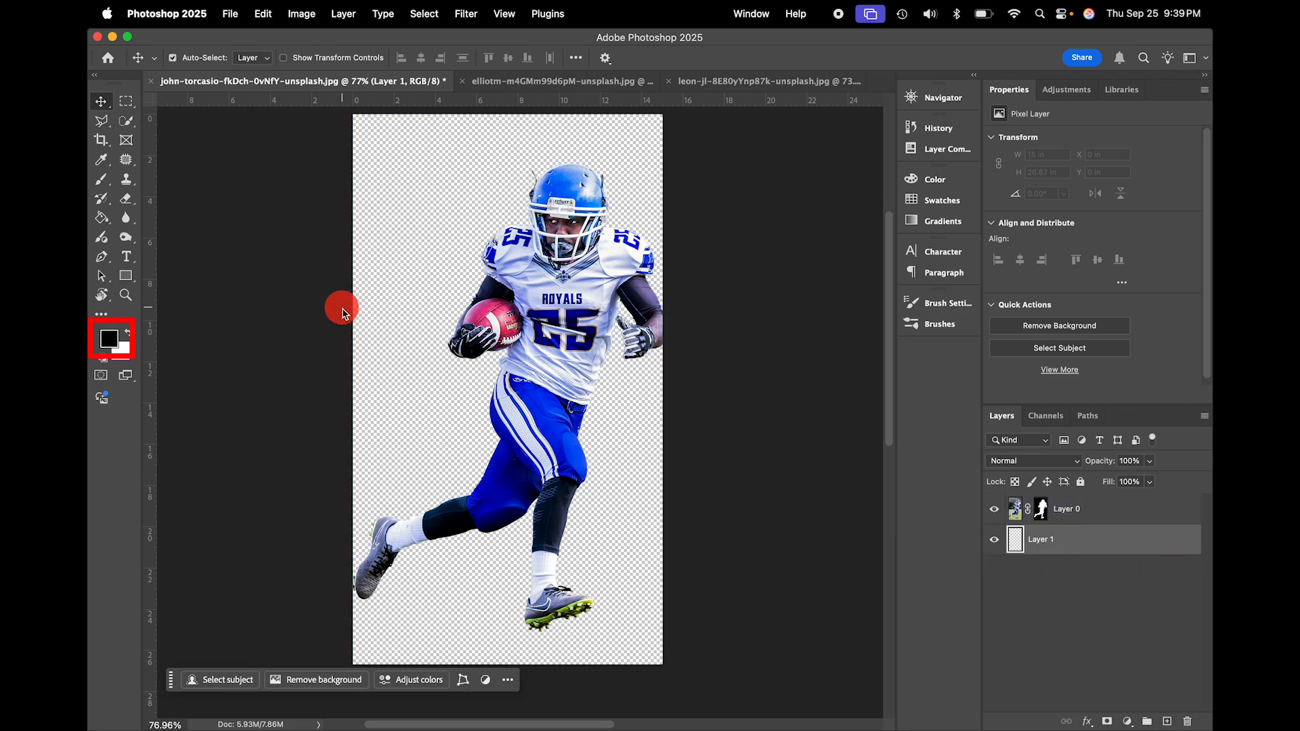
- Set the foreground colour to the dark blue hex value 0001AB
{"action": "left_click", "coordinate": [109, 338]}
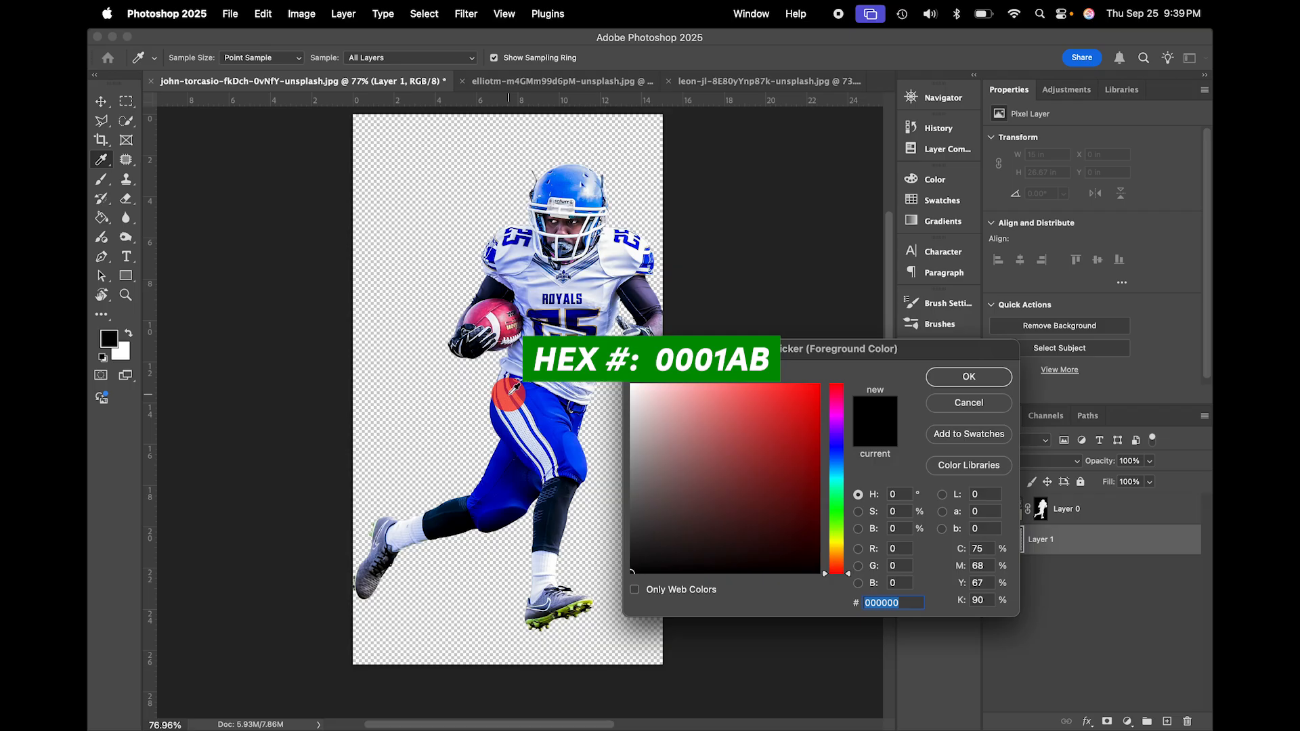
{"action": "type", "text": "0"}
{"action": "type", "text": "0001a"}
{"action": "type", "text": "b"}
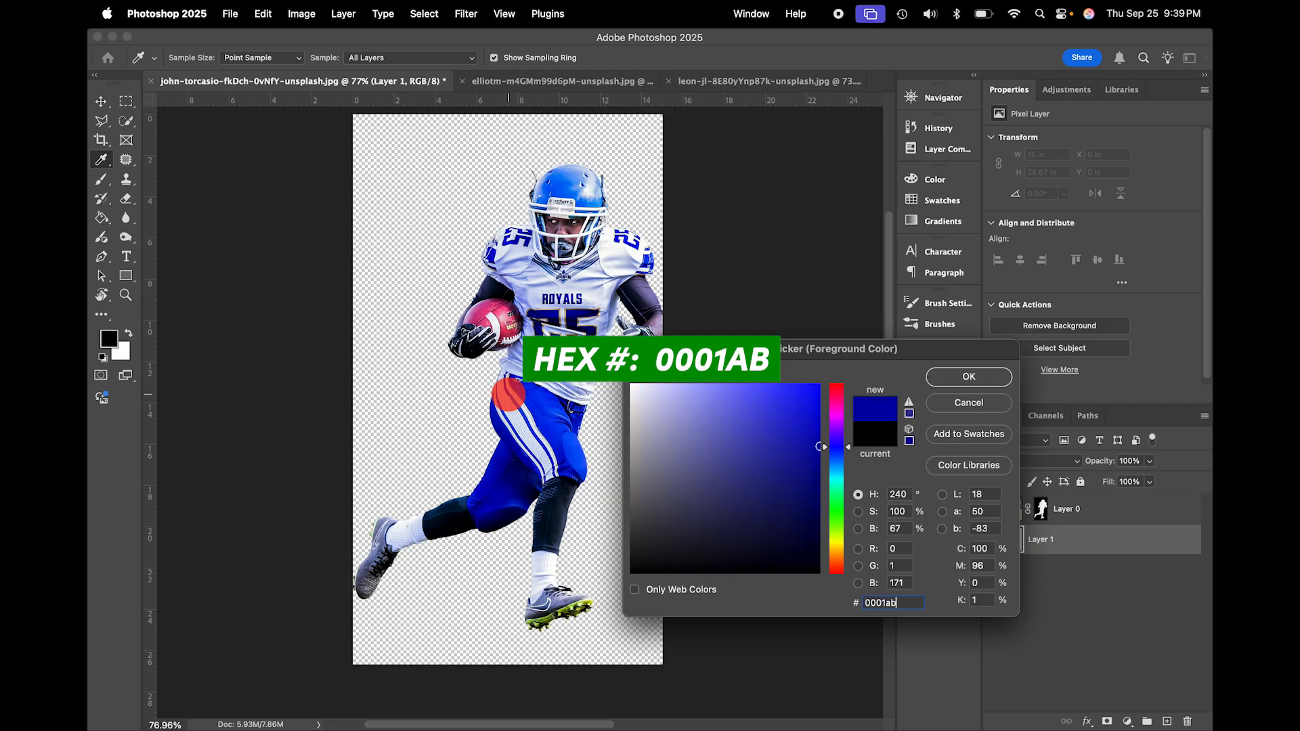
{"action": "key", "text": "Tab"}
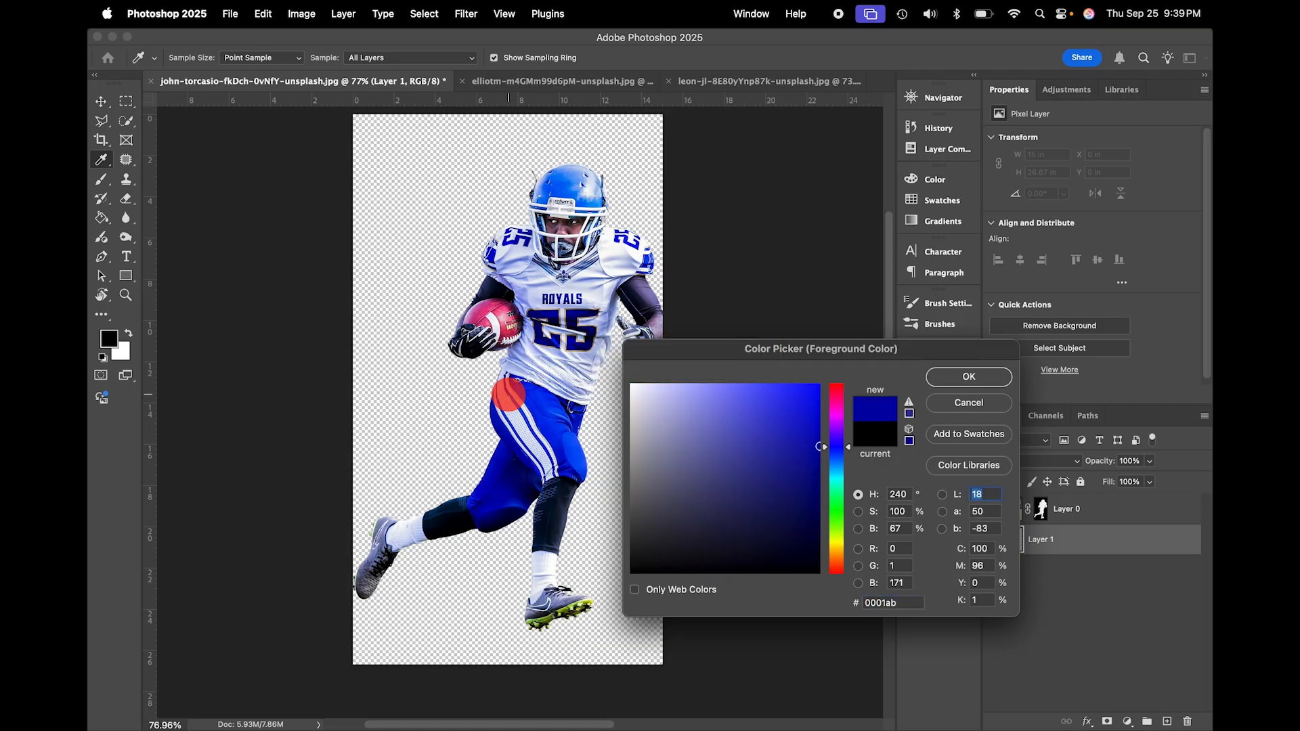
{"action": "left_click", "coordinate": [969, 377]}
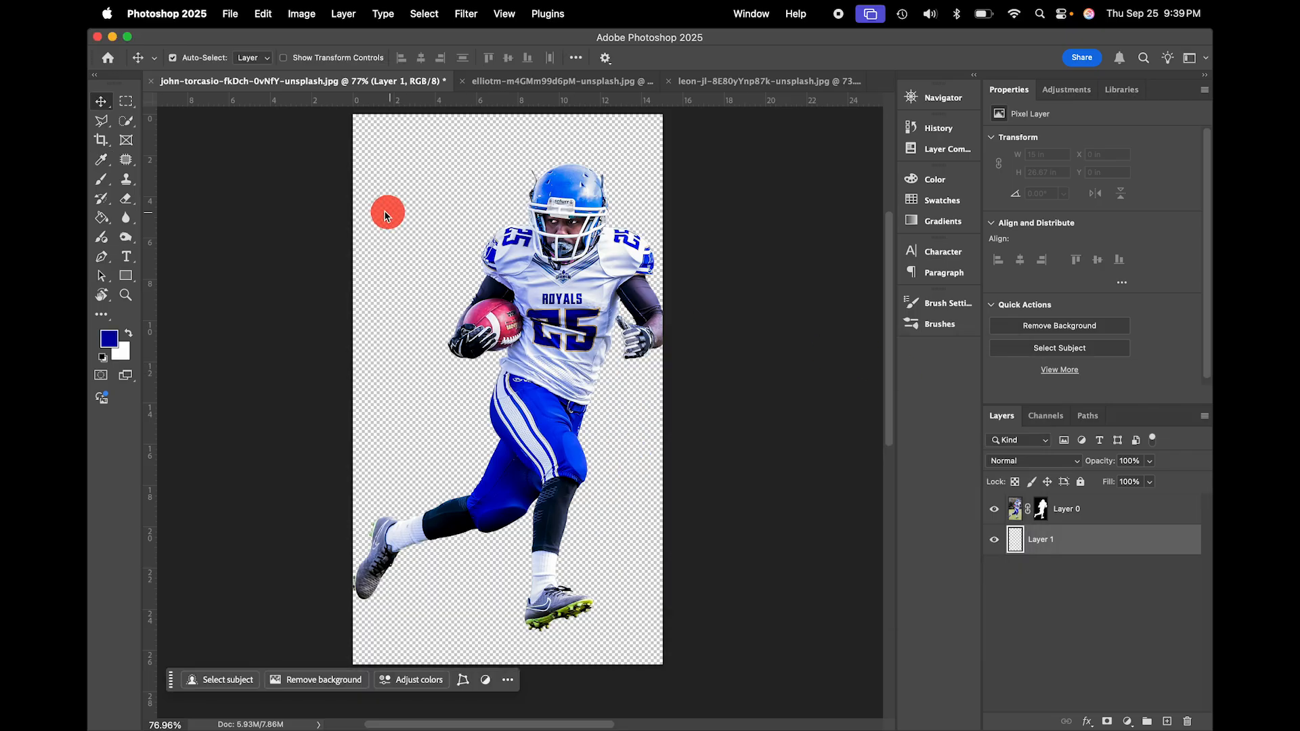
- Fill the empty layer behind the football player with the foreground colour in Normal mode at 100% opacity
{"action": "left_click", "coordinate": [264, 15]}
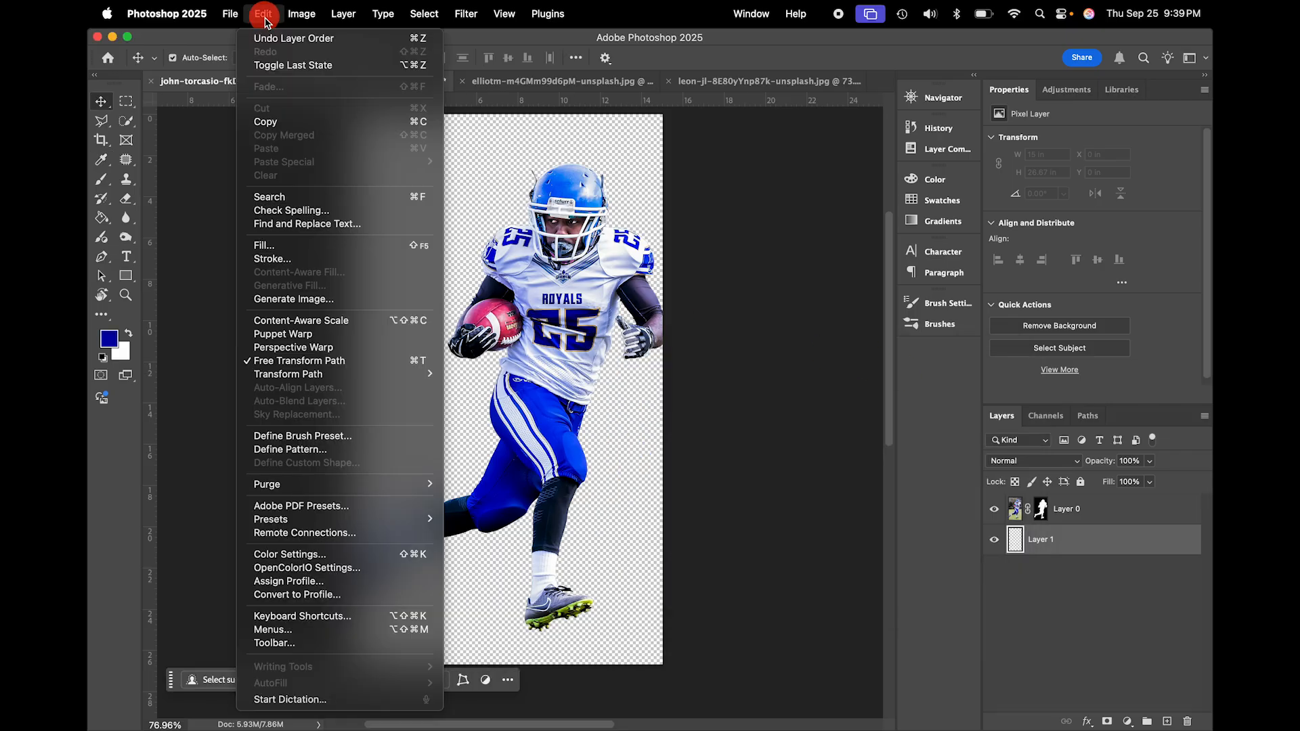
{"action": "left_click", "coordinate": [322, 245]}
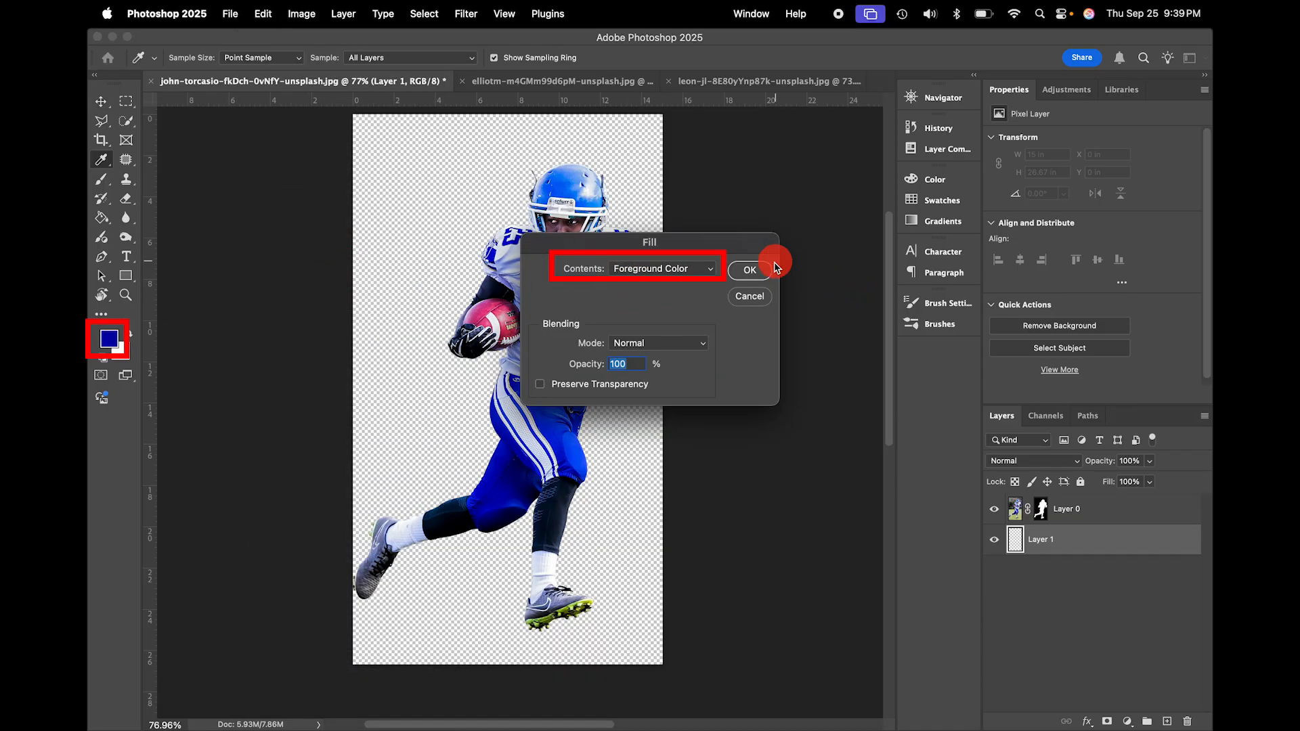
{"action": "left_click", "coordinate": [749, 271]}
{"action": "key", "text": "v"}
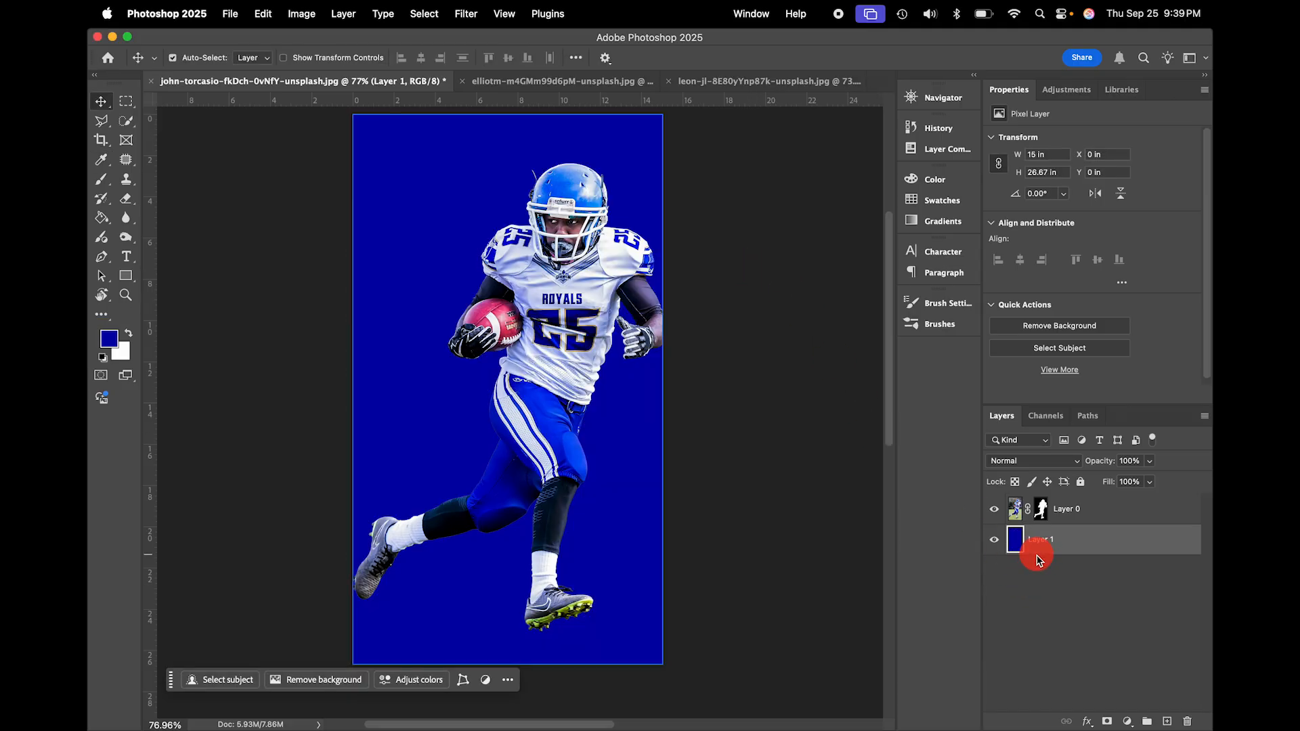
- Switch to the handstanding man's document and add an empty layer beneath the cut-out man
{"action": "left_click", "coordinate": [542, 81]}
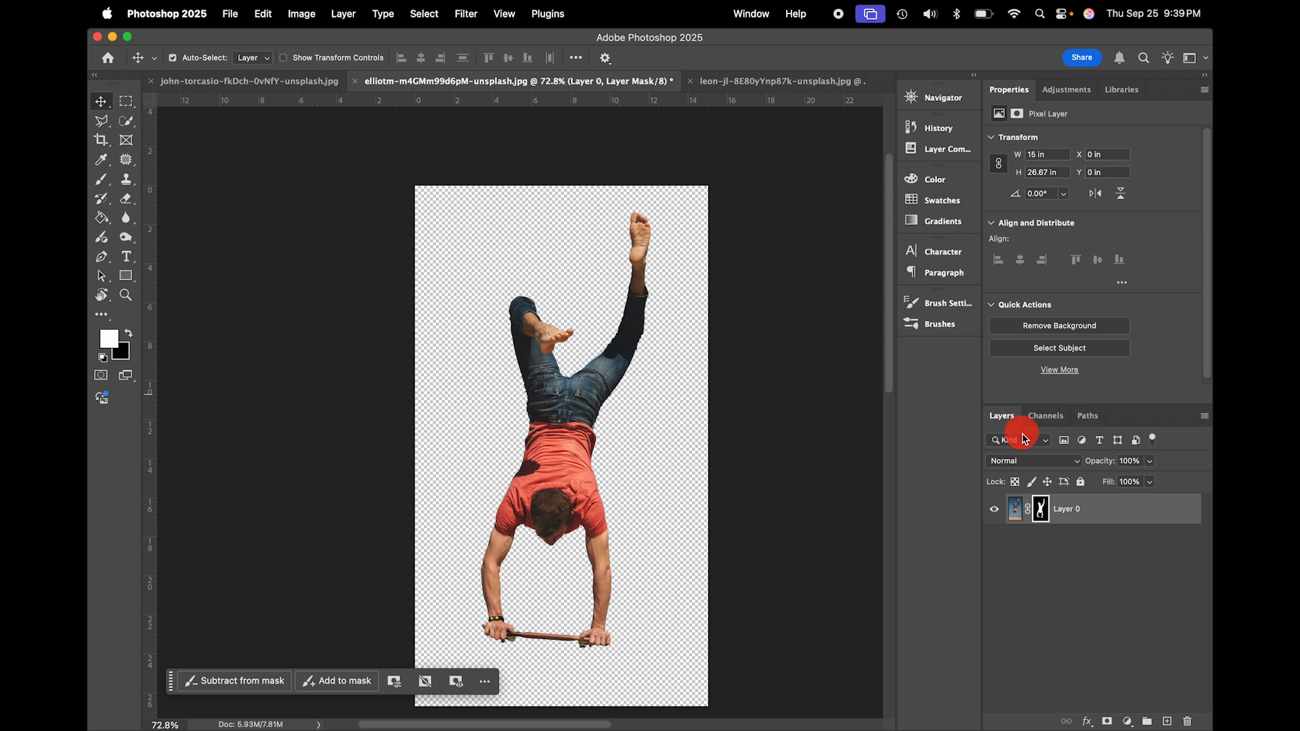
{"action": "left_click", "coordinate": [1166, 722]}
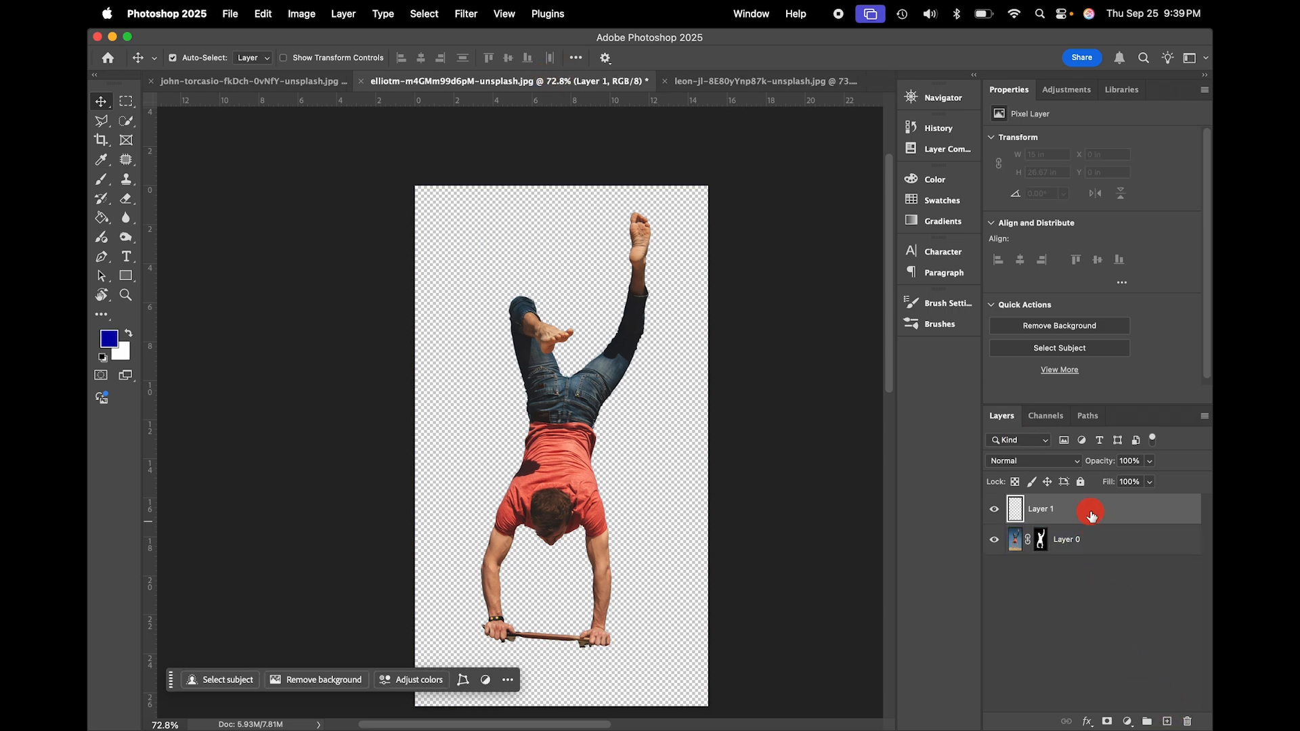
{"action": "left_click_drag", "start_coordinate": [1091, 515], "coordinate": [1088, 552]}
{"action": "left_click", "coordinate": [552, 353]}
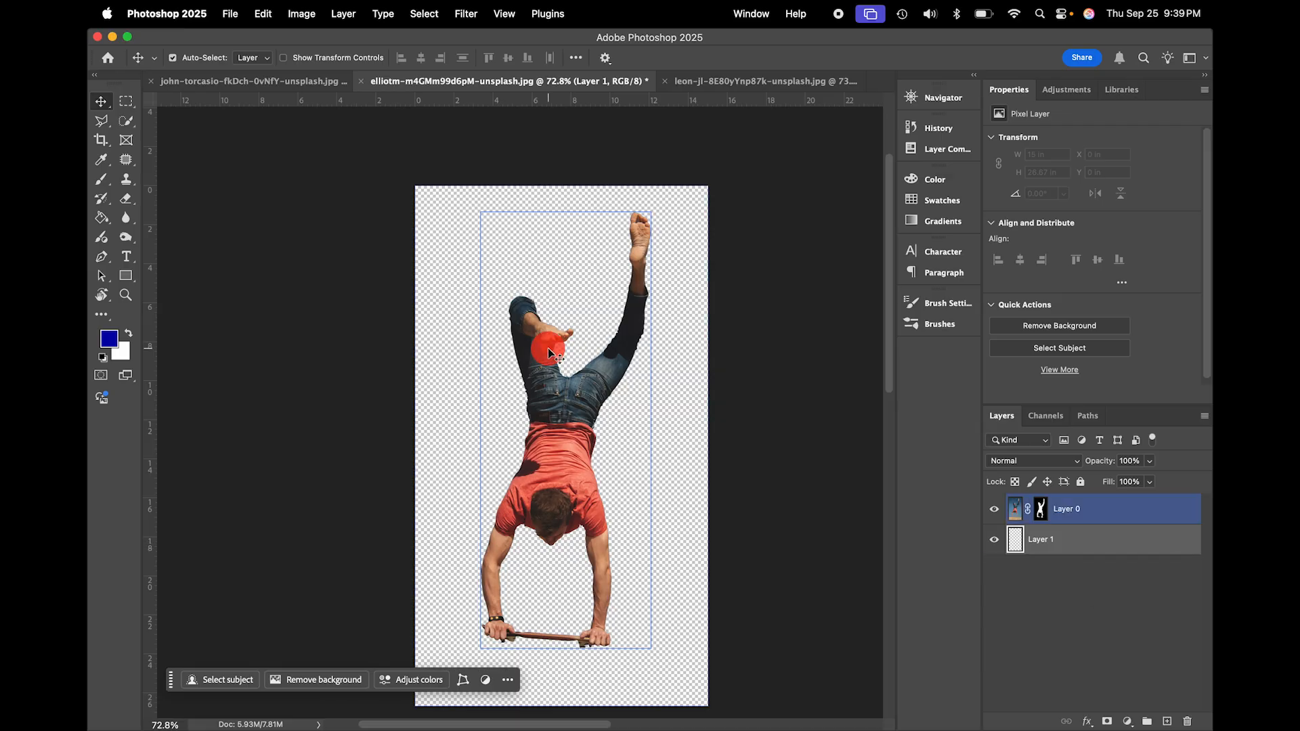
{"action": "left_click", "coordinate": [314, 363]}
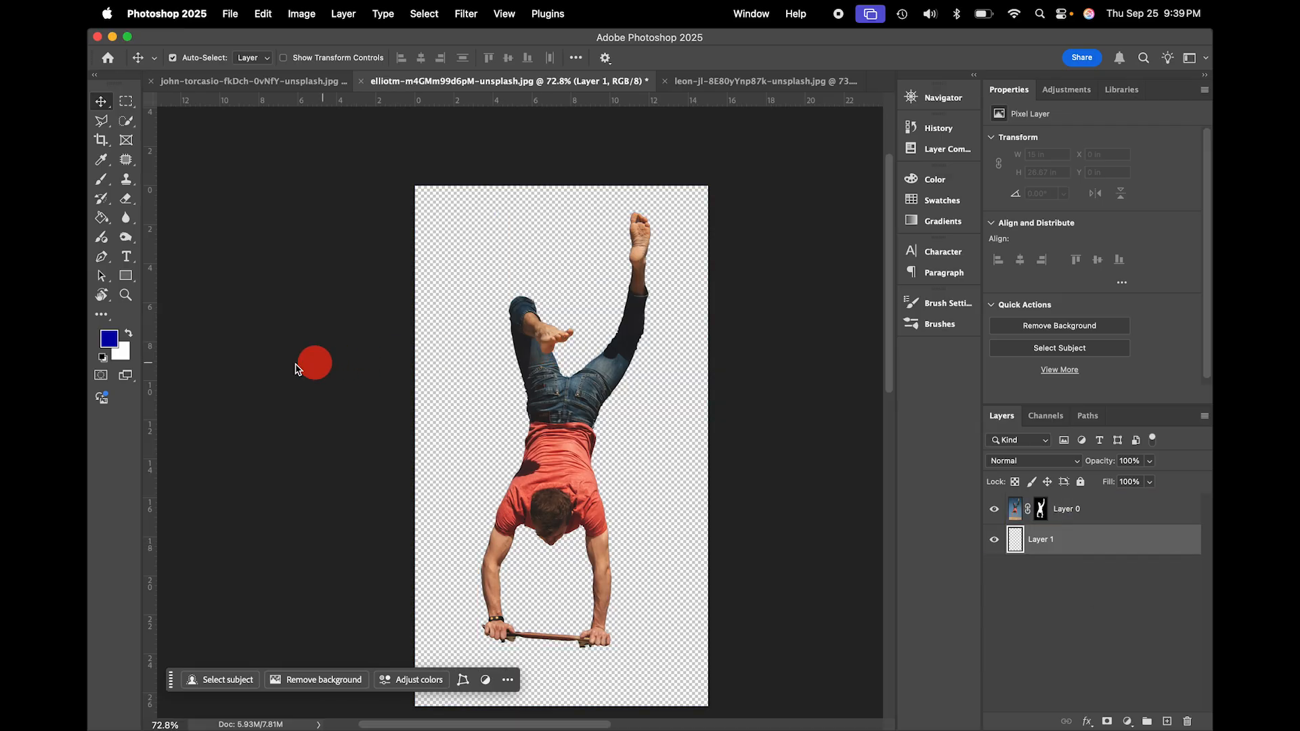
- Set the foreground colour to the bright green hex value 65EE6B
{"action": "left_click", "coordinate": [111, 346]}
{"action": "left_click", "coordinate": [870, 610]}
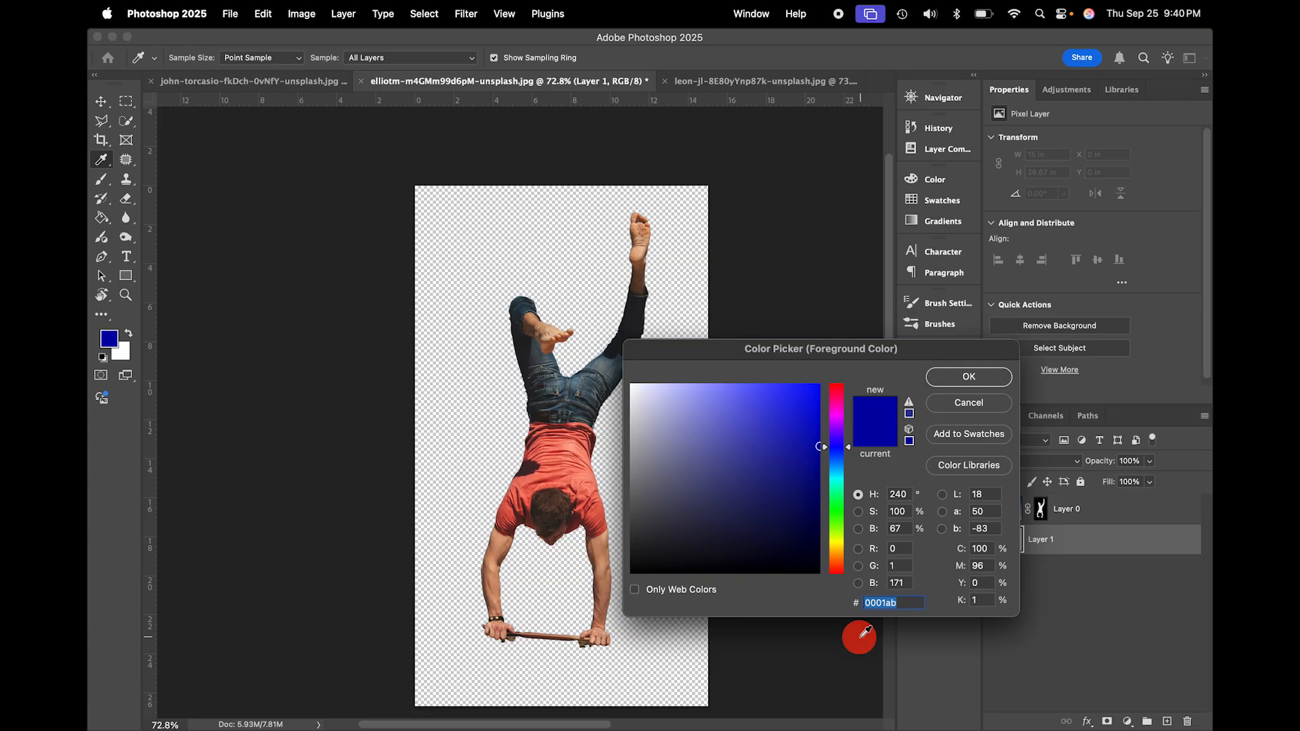
{"action": "type", "text": "65"}
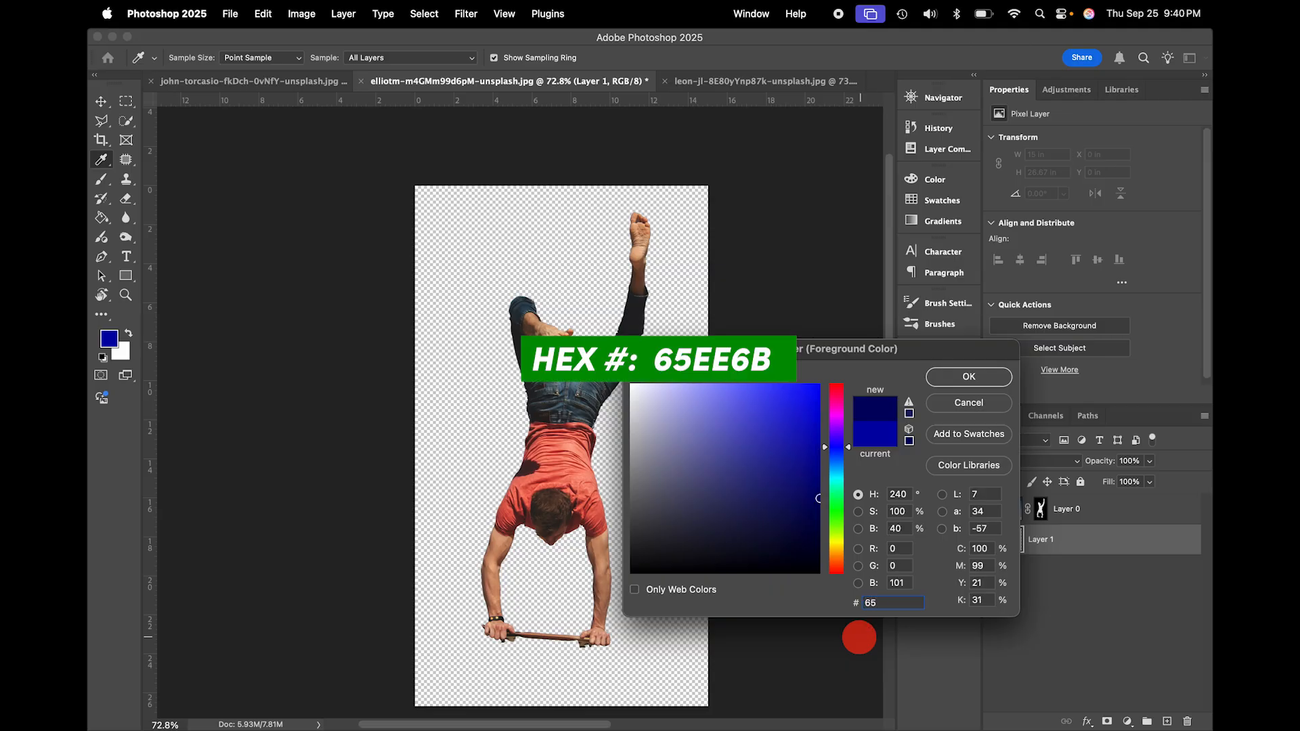
{"action": "type", "text": "ee6"}
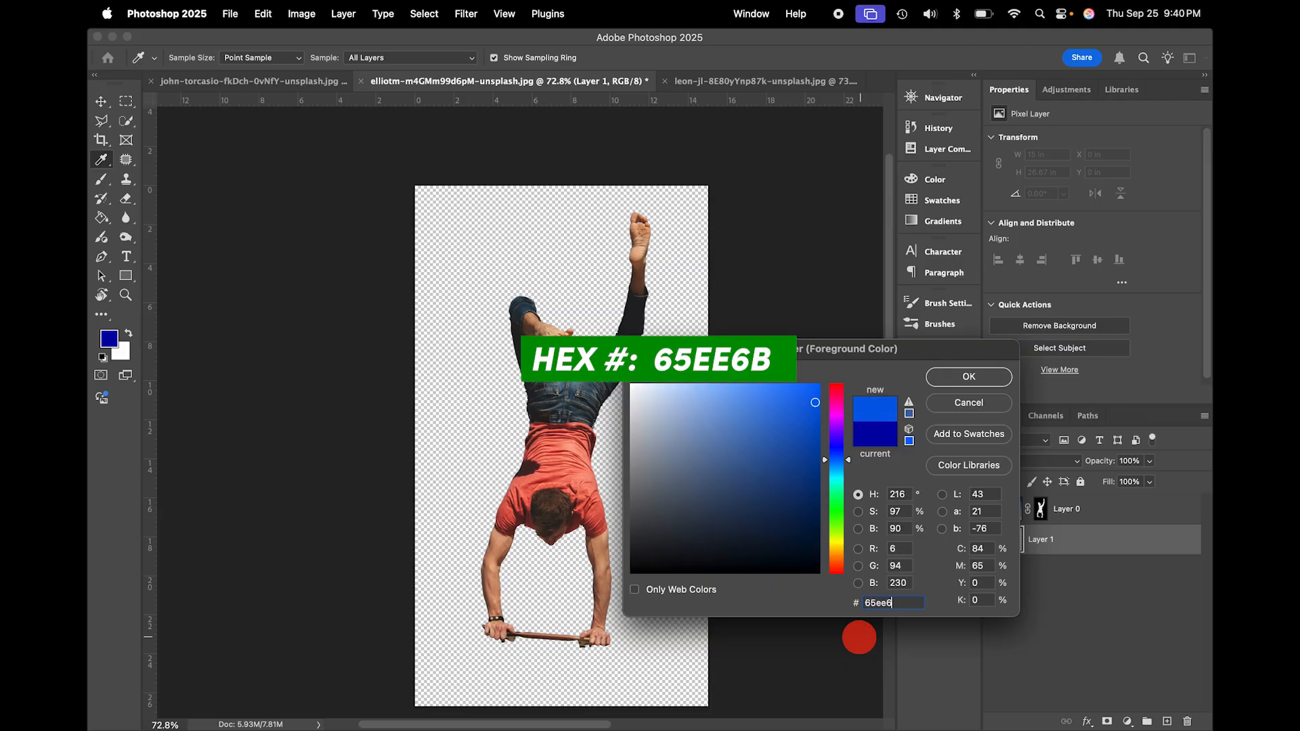
{"action": "type", "text": "b"}
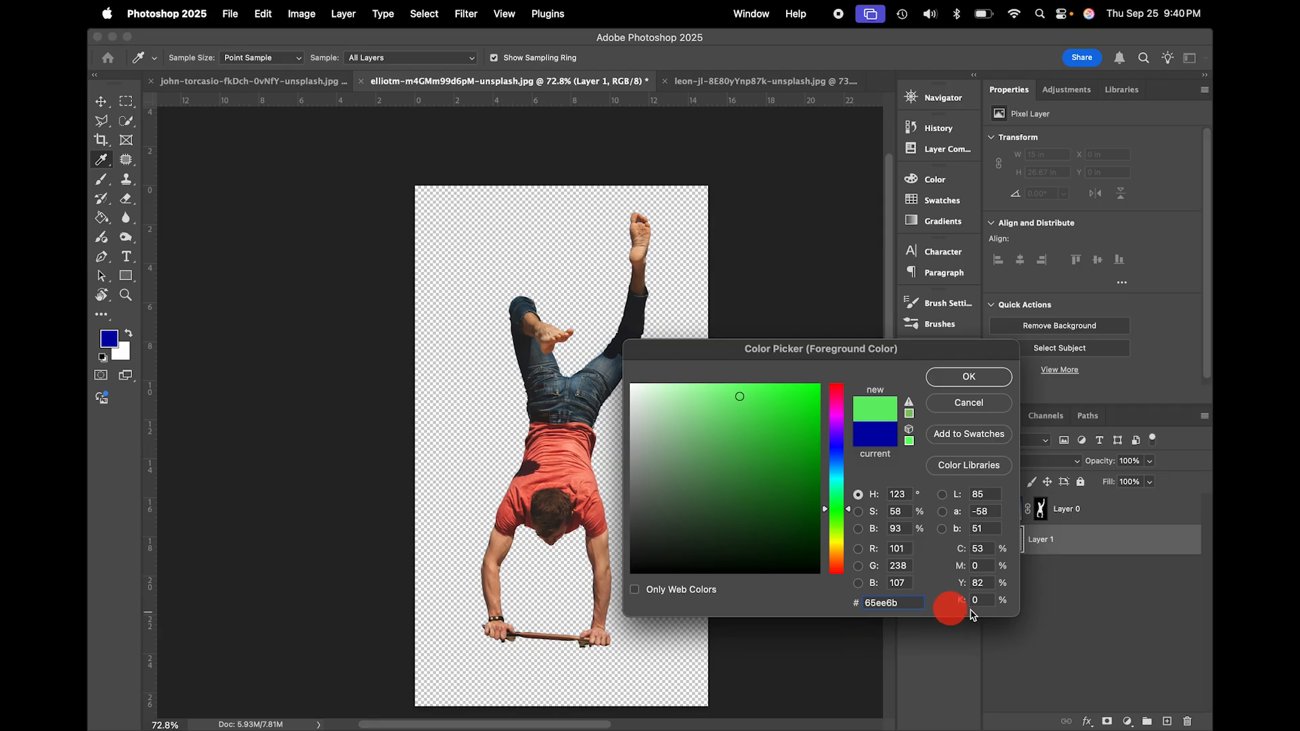
{"action": "left_click", "coordinate": [972, 377]}
{"action": "key", "text": "v"}
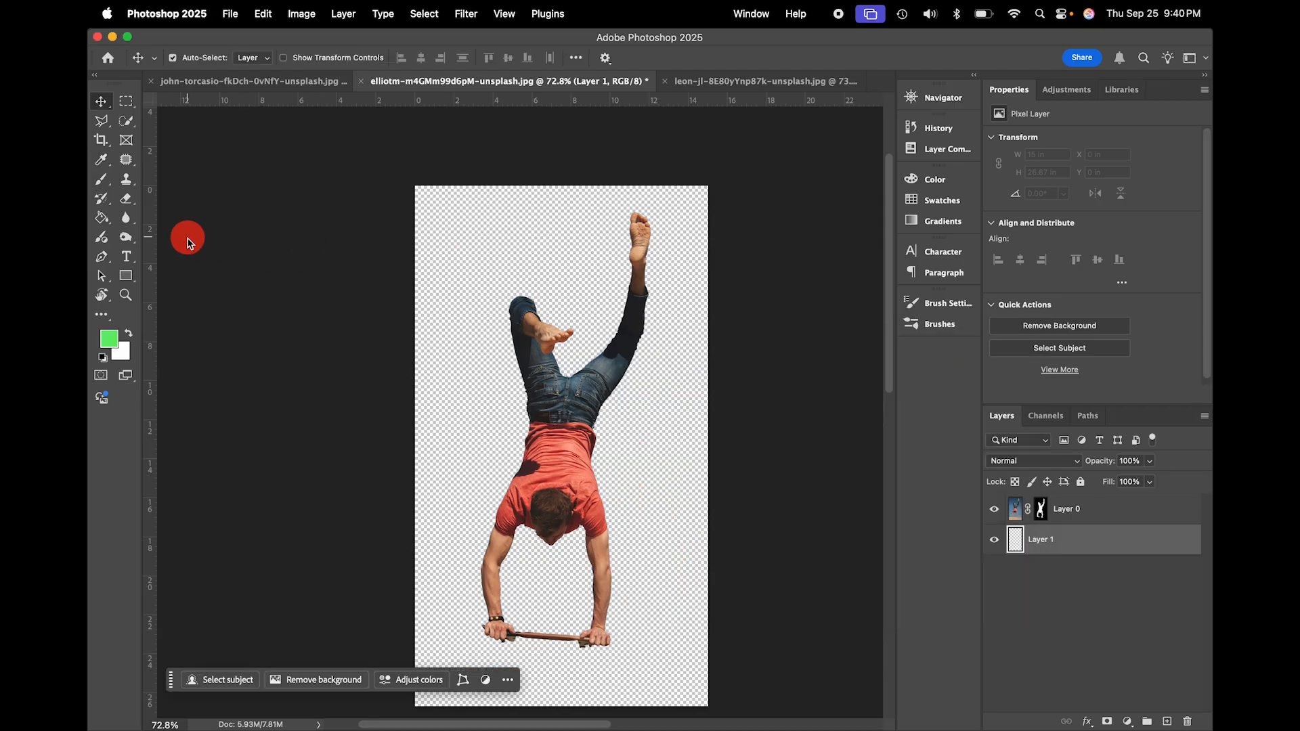
- Fill the empty layer behind the handstanding man with the foreground colour using the Paint Bucket, and rename it Back
{"action": "left_click", "coordinate": [100, 224]}
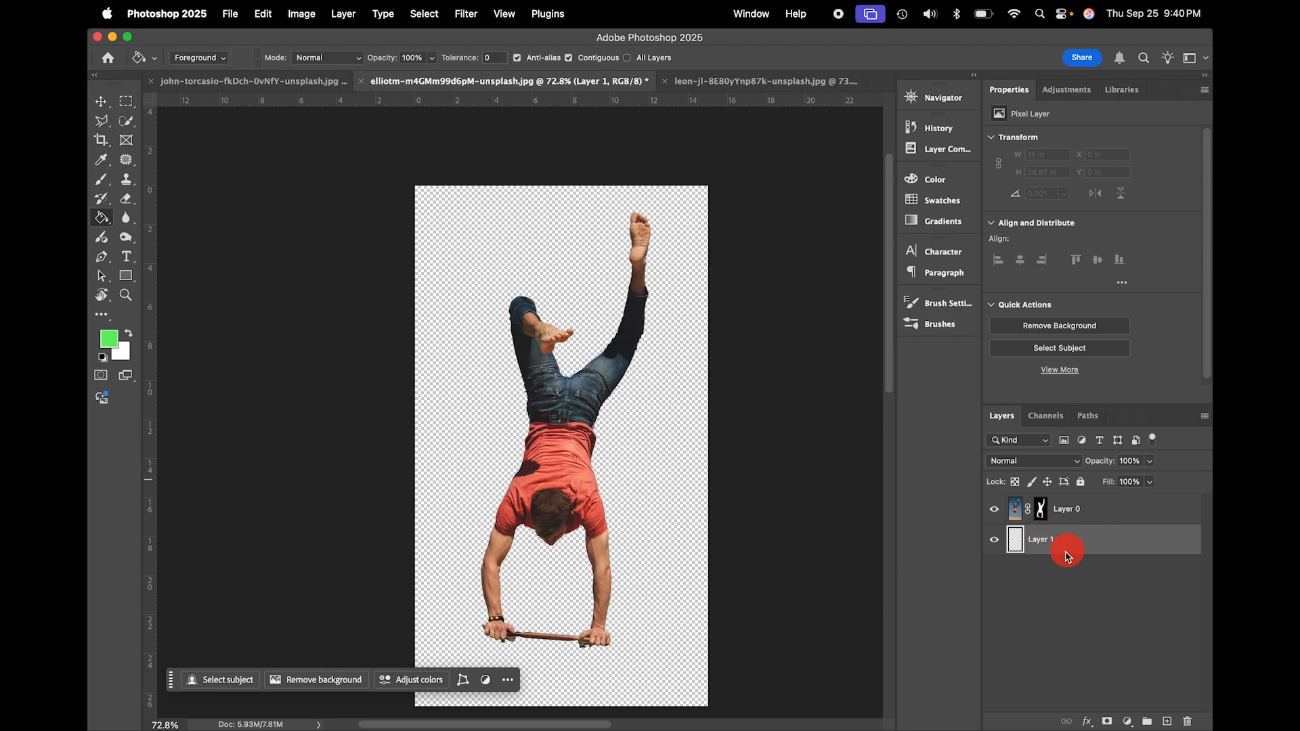
{"action": "left_click", "coordinate": [484, 229]}
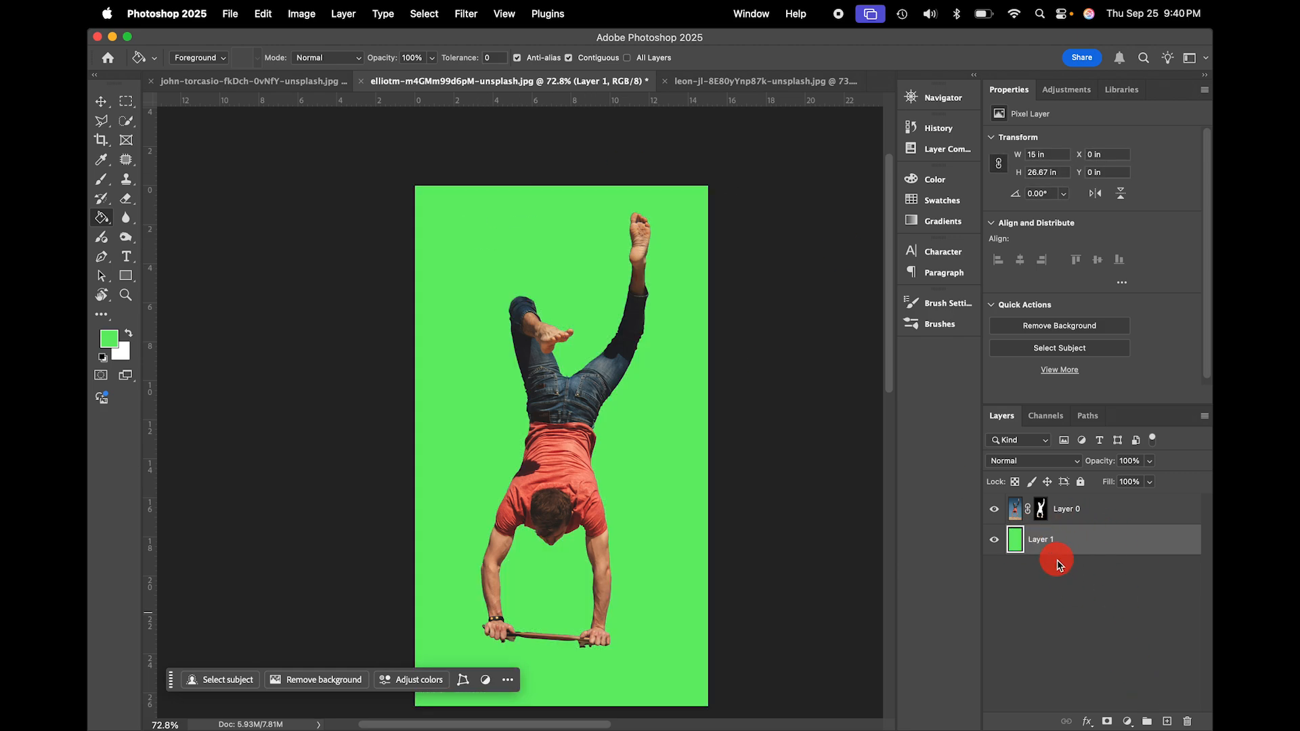
{"action": "type", "text": "Back"}
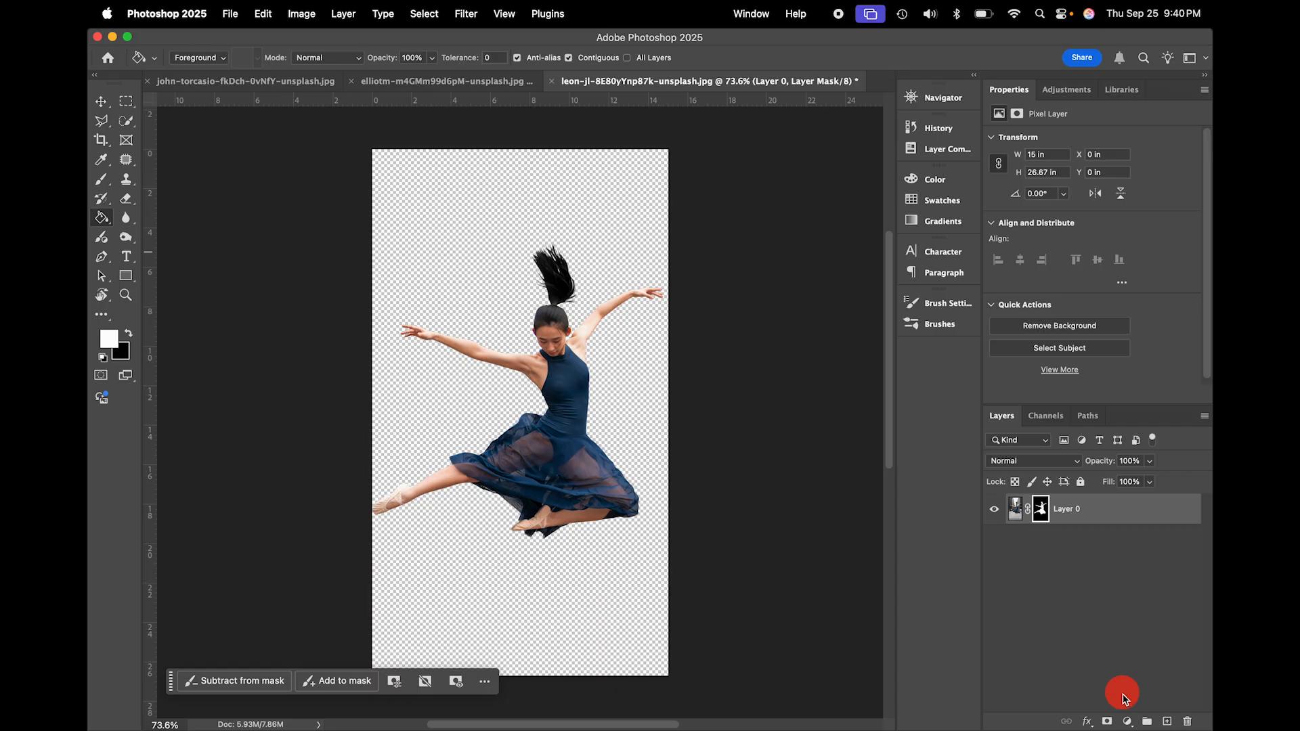
- Add a Solid Color fill layer with the hex value F7EB69 and place it beneath the cut-out dancer
{"action": "left_click", "coordinate": [1128, 722]}
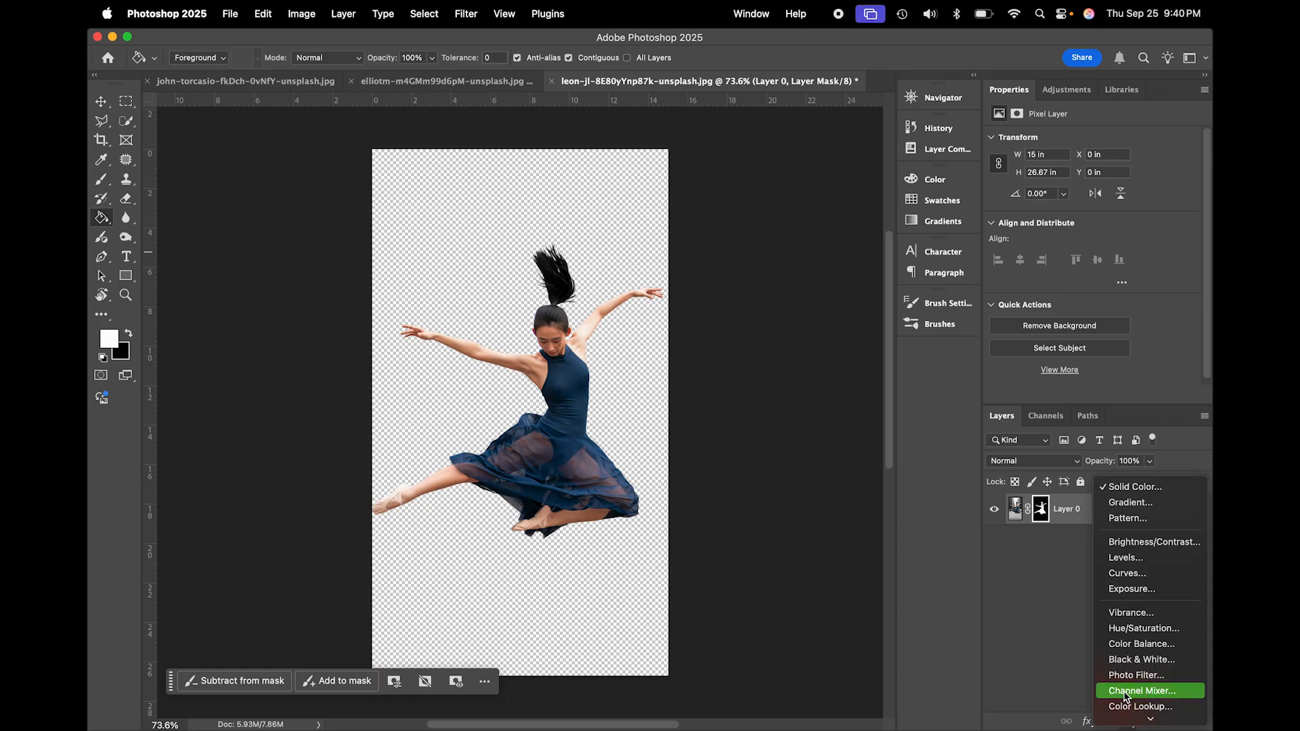
{"action": "left_click", "coordinate": [1152, 495]}
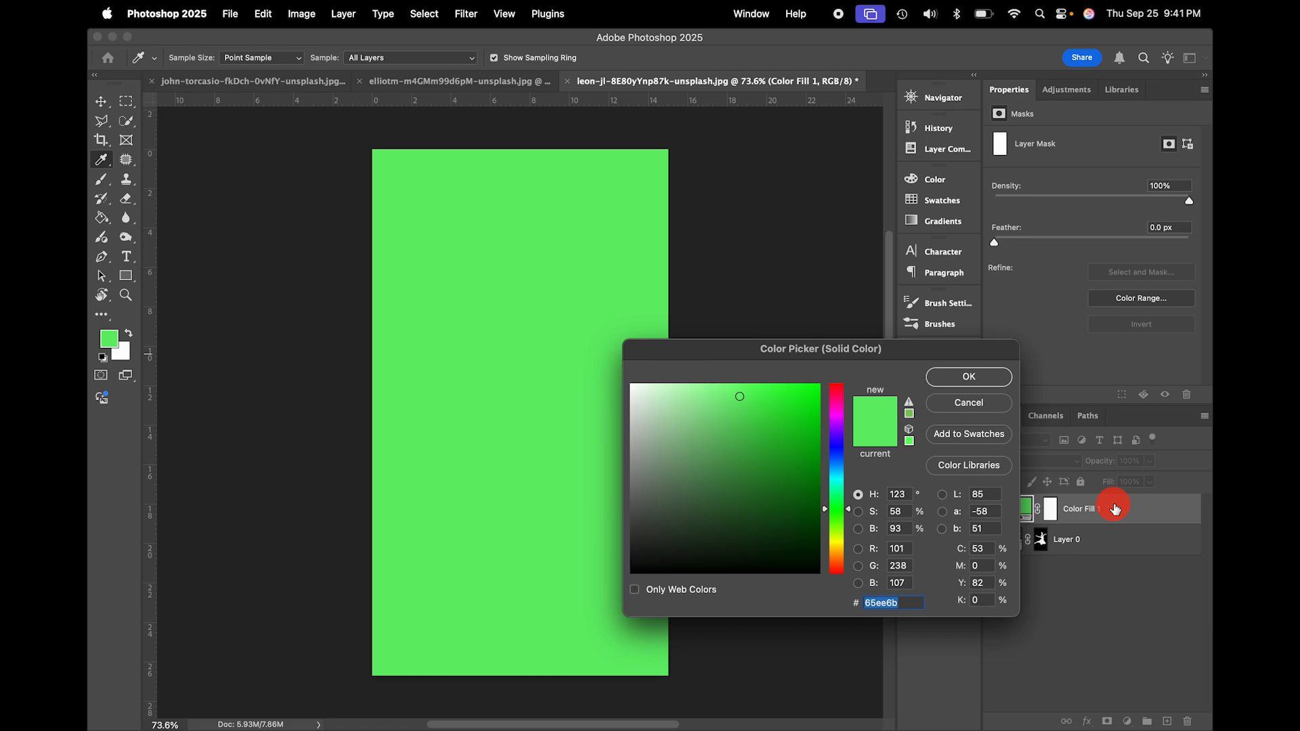
{"action": "type", "text": "f"}
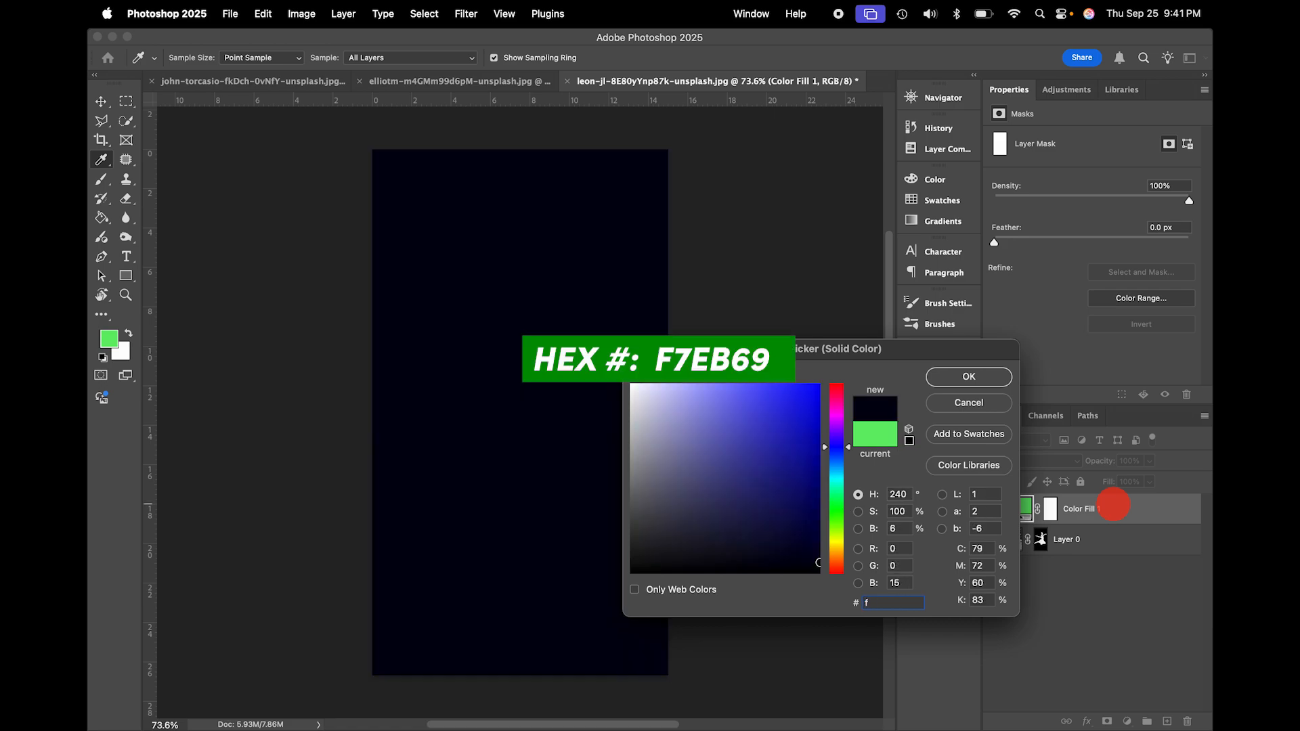
{"action": "type", "text": "7e"}
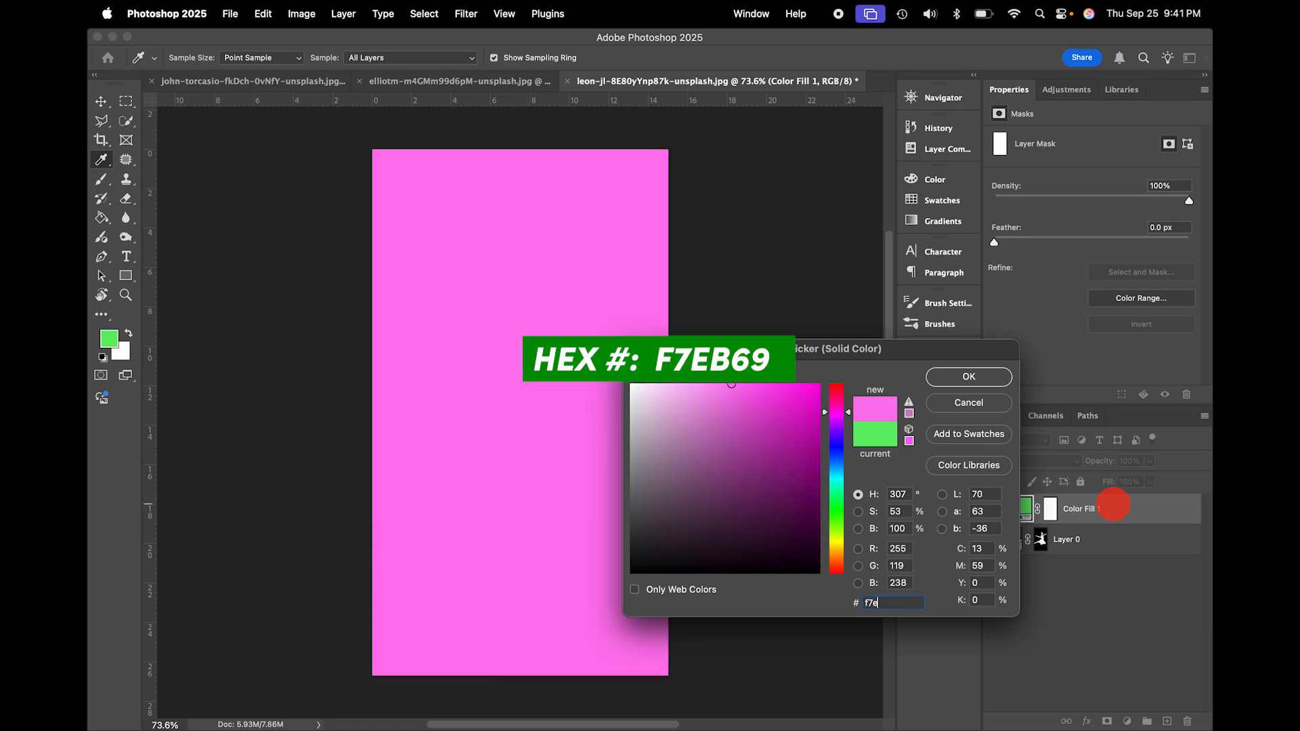
{"action": "type", "text": "b6"}
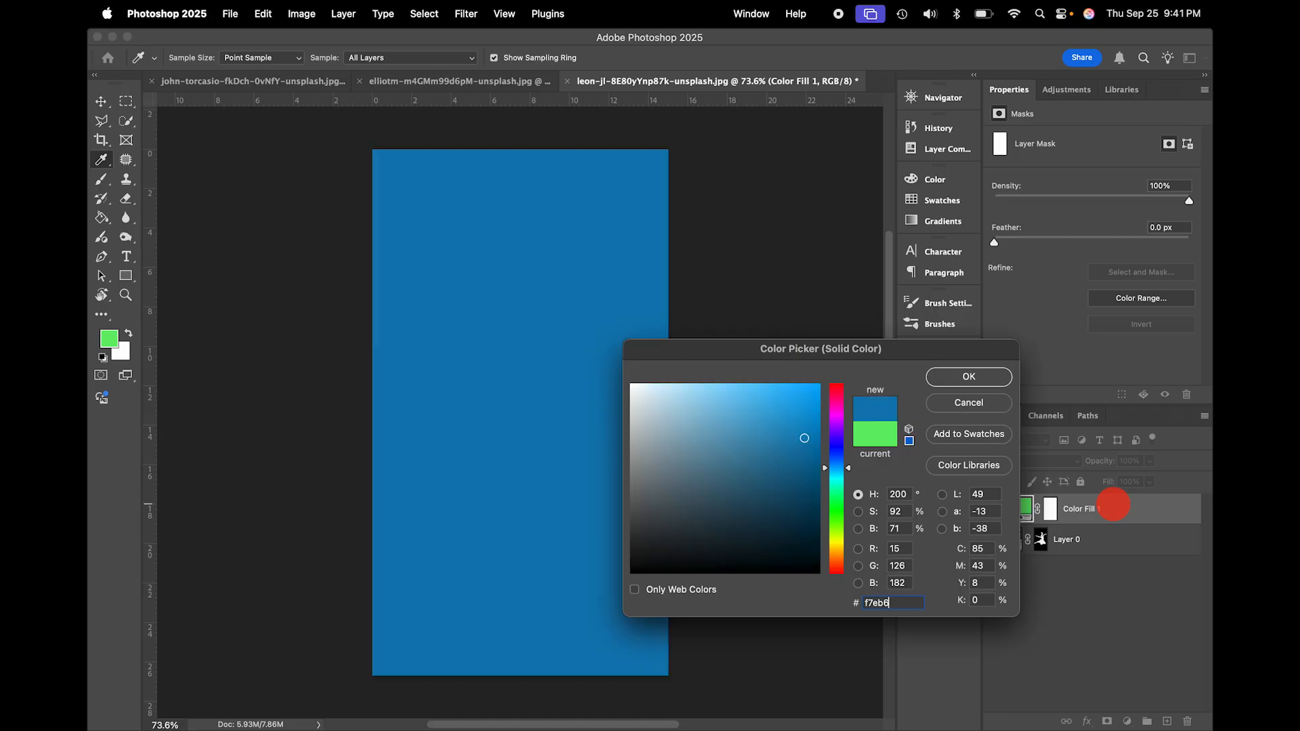
{"action": "type", "text": "9"}
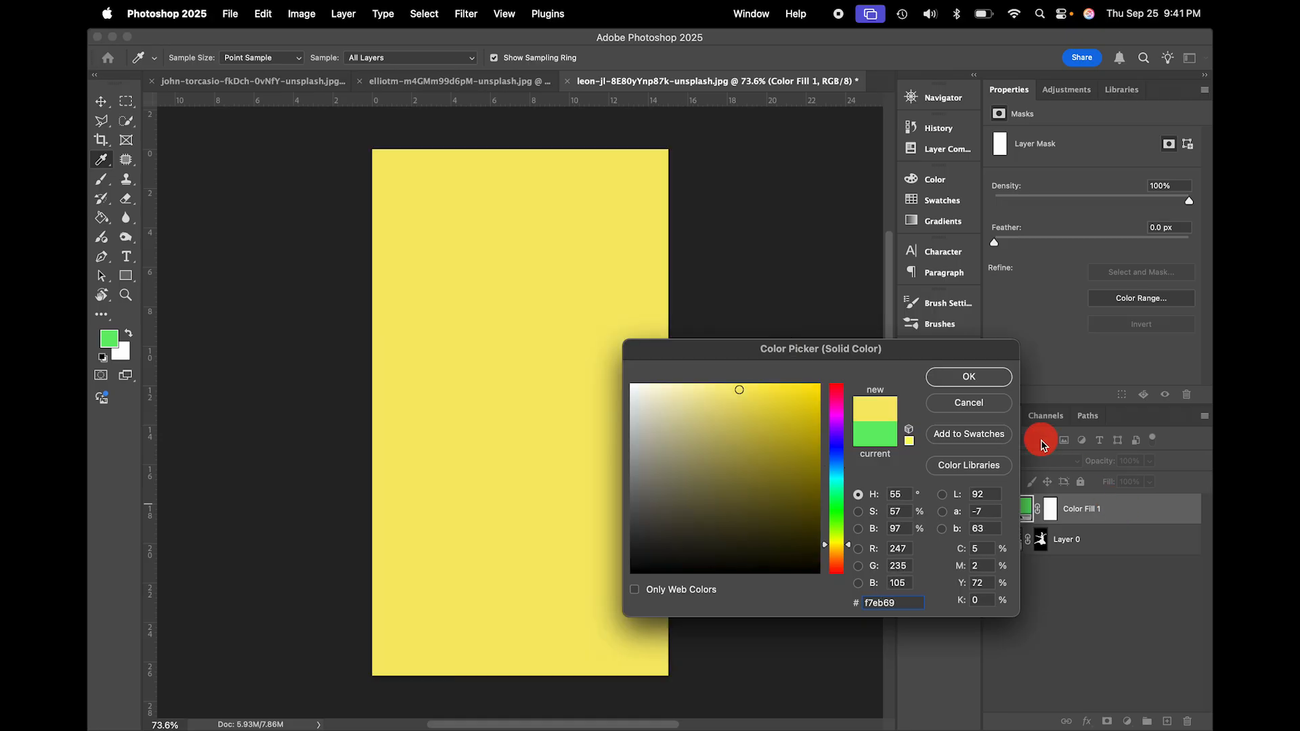
{"action": "left_click", "coordinate": [988, 377]}
{"action": "left_click_drag", "start_coordinate": [1126, 516], "coordinate": [1111, 552]}
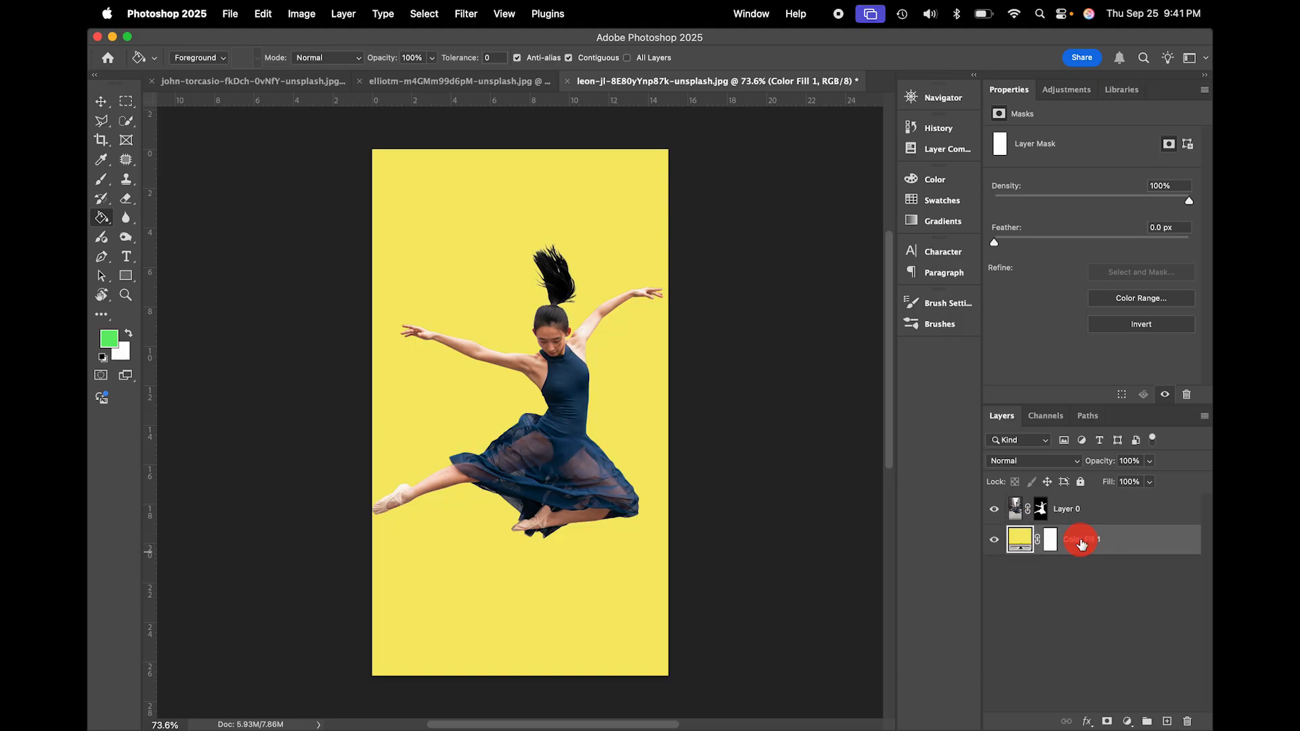
- Rename the yellow fill layer Background and the dancer's layer Subject
{"action": "double_click", "coordinate": [1081, 539]}
{"action": "type", "text": "Back"}
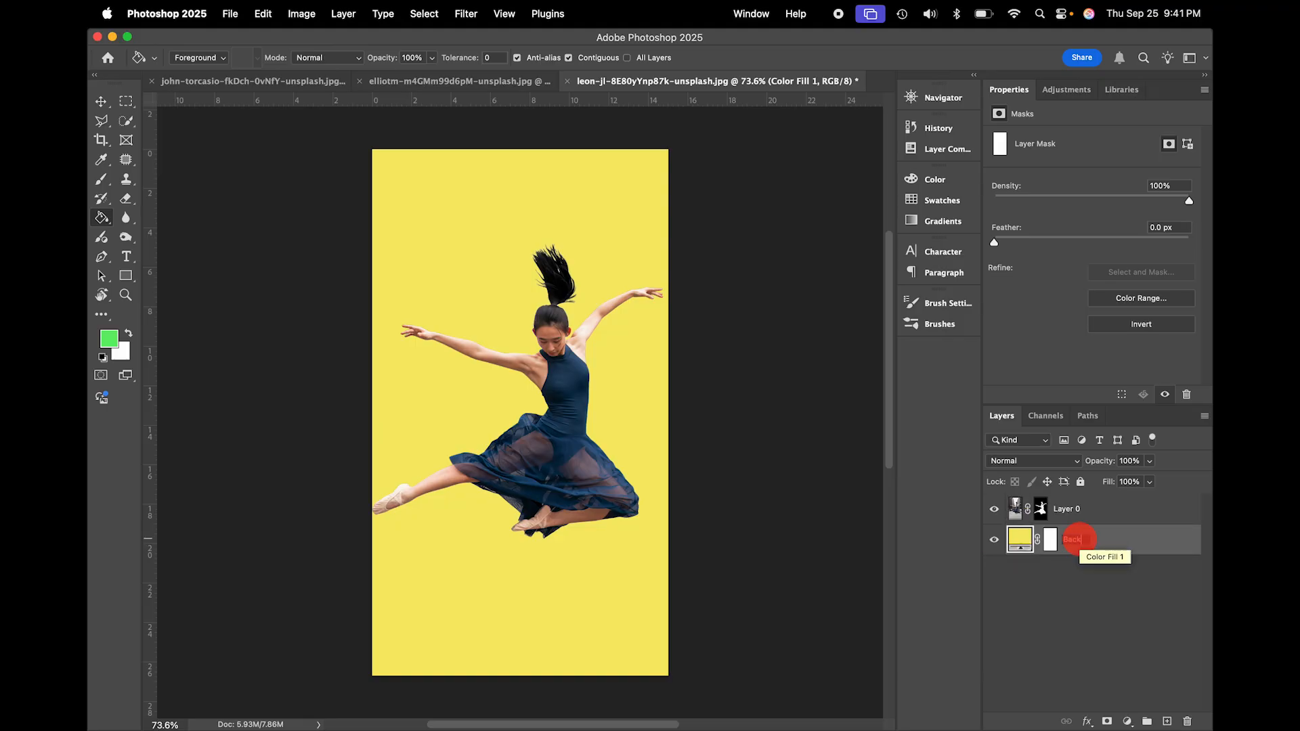
{"action": "type", "text": "ground"}
{"action": "key", "text": "Return"}
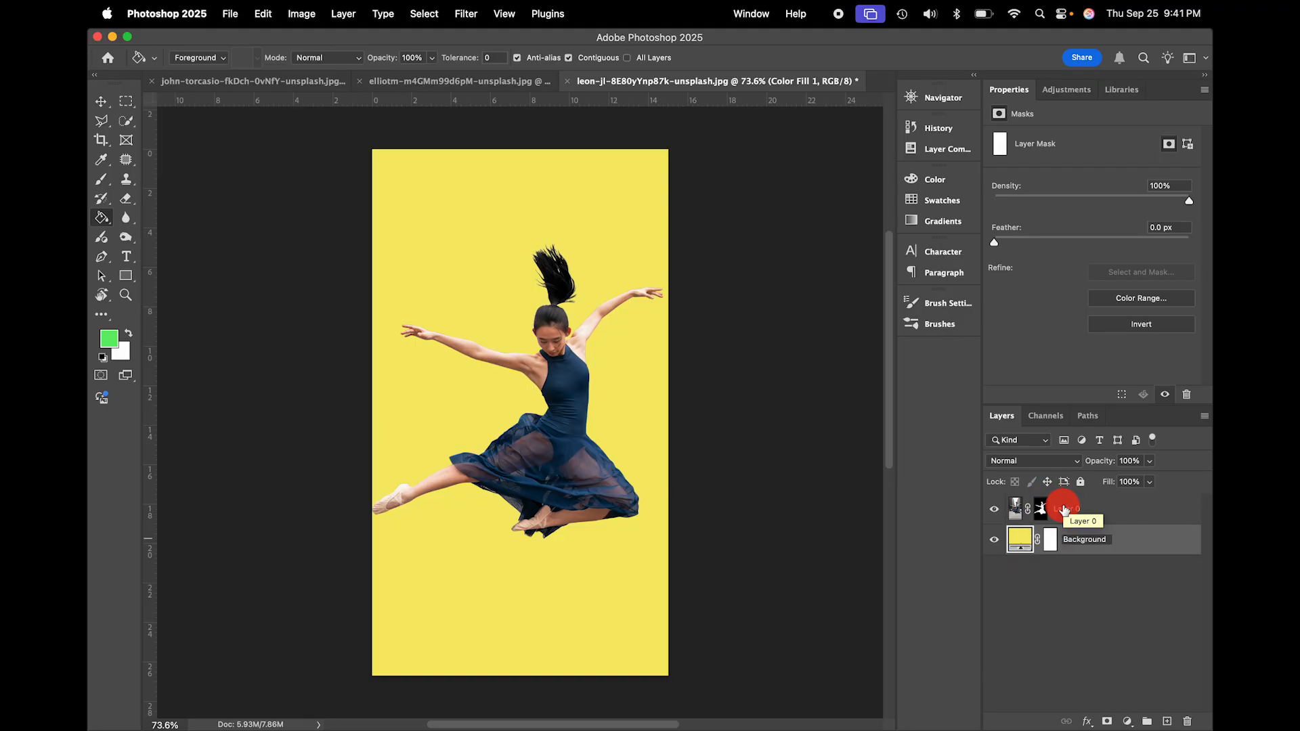
{"action": "double_click", "coordinate": [1063, 507]}
{"action": "type", "text": "Sub"}
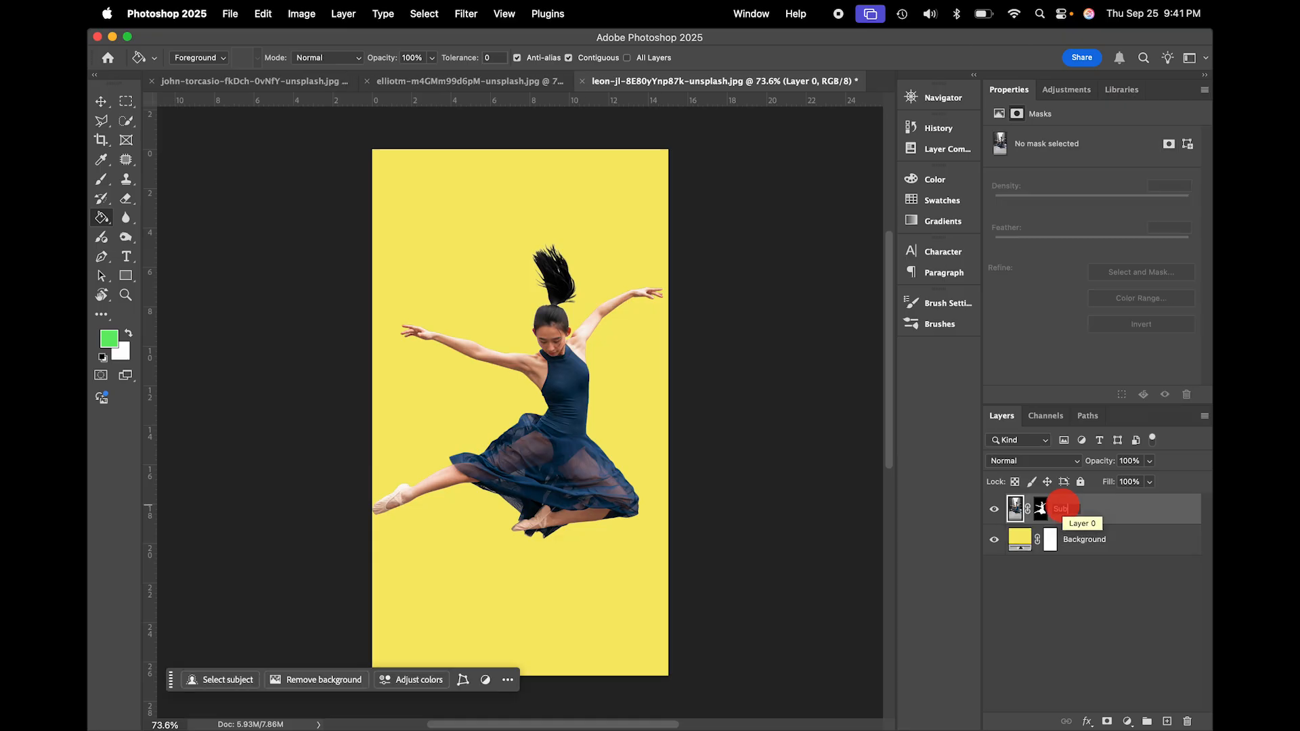
{"action": "type", "text": "ject"}
{"action": "key", "text": "Return"}
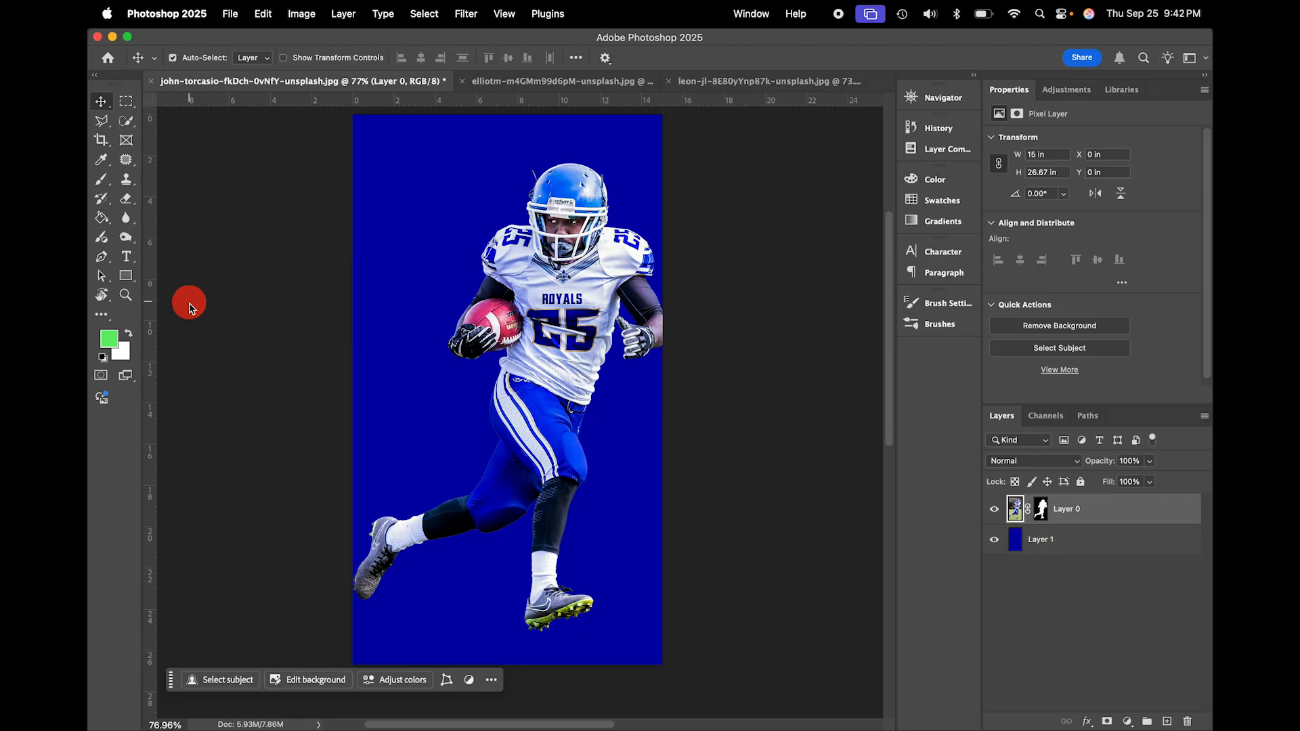
- Add a text box across the football player's torso reading MOVE, in Bicyclette Ultra at 351 pt
{"action": "left_click", "coordinate": [127, 257]}
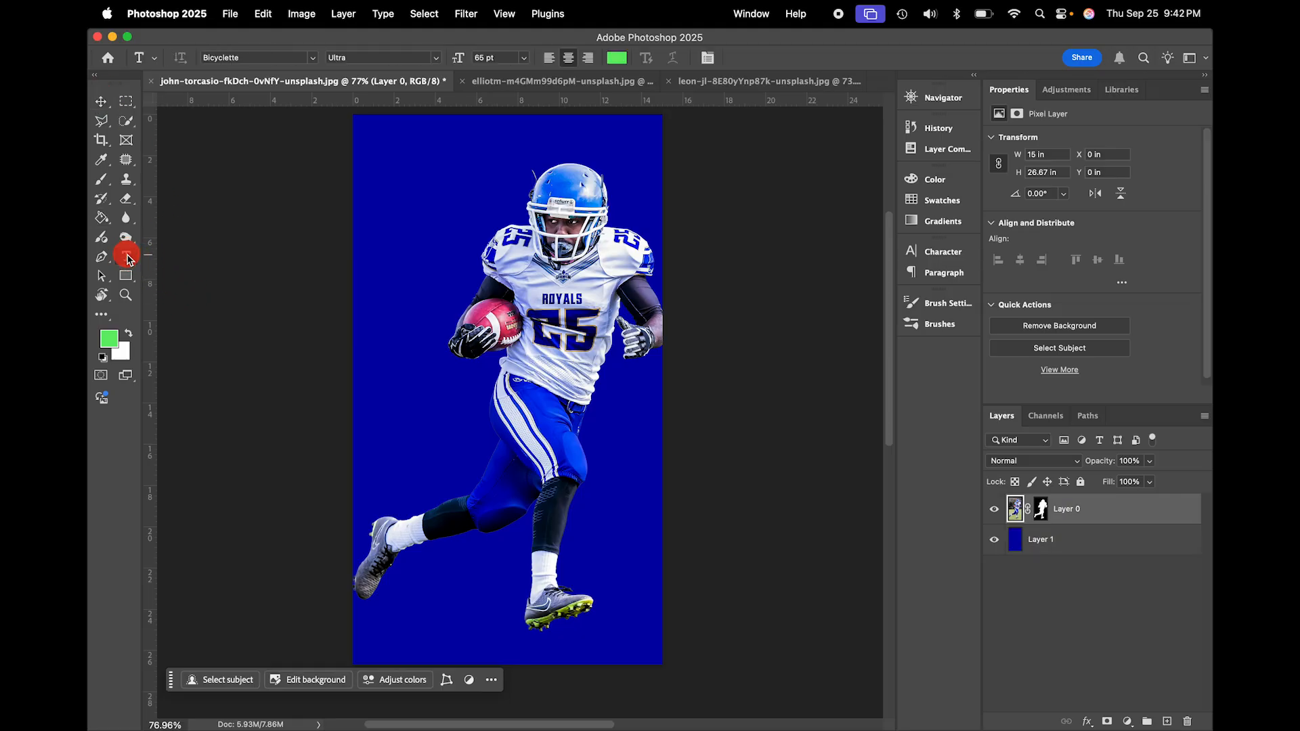
{"action": "left_click_drag", "start_coordinate": [311, 316], "coordinate": [743, 506]}
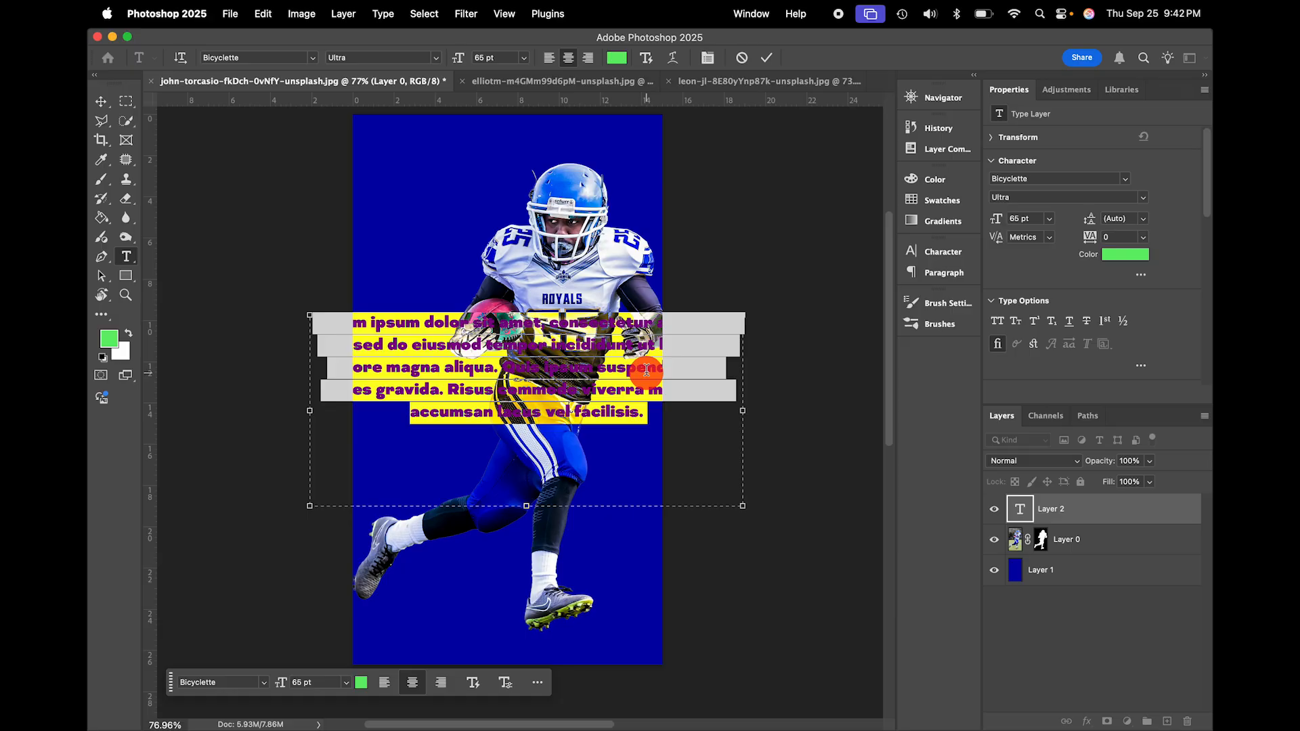
{"action": "type", "text": "MOVE"}
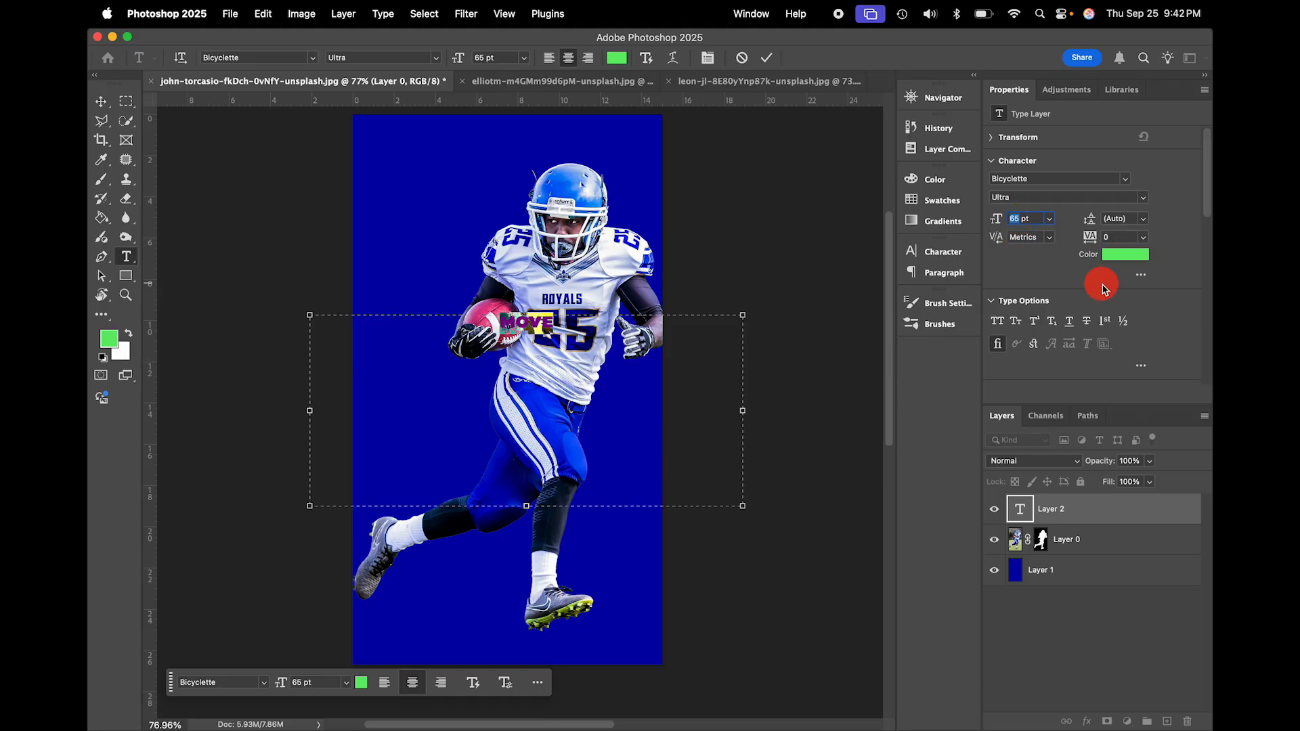
{"action": "type", "text": "3"}
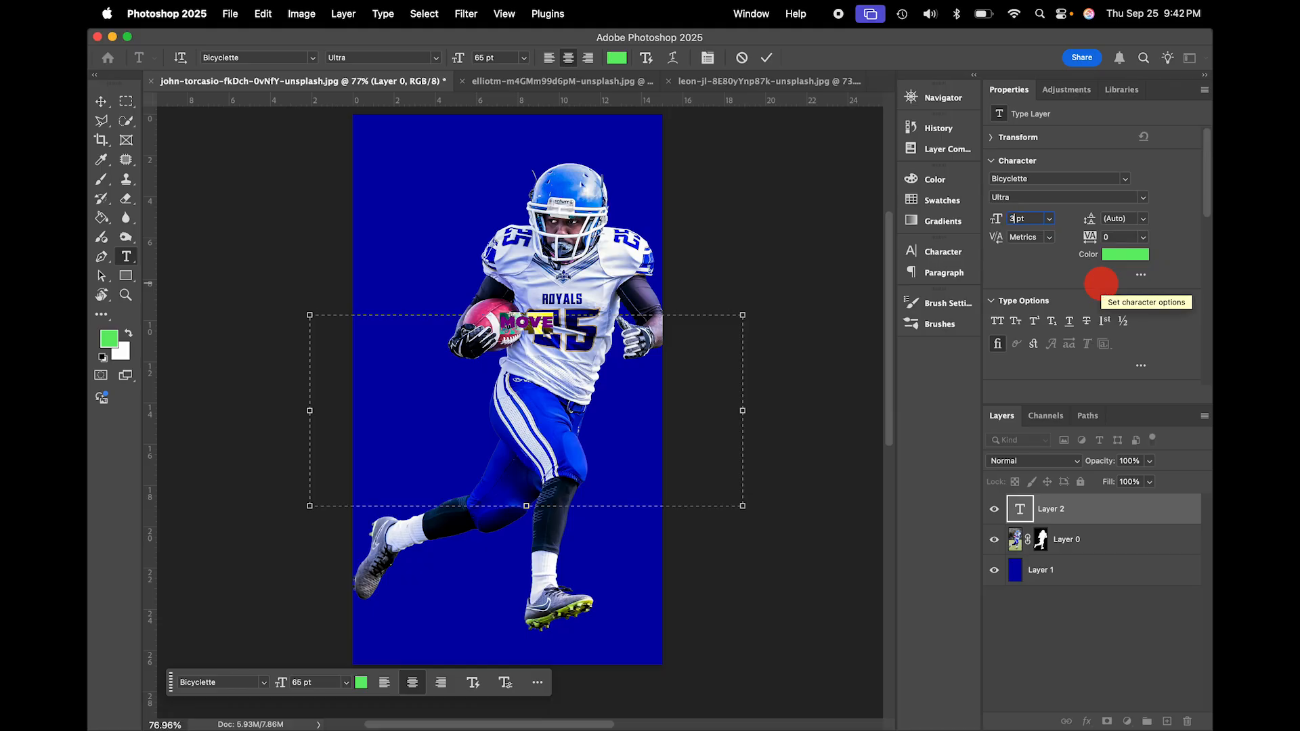
{"action": "type", "text": "51"}
{"action": "key", "text": "Tab"}
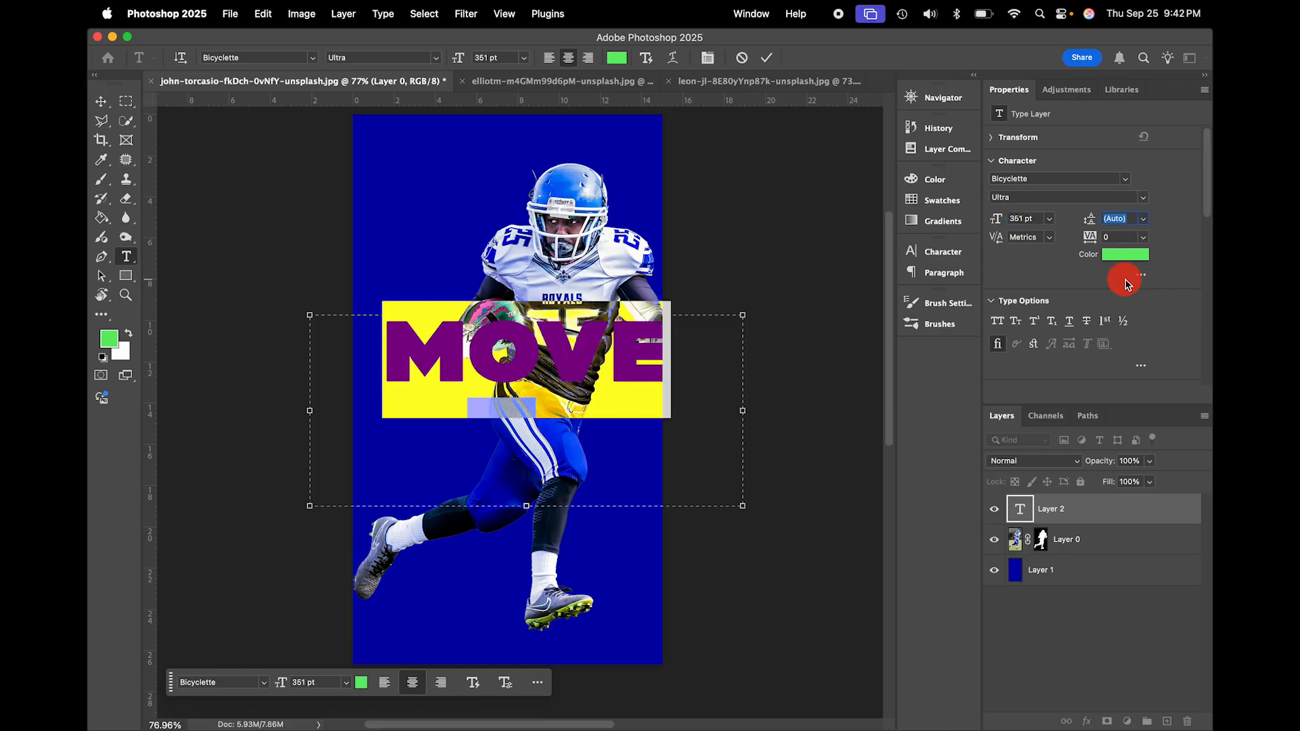
- Set the MOVE text colour to the golden yellow hex value EEC10E
{"action": "left_click", "coordinate": [1116, 256]}
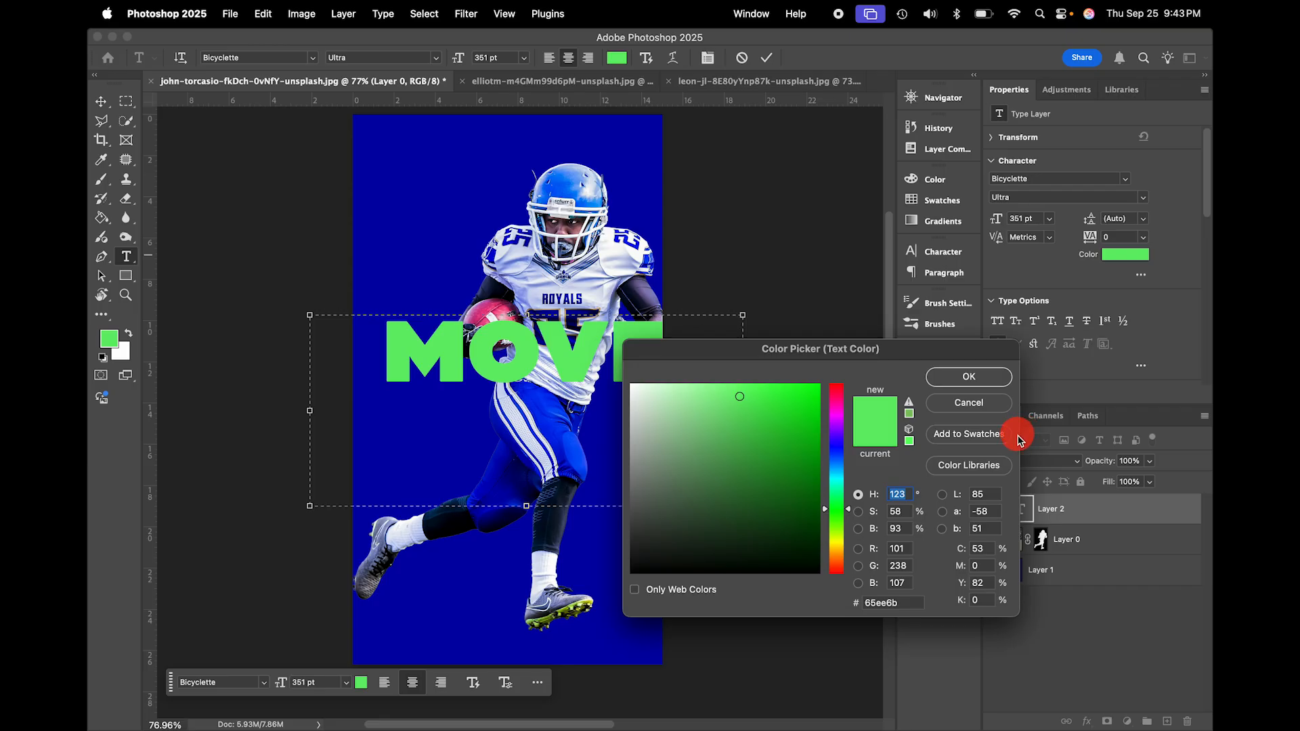
{"action": "left_click", "coordinate": [881, 603]}
{"action": "type", "text": "EEC"}
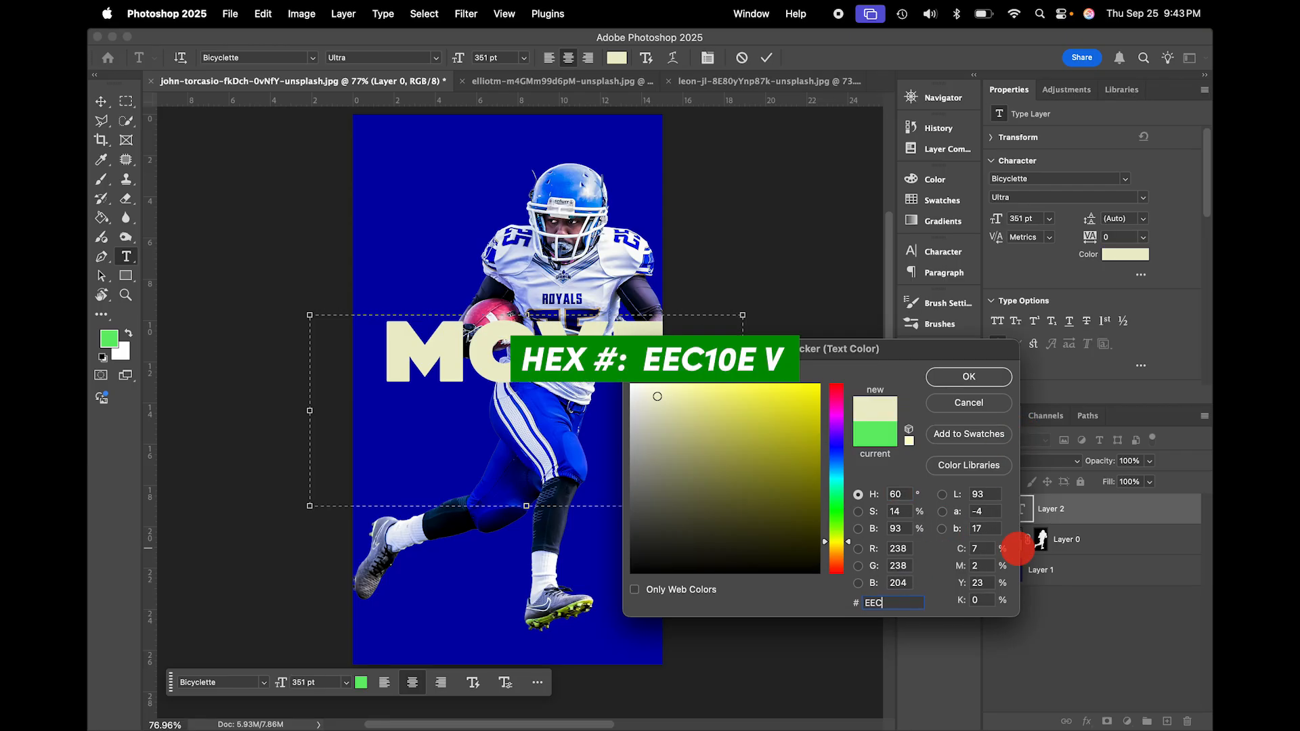
{"action": "type", "text": "1"}
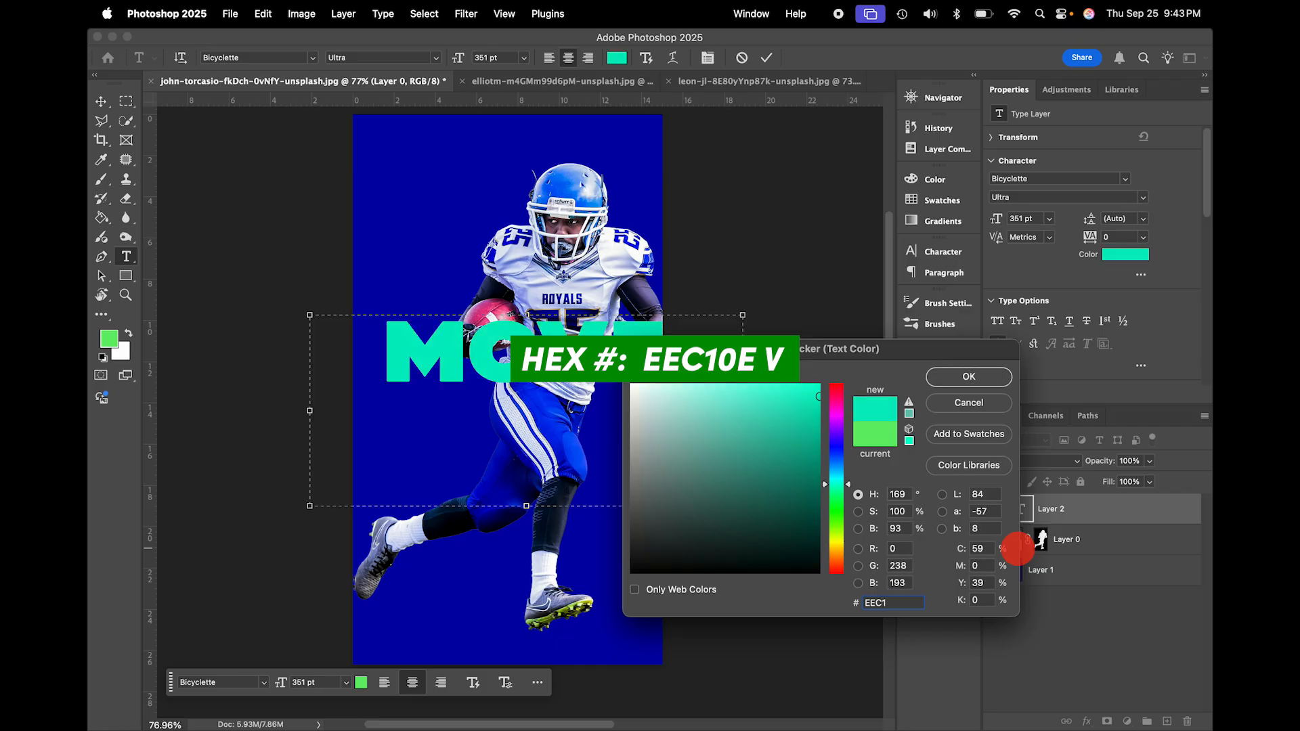
{"action": "type", "text": "0E"}
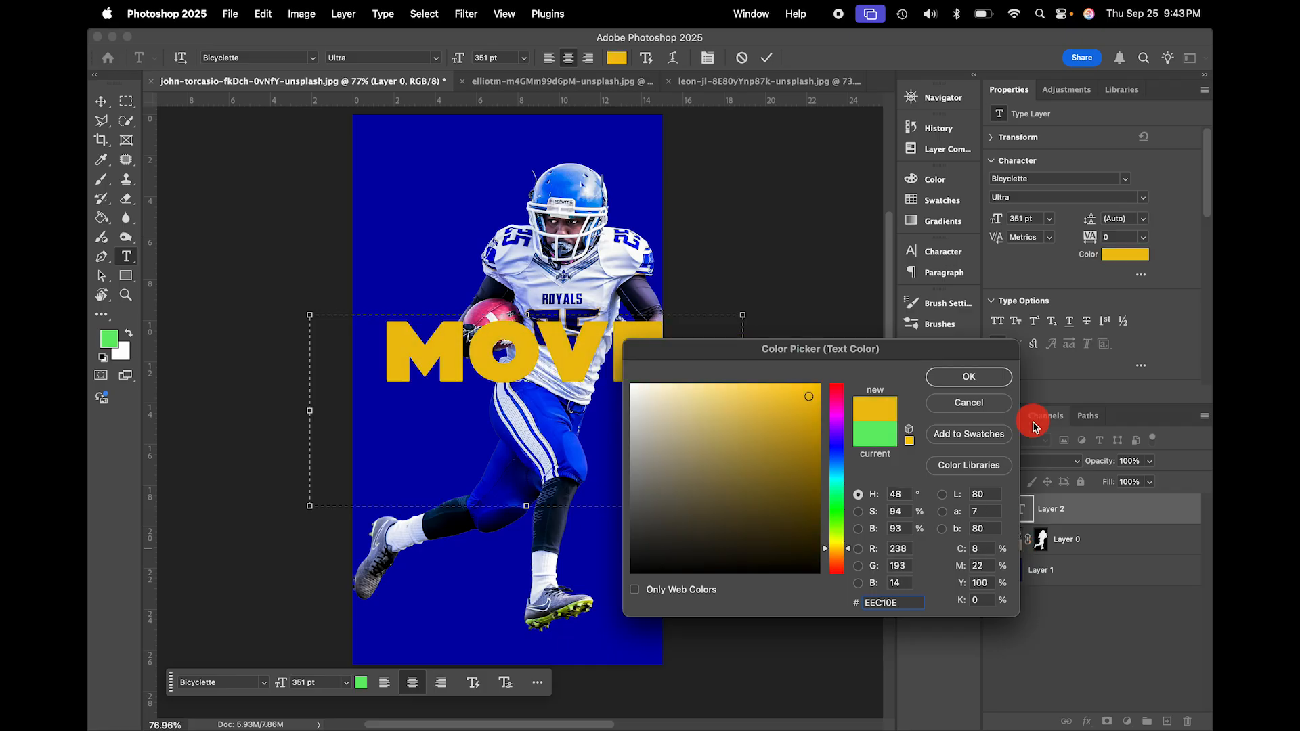
{"action": "left_click", "coordinate": [990, 378]}
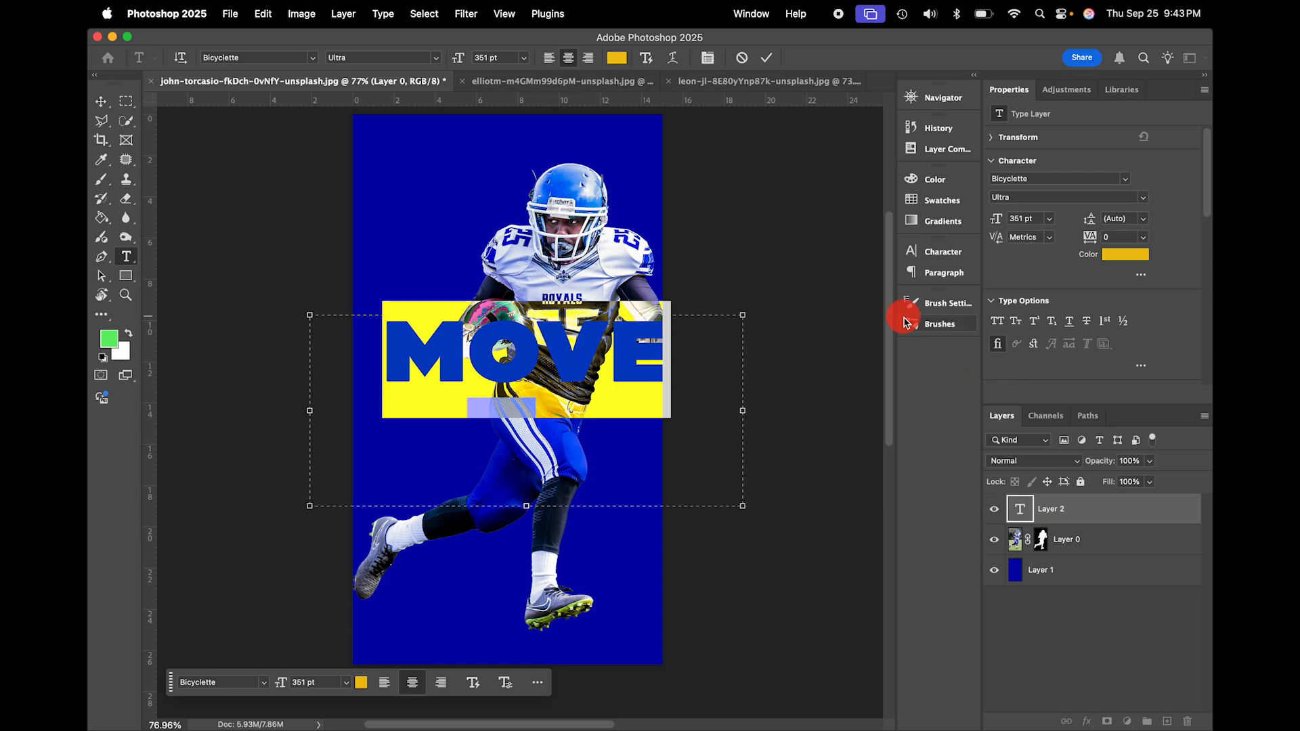
- Resize the MOVE text box to span exactly the canvas width and commit the text
{"action": "left_click_drag", "start_coordinate": [743, 506], "coordinate": [662, 421]}
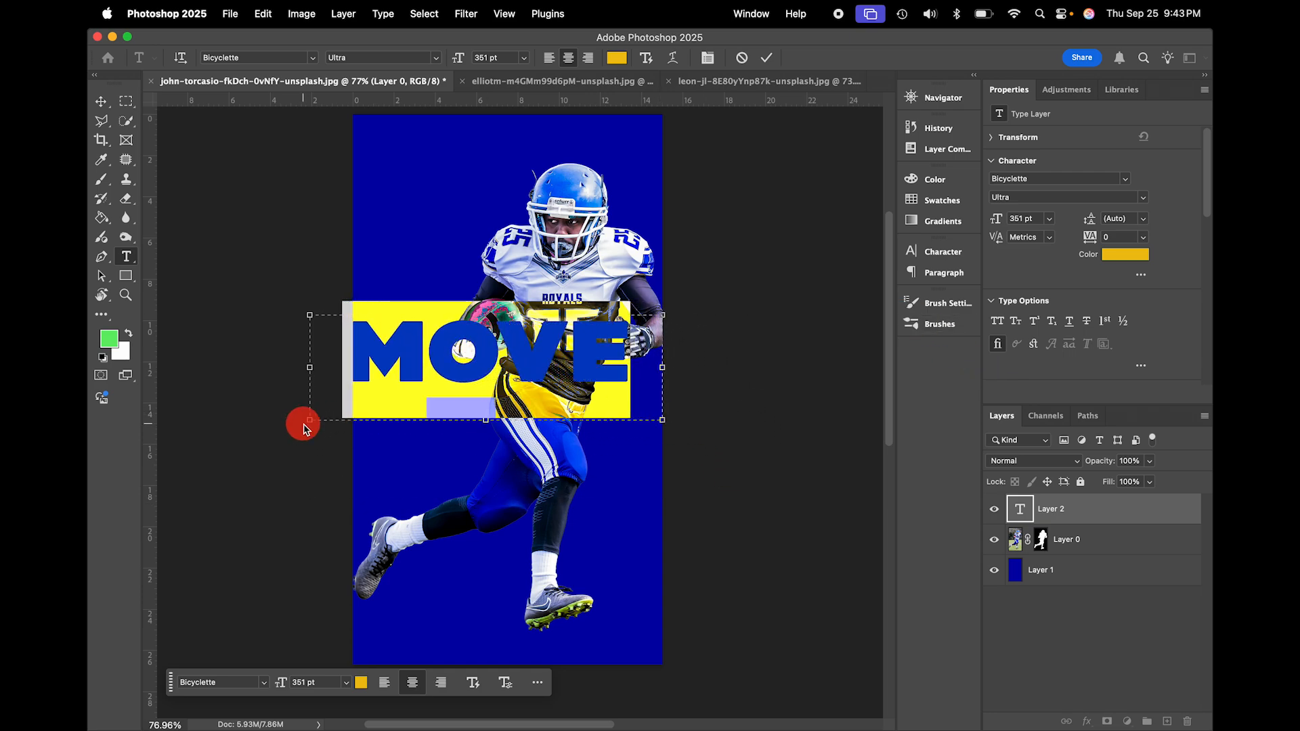
{"action": "left_click_drag", "start_coordinate": [309, 420], "coordinate": [354, 423]}
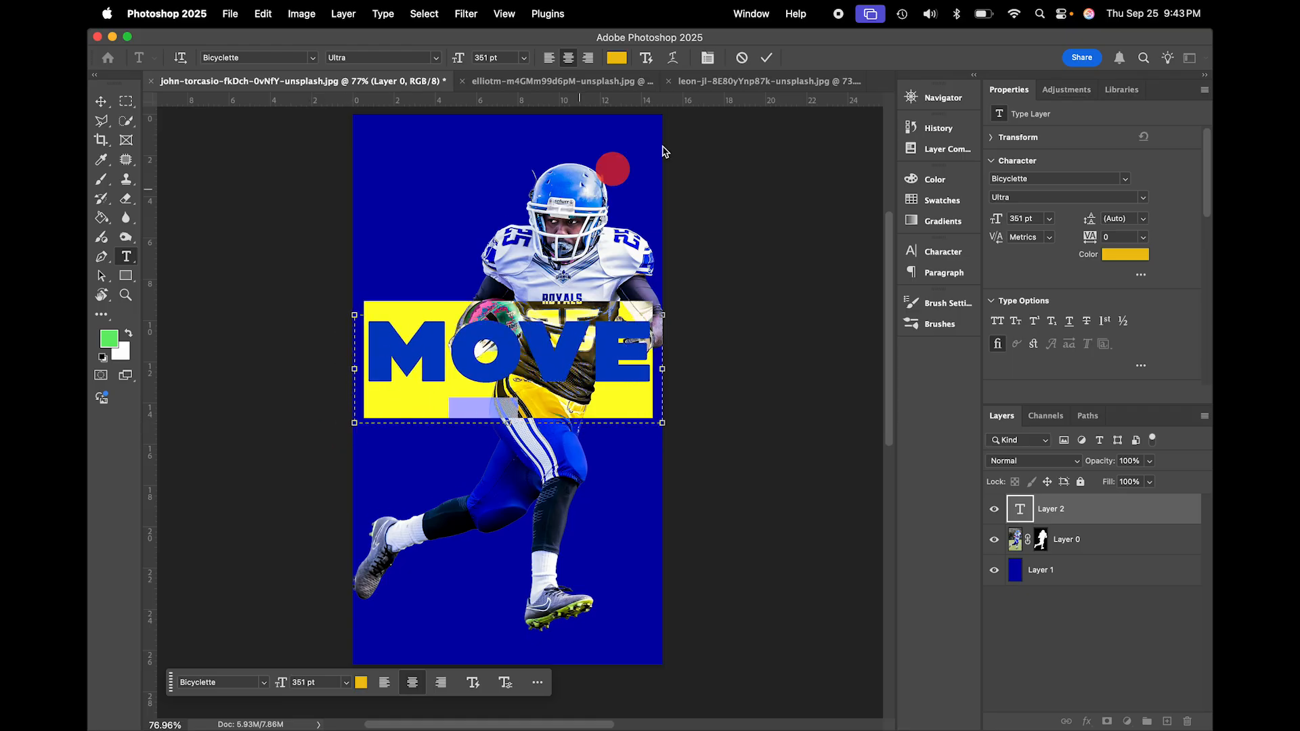
{"action": "left_click", "coordinate": [767, 57]}
{"action": "key", "text": "v"}
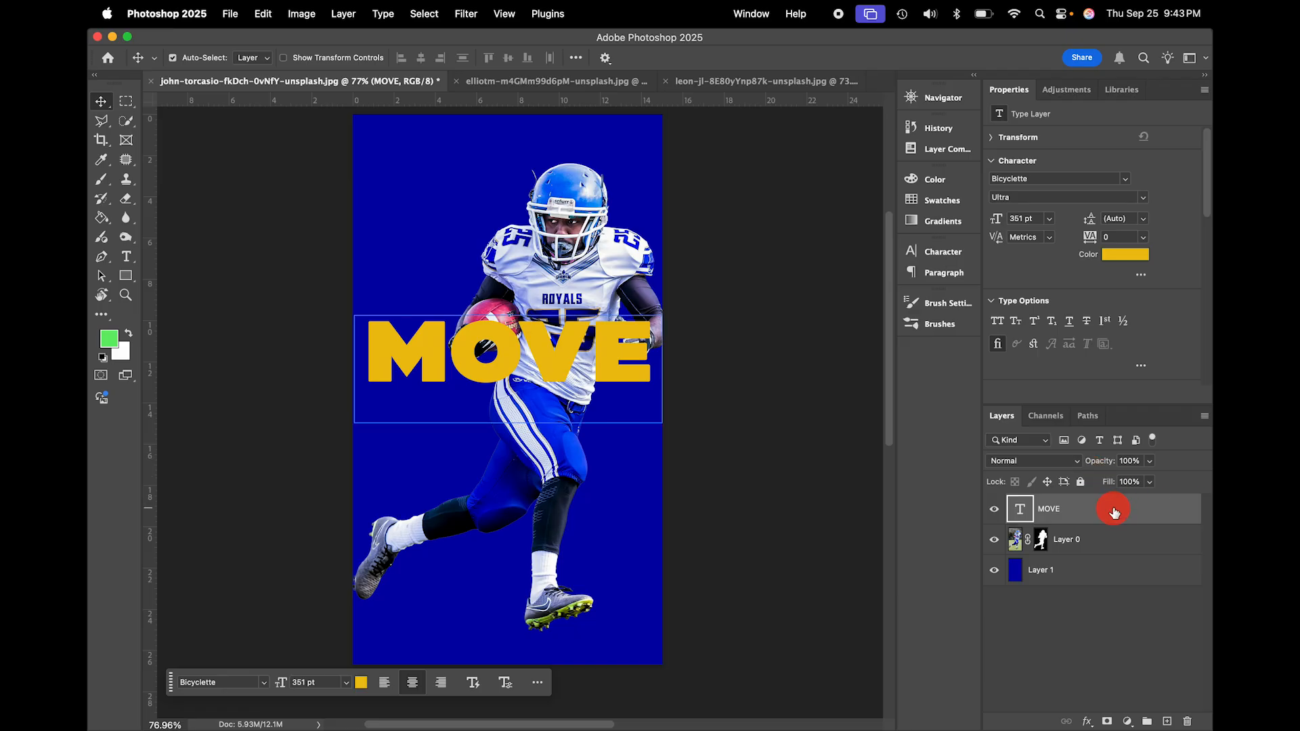
- Duplicate the MOVE text layer and rename the lower one MOVE ORIGINAL
{"action": "right_click", "coordinate": [1124, 518]}
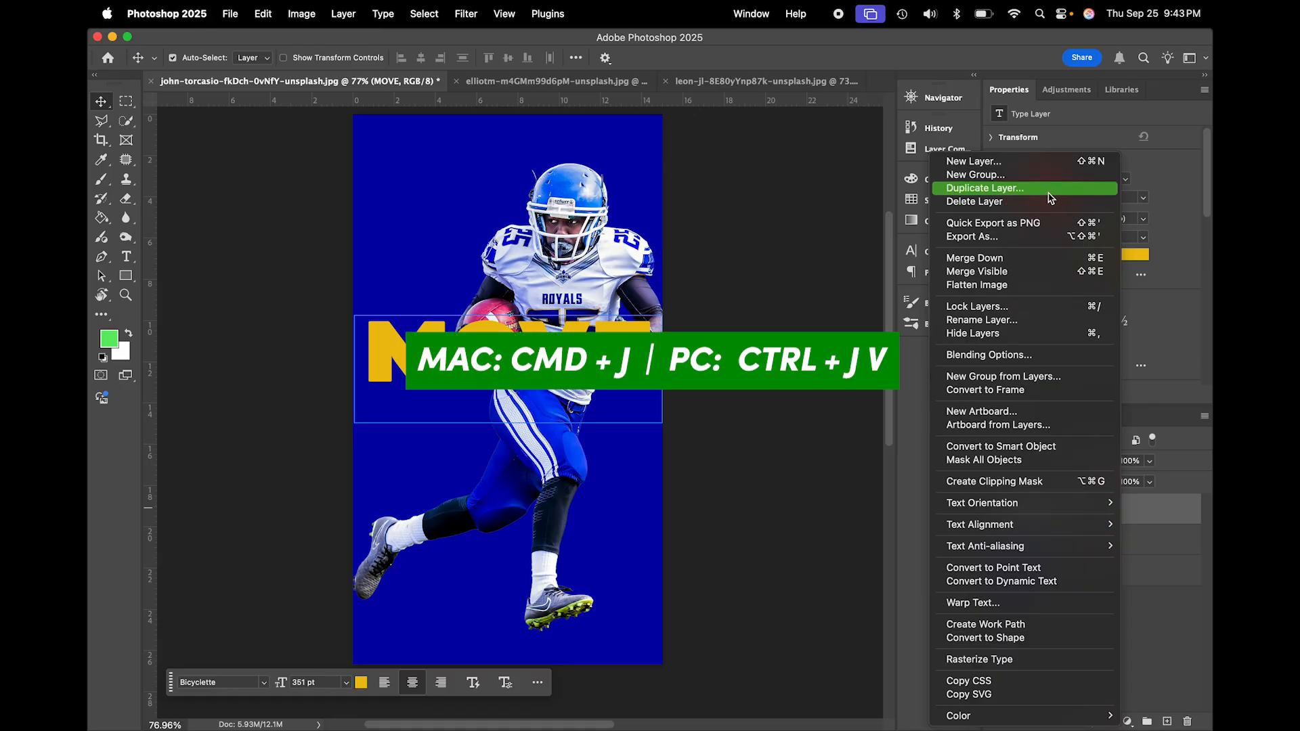
{"action": "left_click", "coordinate": [1171, 510]}
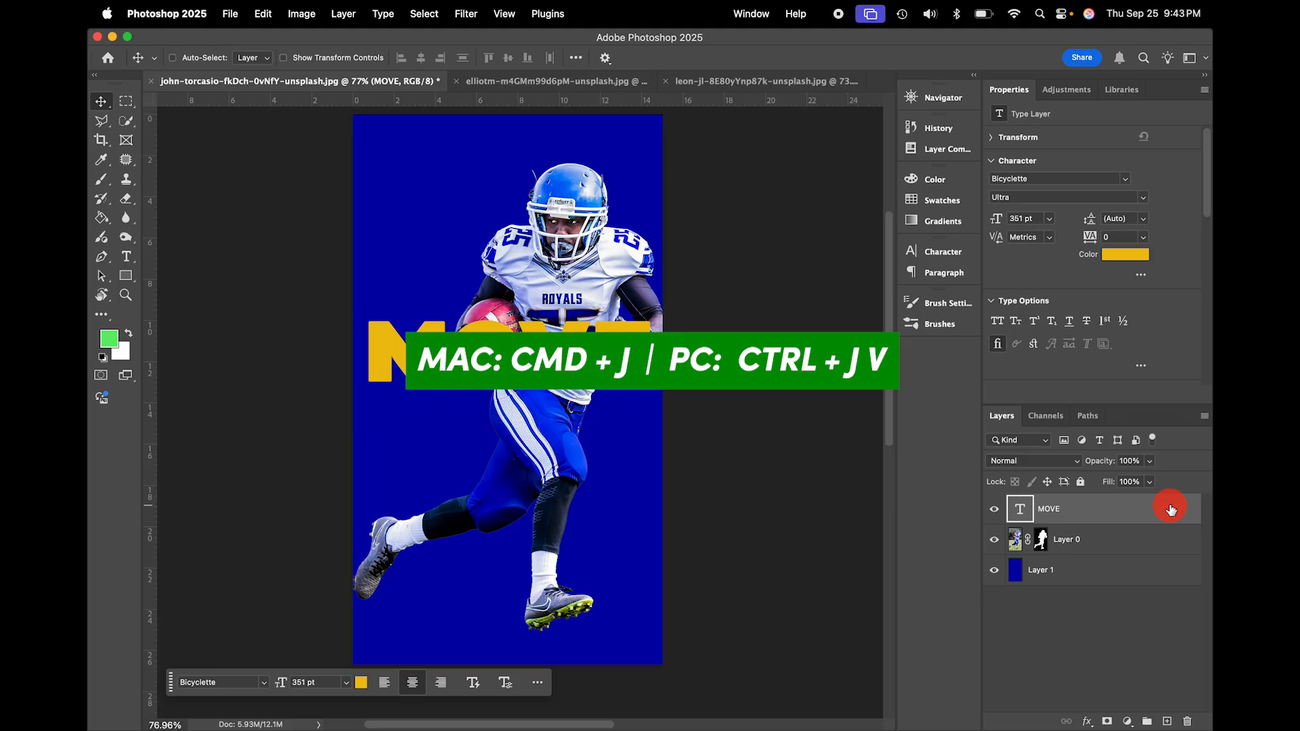
{"action": "key", "text": "super+j"}
{"action": "double_click", "coordinate": [1049, 539]}
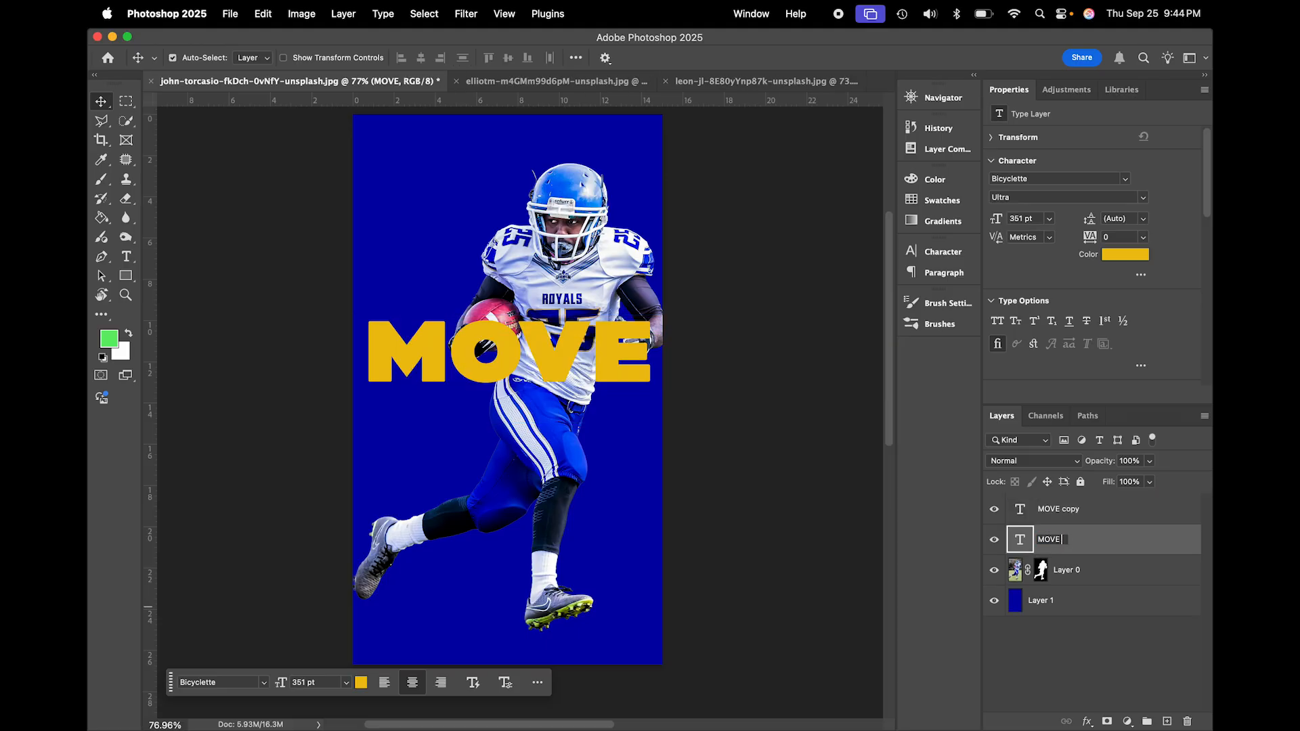
{"action": "type", "text": "ORIGINAL"}
- Rename the duplicated text layer MOVE INLINE
{"action": "left_click", "coordinate": [1076, 513]}
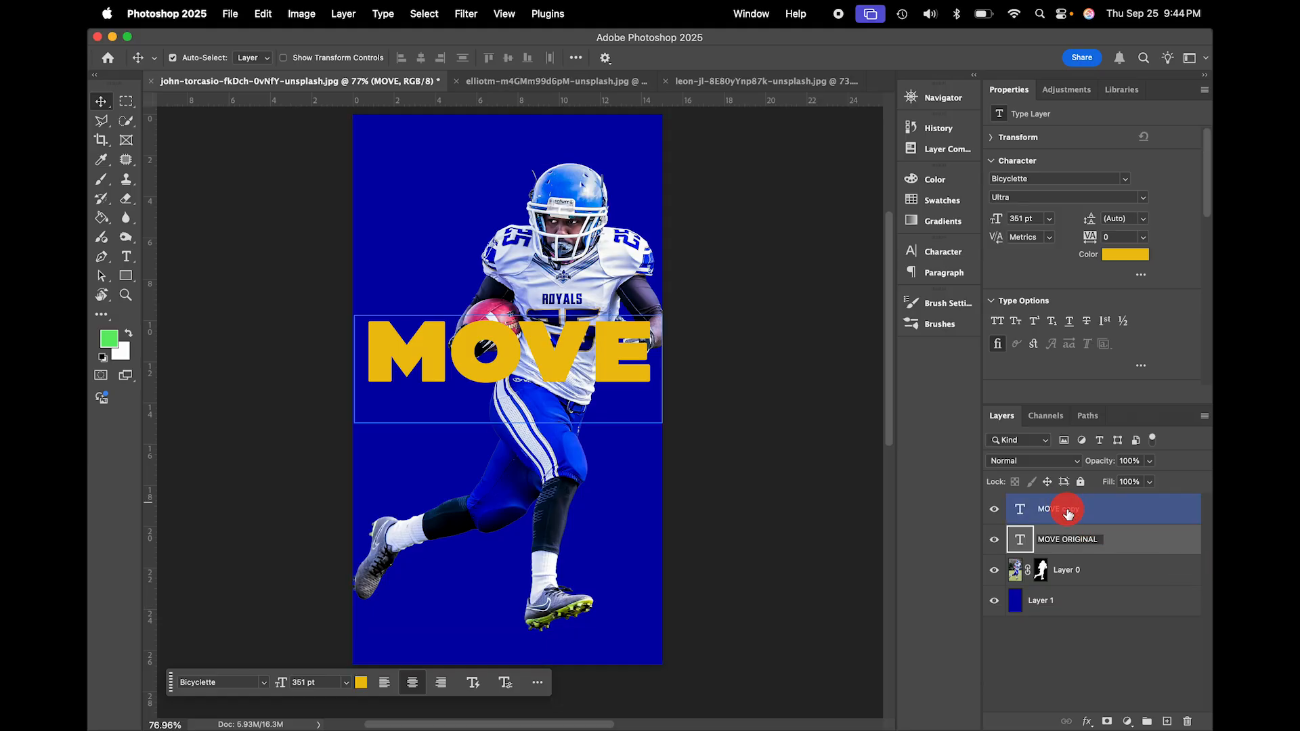
{"action": "double_click", "coordinate": [1068, 508]}
{"action": "key", "text": "Right"}
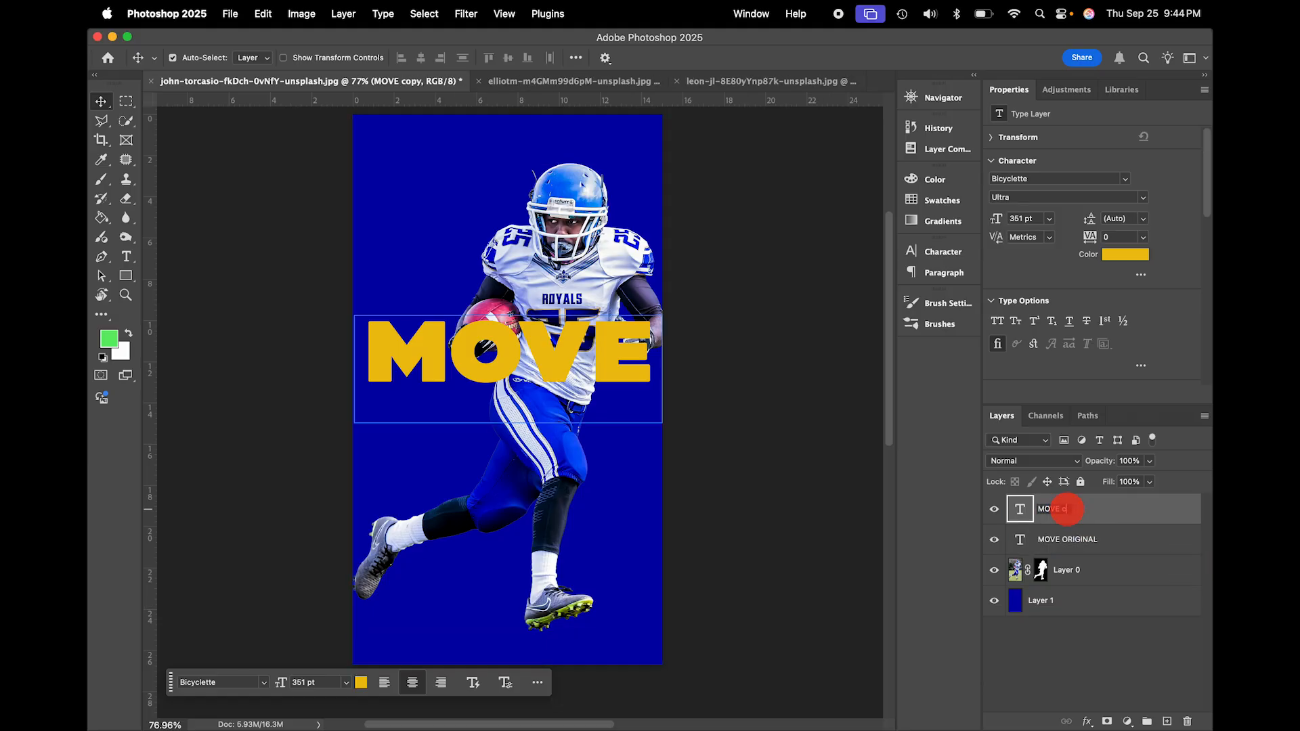
{"action": "type", "text": "INLINE"}
{"action": "key", "text": "Return"}
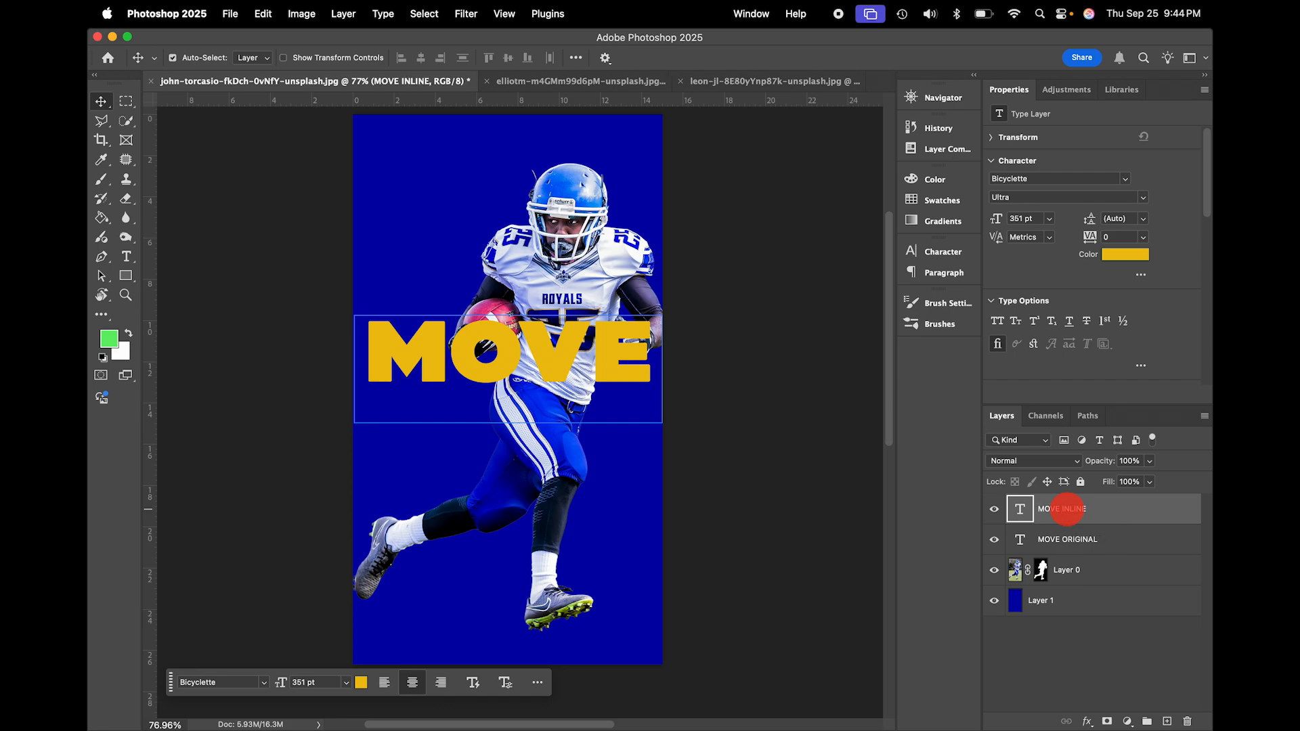
- Move the MOVE ORIGINAL layer beneath the football player's layer and set the MOVE INLINE layer's fill to 0%
{"action": "left_click", "coordinate": [1116, 540]}
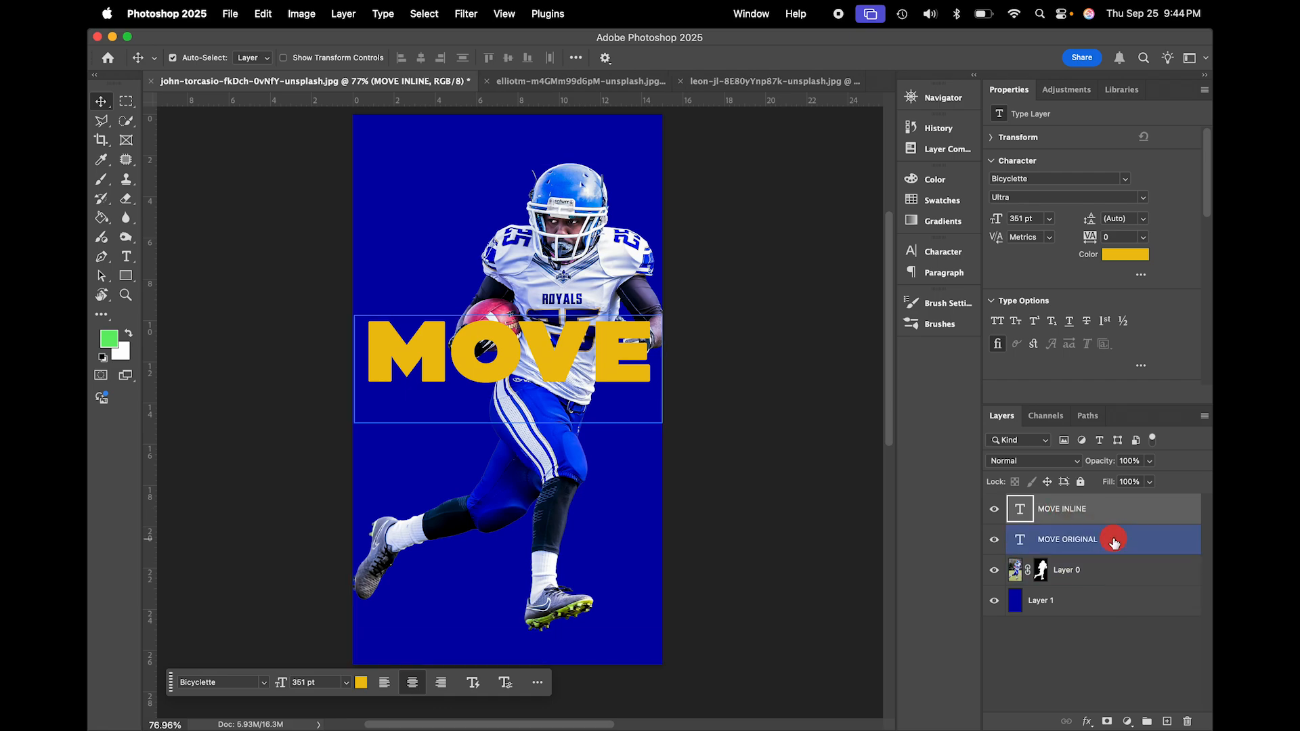
{"action": "left_click_drag", "start_coordinate": [1115, 541], "coordinate": [1106, 578]}
{"action": "left_click", "coordinate": [1125, 517]}
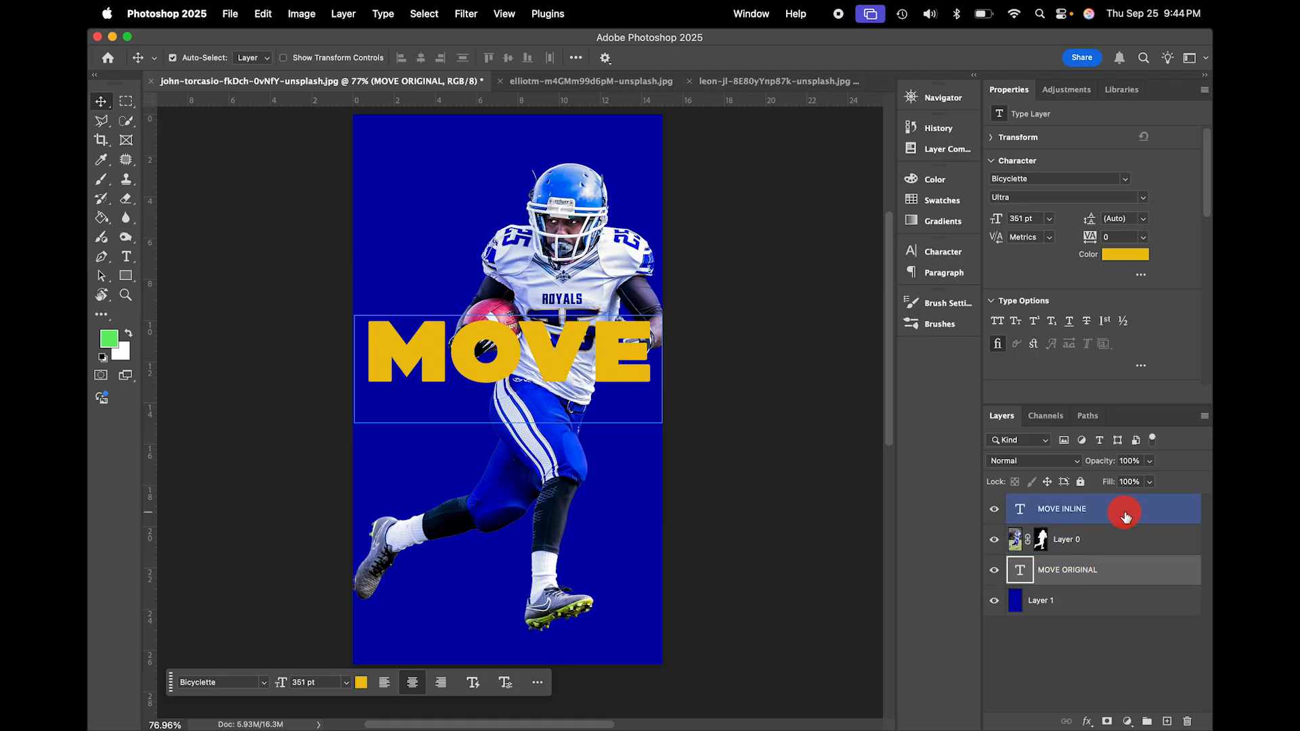
{"action": "left_click", "coordinate": [1152, 482]}
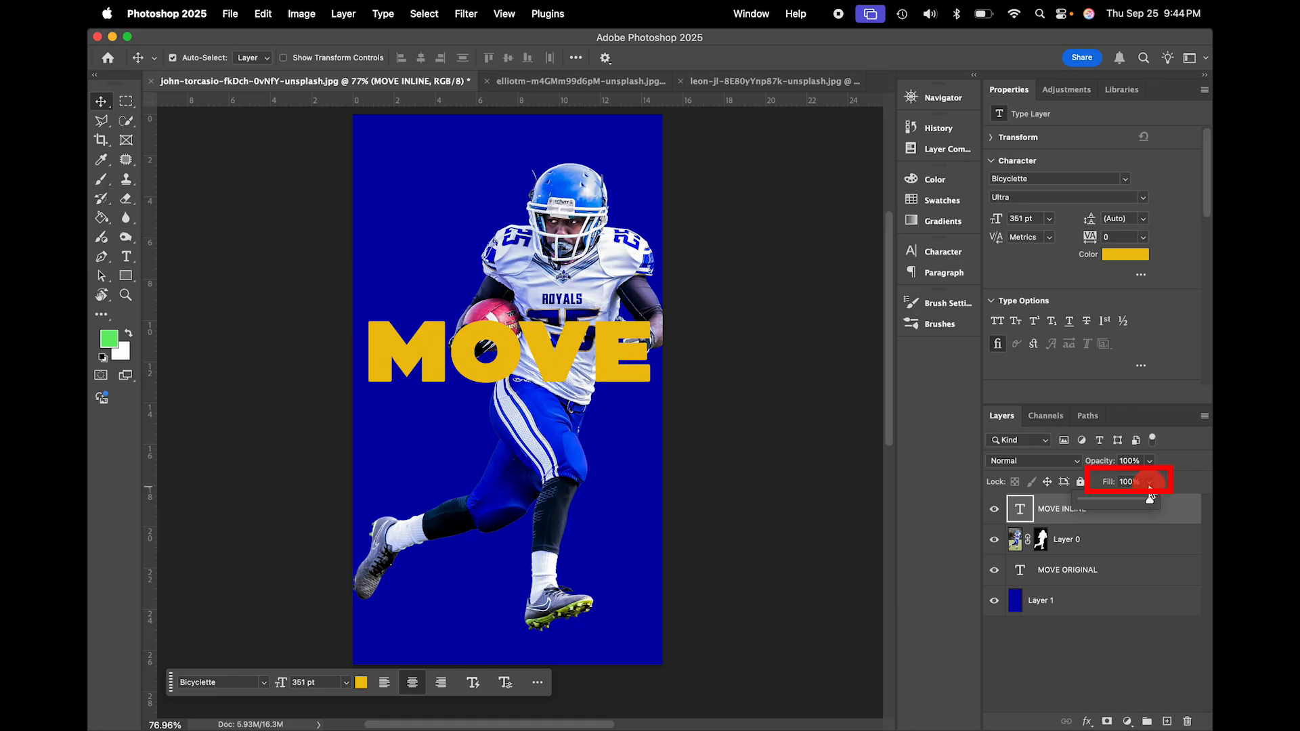
{"action": "left_click_drag", "start_coordinate": [1150, 498], "coordinate": [1075, 506]}
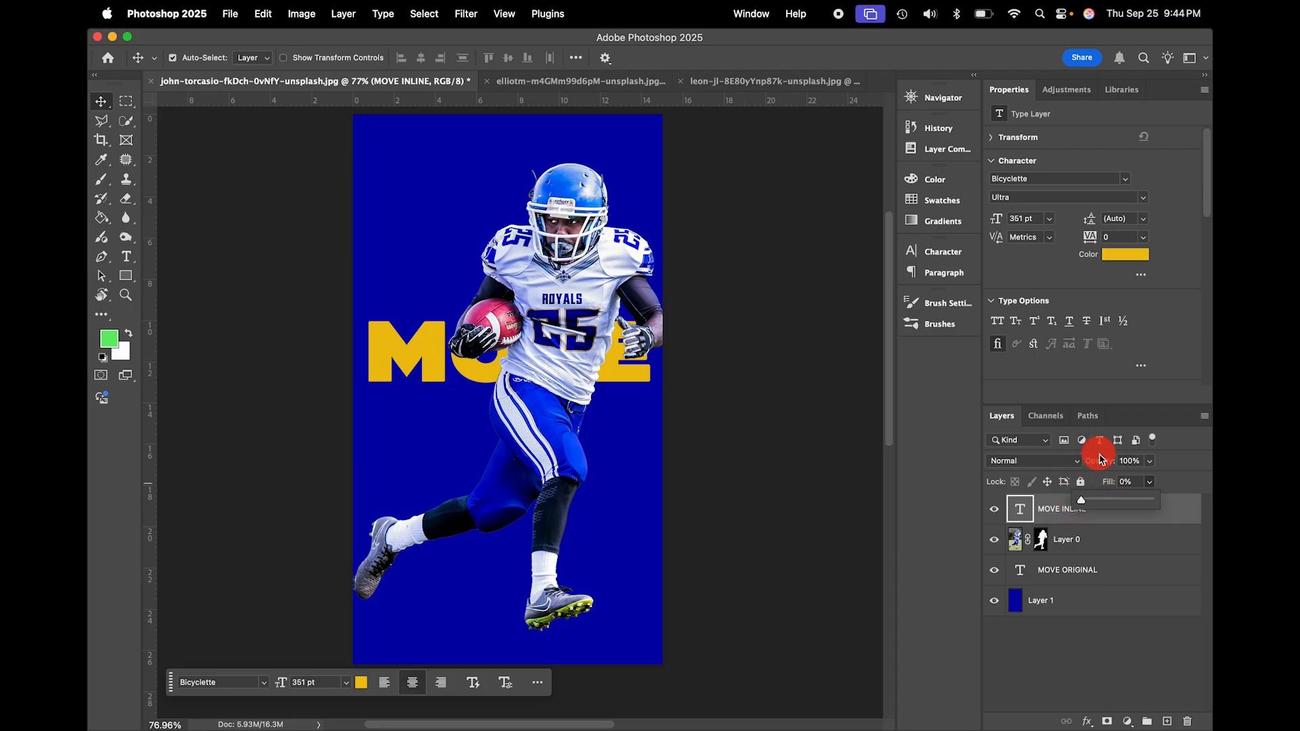
{"action": "left_click", "coordinate": [1071, 517]}
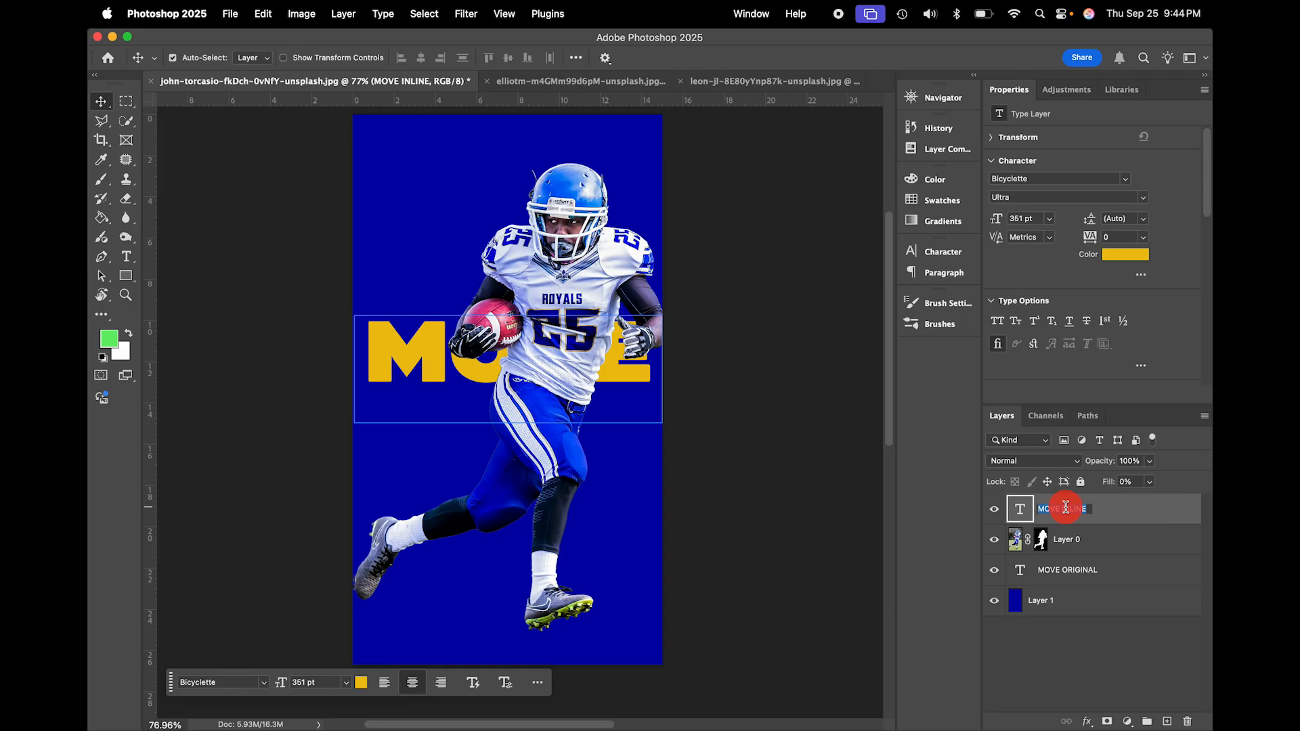
- Add a 12 px inside Stroke layer effect to the MOVE INLINE text layer and display the stroke's settings
{"action": "double_click", "coordinate": [1070, 510]}
{"action": "left_click", "coordinate": [1120, 519]}
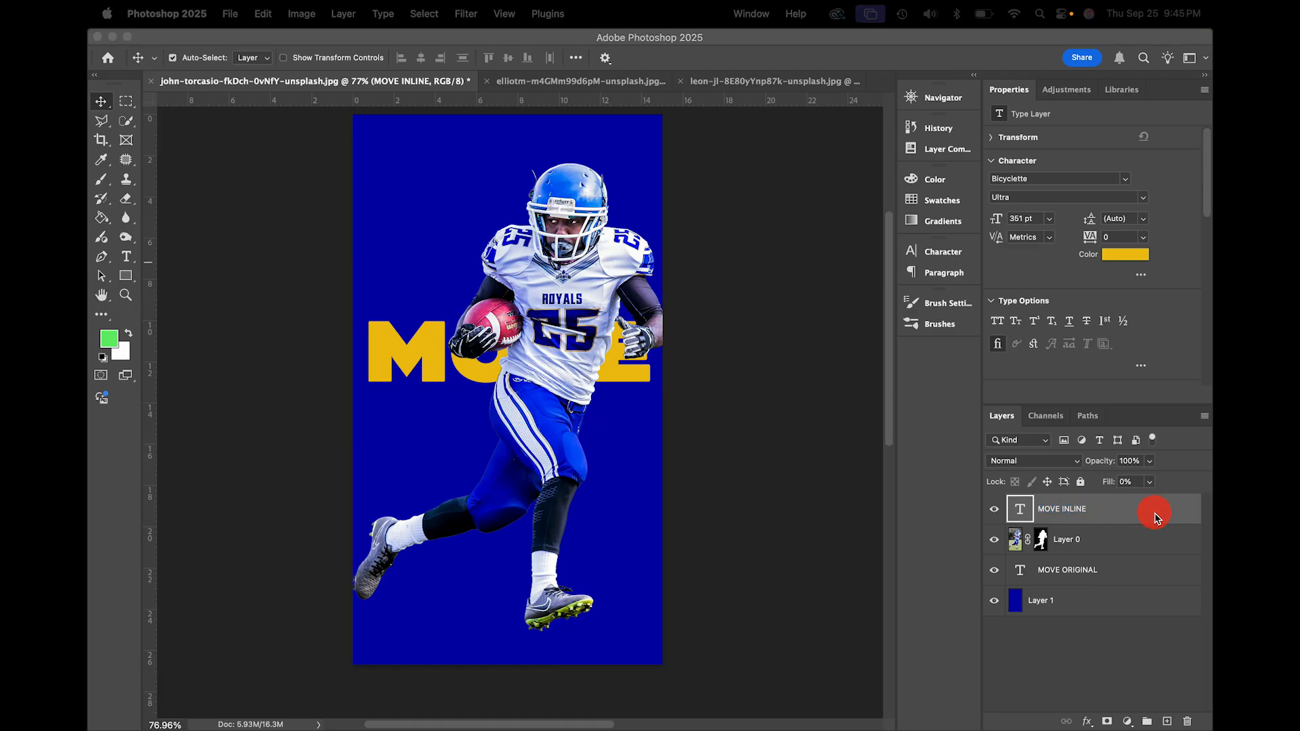
{"action": "double_click", "coordinate": [1155, 517]}
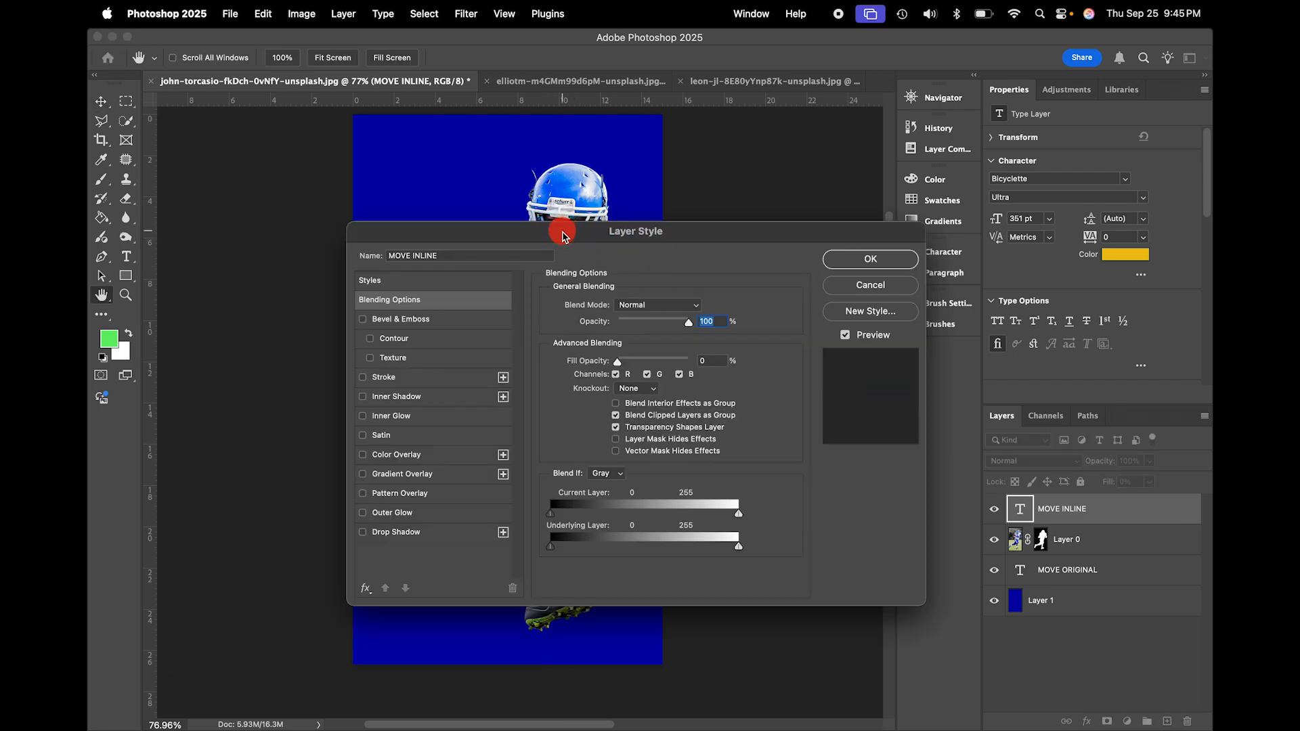
{"action": "left_click_drag", "start_coordinate": [569, 243], "coordinate": [799, 99]}
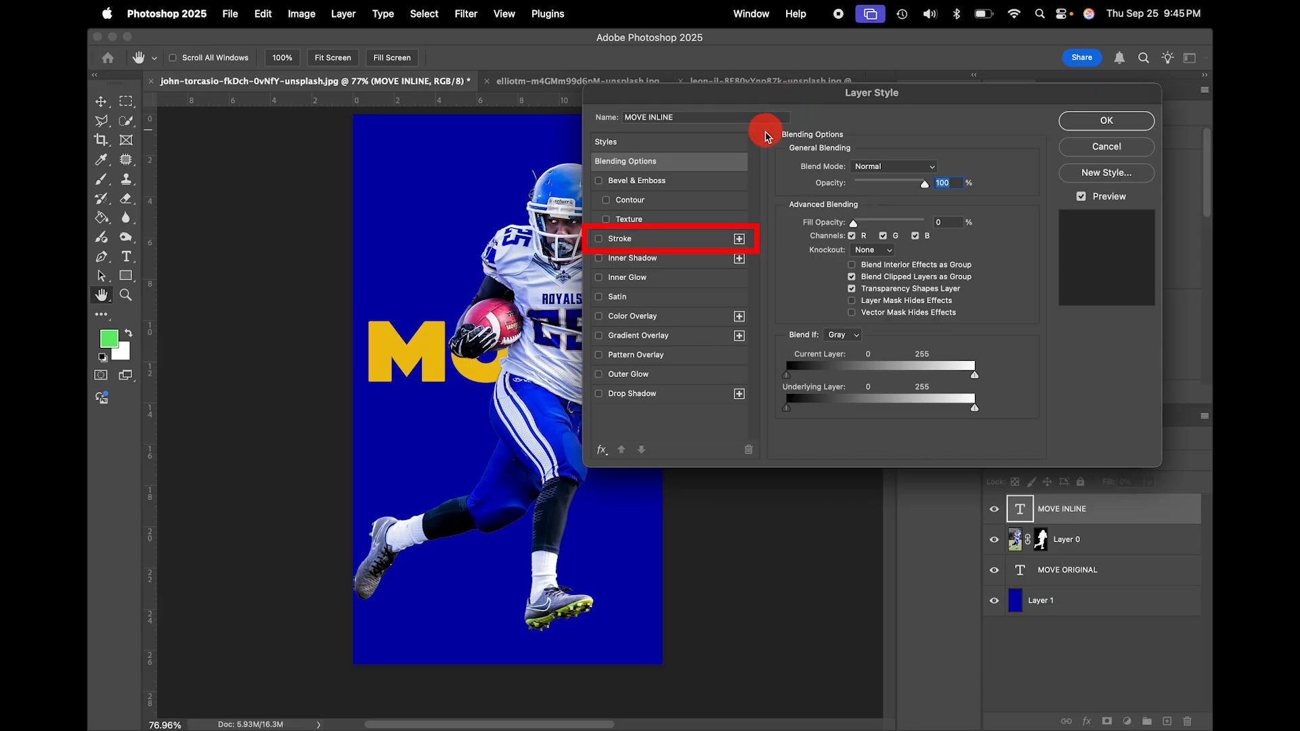
{"action": "left_click", "coordinate": [600, 241]}
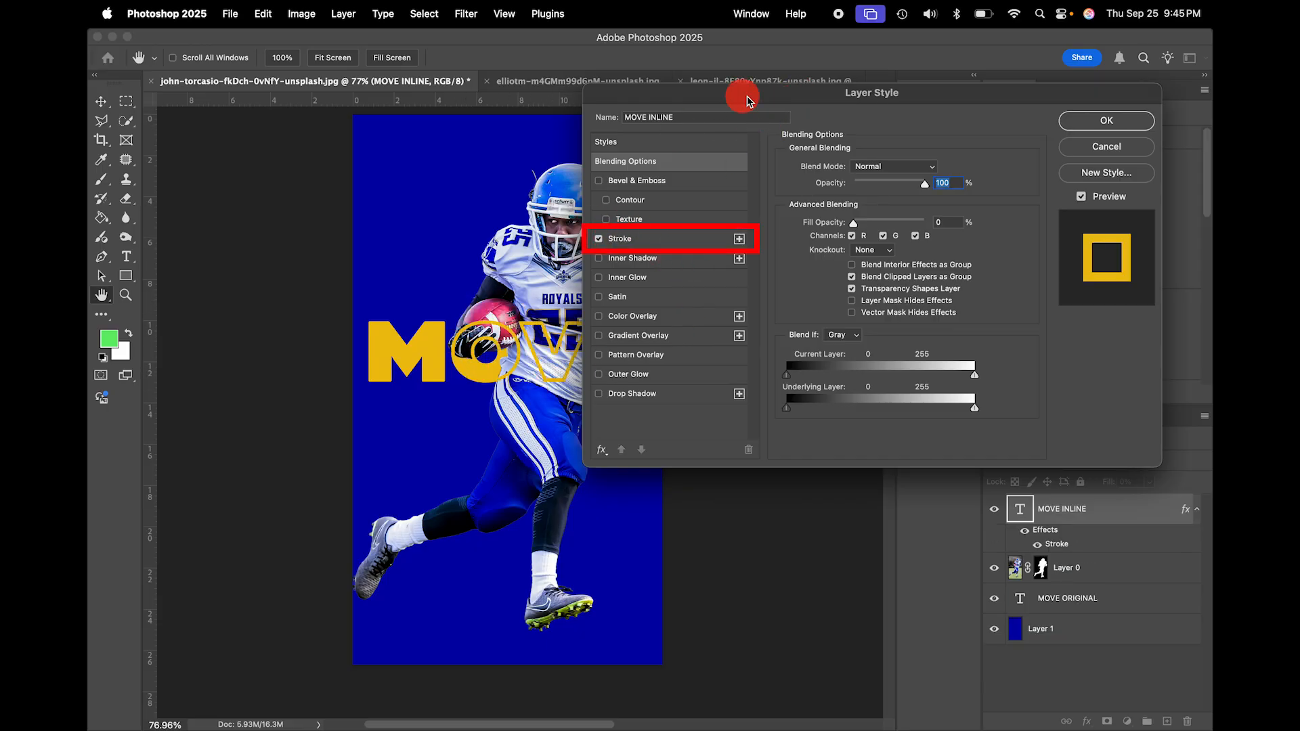
{"action": "left_click_drag", "start_coordinate": [740, 99], "coordinate": [750, 368]}
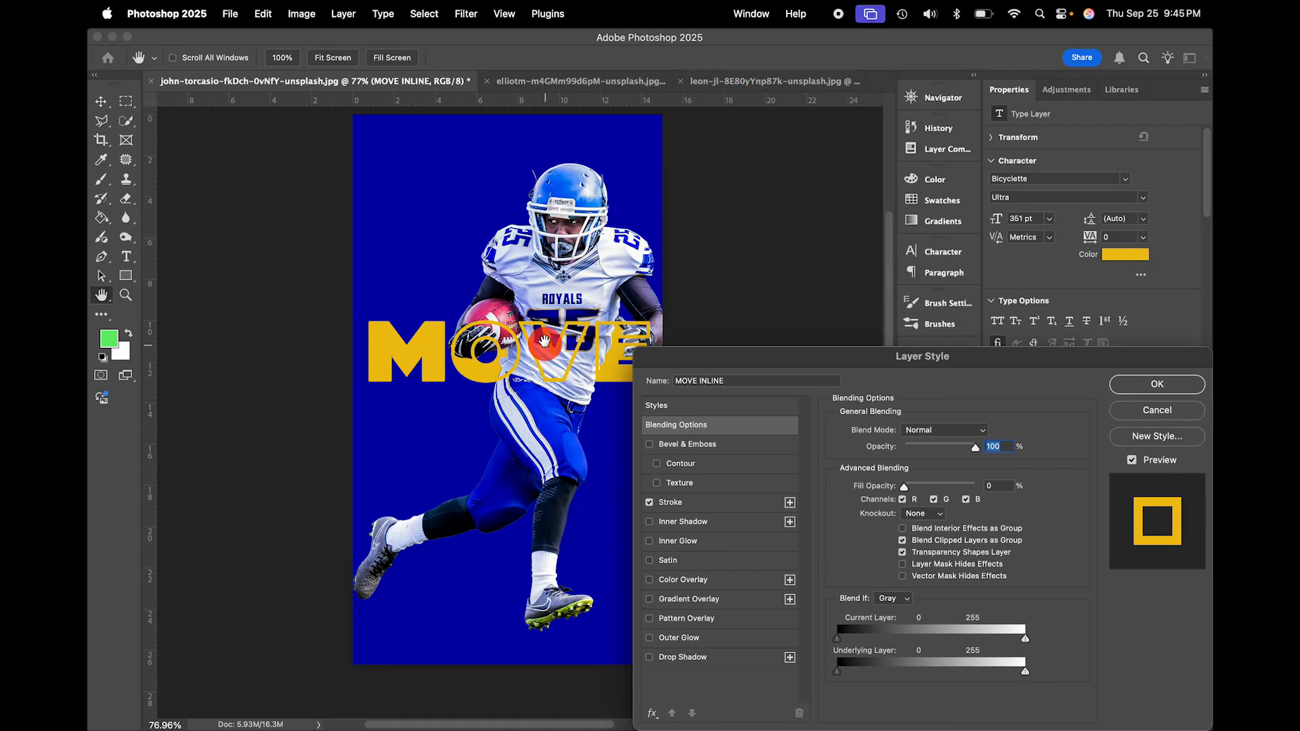
{"action": "left_click_drag", "start_coordinate": [784, 359], "coordinate": [714, 170]}
{"action": "left_click", "coordinate": [710, 317]}
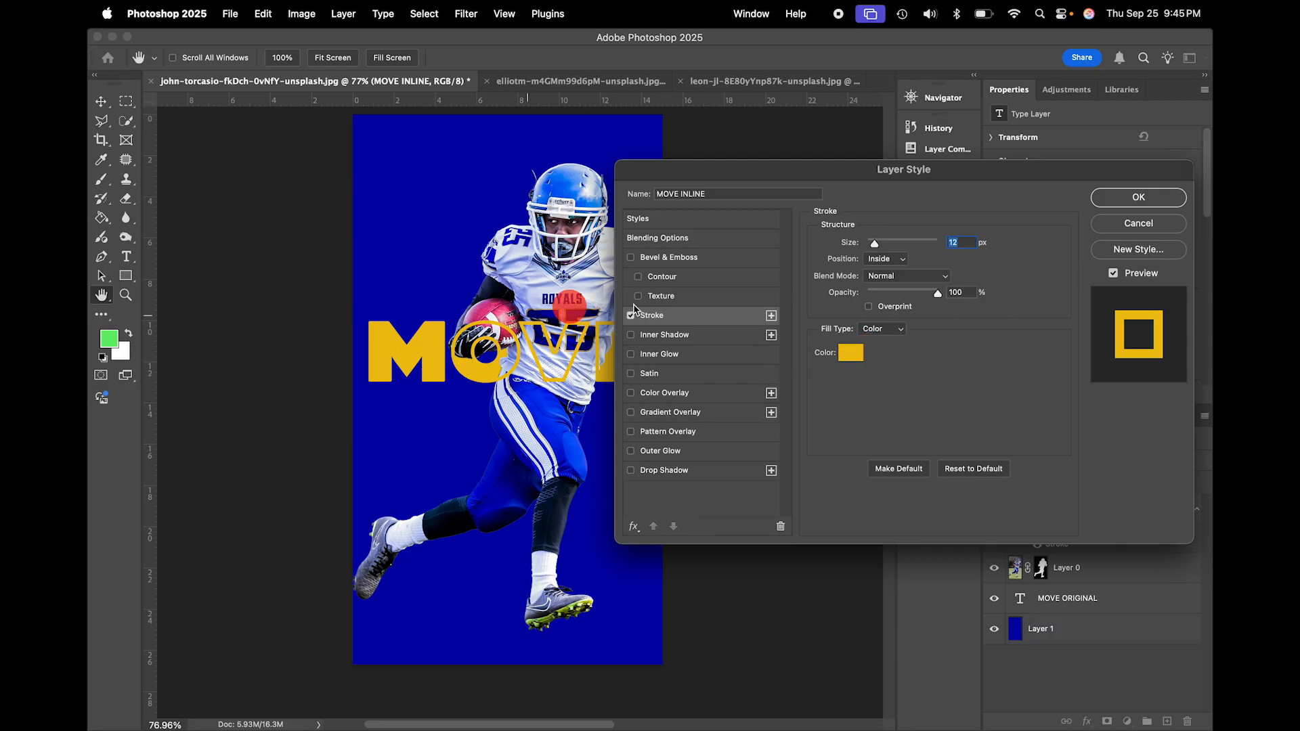
- Set the stroke colour to the yellow eec10e sampled from the MOVE lettering and apply the layer style
{"action": "left_click", "coordinate": [851, 353]}
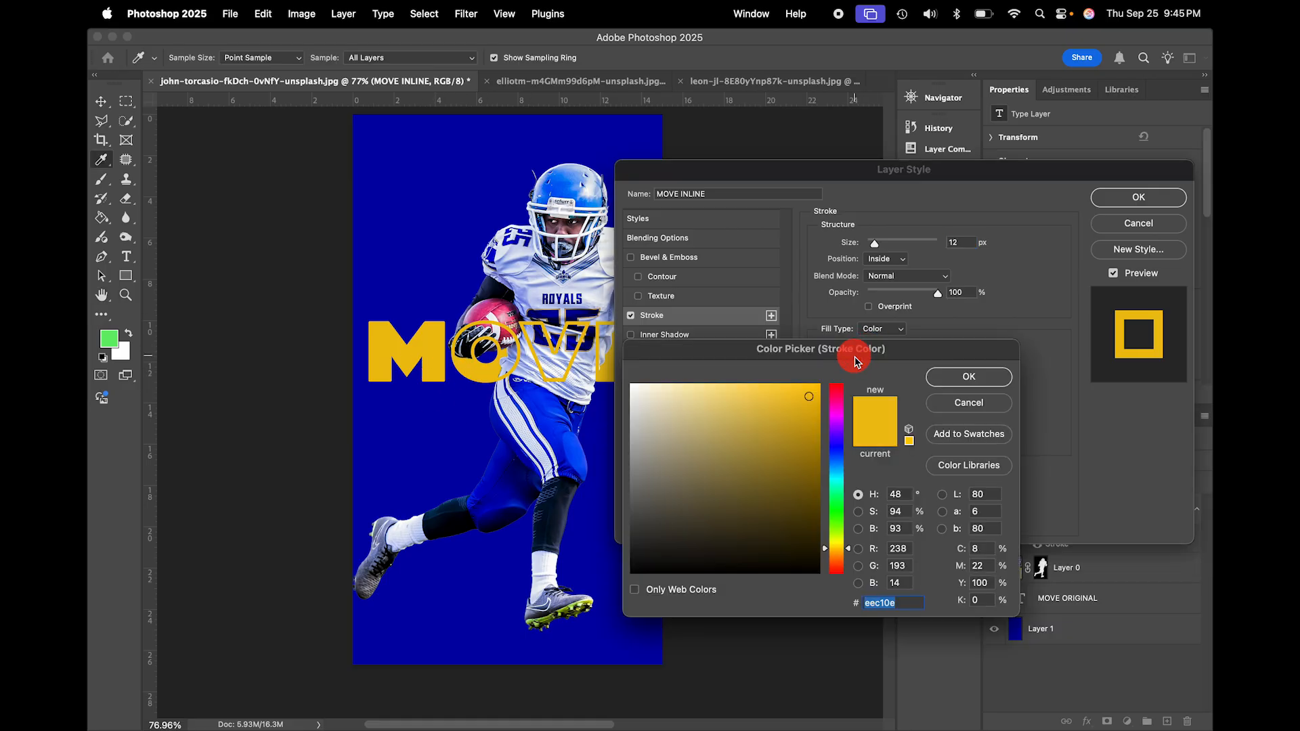
{"action": "left_click", "coordinate": [407, 194]}
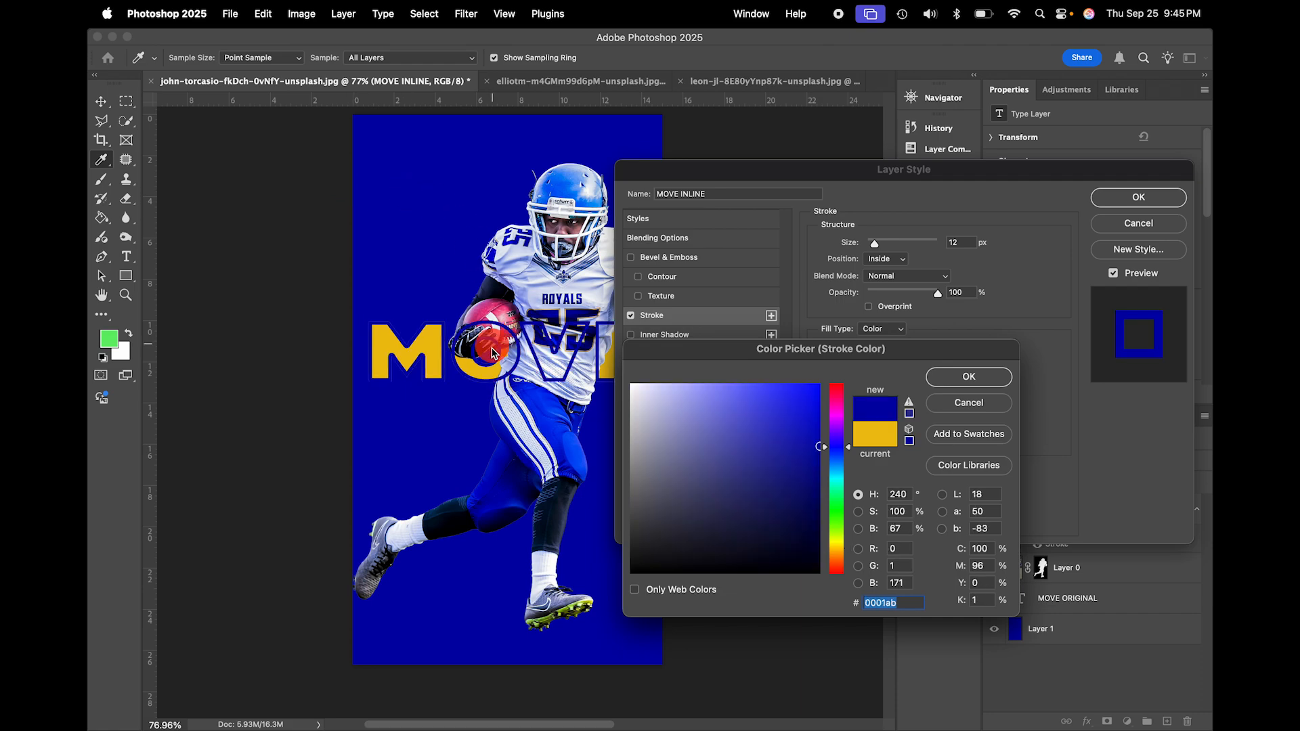
{"action": "left_click", "coordinate": [435, 353]}
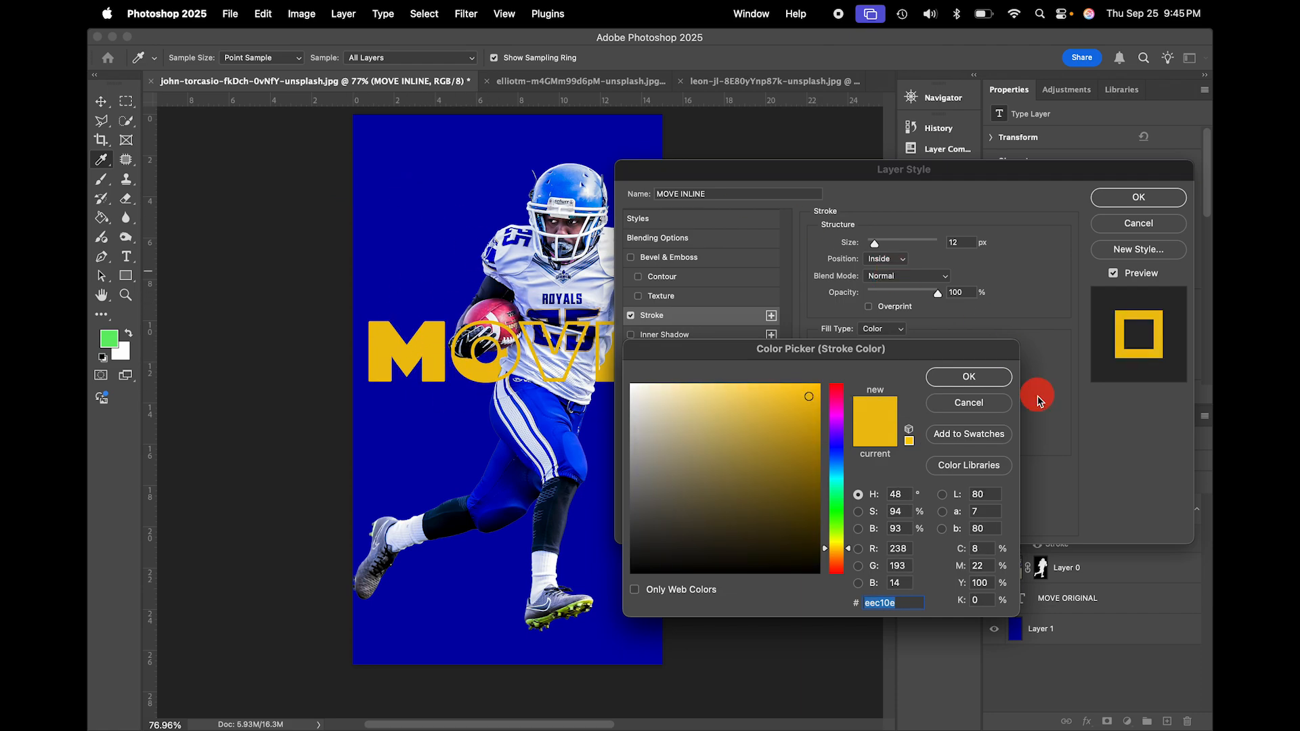
{"action": "left_click", "coordinate": [988, 383]}
{"action": "left_click", "coordinate": [1163, 201]}
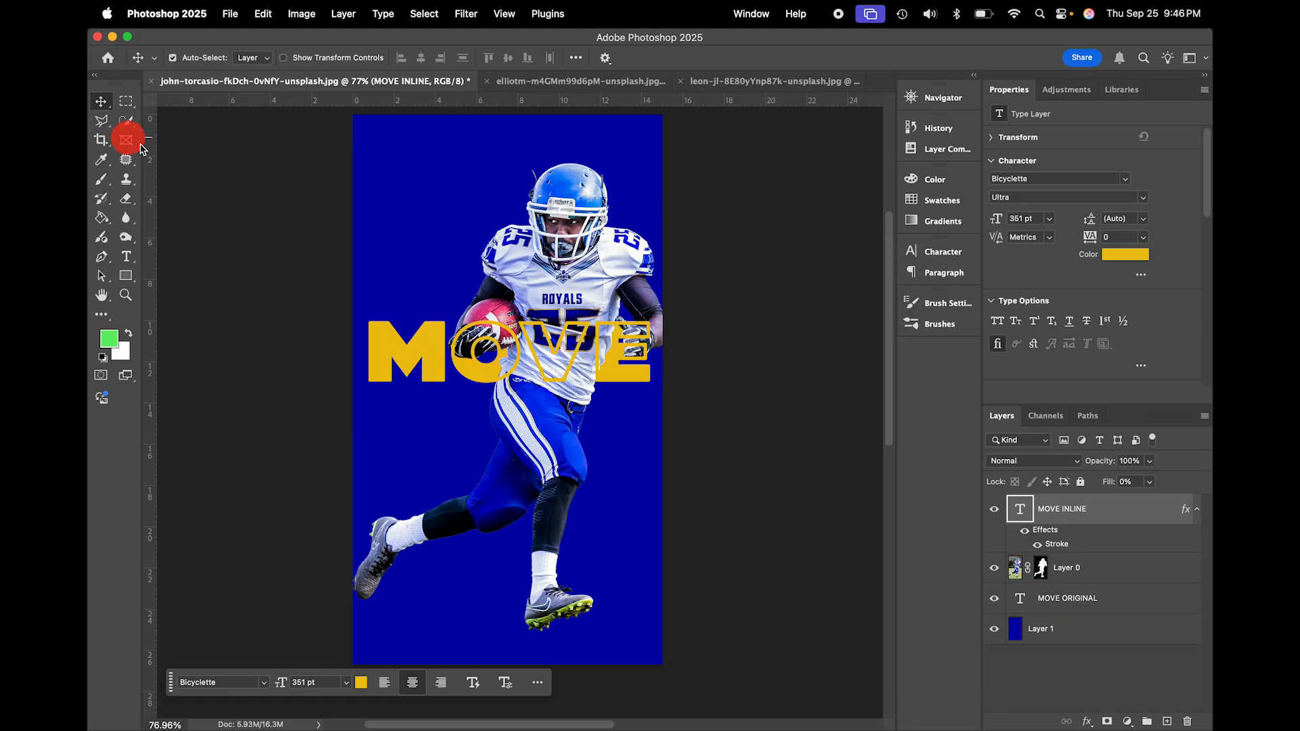
{"action": "left_click_drag", "start_coordinate": [401, 358], "coordinate": [402, 421]}
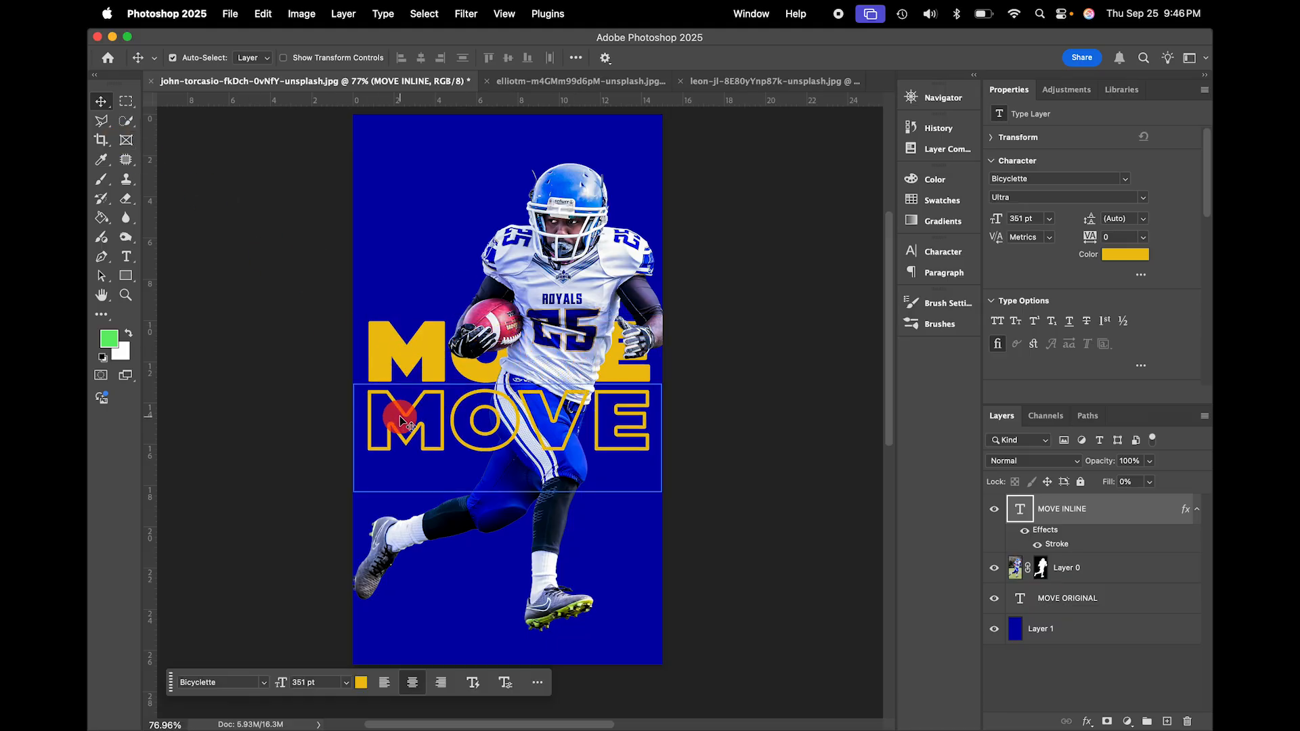
{"action": "key", "text": "super+z"}
{"action": "left_click", "coordinate": [1059, 569], "text": "super"}
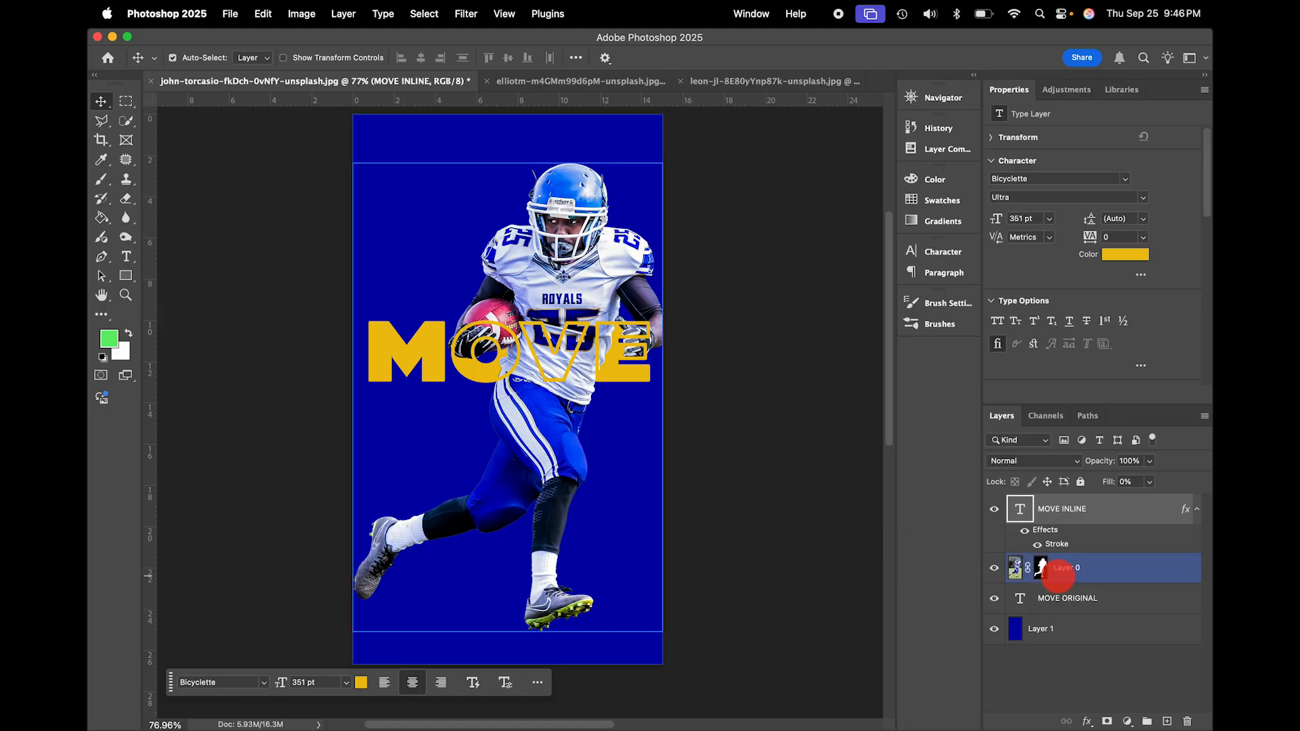
{"action": "left_click", "coordinate": [1109, 533]}
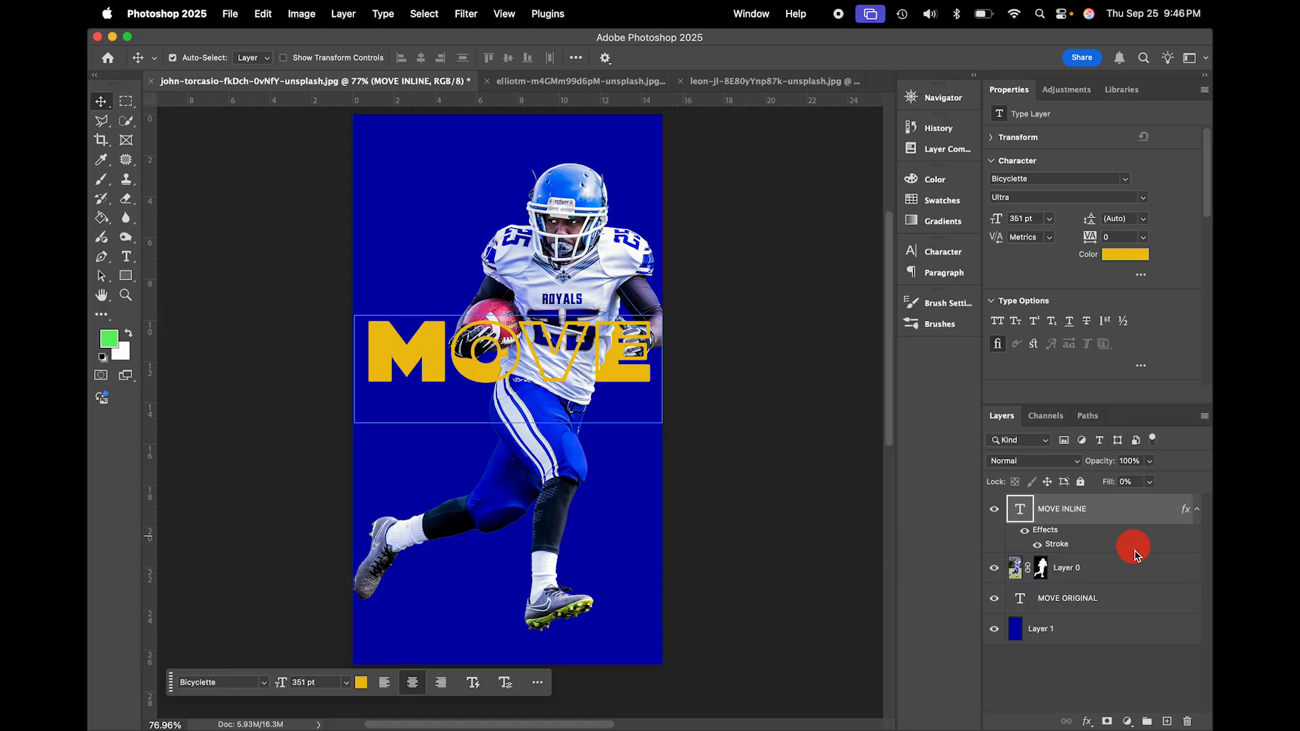
{"action": "left_click", "coordinate": [1141, 602]}
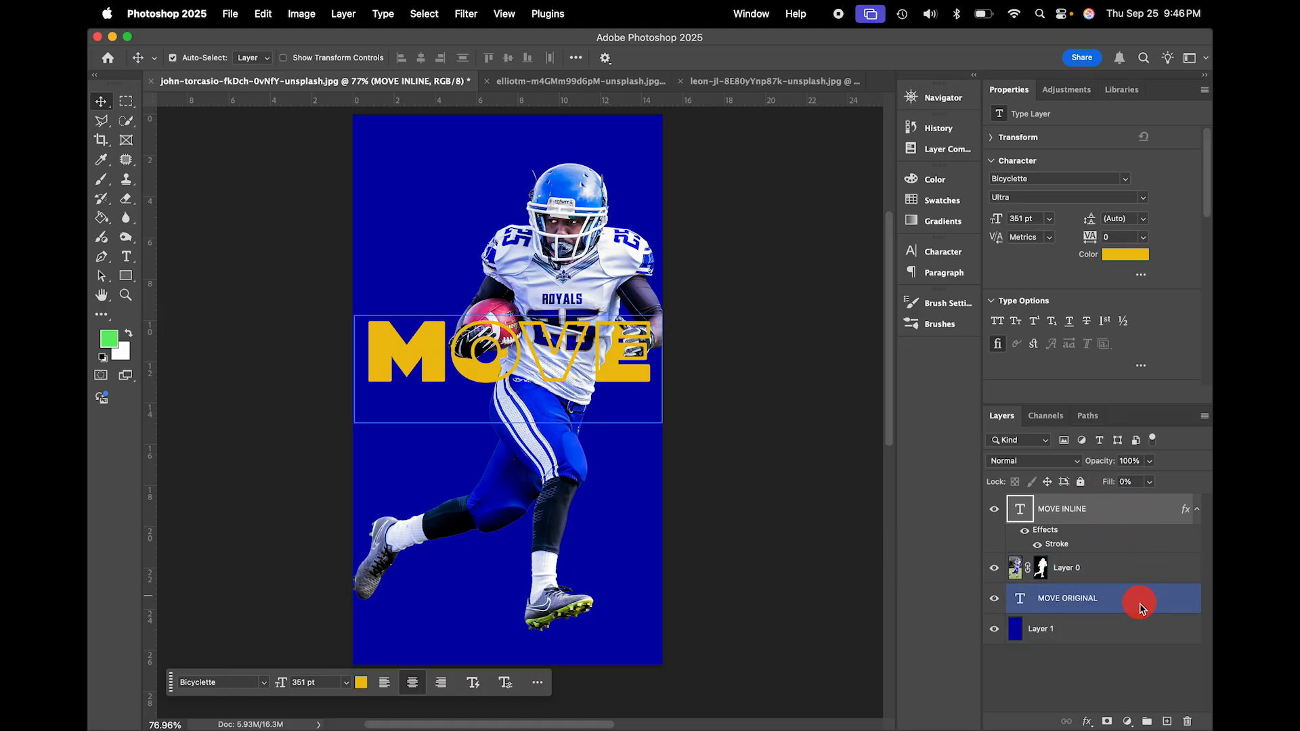
{"action": "left_click", "coordinate": [1125, 516]}
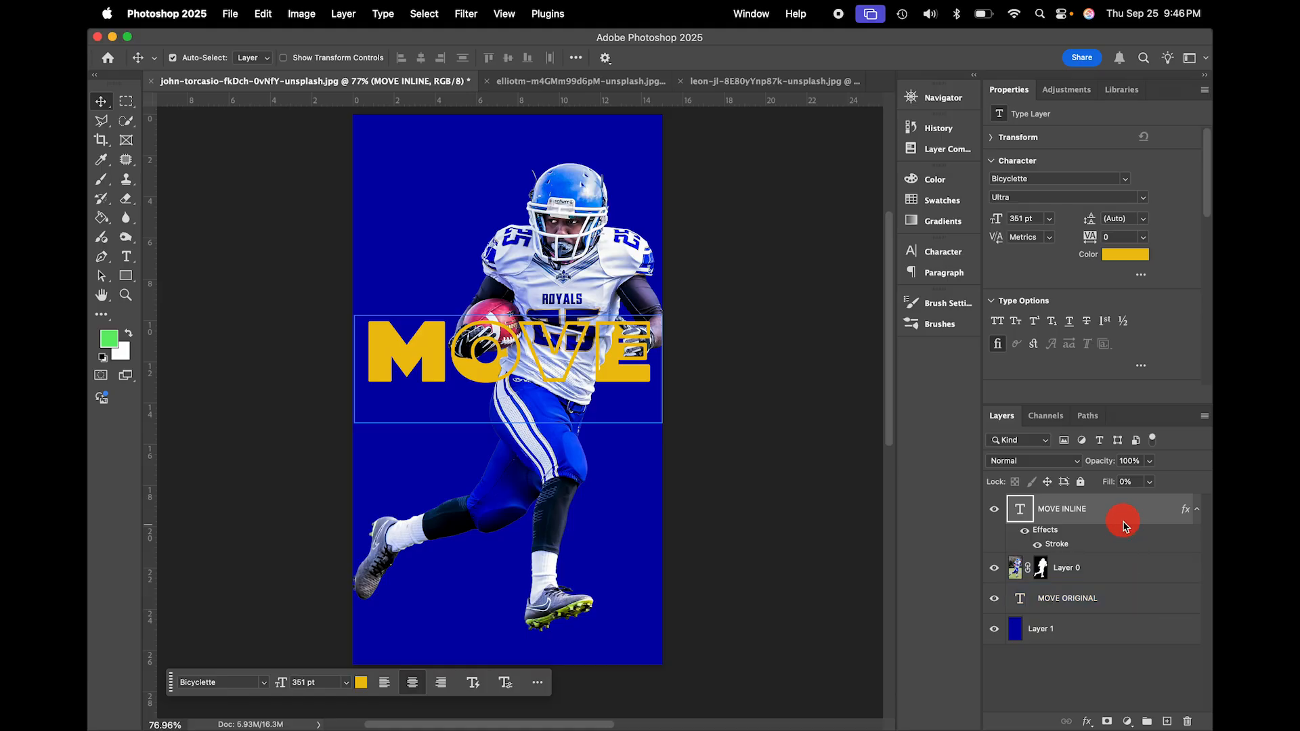
{"action": "left_click", "coordinate": [1117, 603]}
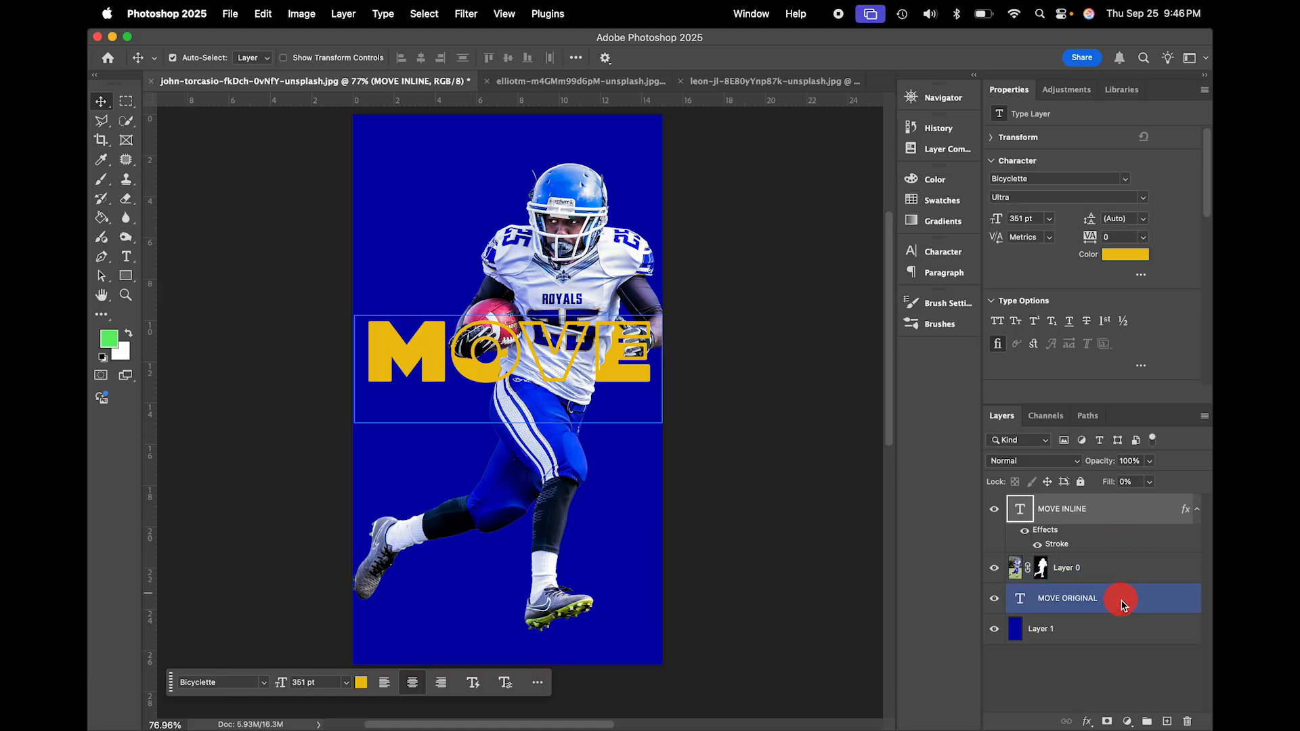
{"action": "left_click", "coordinate": [1121, 603], "text": "super"}
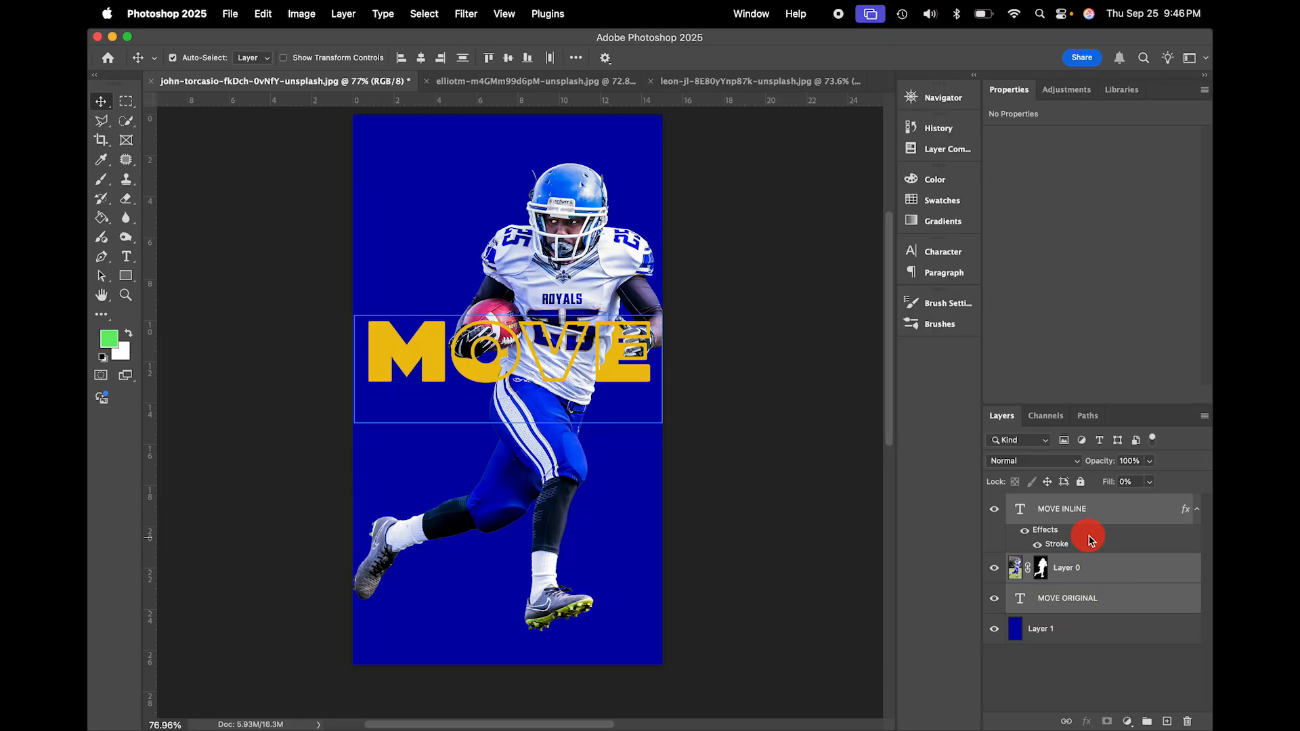
{"action": "left_click", "coordinate": [1122, 587]}
- Link the MOVE INLINE and MOVE ORIGINAL layers and move the linked text down over the football player's thighs
{"action": "left_click", "coordinate": [1120, 522]}
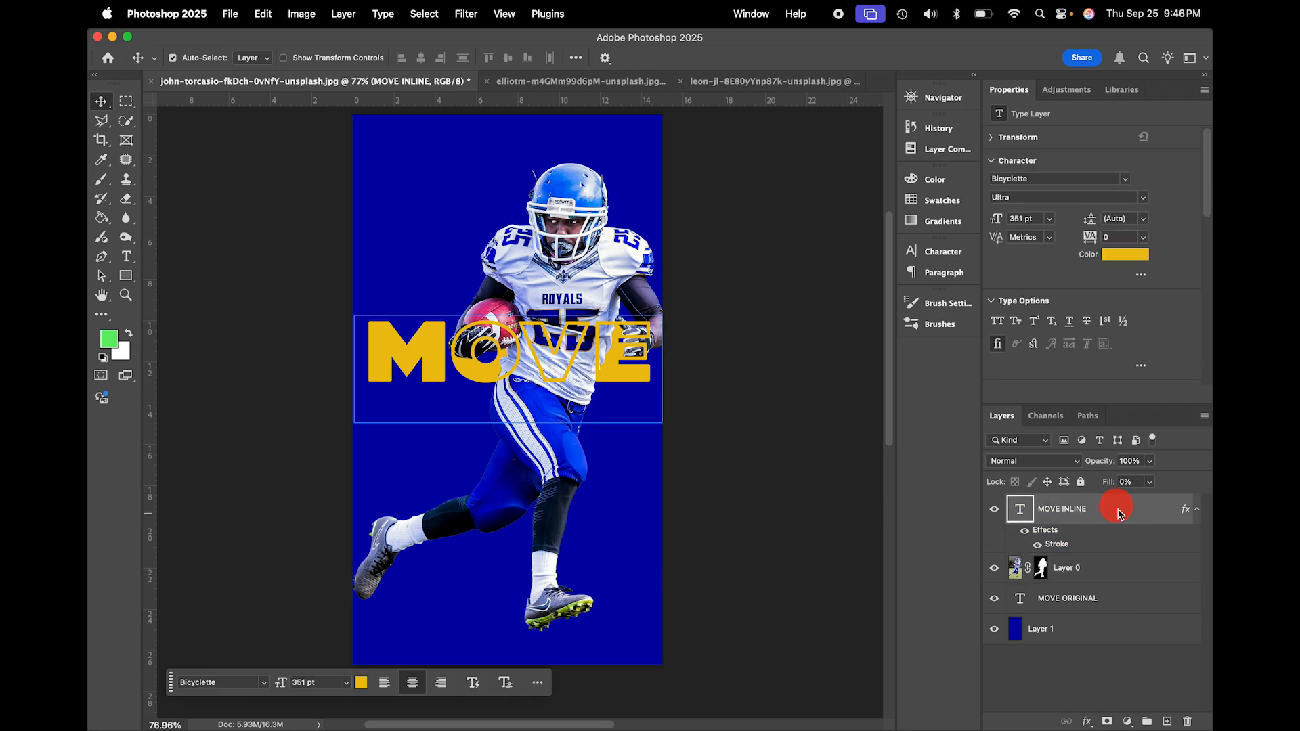
{"action": "left_click", "coordinate": [1114, 608], "text": "super"}
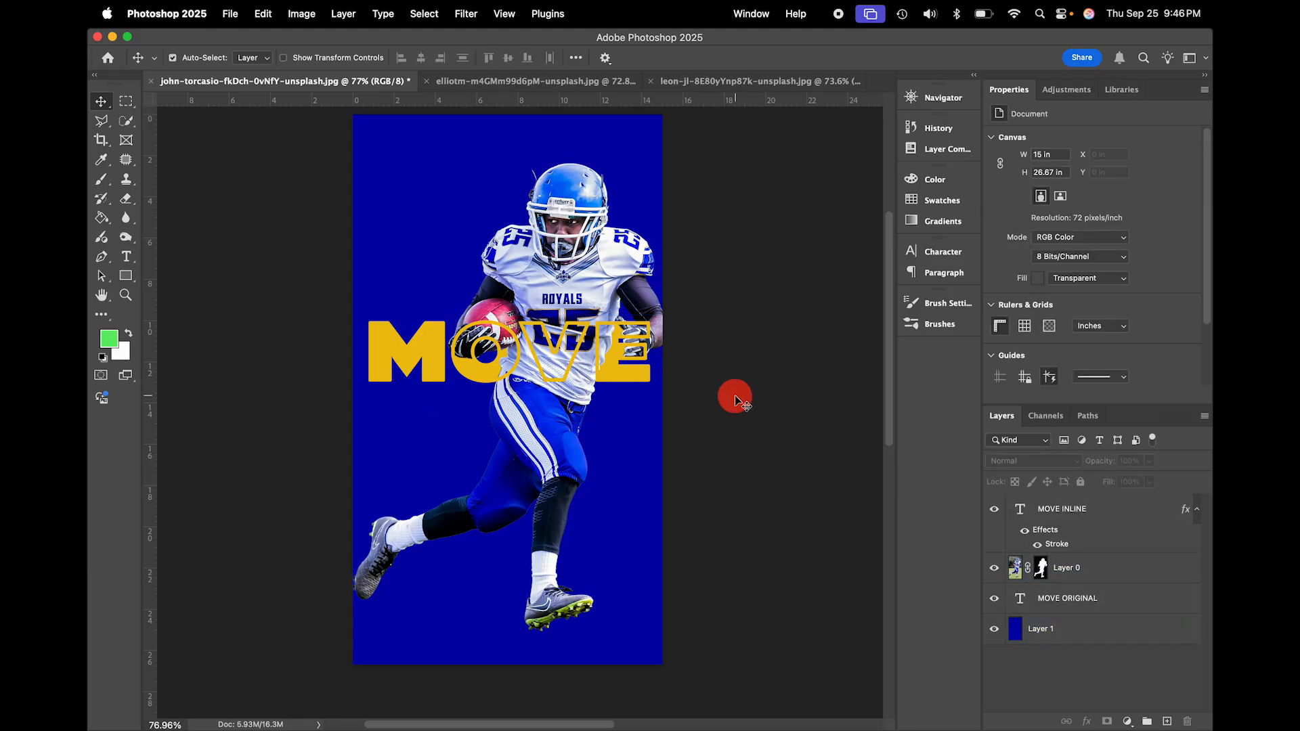
{"action": "left_click_drag", "start_coordinate": [387, 347], "coordinate": [387, 434]}
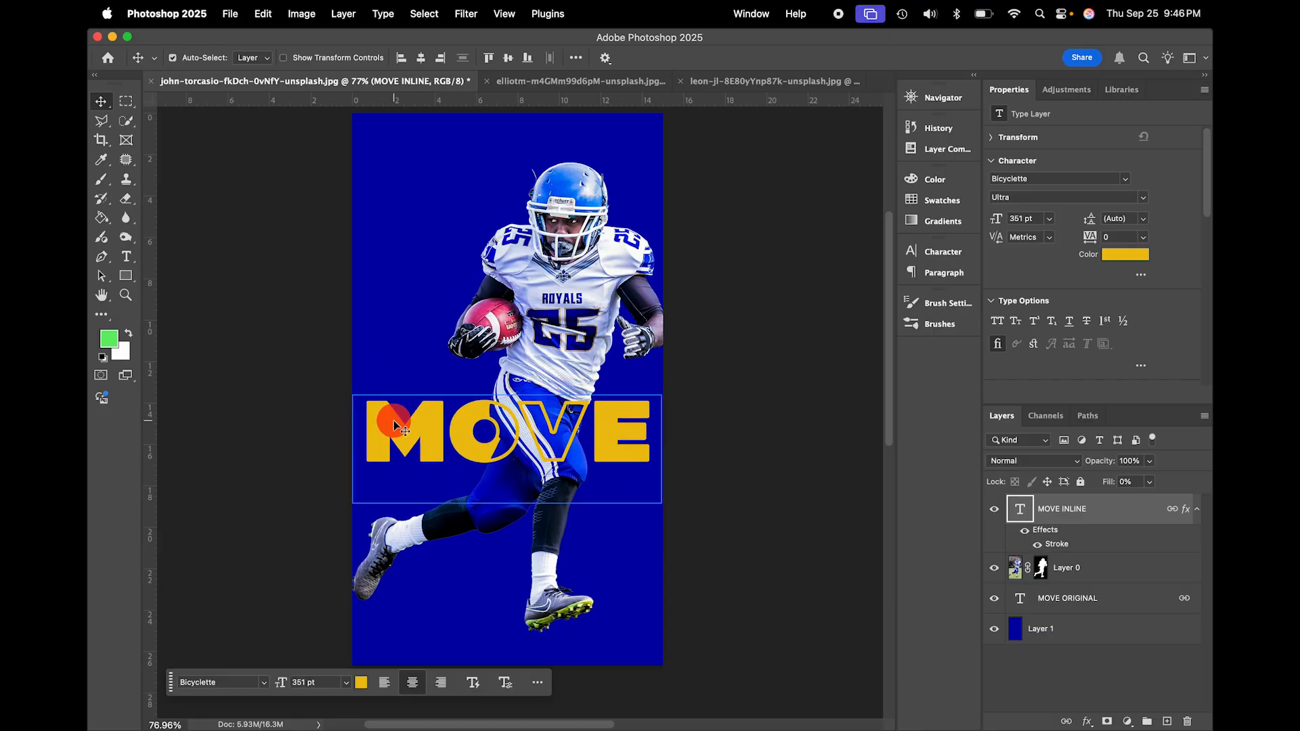
{"action": "scroll", "coordinate": [393, 421], "scroll_direction": "up", "scroll_amount": 3}
{"action": "scroll", "coordinate": [396, 423], "scroll_direction": "down", "scroll_amount": 1}
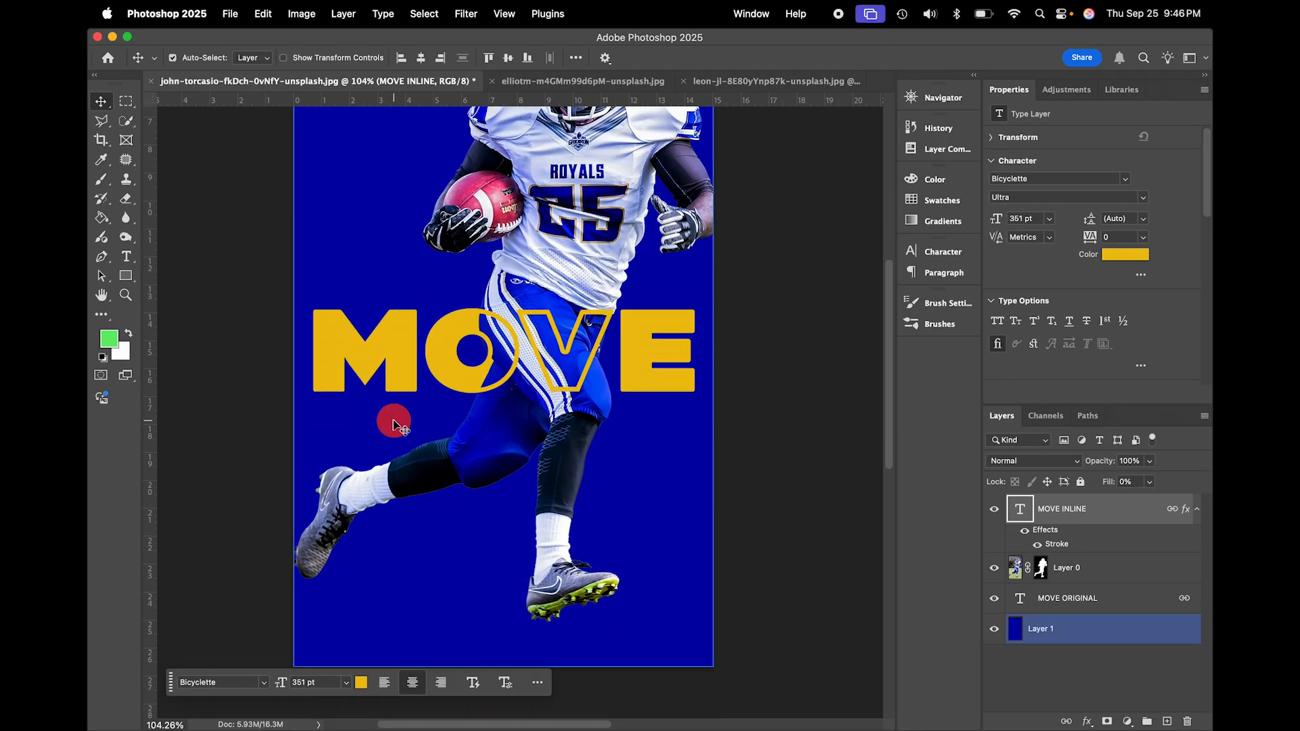
{"action": "mouse_move", "coordinate": [378, 358]}
{"action": "left_mouse_down"}
{"action": "mouse_move", "coordinate": [382, 432]}
{"action": "mouse_move", "coordinate": [384, 369]}
{"action": "left_mouse_up"}
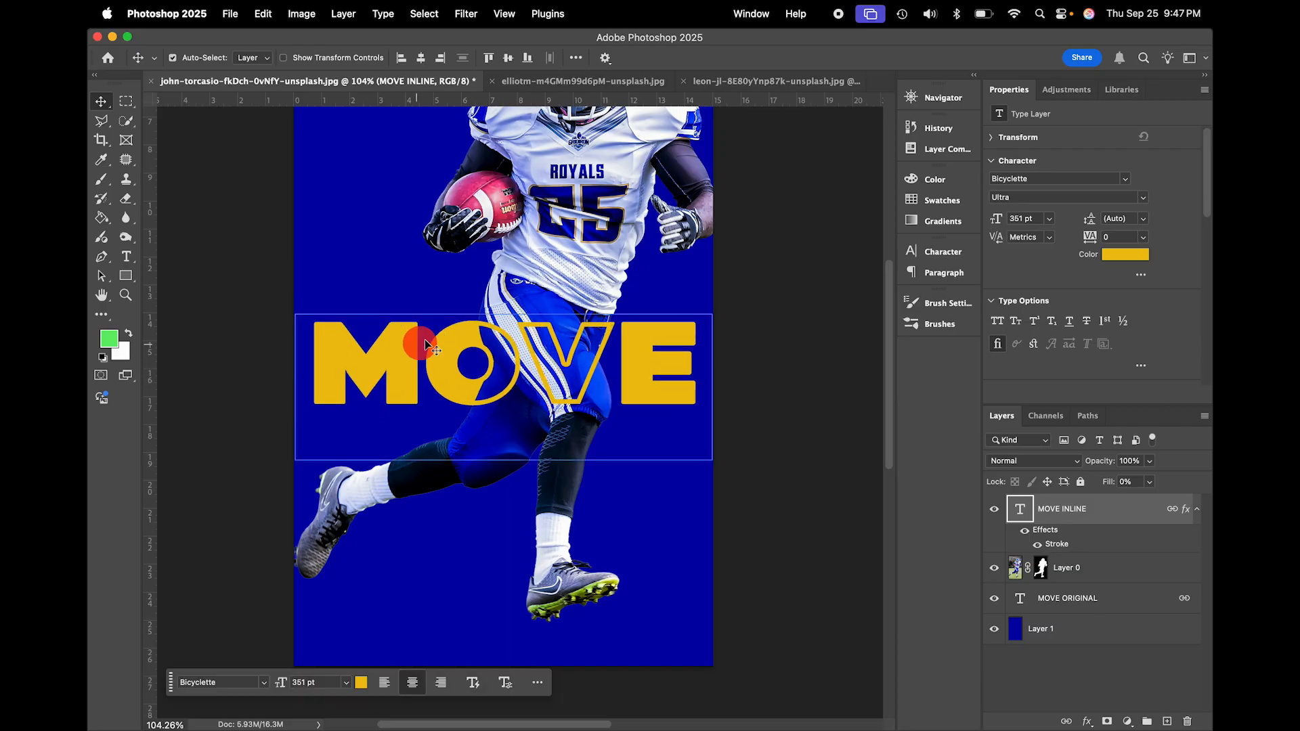
- Copy the MOVE INLINE and MOVE ORIGINAL layers into the green-background handstand document, between the cut-out athlete and the background
{"action": "scroll", "coordinate": [572, 346], "scroll_direction": "down", "scroll_amount": 3}
{"action": "left_click", "coordinate": [579, 340]}
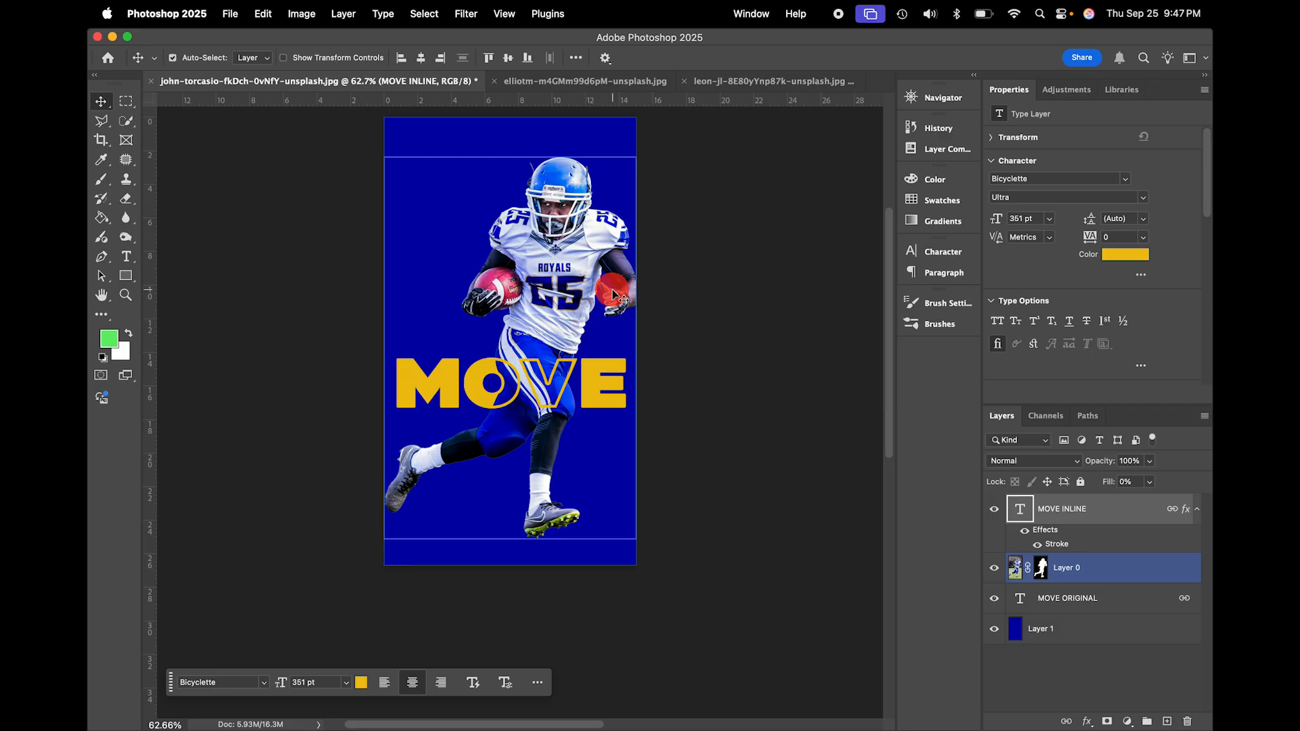
{"action": "scroll", "coordinate": [613, 290], "scroll_direction": "up", "scroll_amount": 2}
{"action": "left_click", "coordinate": [1122, 525]}
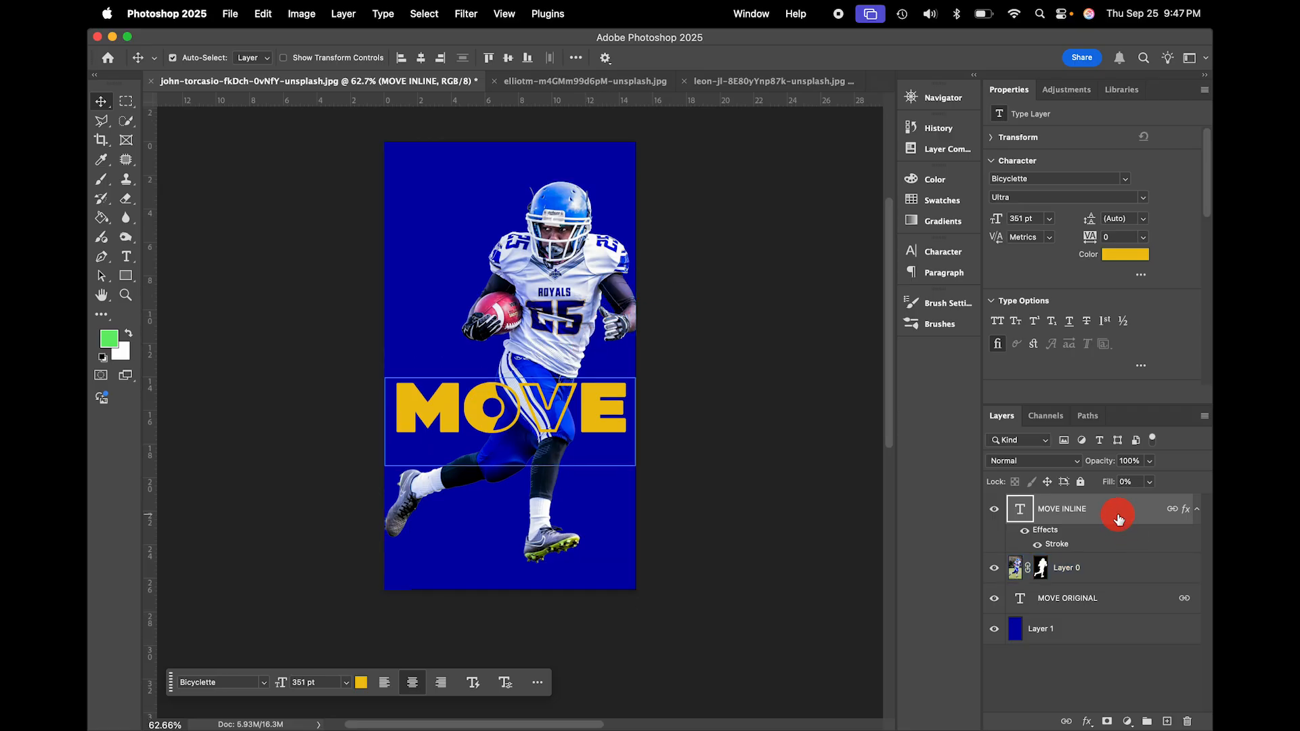
{"action": "left_click", "coordinate": [1125, 605], "text": "super"}
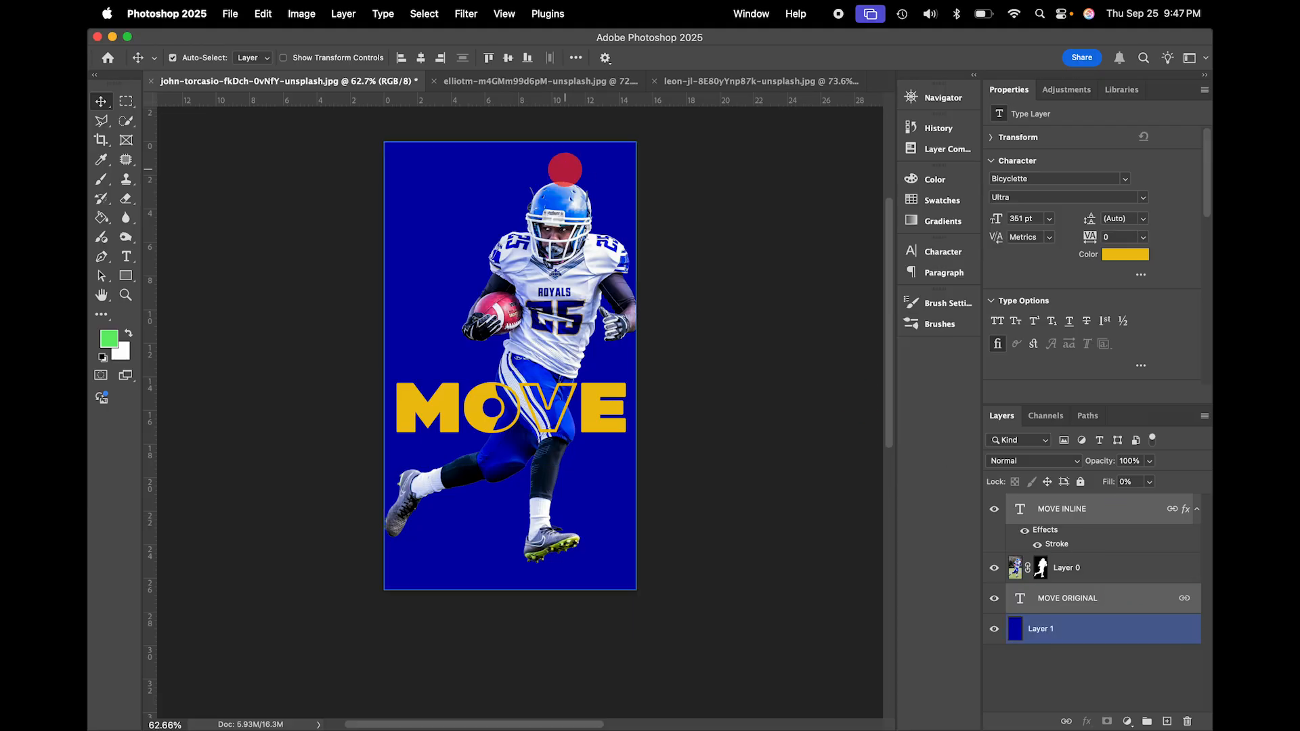
{"action": "left_click", "coordinate": [509, 84]}
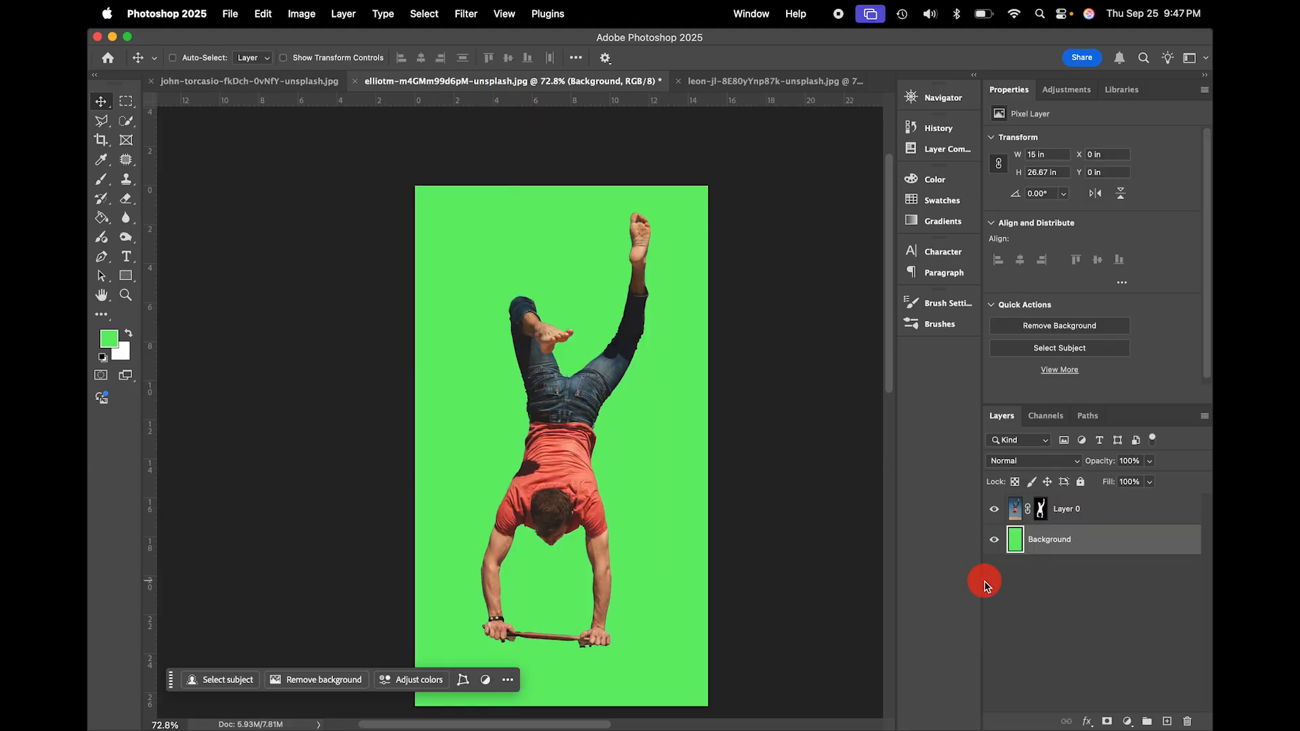
{"action": "left_click_drag", "start_coordinate": [986, 586], "coordinate": [986, 584]}
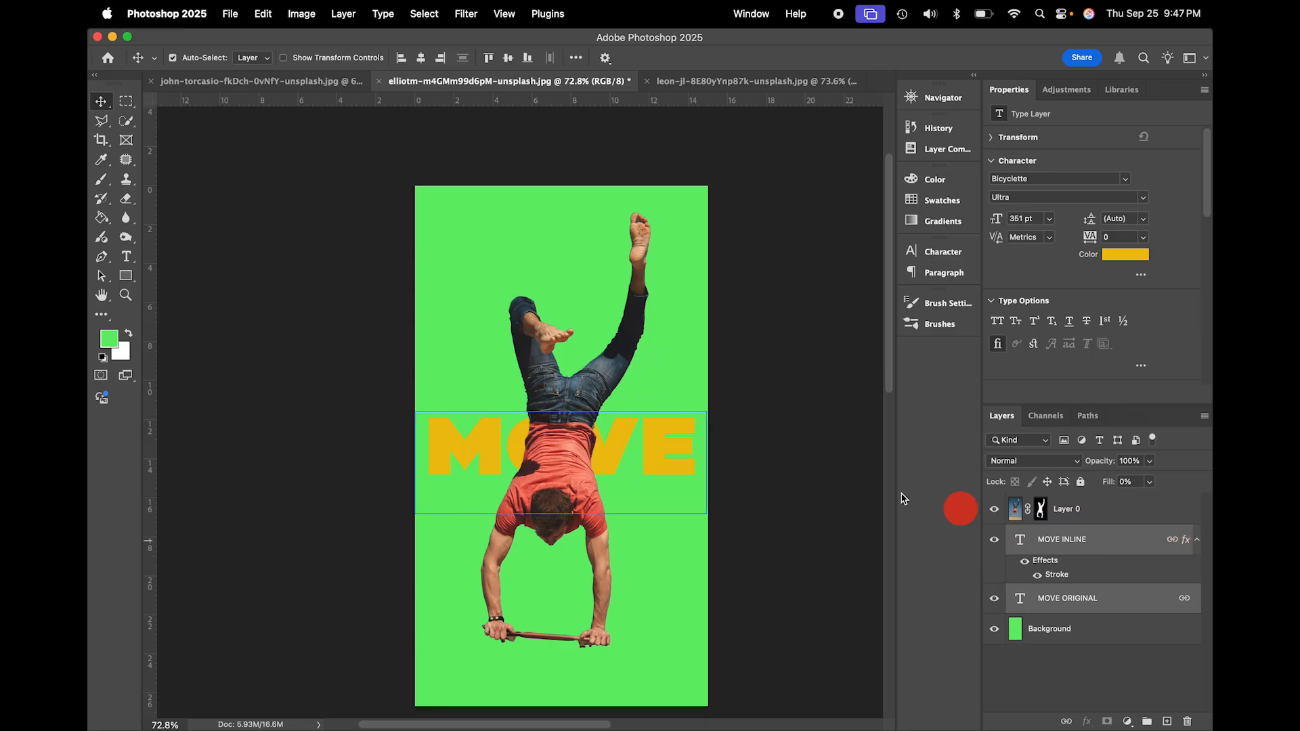
- Place the MOVE INLINE layer above the handstand athlete's layer and nudge the linked text slightly up
{"action": "left_click", "coordinate": [1161, 553]}
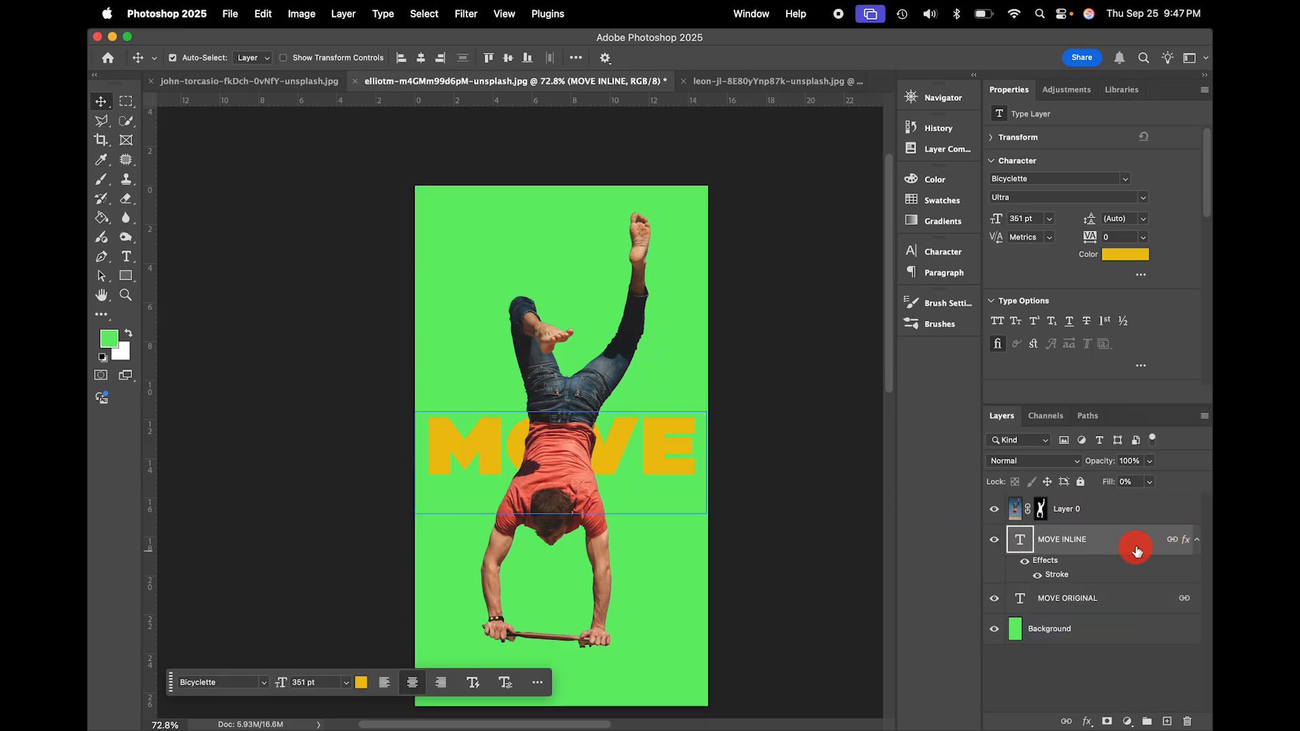
{"action": "left_click_drag", "start_coordinate": [1137, 550], "coordinate": [1129, 505]}
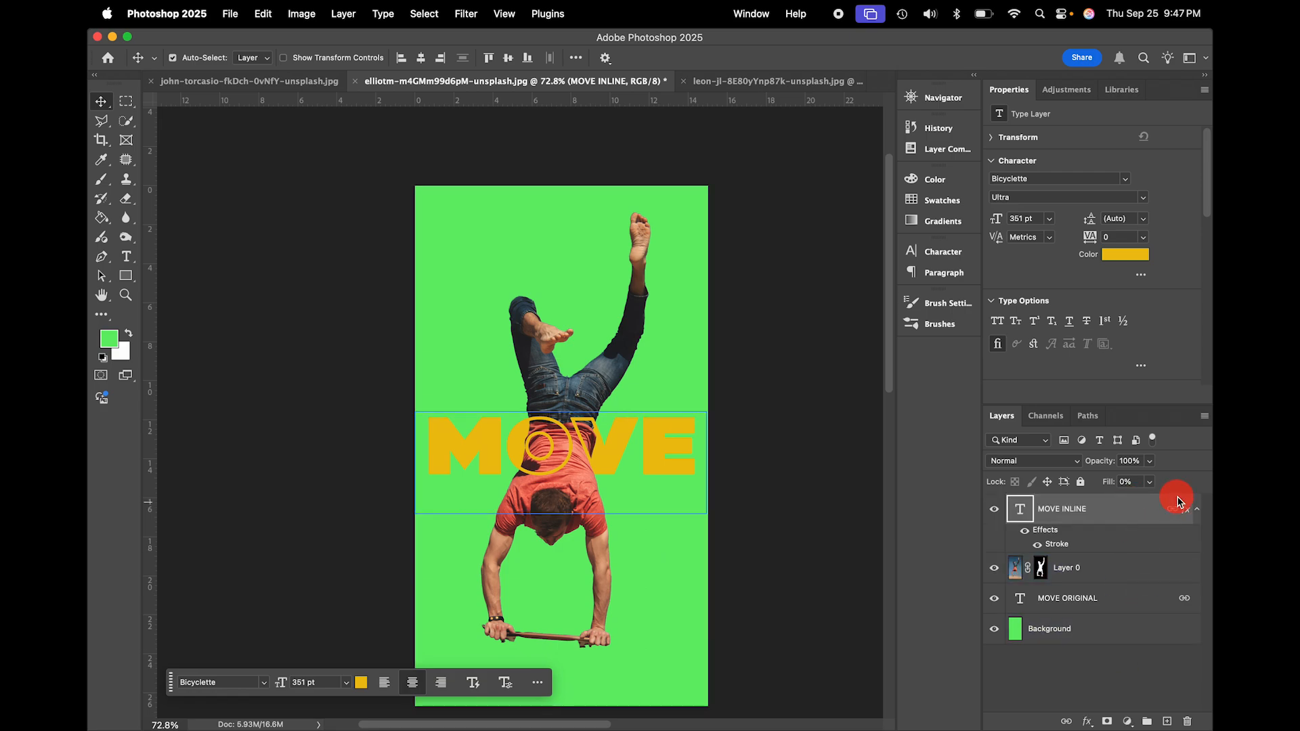
{"action": "mouse_move", "coordinate": [655, 446]}
{"action": "left_mouse_down"}
{"action": "mouse_move", "coordinate": [656, 384]}
{"action": "mouse_move", "coordinate": [653, 440]}
{"action": "left_mouse_up"}
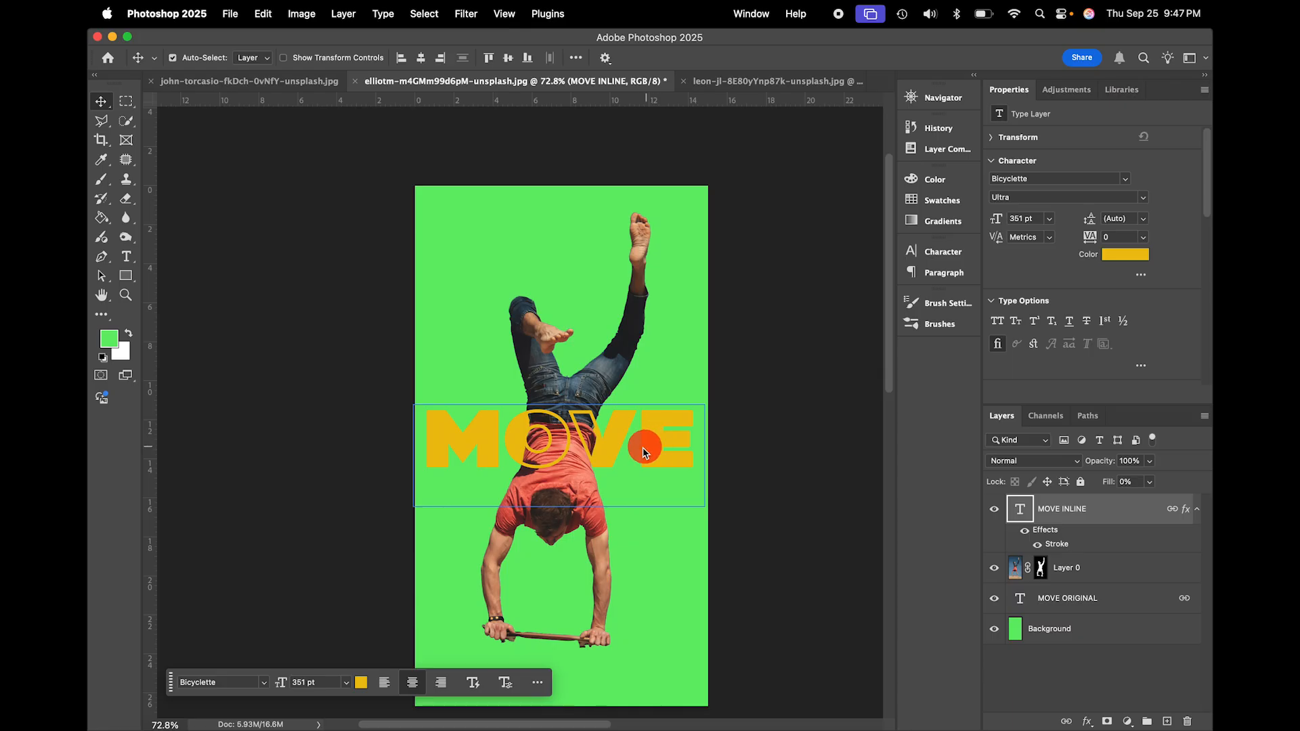
- Replace MOVE with YOUR in both text layers and rename them YOUR INLINE and YOUR ORIGINAL
{"action": "double_click", "coordinate": [1020, 508]}
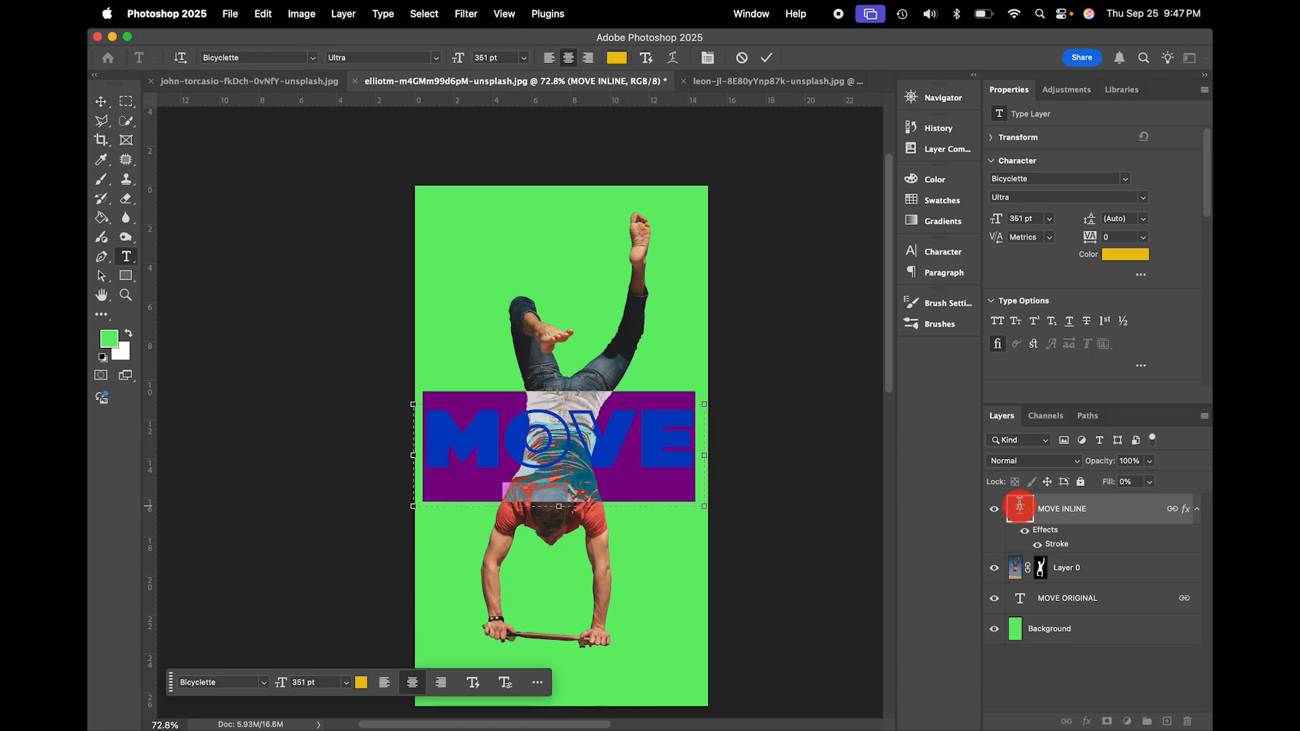
{"action": "type", "text": "YOUR"}
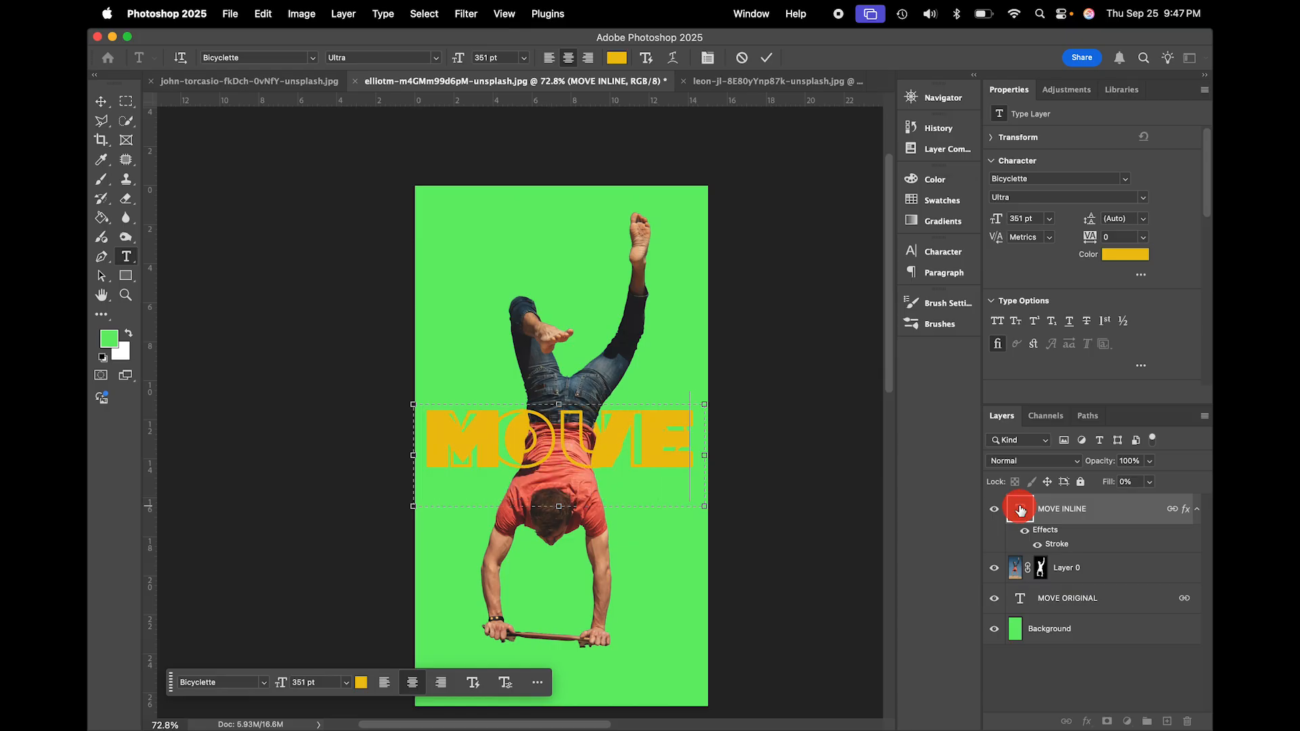
{"action": "left_click", "coordinate": [1024, 600]}
{"action": "double_click", "coordinate": [1022, 596]}
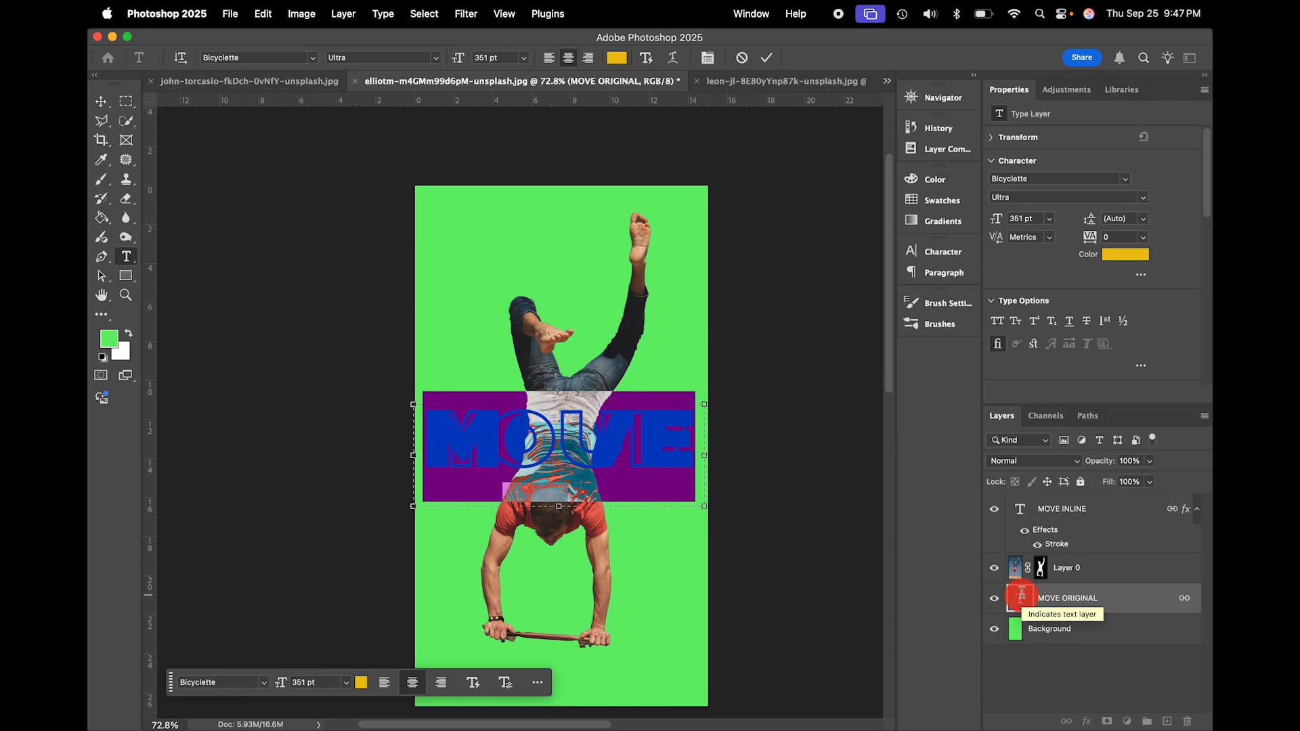
{"action": "type", "text": "YOUR"}
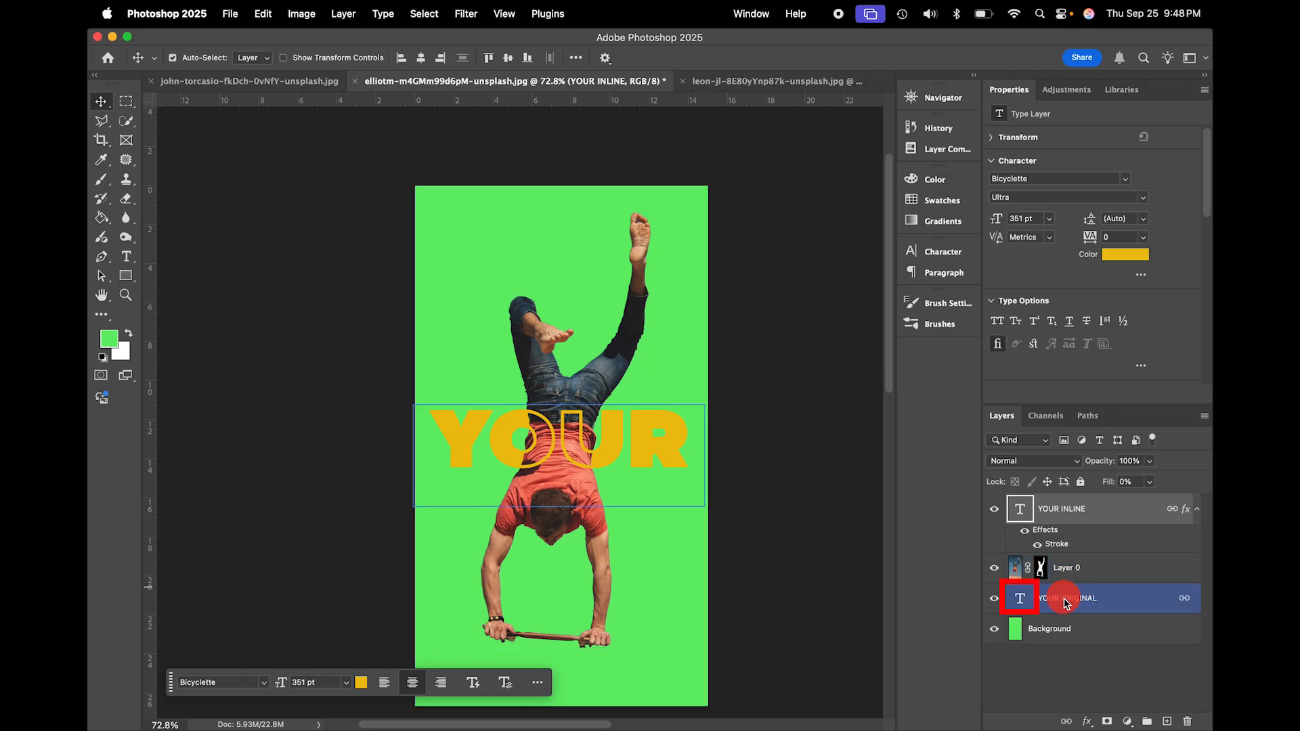
- Set the fill colour of the YOUR ORIGINAL text to orange-red, hex D84D02
{"action": "double_click", "coordinate": [1020, 599]}
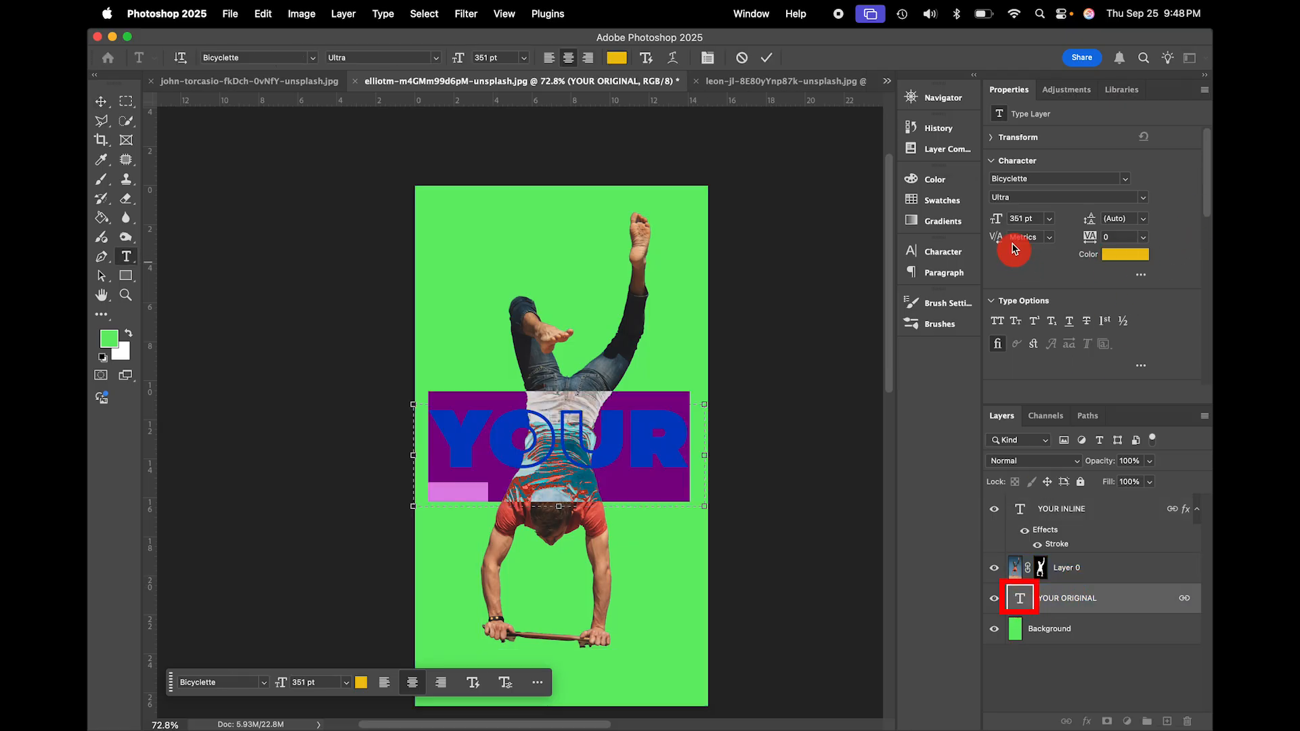
{"action": "left_click", "coordinate": [1113, 255]}
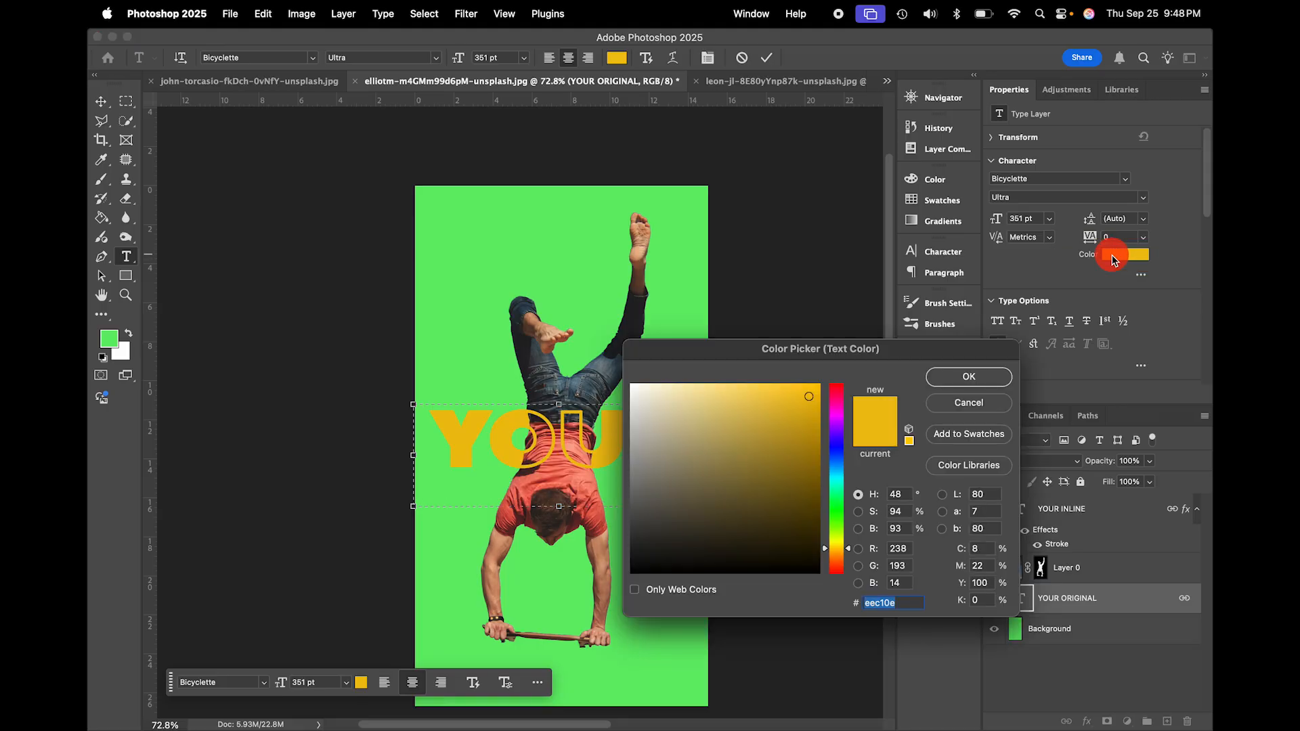
{"action": "type", "text": "D"}
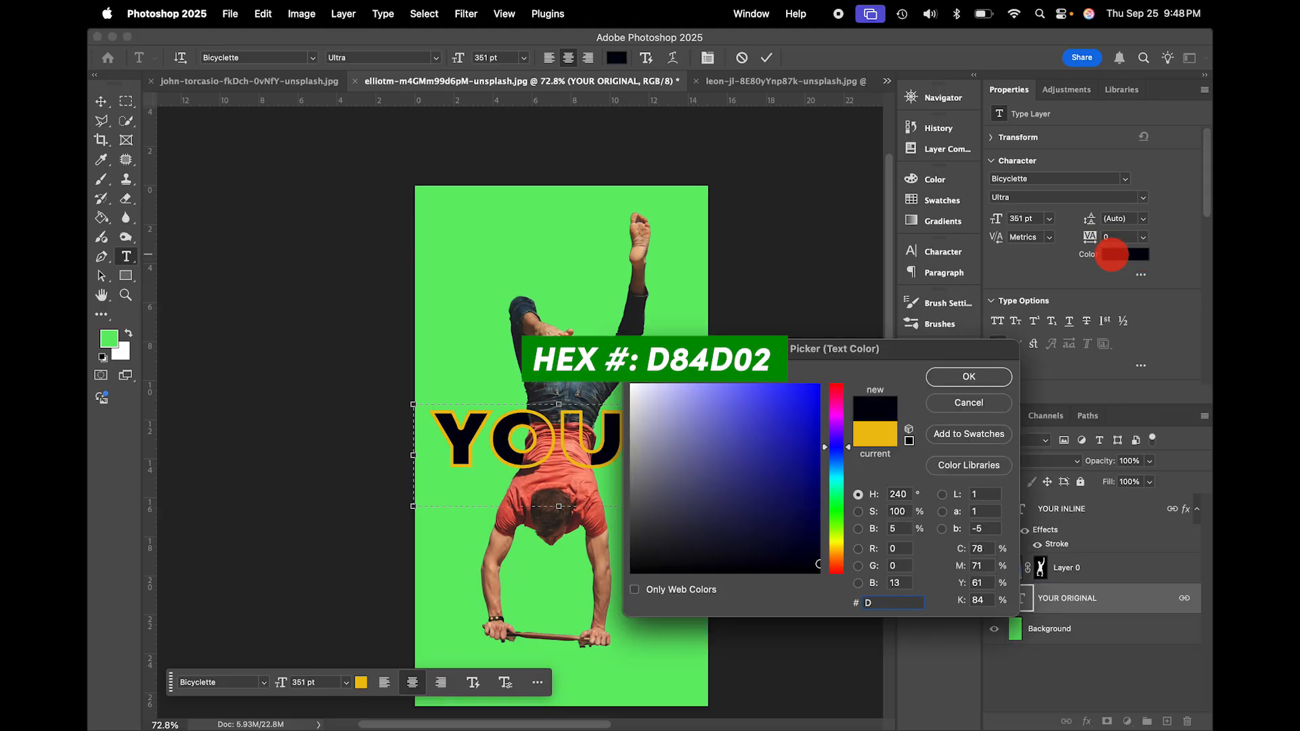
{"action": "type", "text": "84"}
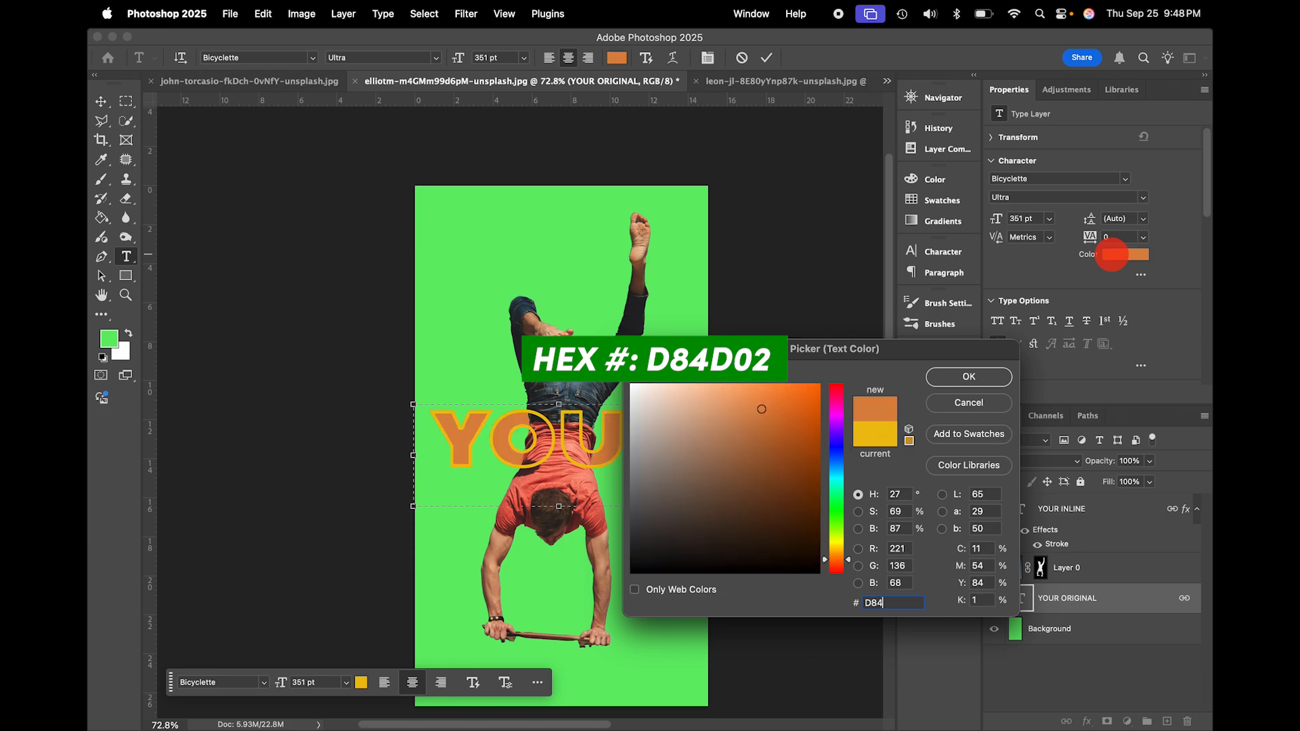
{"action": "type", "text": "D"}
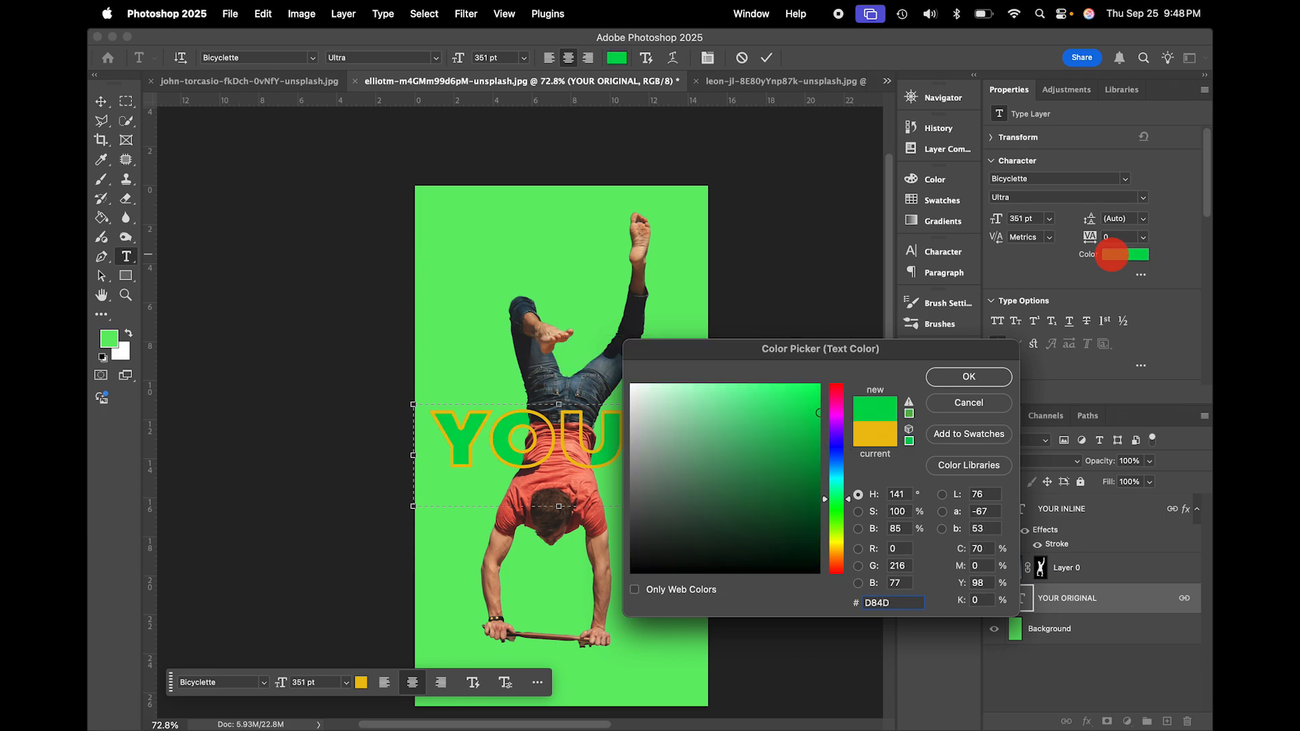
{"action": "type", "text": "02"}
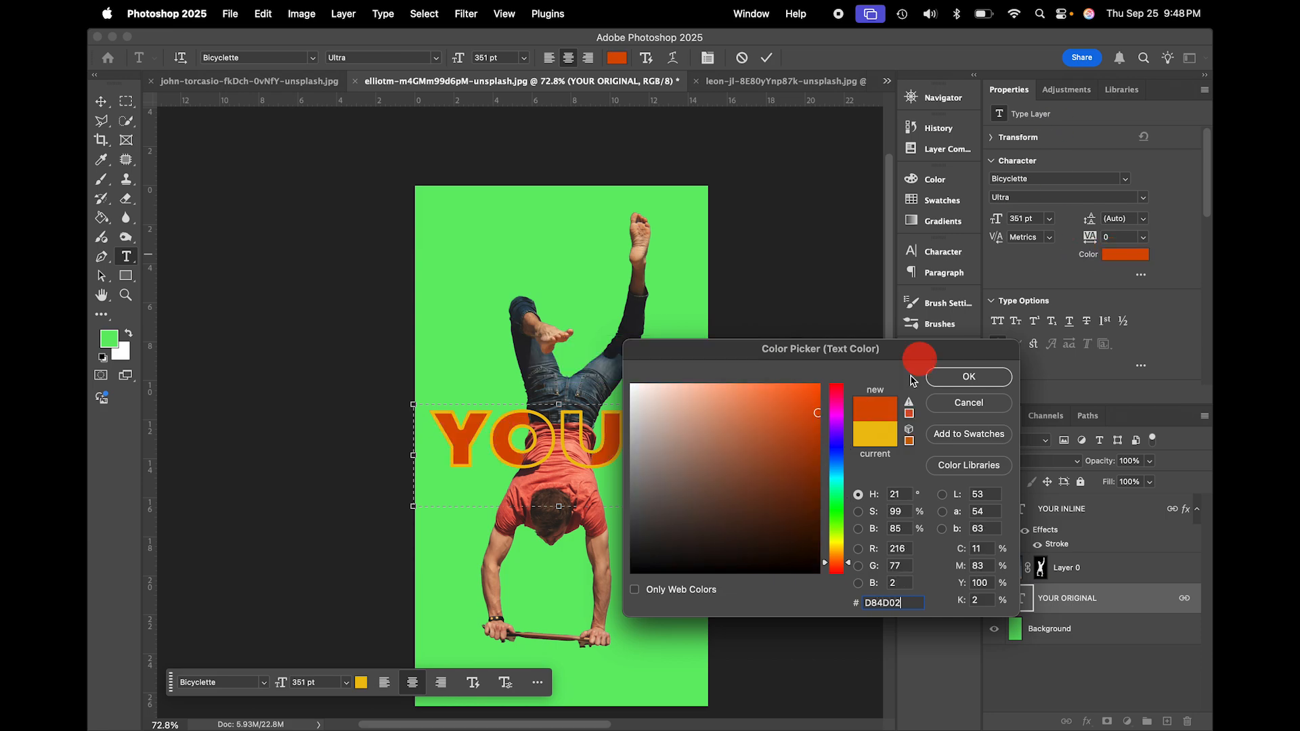
{"action": "left_click", "coordinate": [952, 378]}
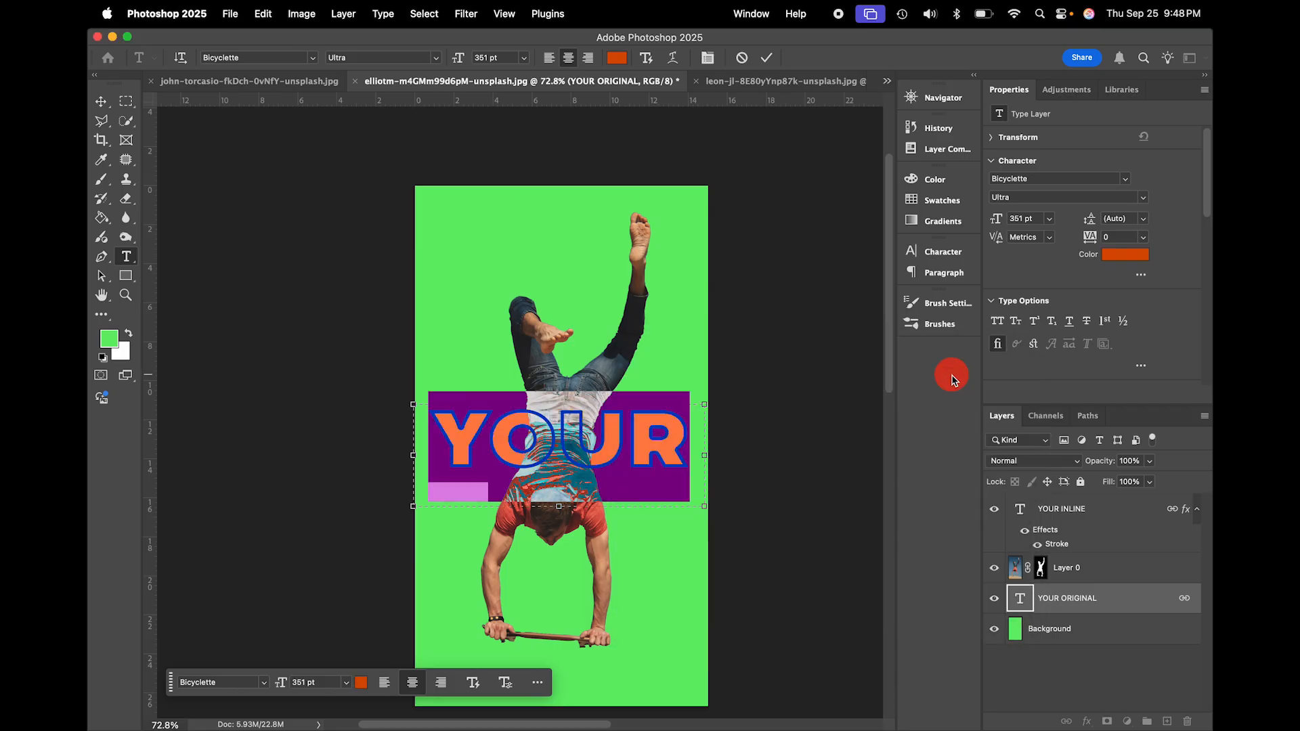
- Recolour the YOUR INLINE layer's stroke to match the filled YOUR text by sampling its orange-red, d84d02
{"action": "left_click", "coordinate": [1108, 520]}
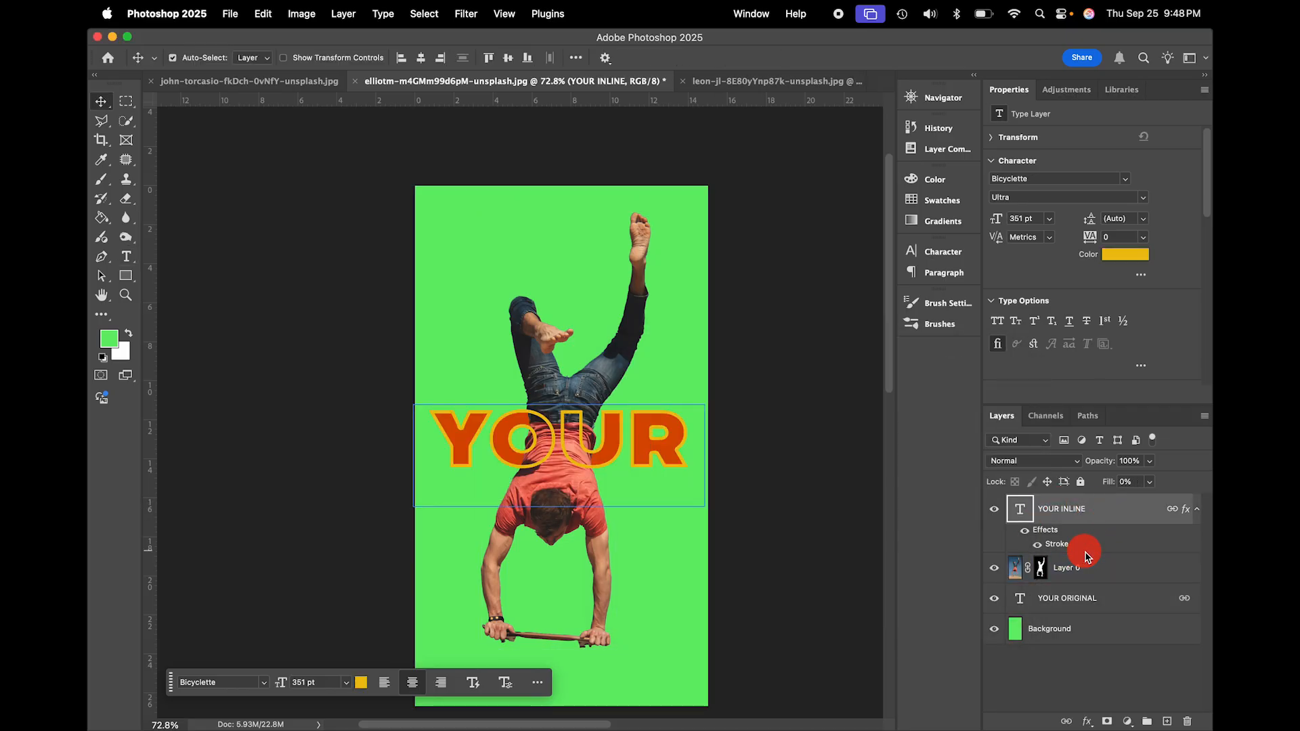
{"action": "left_click", "coordinate": [719, 444]}
{"action": "left_click", "coordinate": [1156, 567]}
{"action": "left_click", "coordinate": [1130, 547]}
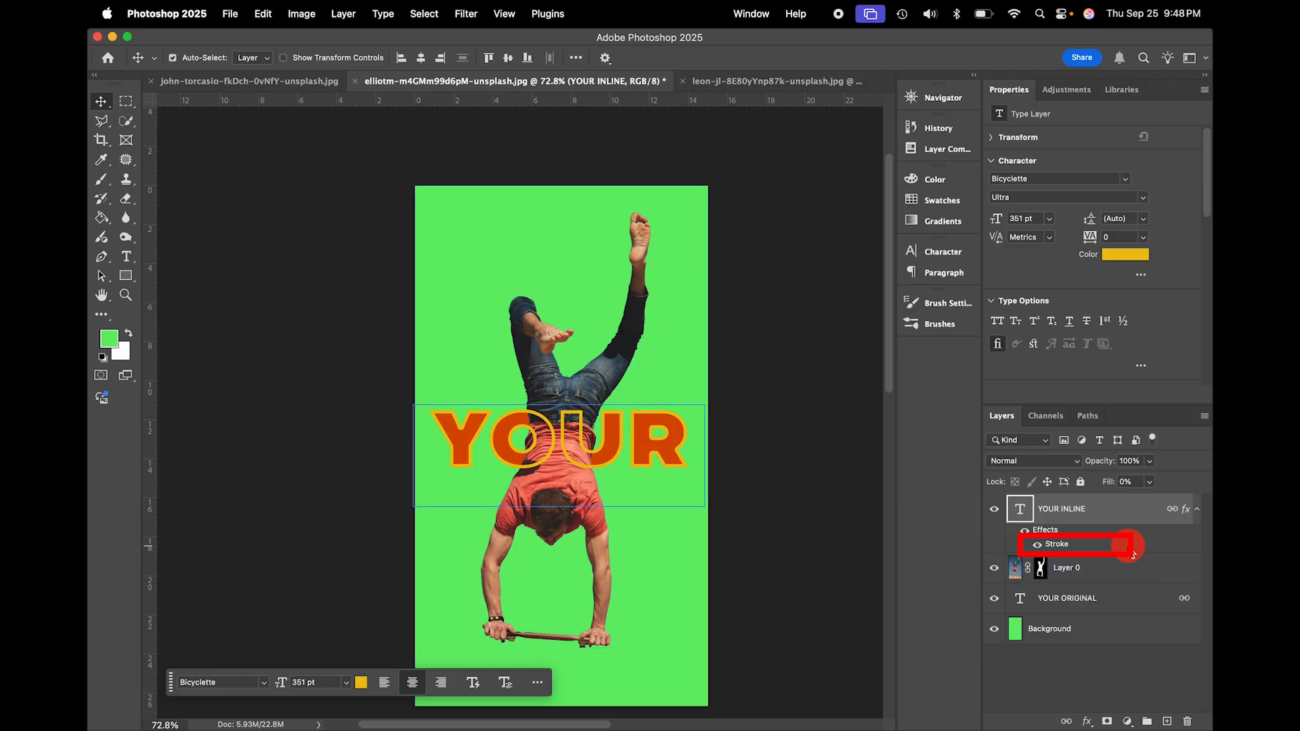
{"action": "double_click", "coordinate": [1070, 548]}
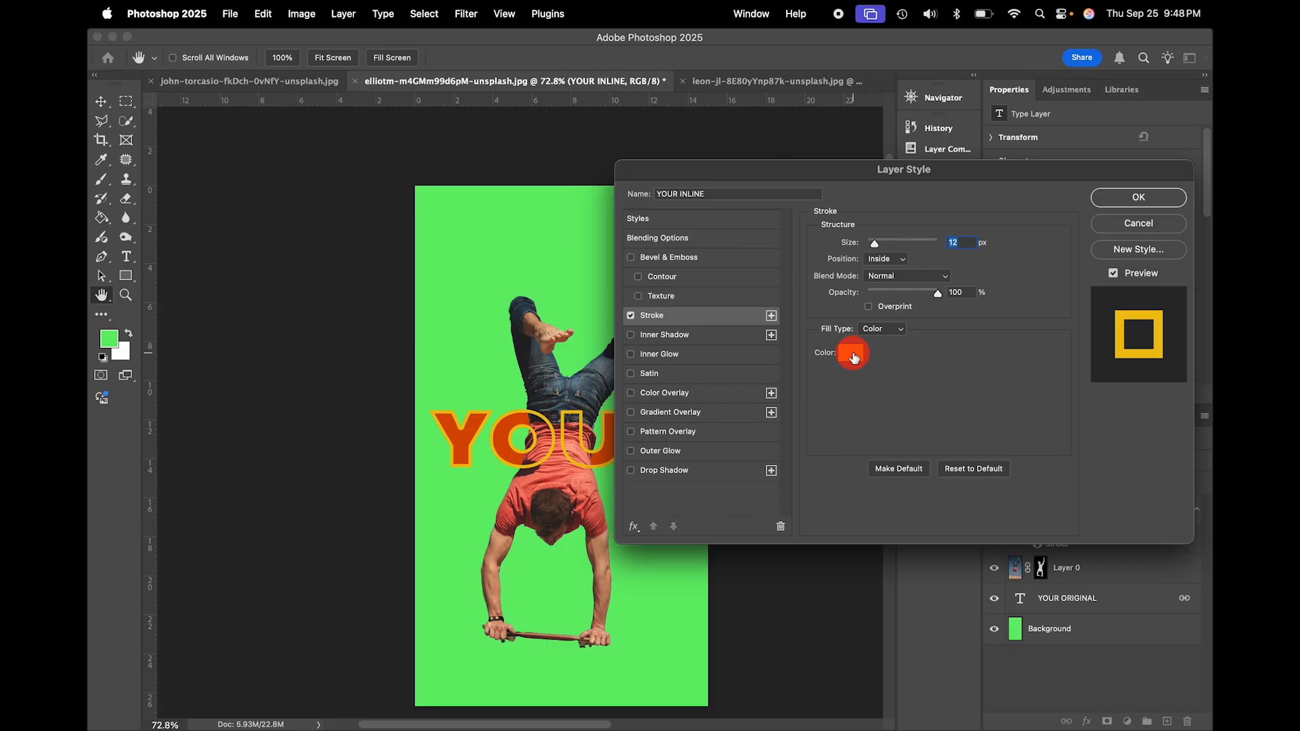
{"action": "left_click", "coordinate": [852, 352]}
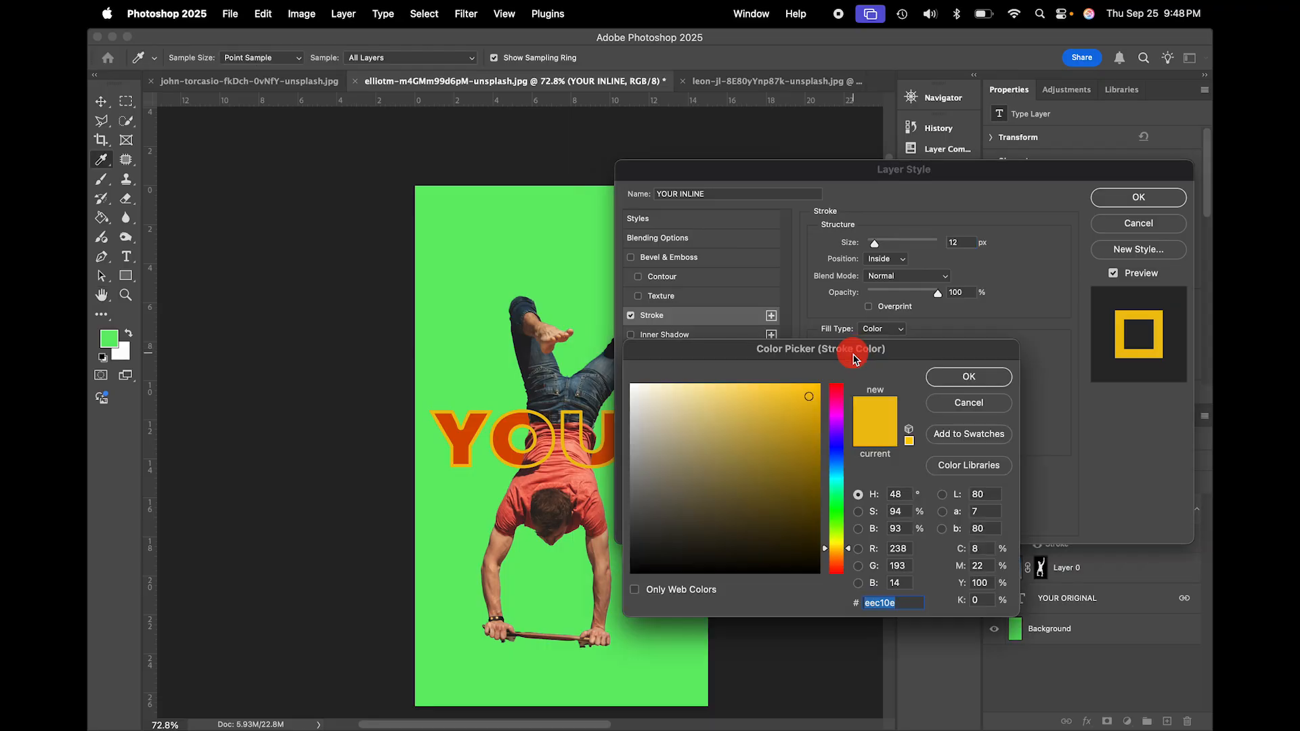
{"action": "left_click", "coordinate": [462, 438]}
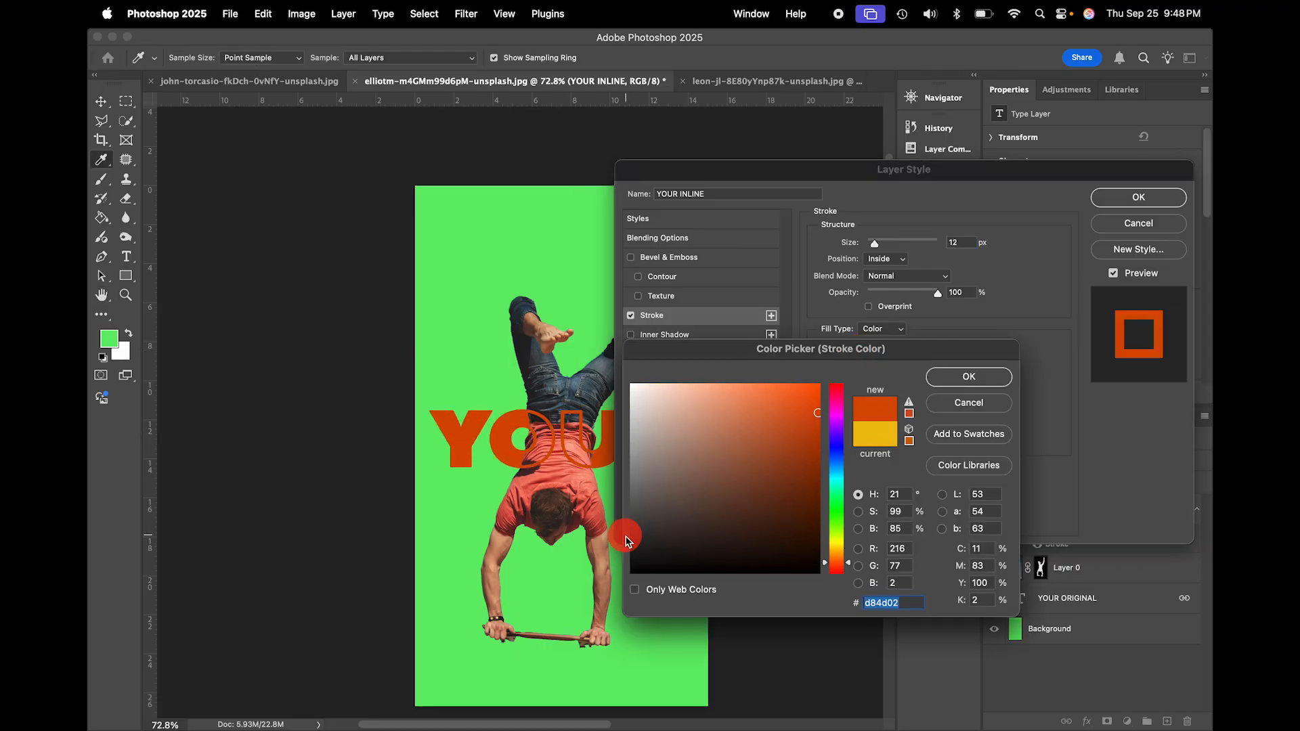
{"action": "left_click", "coordinate": [956, 383]}
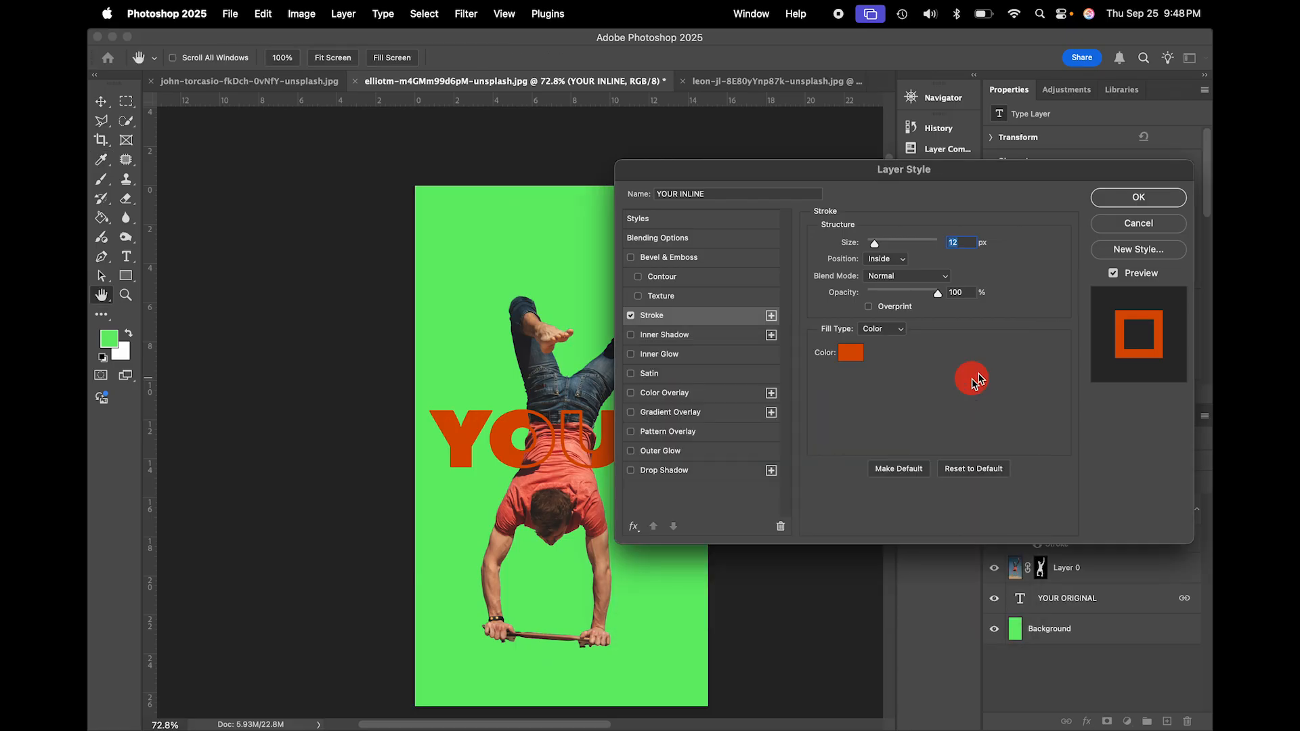
{"action": "left_click", "coordinate": [1168, 201]}
{"action": "left_click", "coordinate": [1115, 562]}
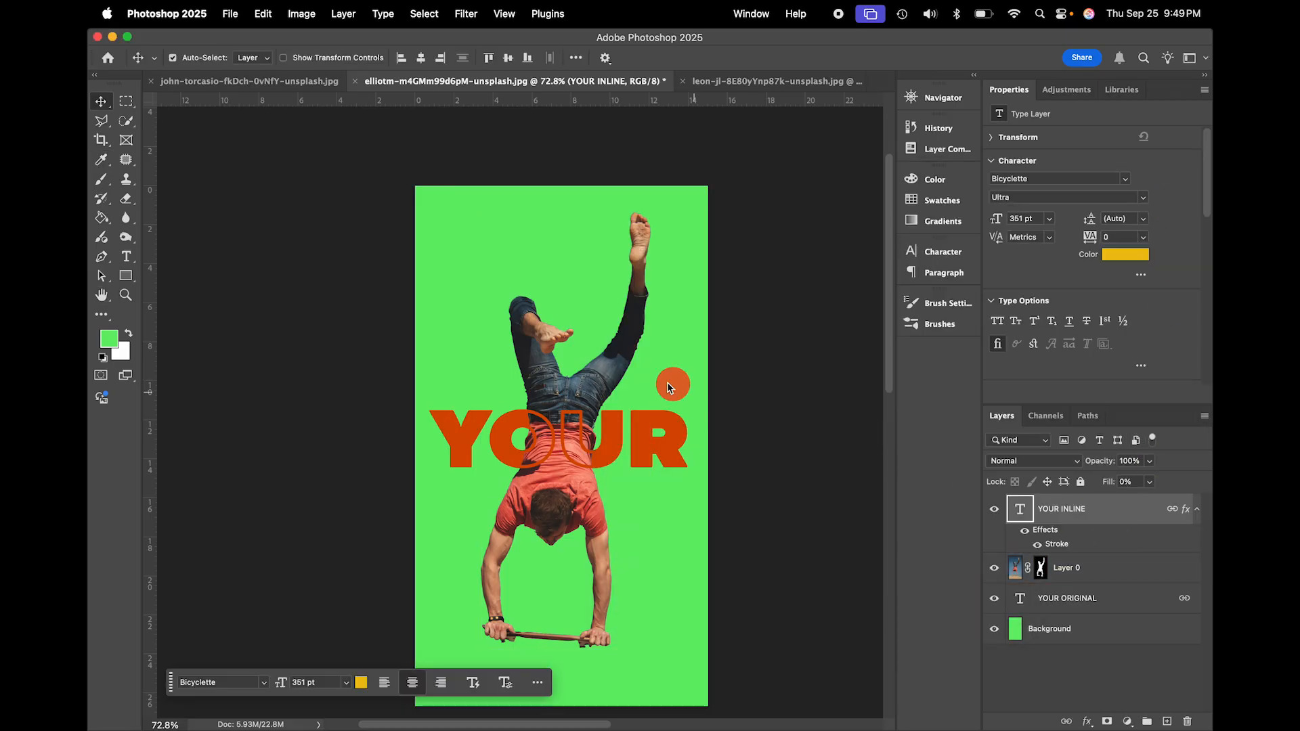
- Move the linked YOUR text up over the handstand athlete's hips and upper jeans
{"action": "left_click", "coordinate": [661, 431]}
{"action": "left_click_drag", "start_coordinate": [661, 430], "coordinate": [672, 397]}
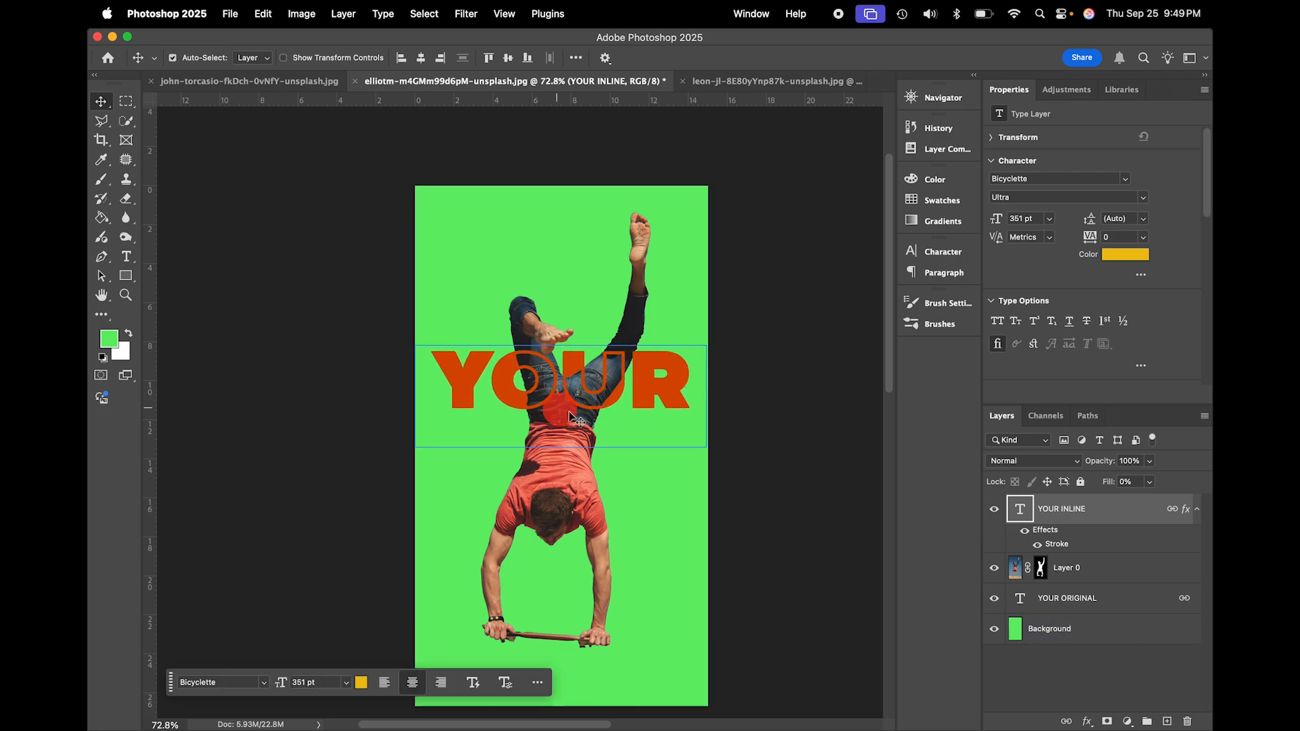
{"action": "left_click", "coordinate": [481, 458]}
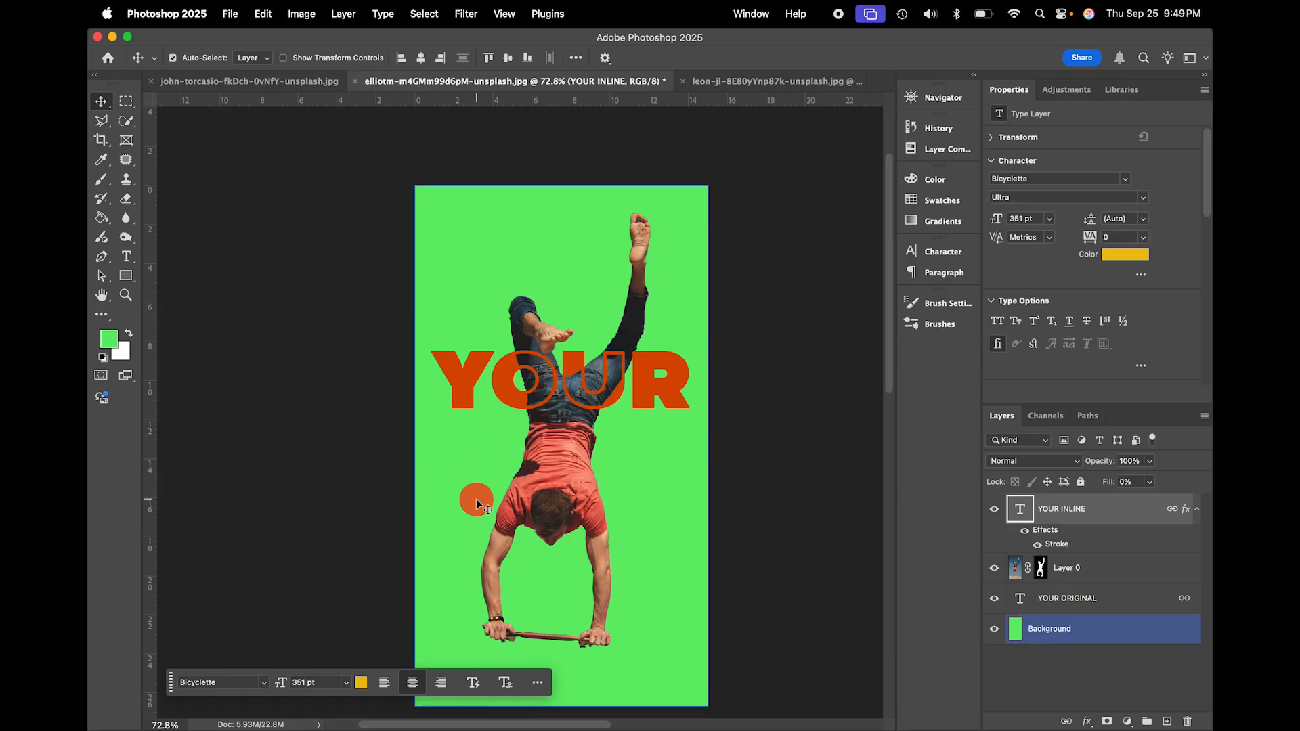
- Copy the MOVE INLINE and MOVE ORIGINAL layers into the yellow-background dancer document and place MOVE ORIGINAL beneath the Subject layer
{"action": "left_click_drag", "start_coordinate": [477, 498], "coordinate": [769, 88]}
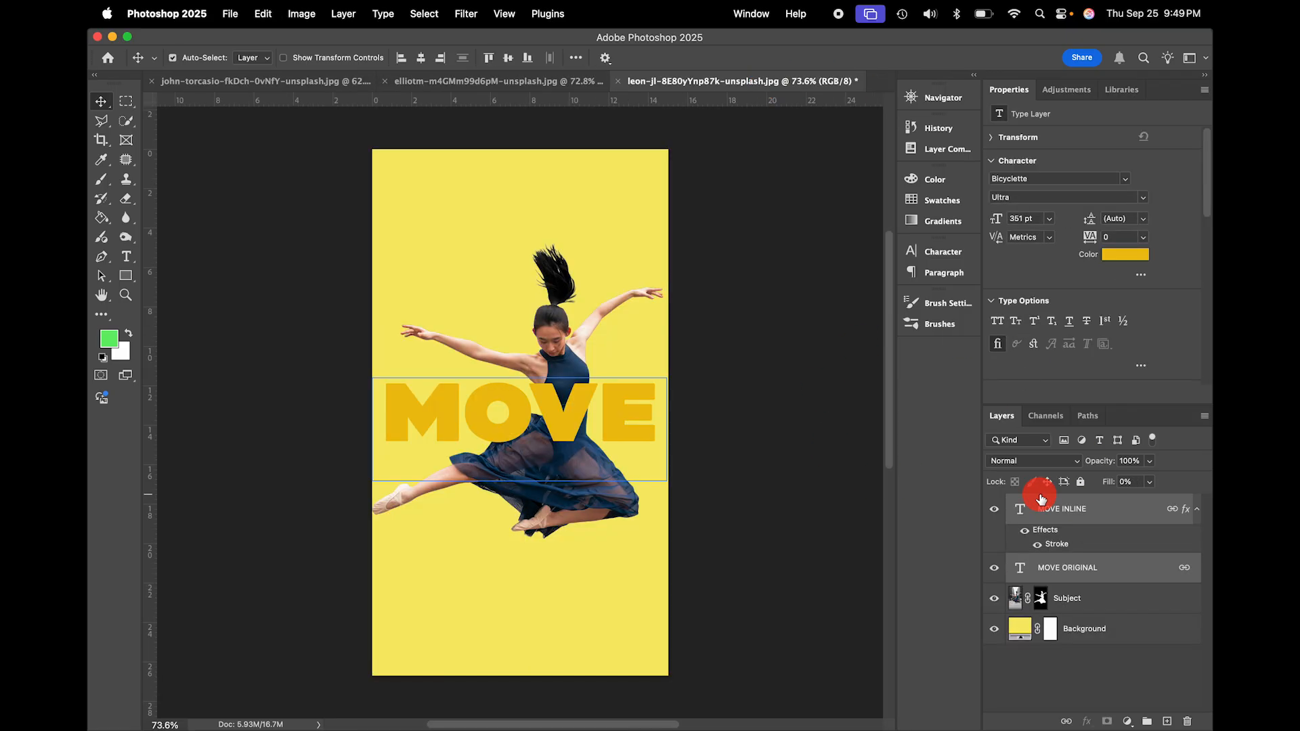
{"action": "left_click", "coordinate": [1128, 572]}
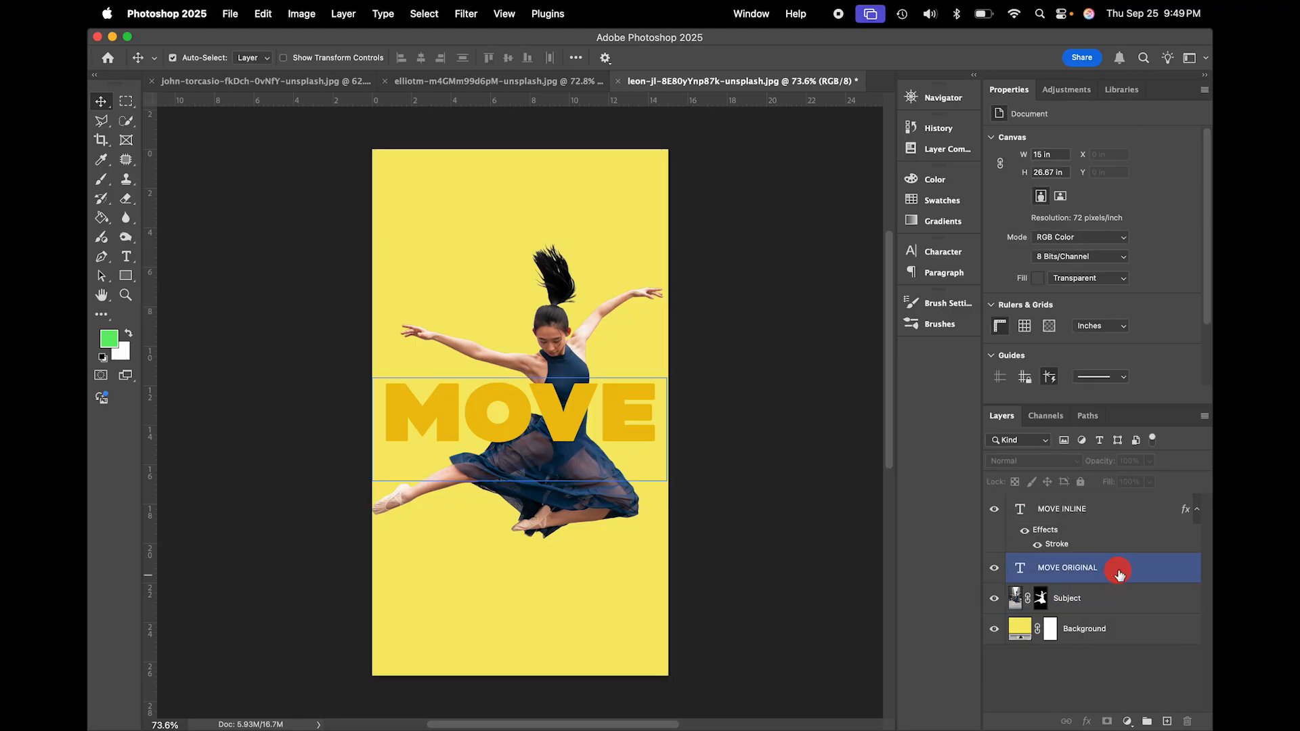
{"action": "left_click_drag", "start_coordinate": [1119, 575], "coordinate": [1111, 596]}
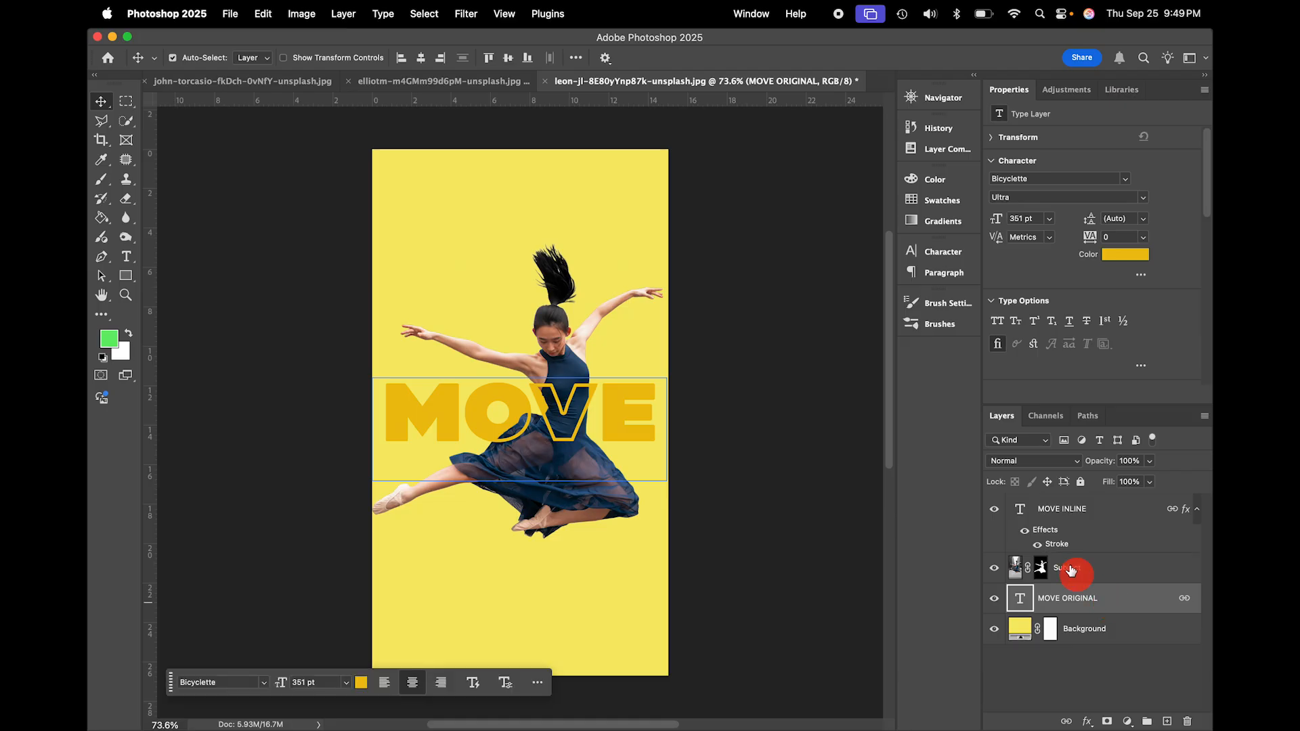
- Replace the word MOVE with BODY in both the MOVE ORIGINAL and MOVE INLINE text layers
{"action": "left_click", "coordinate": [1102, 525]}
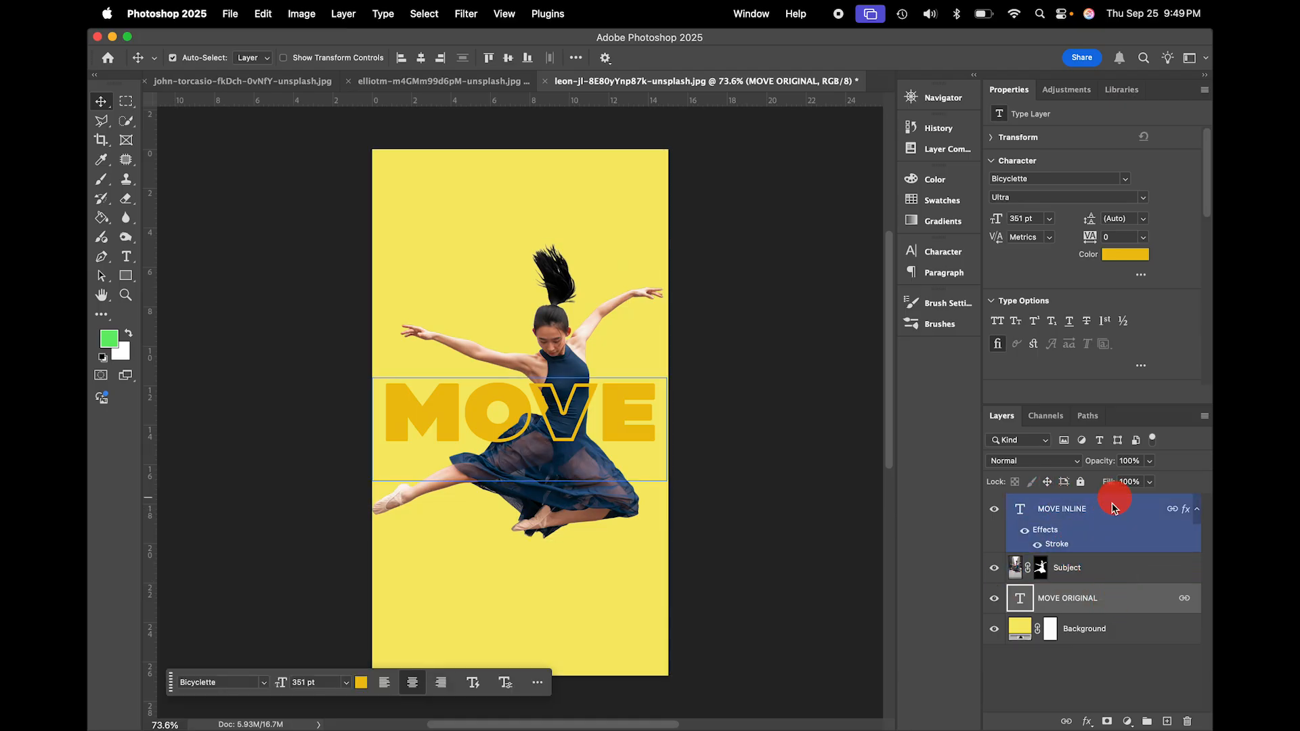
{"action": "left_click", "coordinate": [1040, 593]}
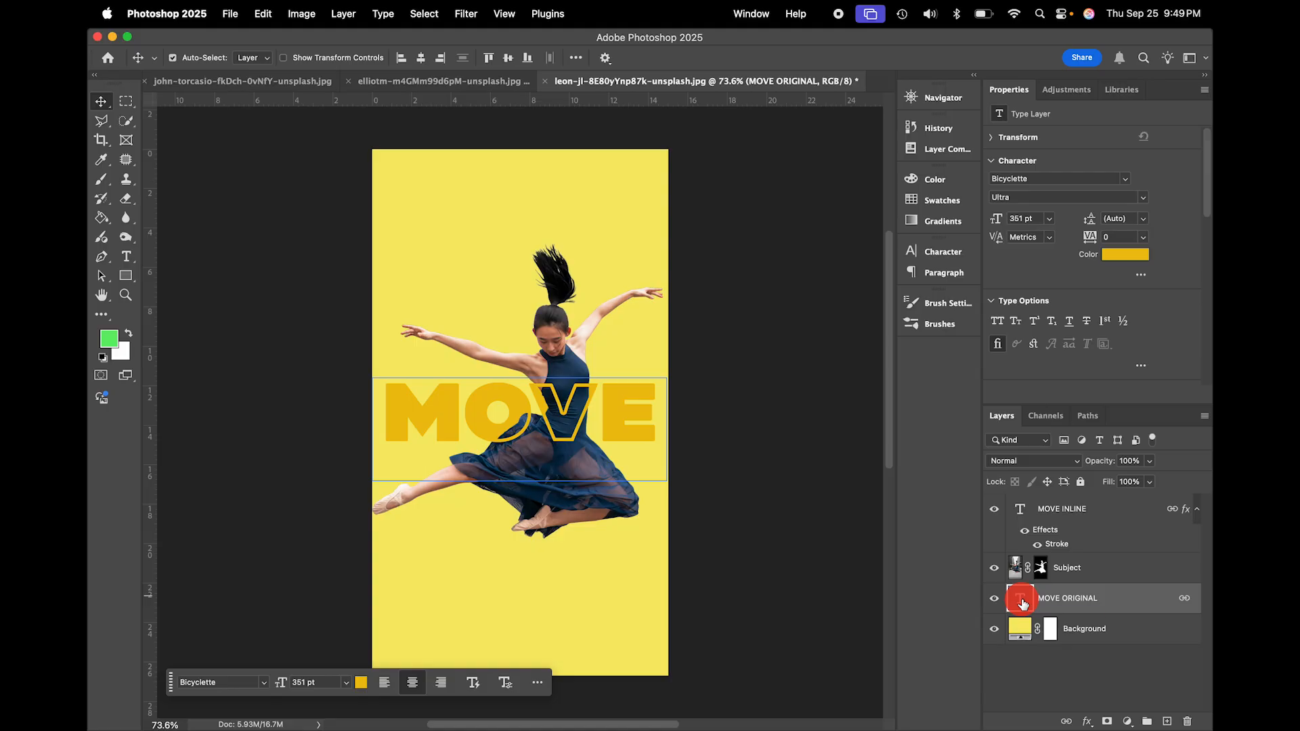
{"action": "double_click", "coordinate": [1022, 598]}
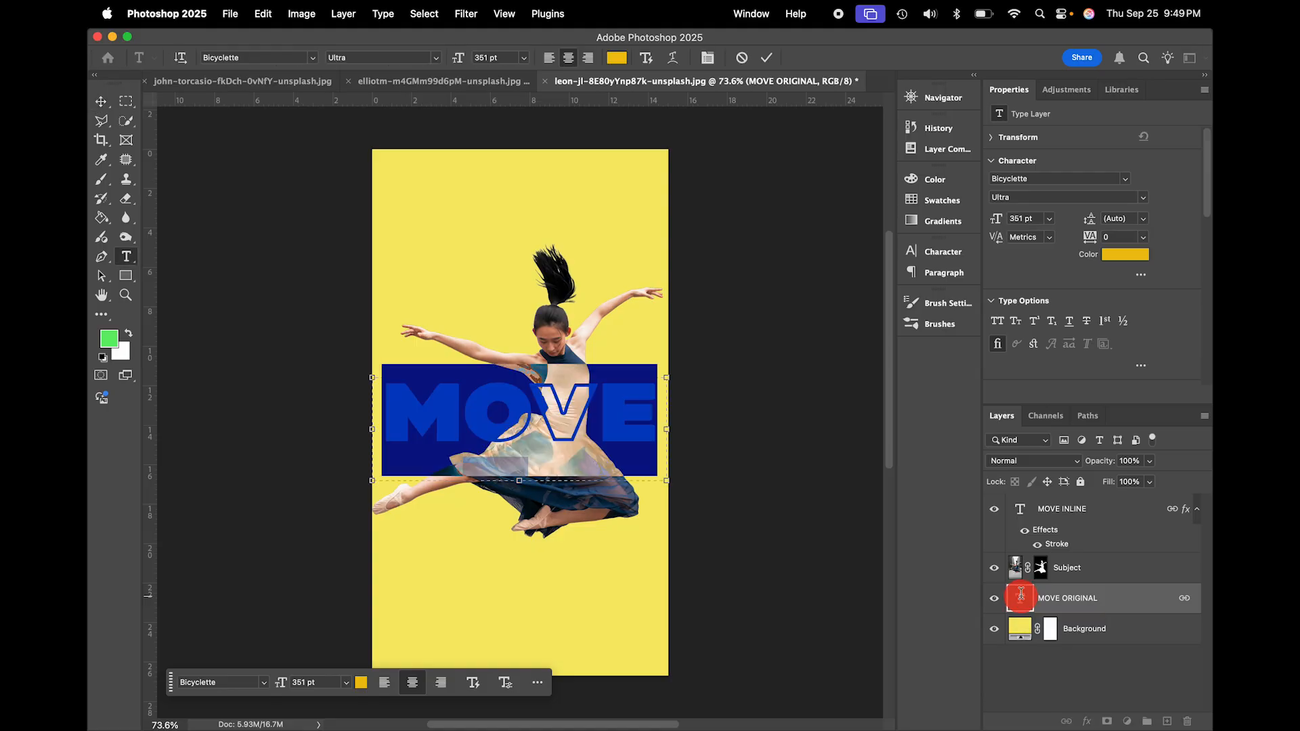
{"action": "type", "text": "BOU"}
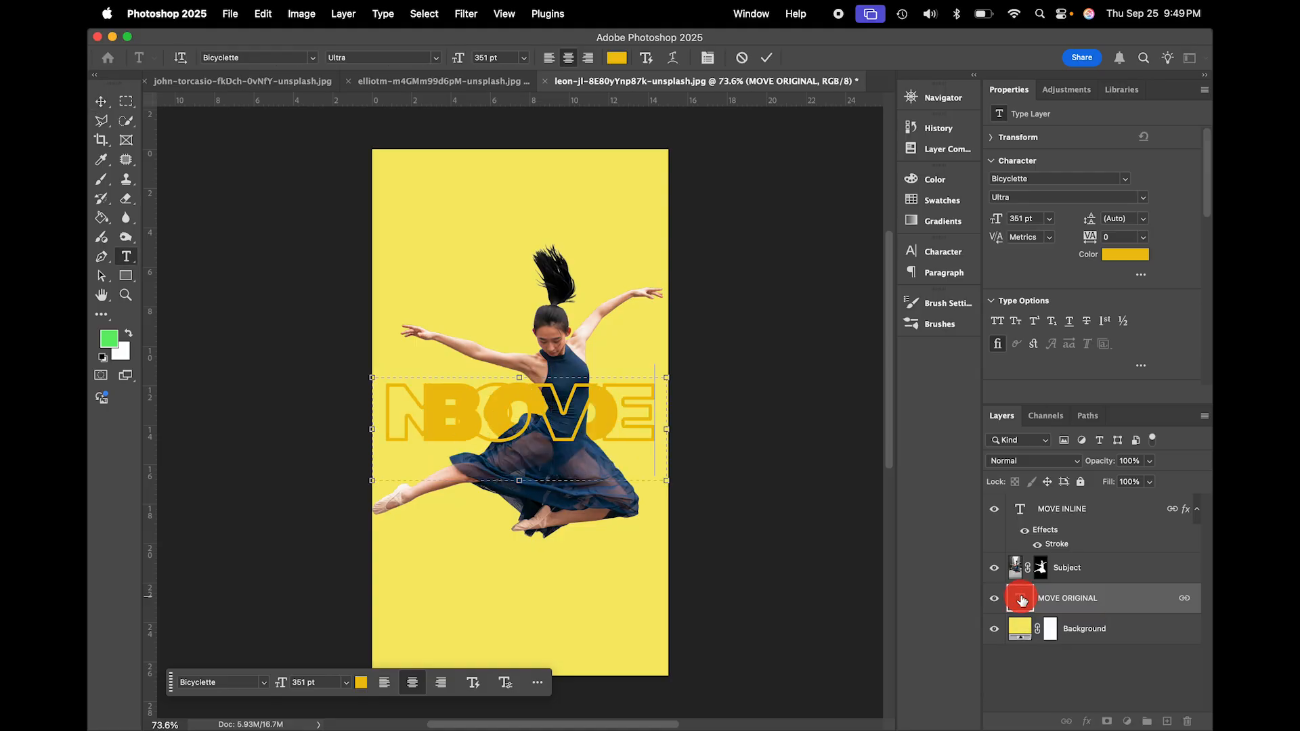
{"action": "type", "text": "N"}
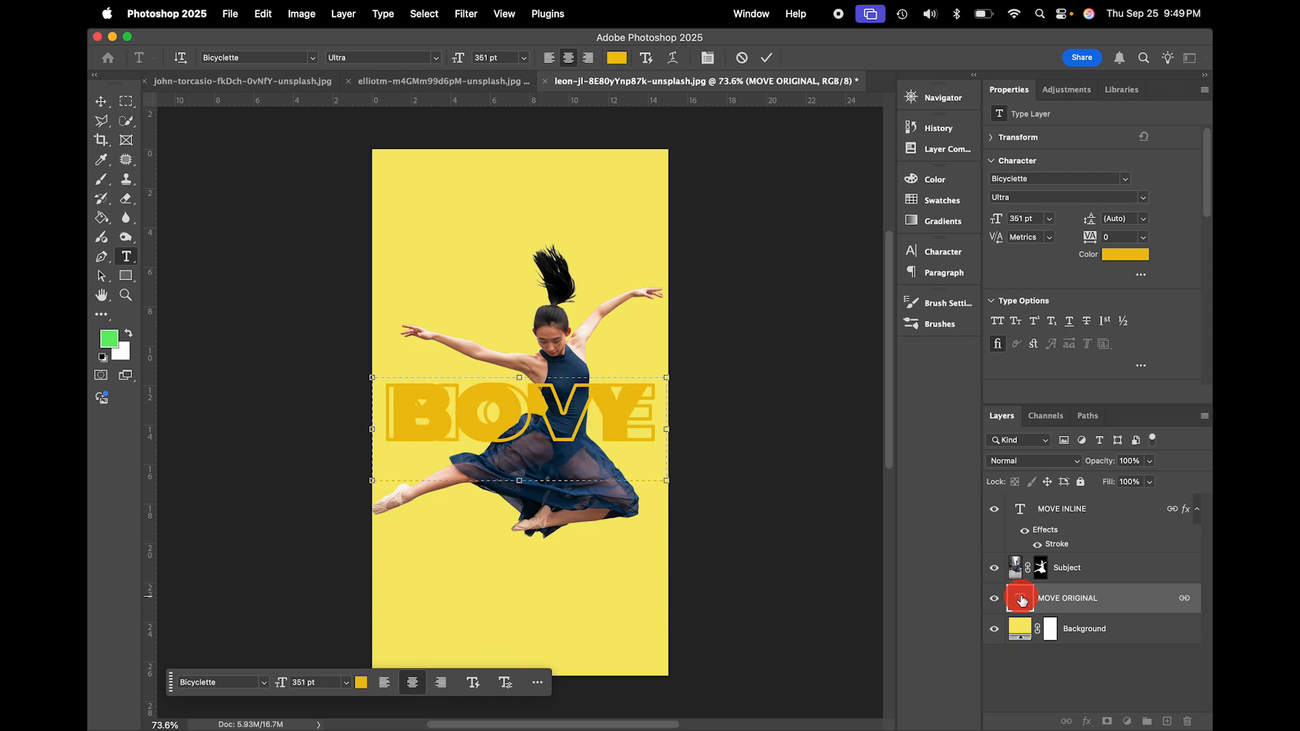
{"action": "left_click", "coordinate": [767, 60]}
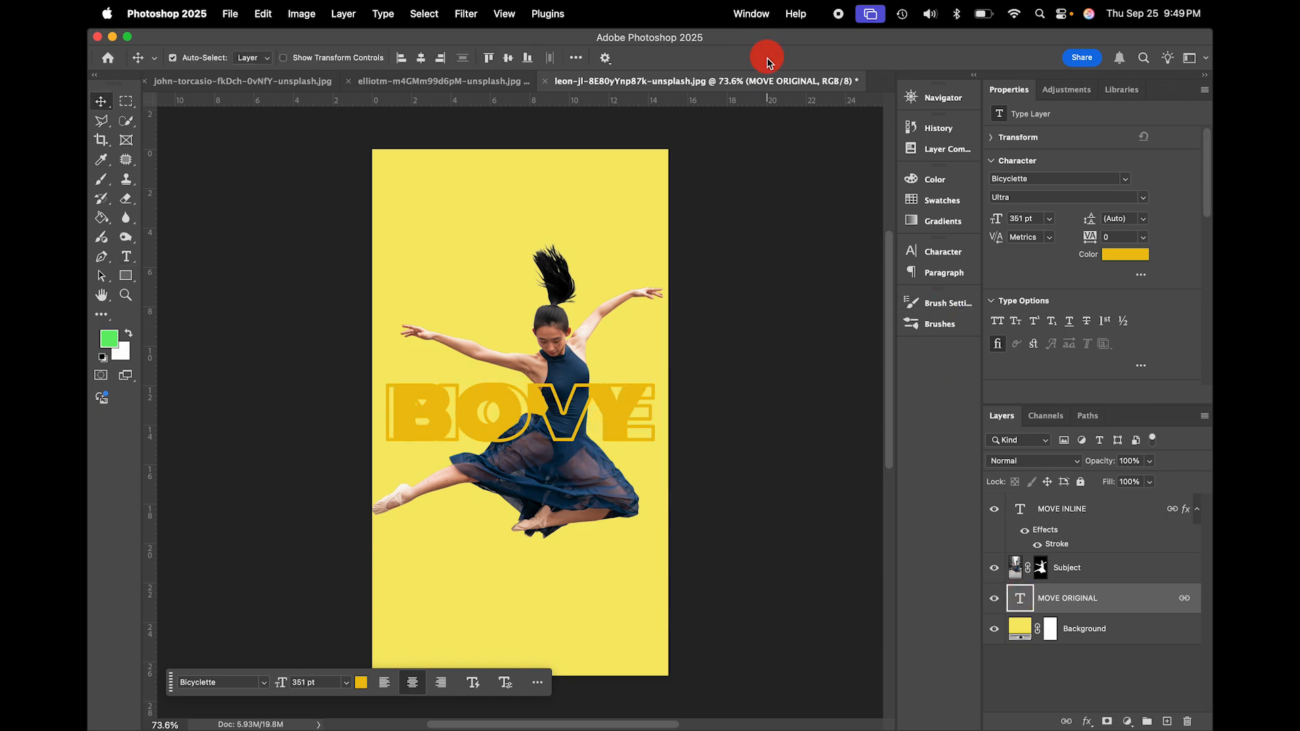
{"action": "left_click", "coordinate": [1016, 531]}
{"action": "double_click", "coordinate": [1018, 507]}
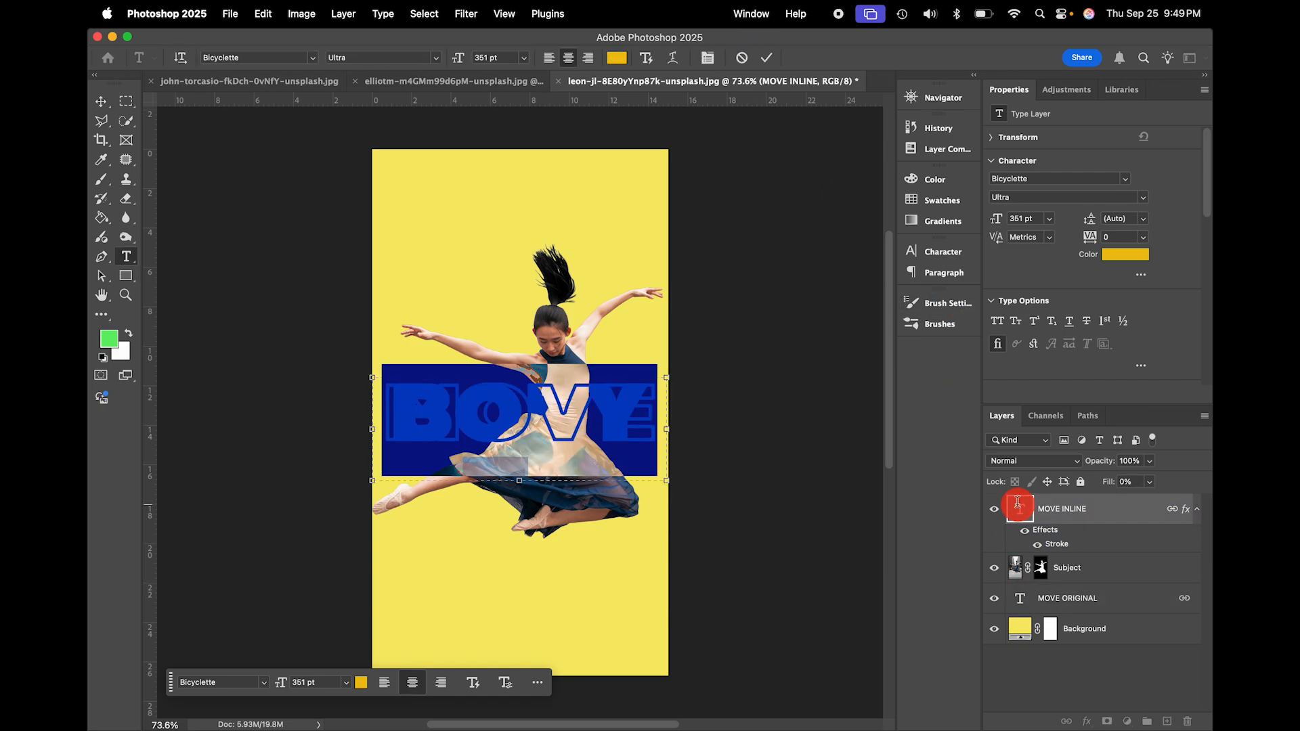
{"action": "type", "text": "BODY"}
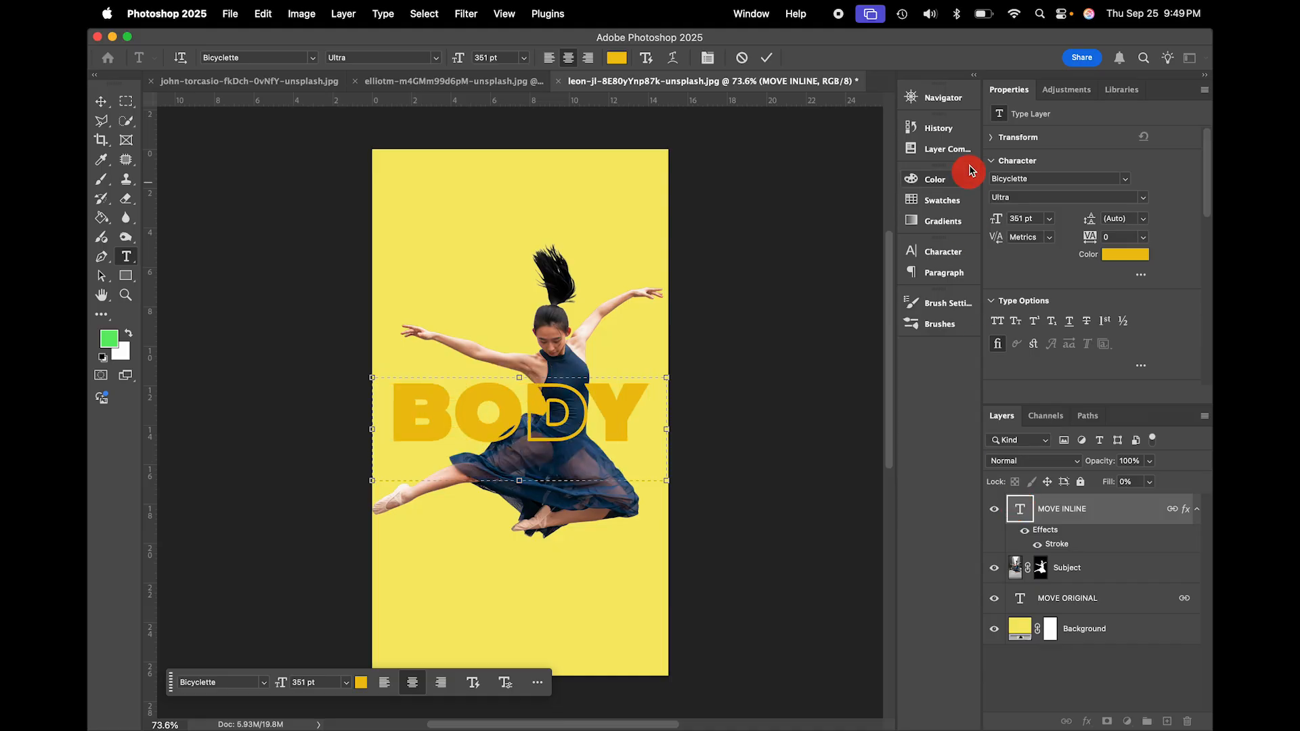
{"action": "left_click", "coordinate": [766, 58]}
{"action": "key", "text": "v"}
- Set the fill colour of the BODY text on the MOVE ORIGINAL layer to red, hex EE0E4D
{"action": "left_click", "coordinate": [1126, 604]}
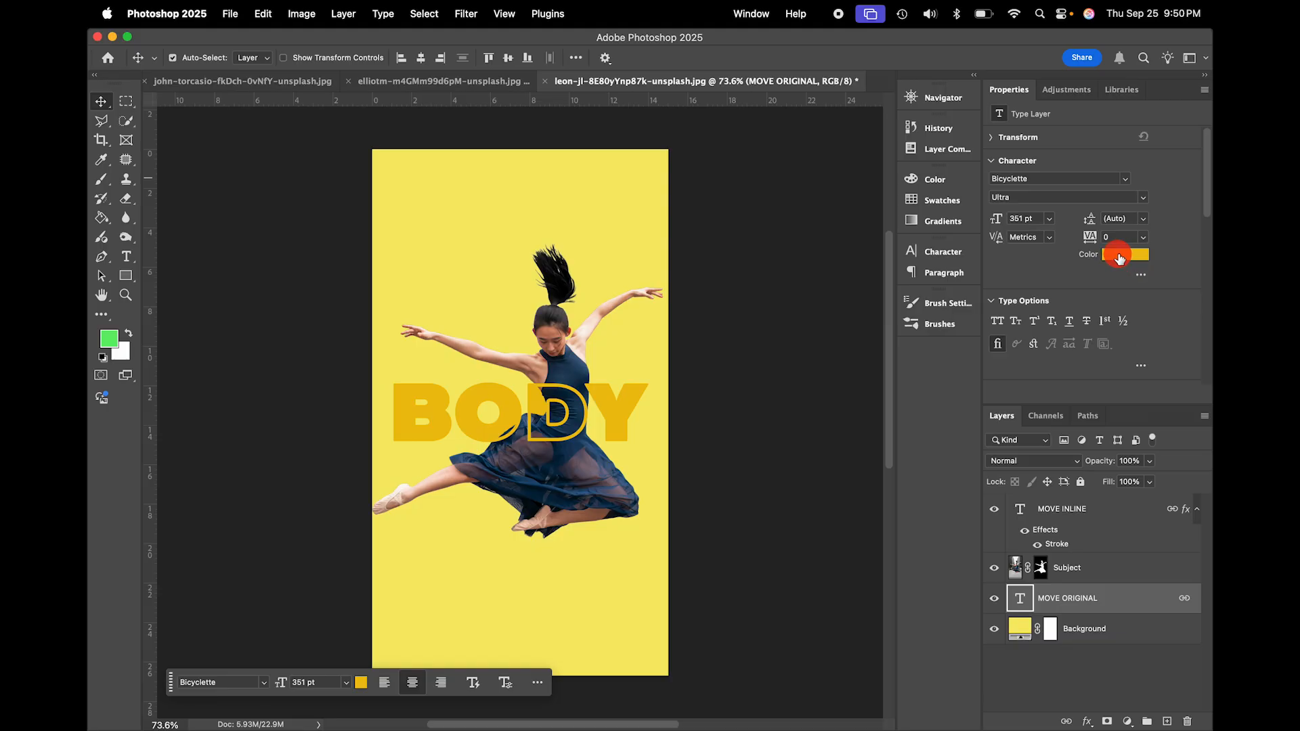
{"action": "left_click", "coordinate": [1120, 255]}
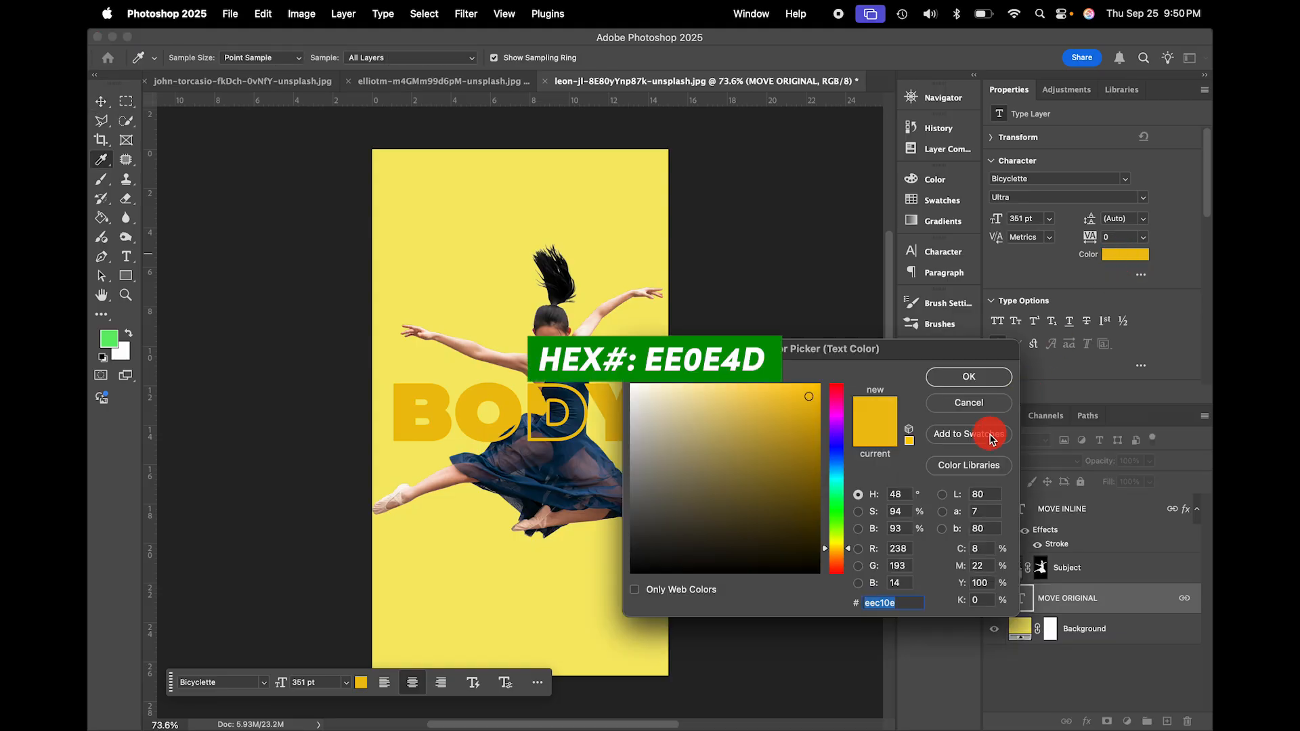
{"action": "type", "text": "EE0E"}
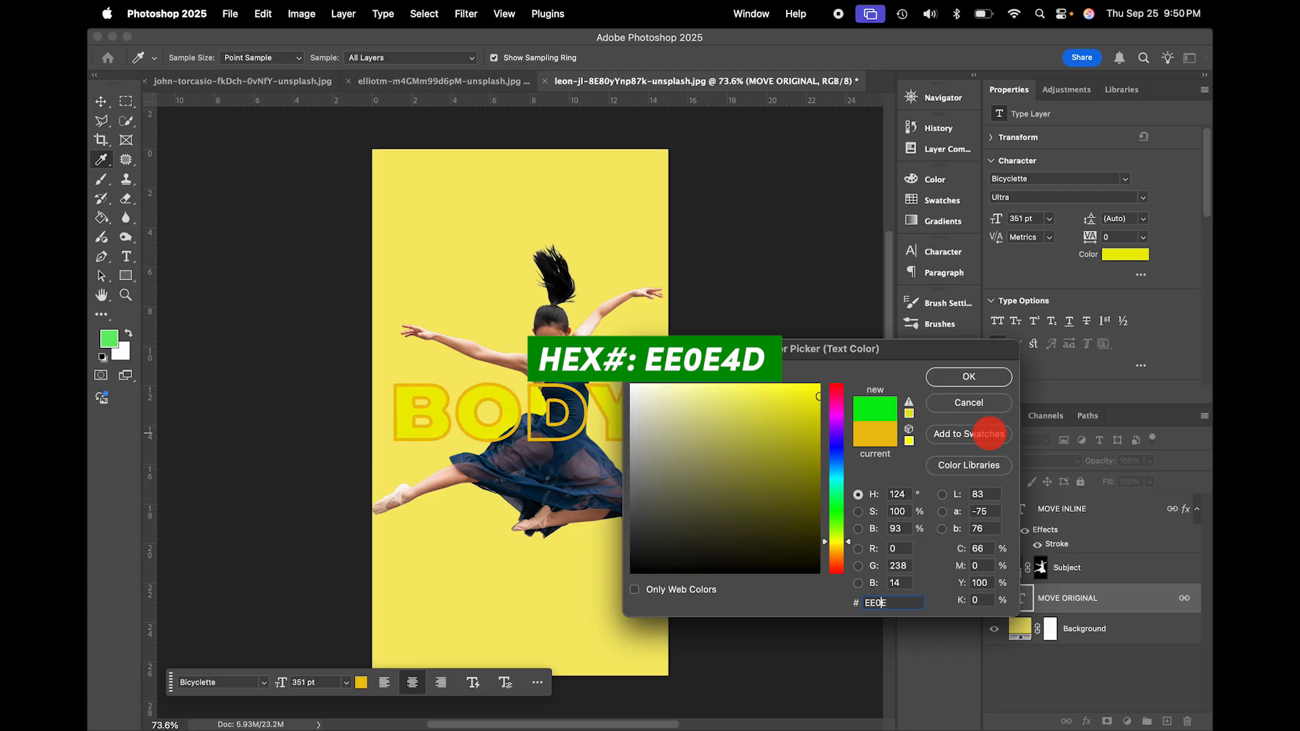
{"action": "type", "text": "4D"}
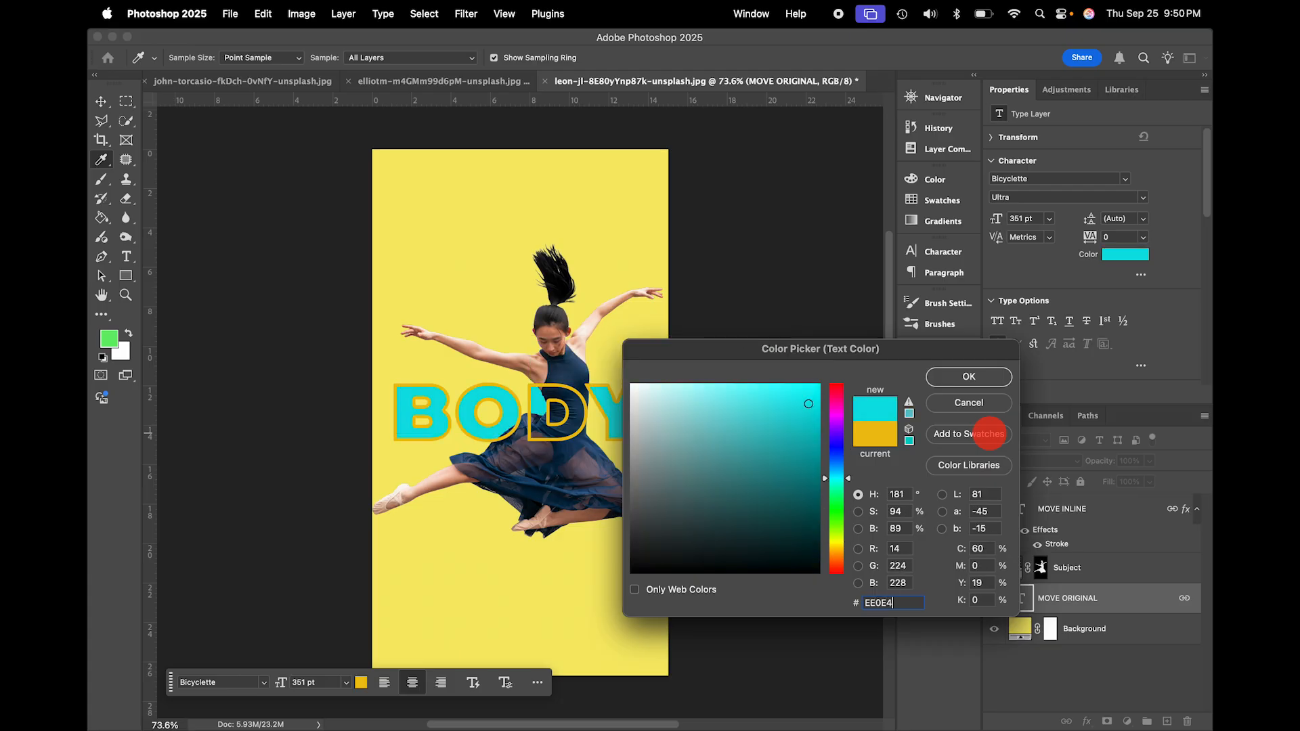
{"action": "left_click", "coordinate": [968, 376]}
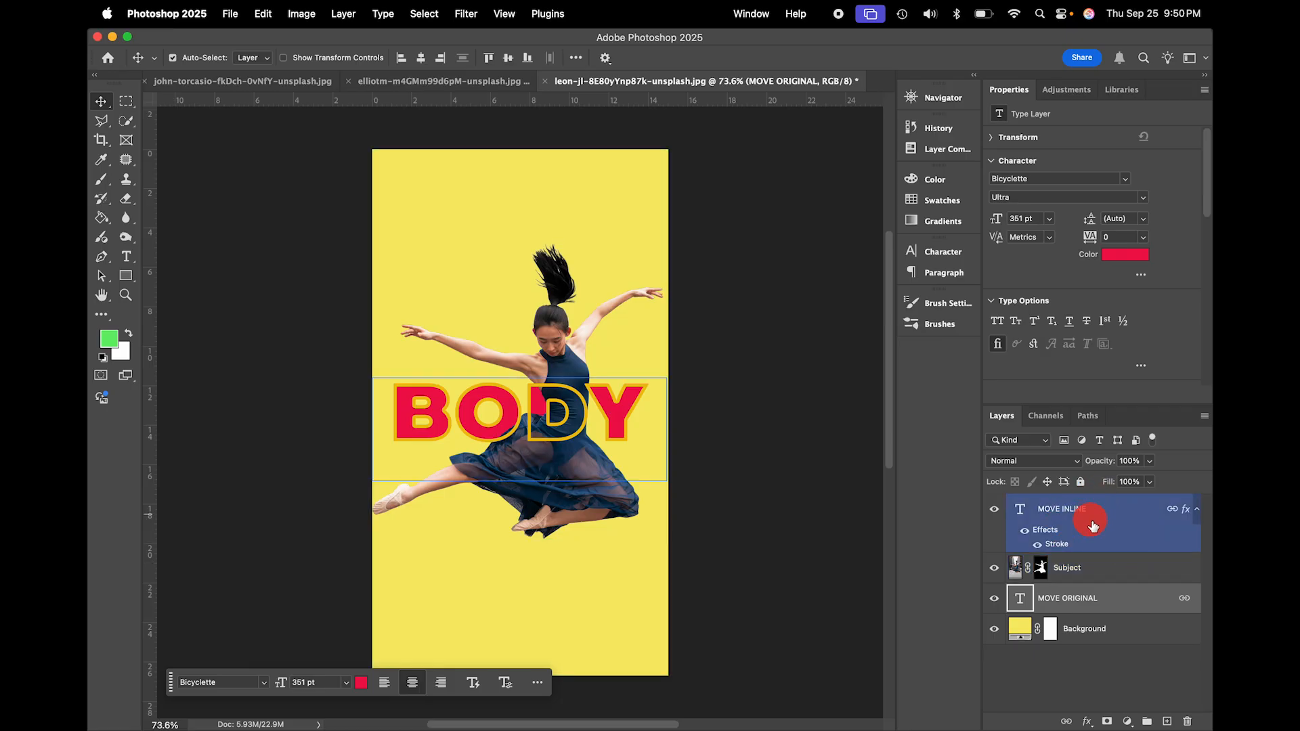
- Set the MOVE INLINE stroke colour to the BODY fill red, hex EE0E4D, and shift the linked BODY text slightly over the dancer's waist
{"action": "double_click", "coordinate": [1068, 548]}
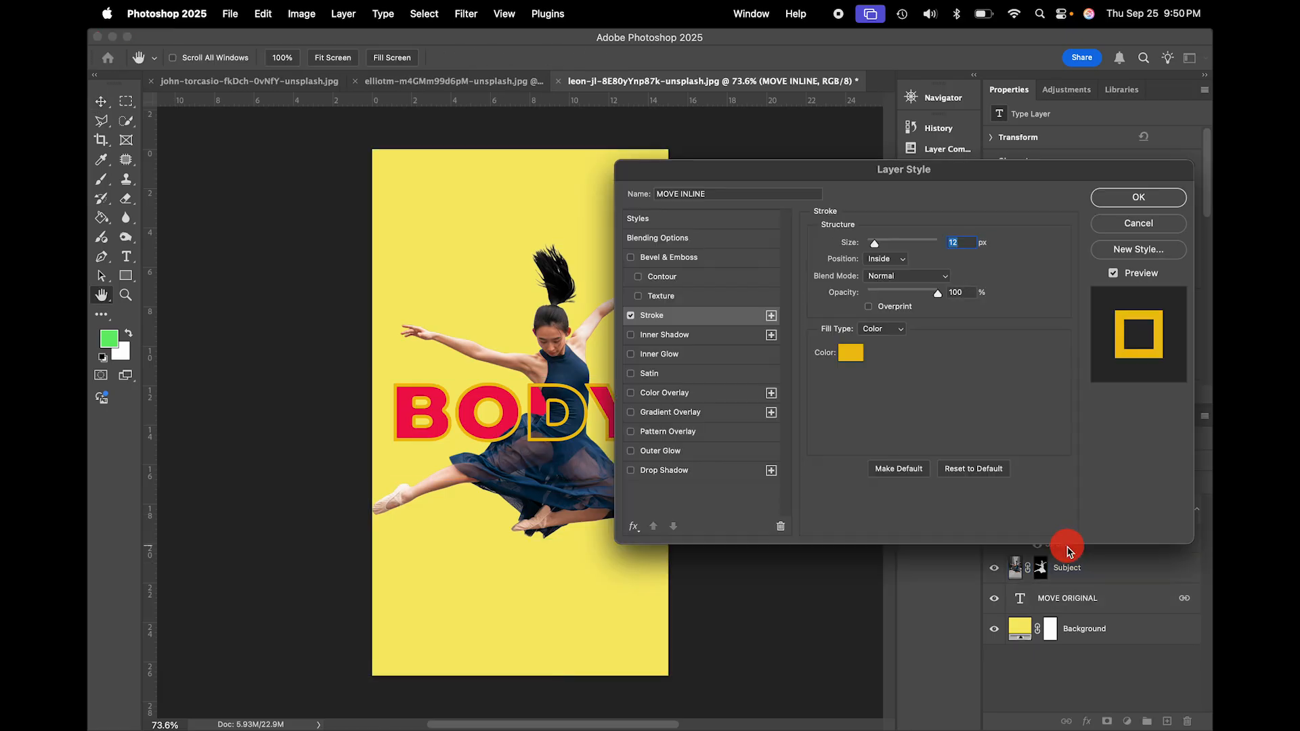
{"action": "left_click", "coordinate": [851, 353]}
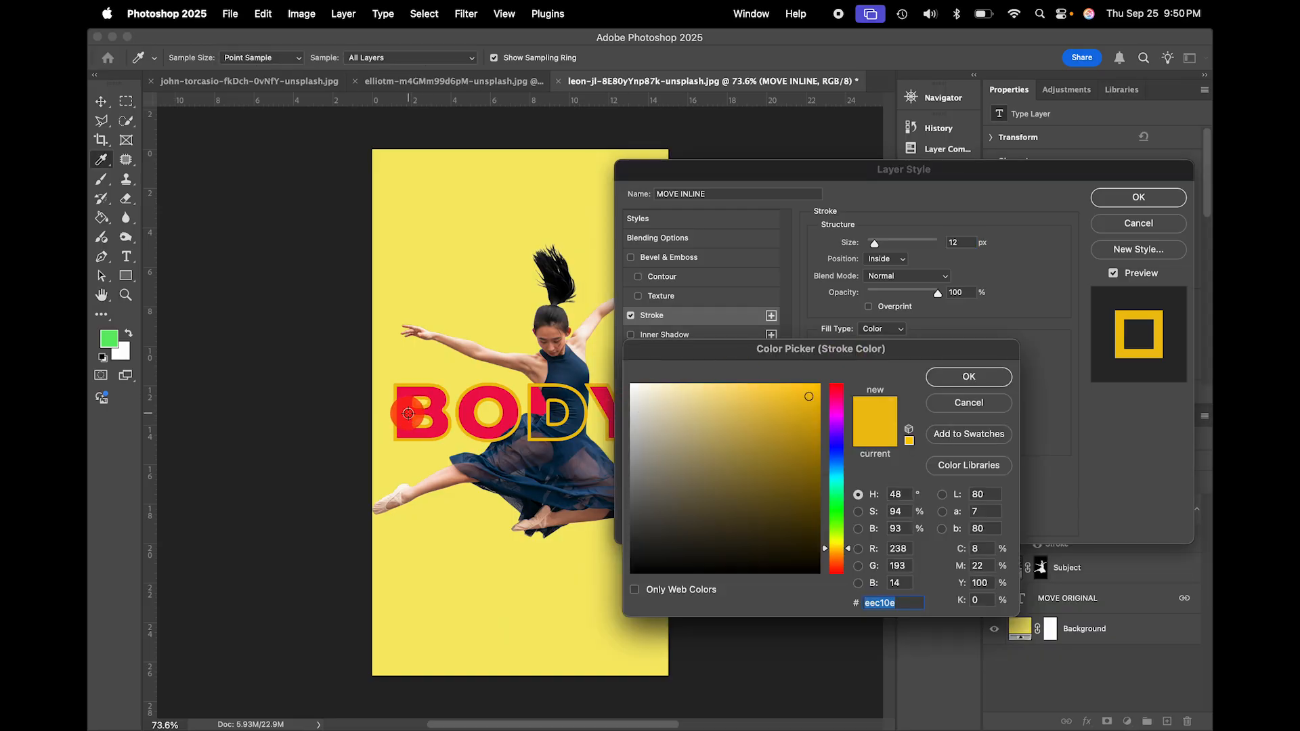
{"action": "left_click", "coordinate": [408, 413]}
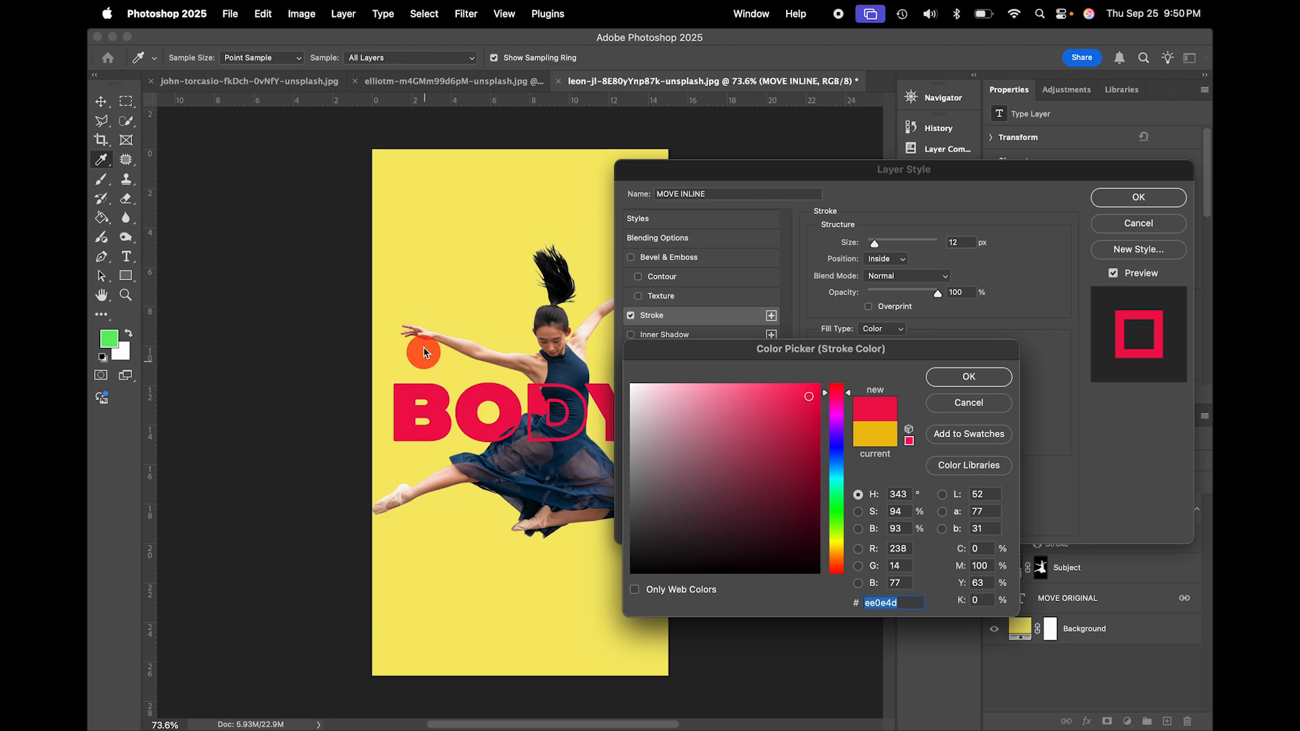
{"action": "mouse_move", "coordinate": [423, 352]}
{"action": "left_mouse_down"}
{"action": "mouse_move", "coordinate": [418, 306]}
{"action": "mouse_move", "coordinate": [320, 384]}
{"action": "mouse_move", "coordinate": [424, 420]}
{"action": "mouse_move", "coordinate": [411, 418]}
{"action": "left_mouse_up"}
{"action": "left_click", "coordinate": [976, 378]}
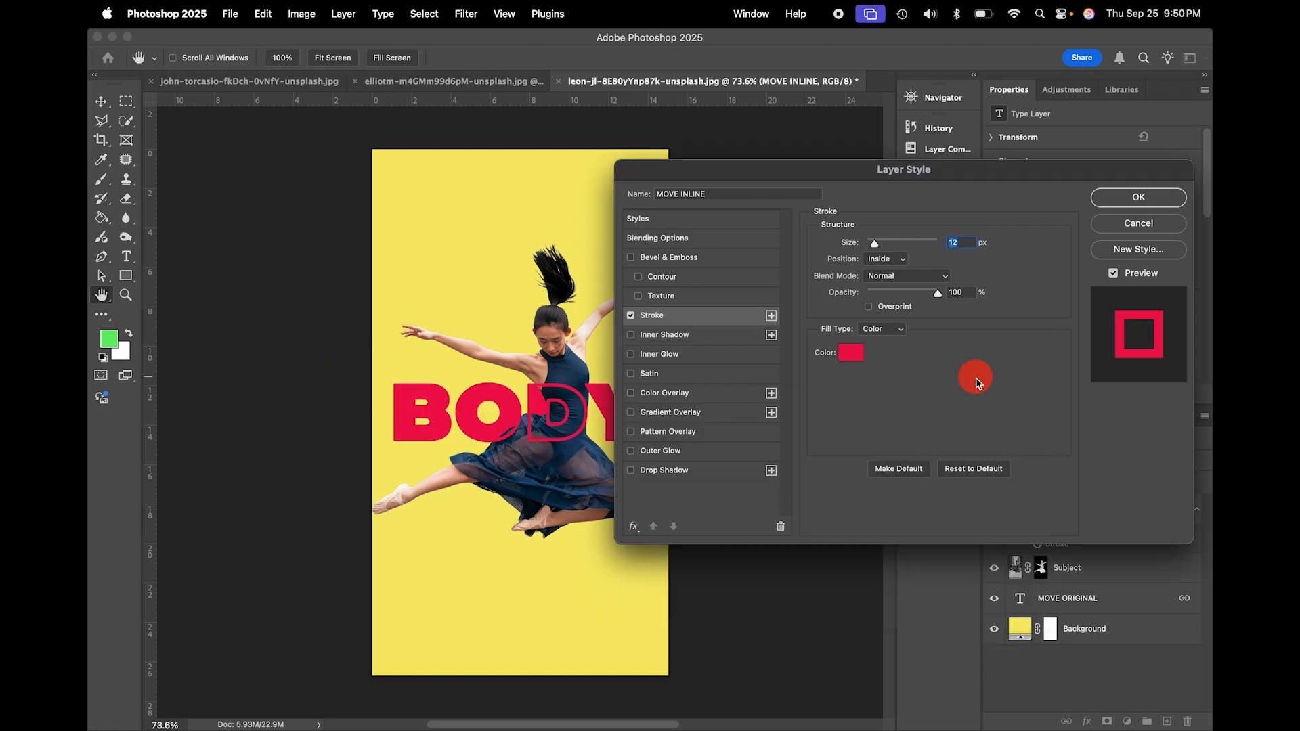
{"action": "left_click", "coordinate": [1160, 202]}
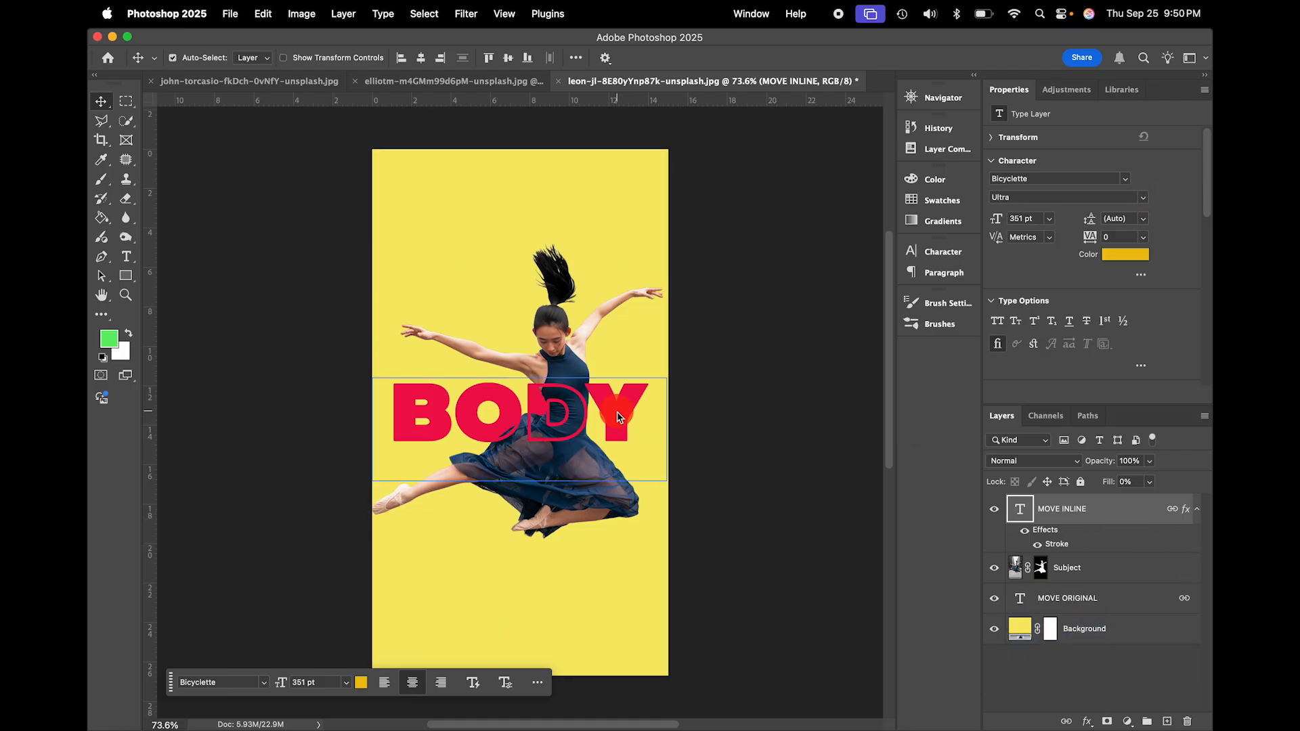
{"action": "mouse_move", "coordinate": [618, 416]}
{"action": "left_mouse_down"}
{"action": "mouse_move", "coordinate": [614, 383]}
{"action": "mouse_move", "coordinate": [644, 444]}
{"action": "mouse_move", "coordinate": [624, 409]}
{"action": "mouse_move", "coordinate": [632, 257]}
{"action": "mouse_move", "coordinate": [641, 412]}
{"action": "left_mouse_up"}
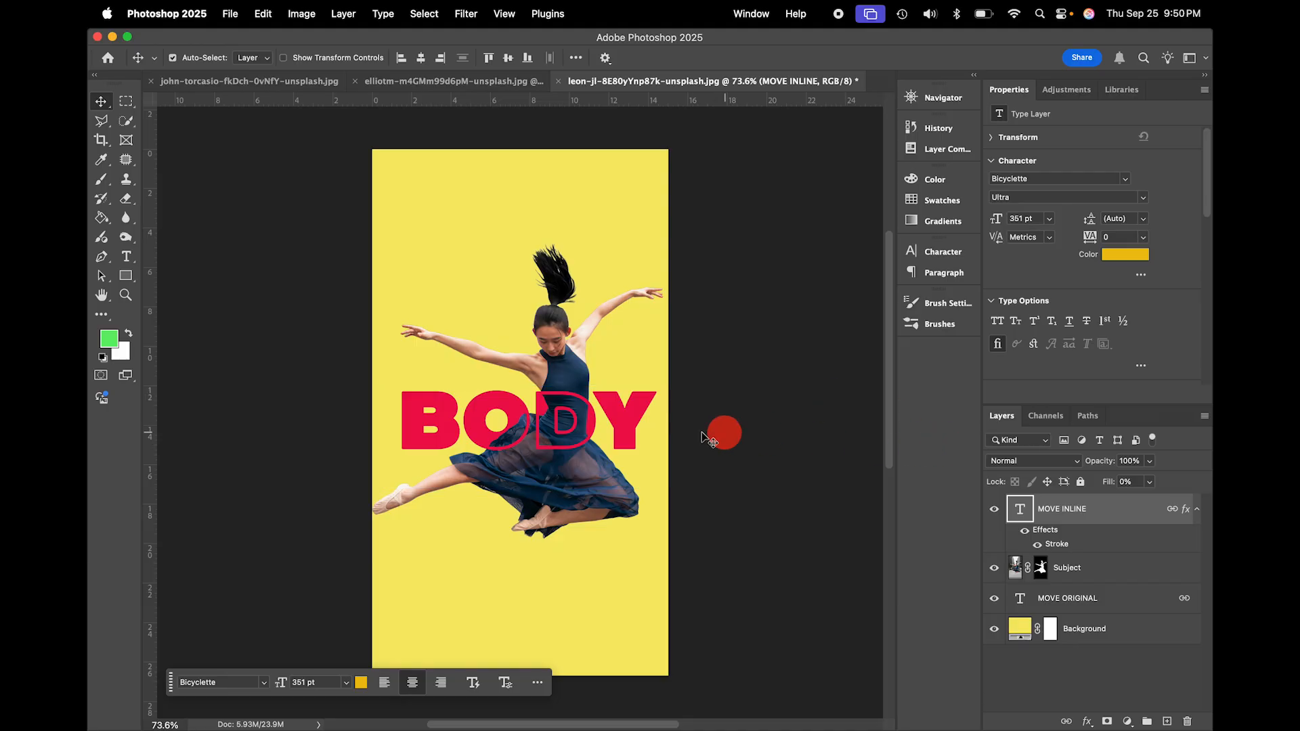
- Review the MOVE, YOUR and BODY compositions across the three open documents
{"action": "left_click", "coordinate": [267, 81]}
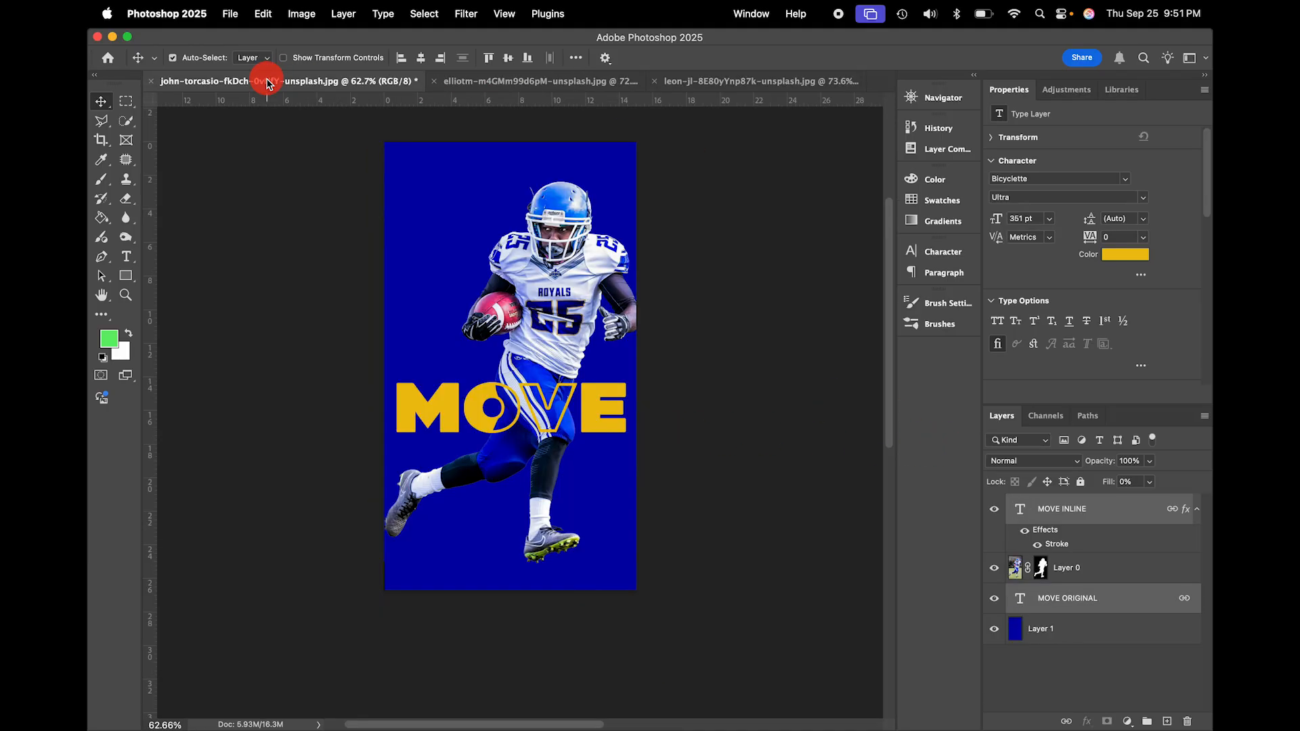
{"action": "left_click", "coordinate": [424, 227]}
{"action": "scroll", "coordinate": [424, 223], "scroll_direction": "up", "scroll_amount": 2}
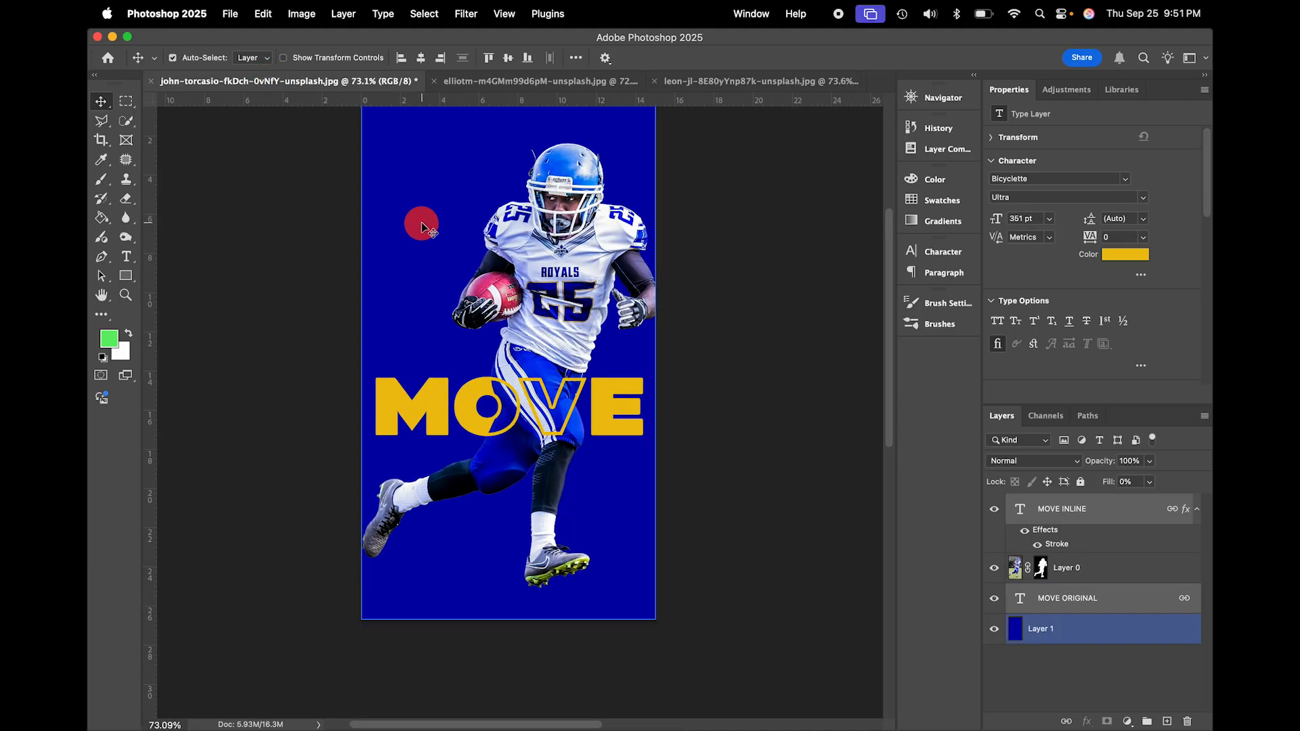
{"action": "scroll", "coordinate": [424, 223], "scroll_direction": "up", "scroll_amount": 2}
{"action": "left_click", "coordinate": [501, 84]}
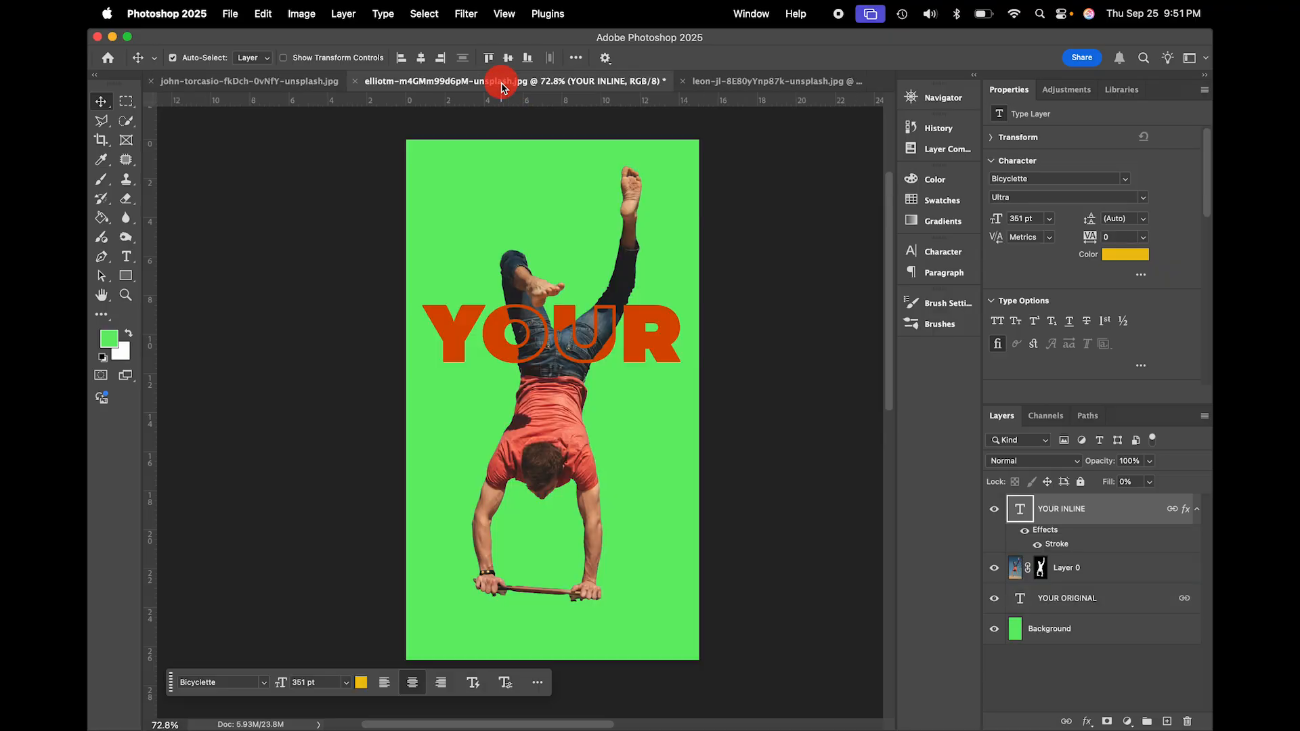
{"action": "left_click", "coordinate": [745, 83]}
- Start saving a copy of the football player document, choosing the folder Class Name > 01_Project Name > 03_Edited Images
{"action": "left_click", "coordinate": [271, 82]}
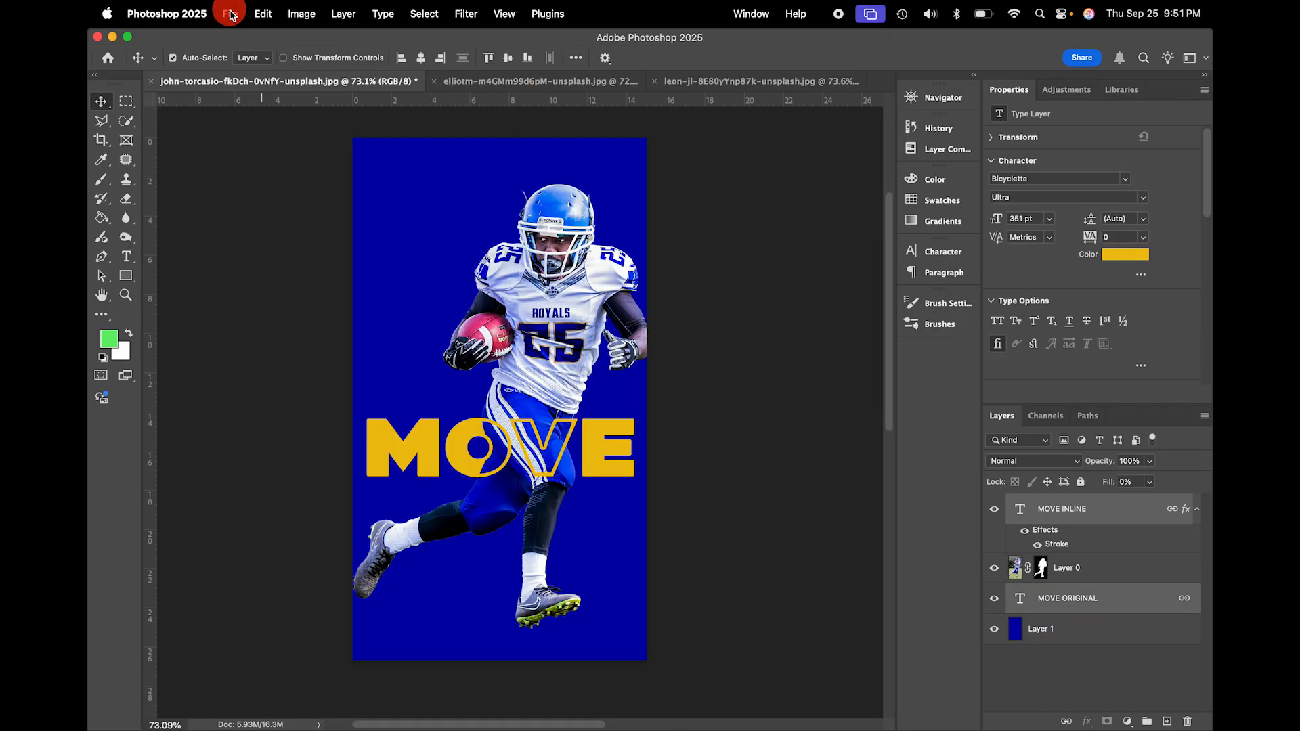
{"action": "left_click", "coordinate": [231, 15]}
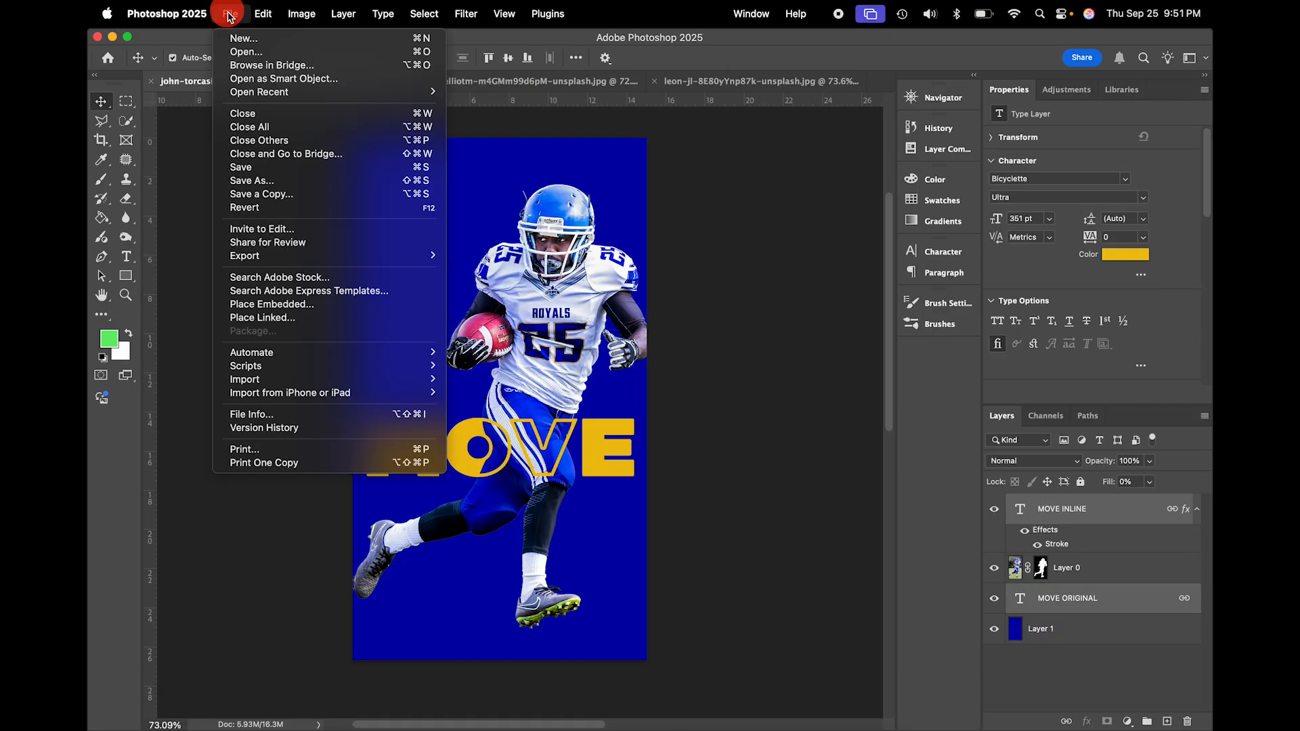
{"action": "left_click", "coordinate": [281, 199]}
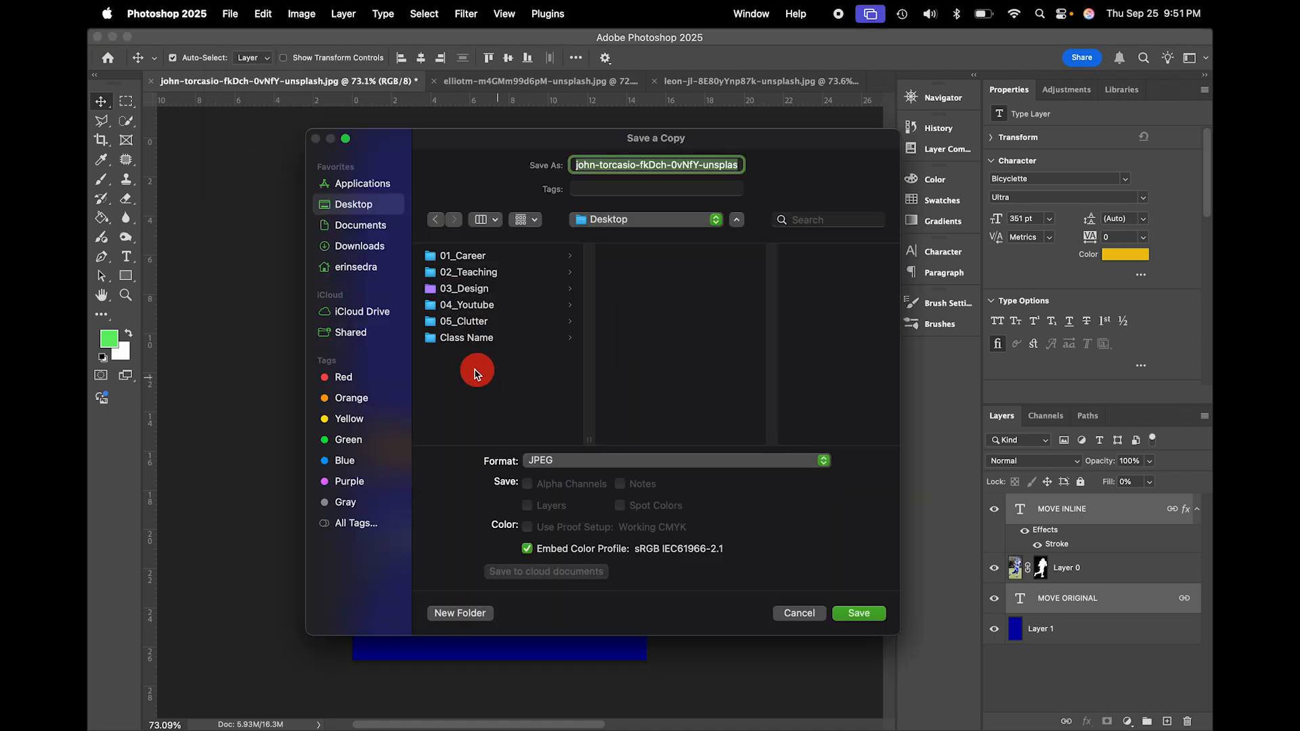
{"action": "left_click", "coordinate": [459, 342]}
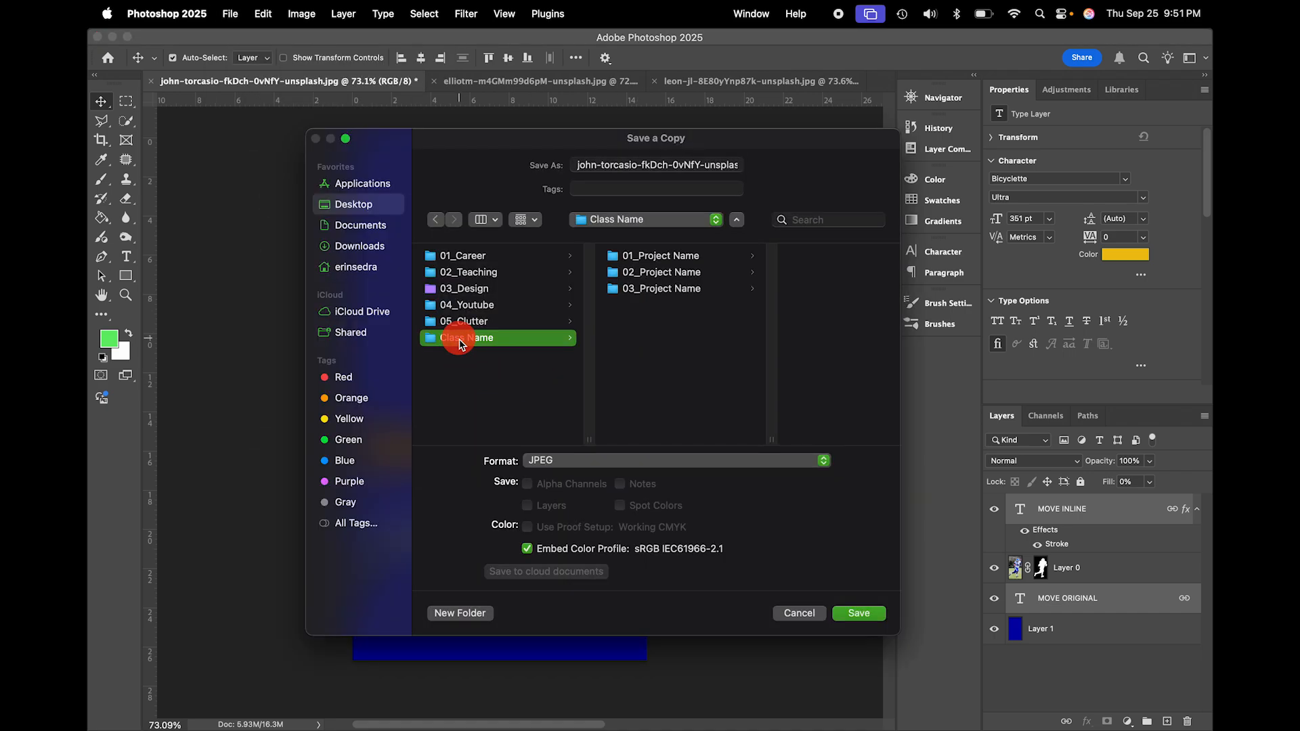
{"action": "left_click", "coordinate": [677, 258]}
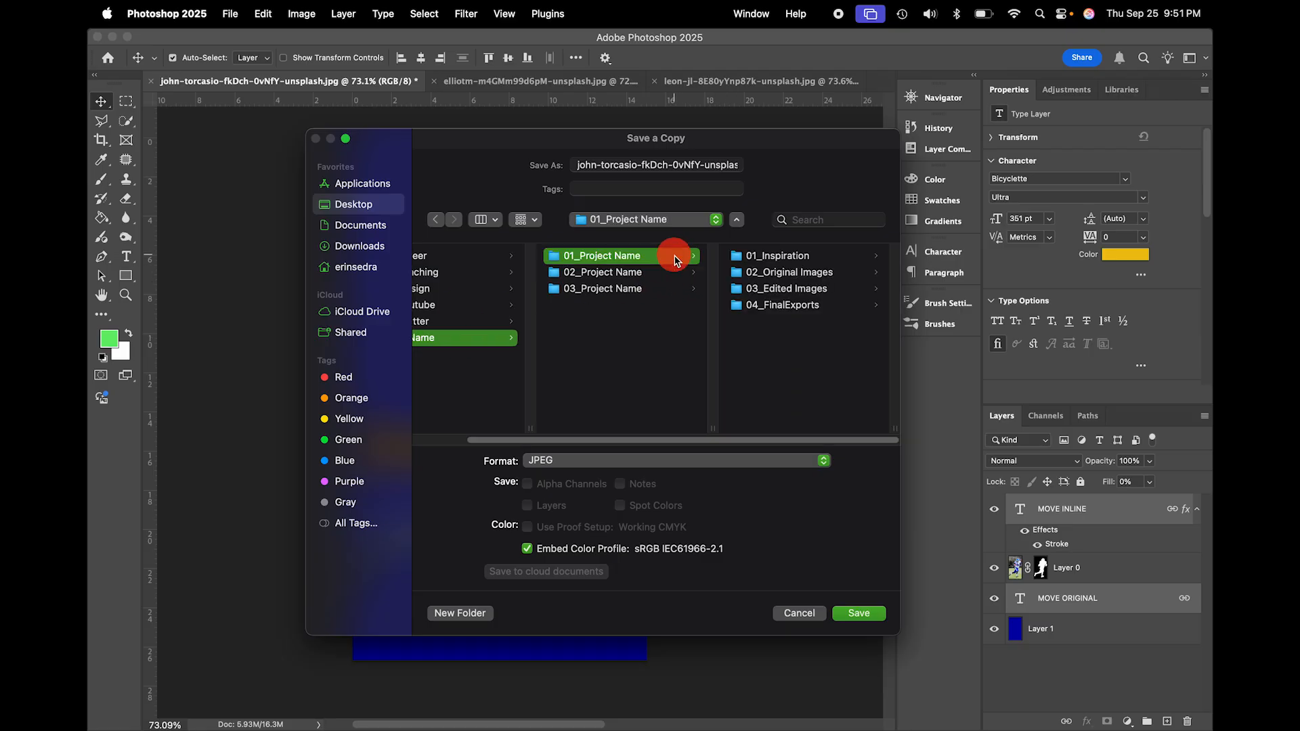
{"action": "left_click", "coordinate": [818, 274]}
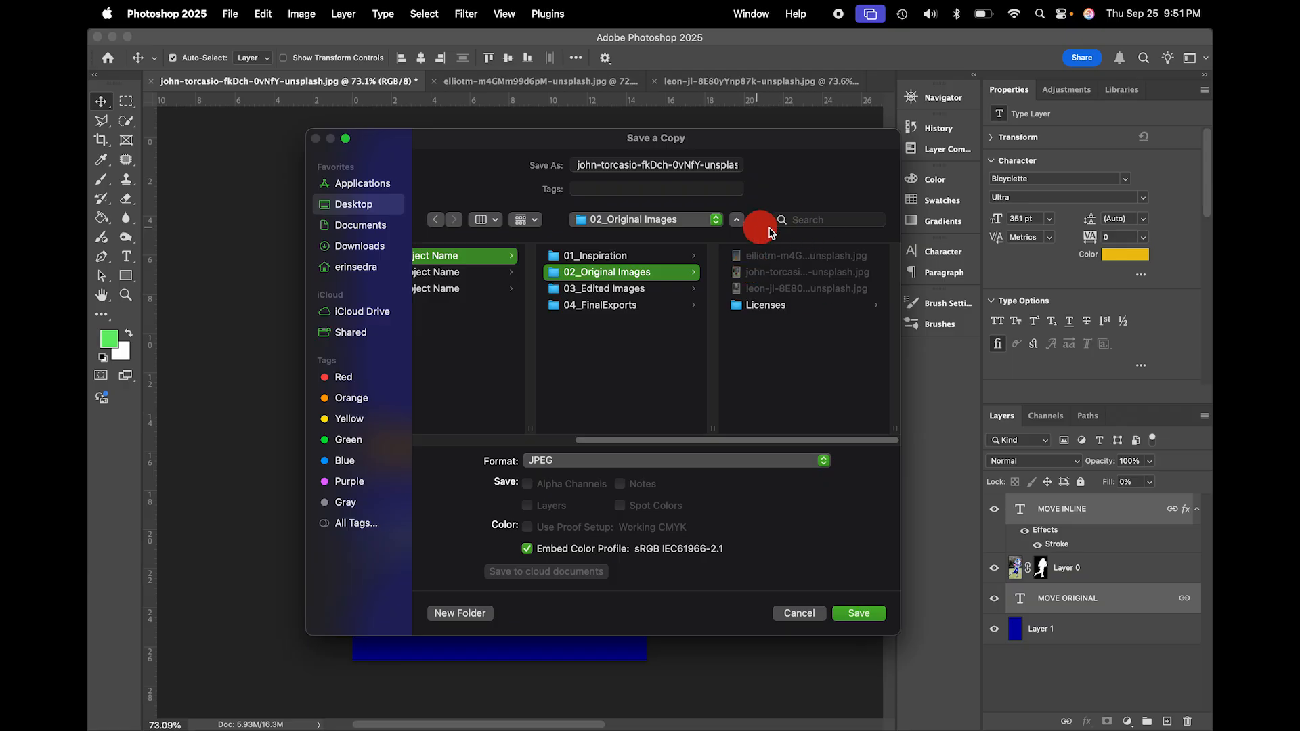
{"action": "left_click", "coordinate": [636, 293]}
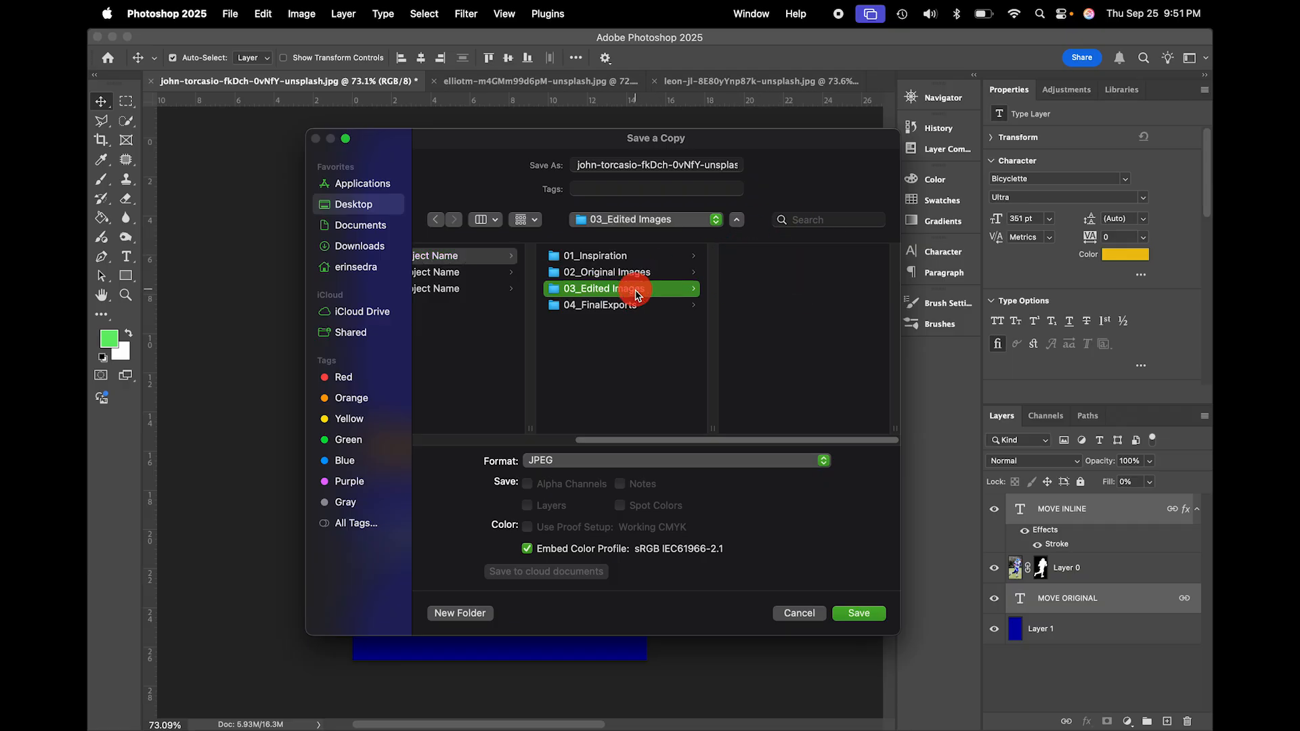
- Name the copy IMAGE_01 and save it as a JPEG at Maximum quality 12
{"action": "left_click", "coordinate": [657, 165]}
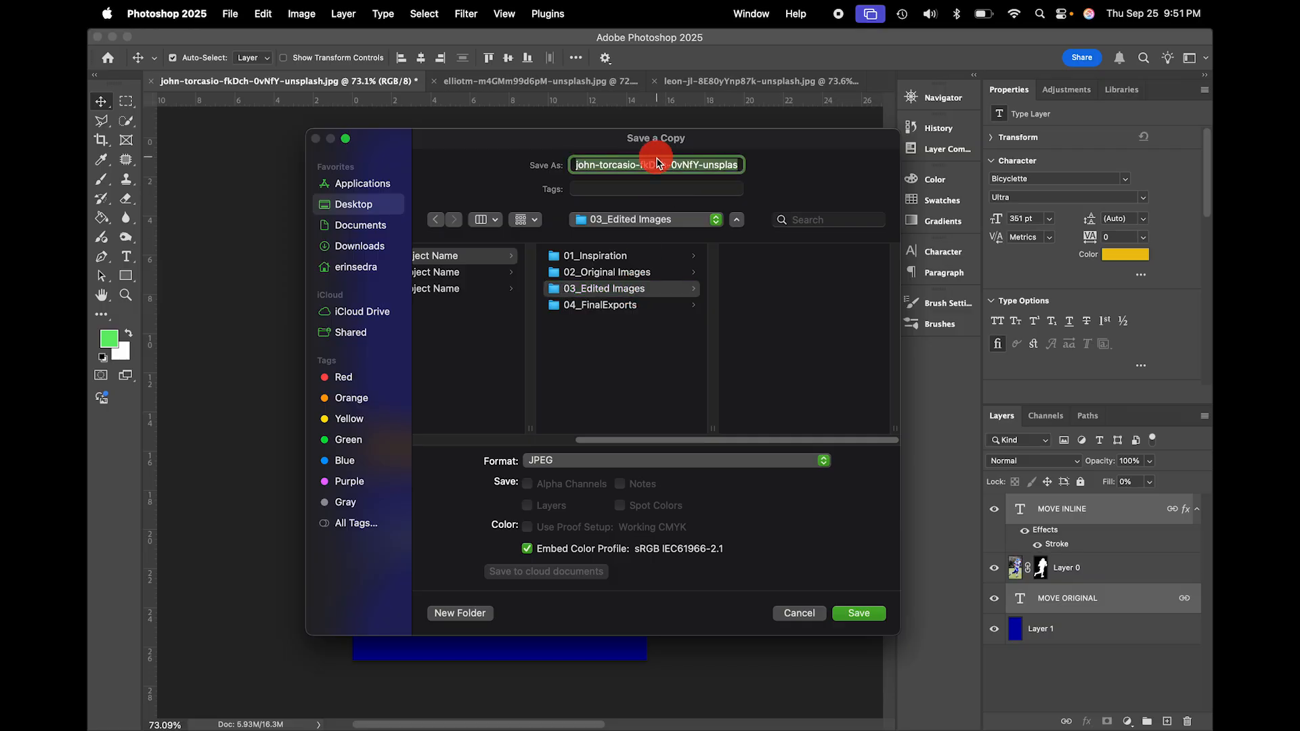
{"action": "key", "text": "BackSpace"}
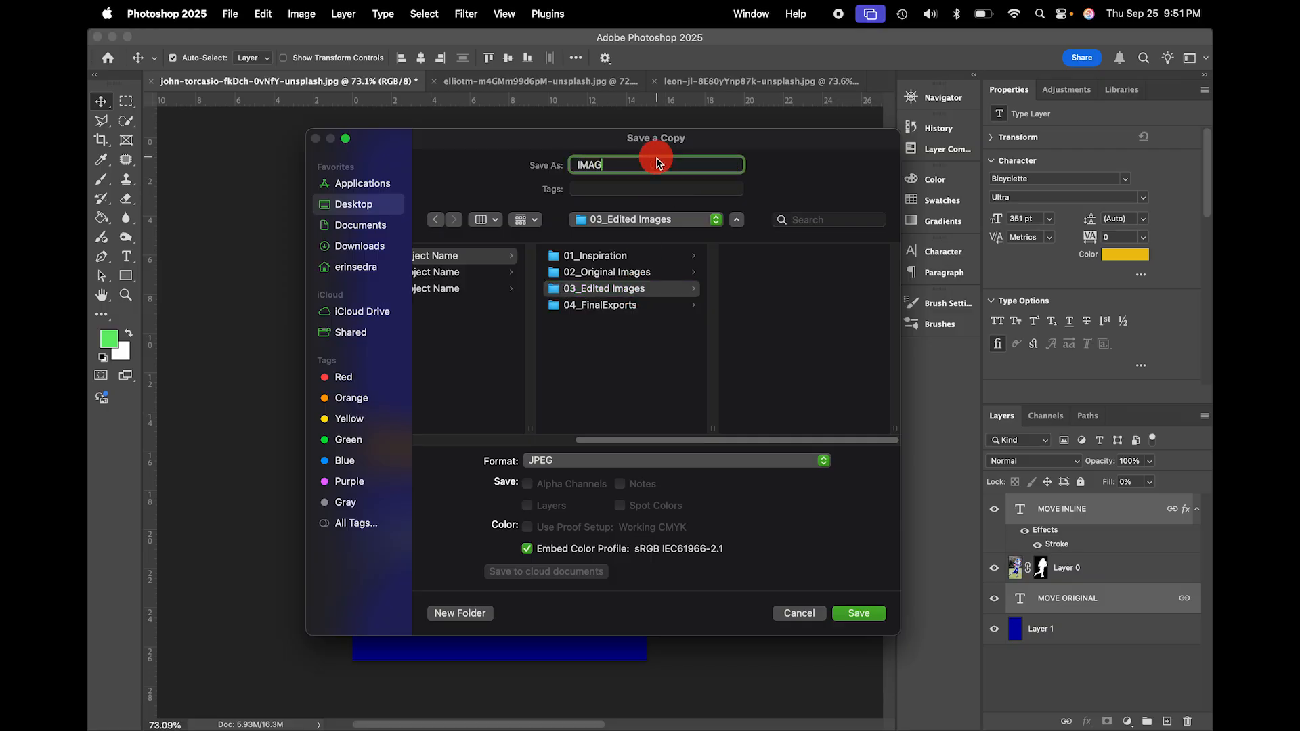
{"action": "type", "text": "IMAGE_01"}
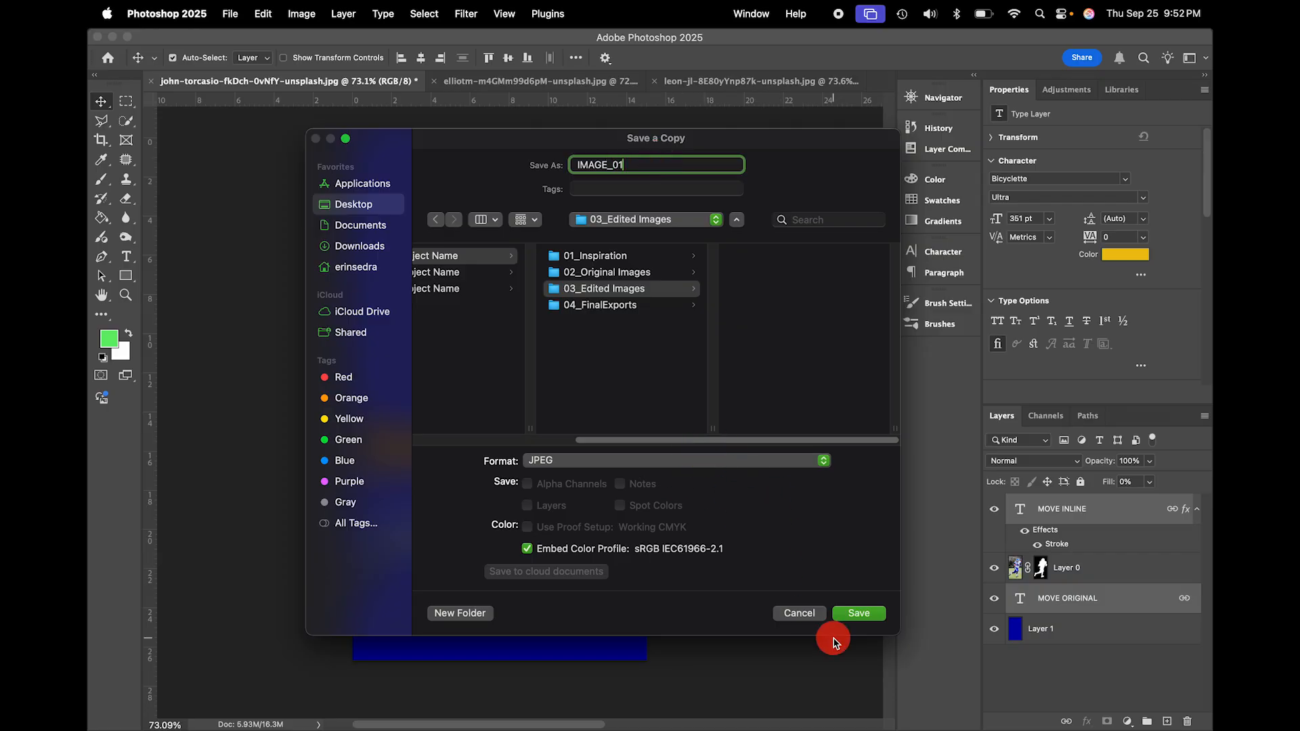
{"action": "left_click", "coordinate": [856, 613]}
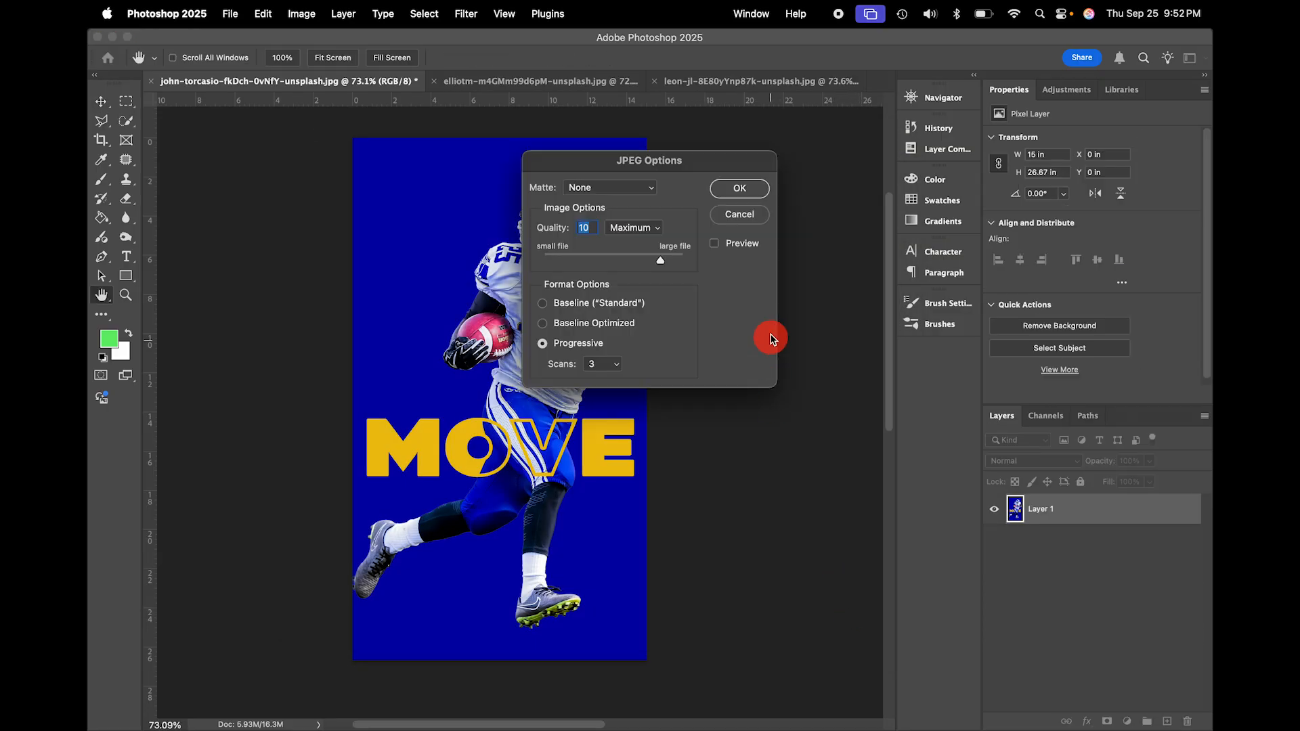
{"action": "left_click_drag", "start_coordinate": [676, 264], "coordinate": [691, 255]}
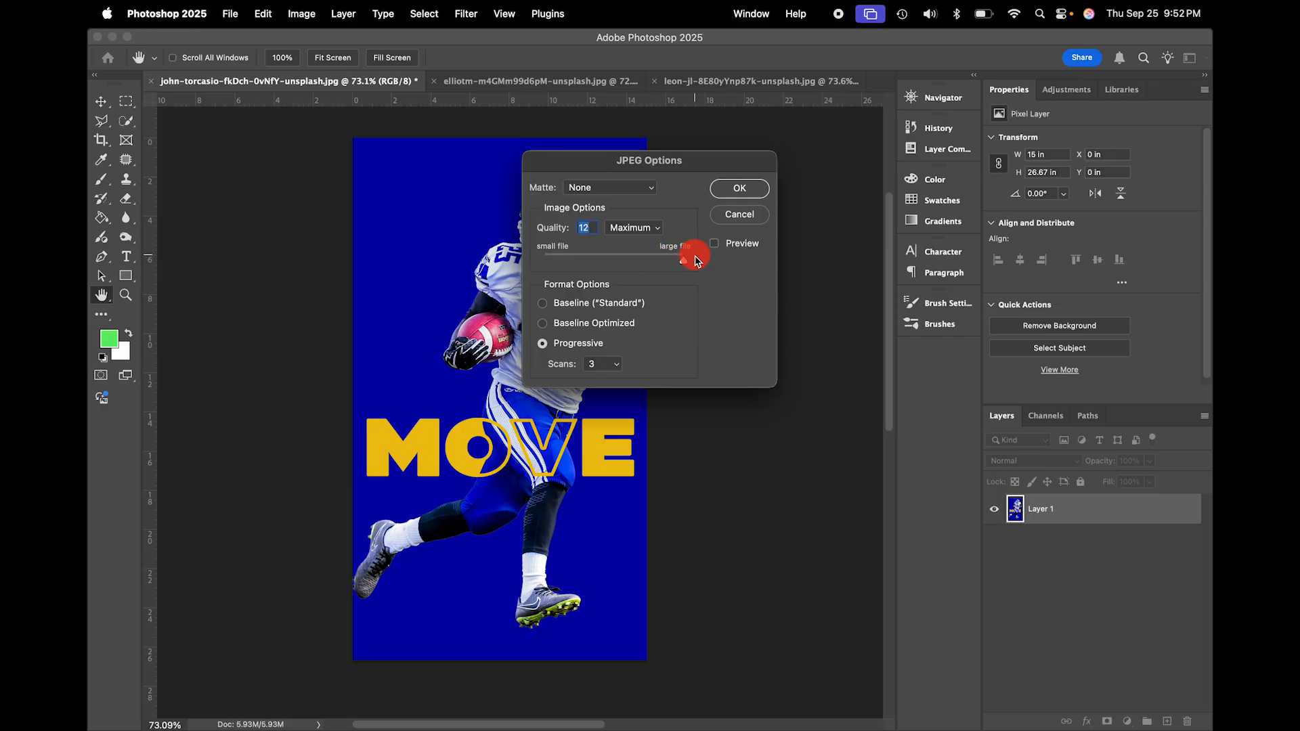
{"action": "left_click", "coordinate": [740, 188]}
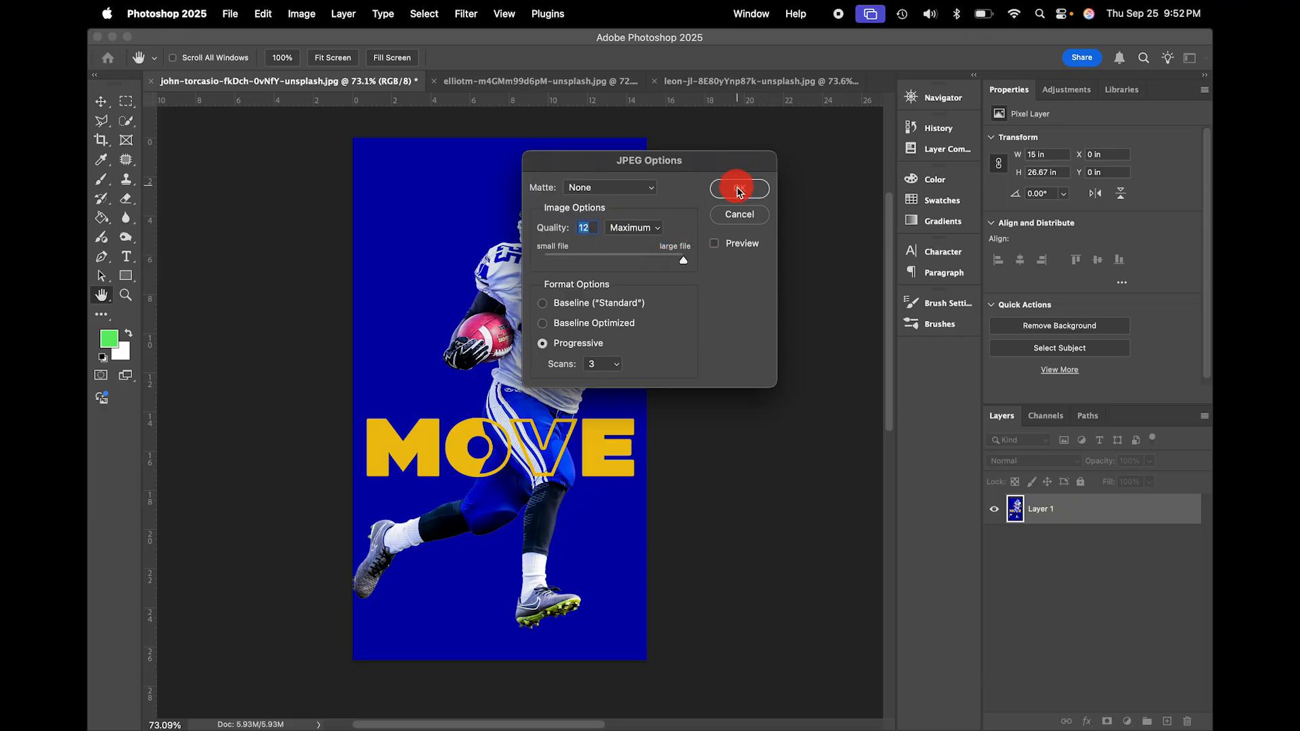
- Save a JPEG copy of the handstand YOUR document as IMAGE_03 in 03_Edited Images at Maximum quality 12
{"action": "left_click", "coordinate": [530, 82]}
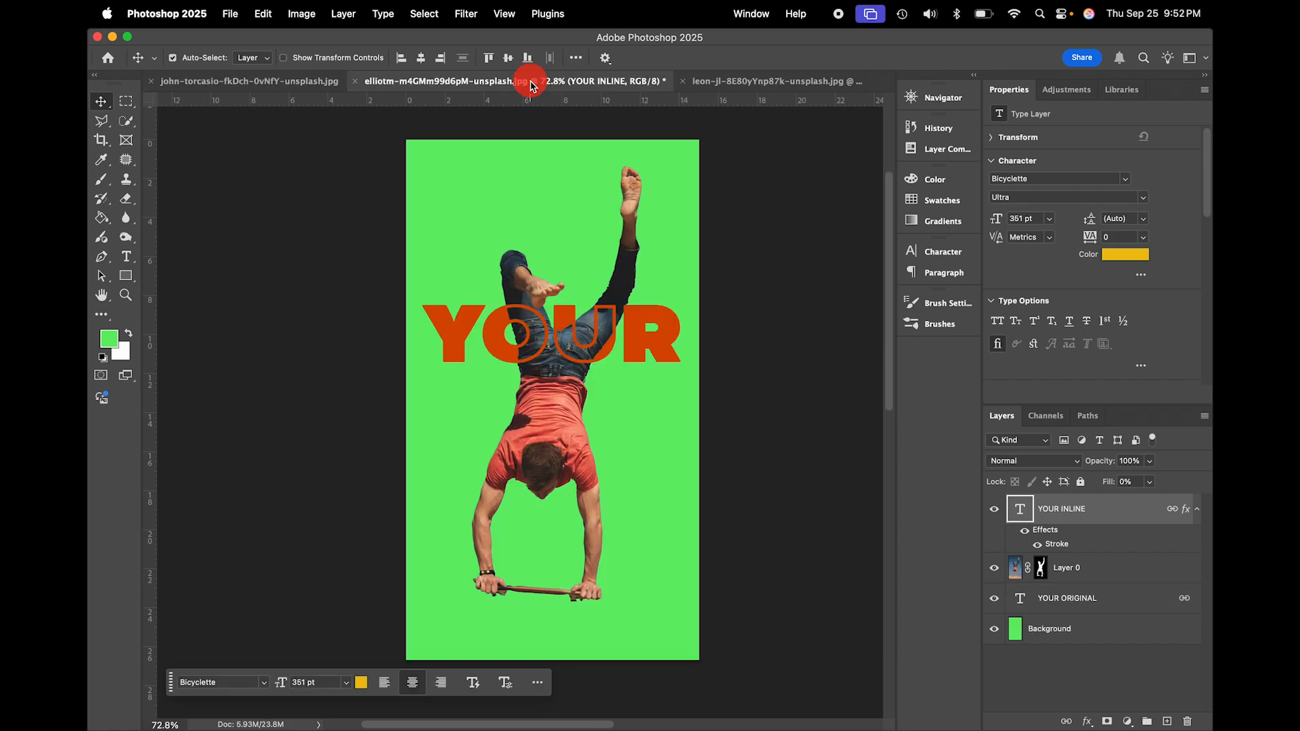
{"action": "left_click", "coordinate": [231, 14]}
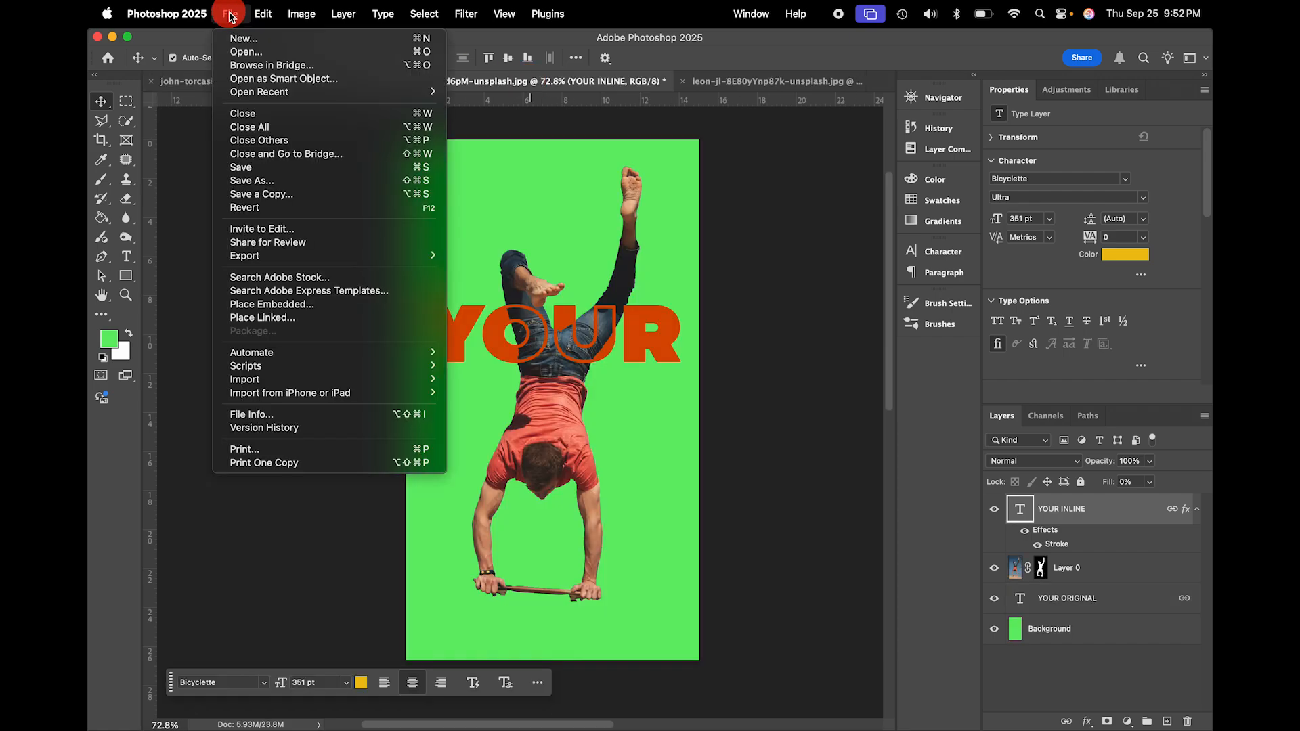
{"action": "left_click", "coordinate": [266, 194]}
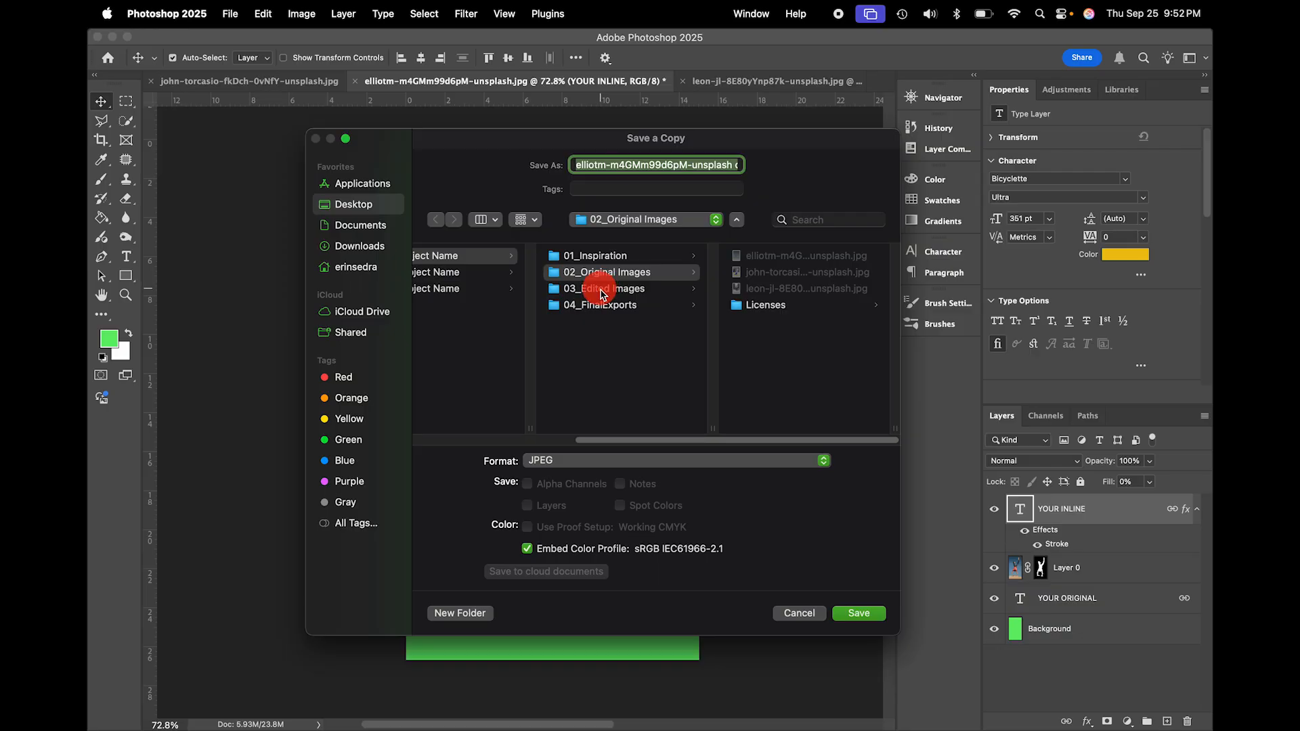
{"action": "left_click", "coordinate": [602, 290]}
{"action": "triple_click", "coordinate": [637, 166]}
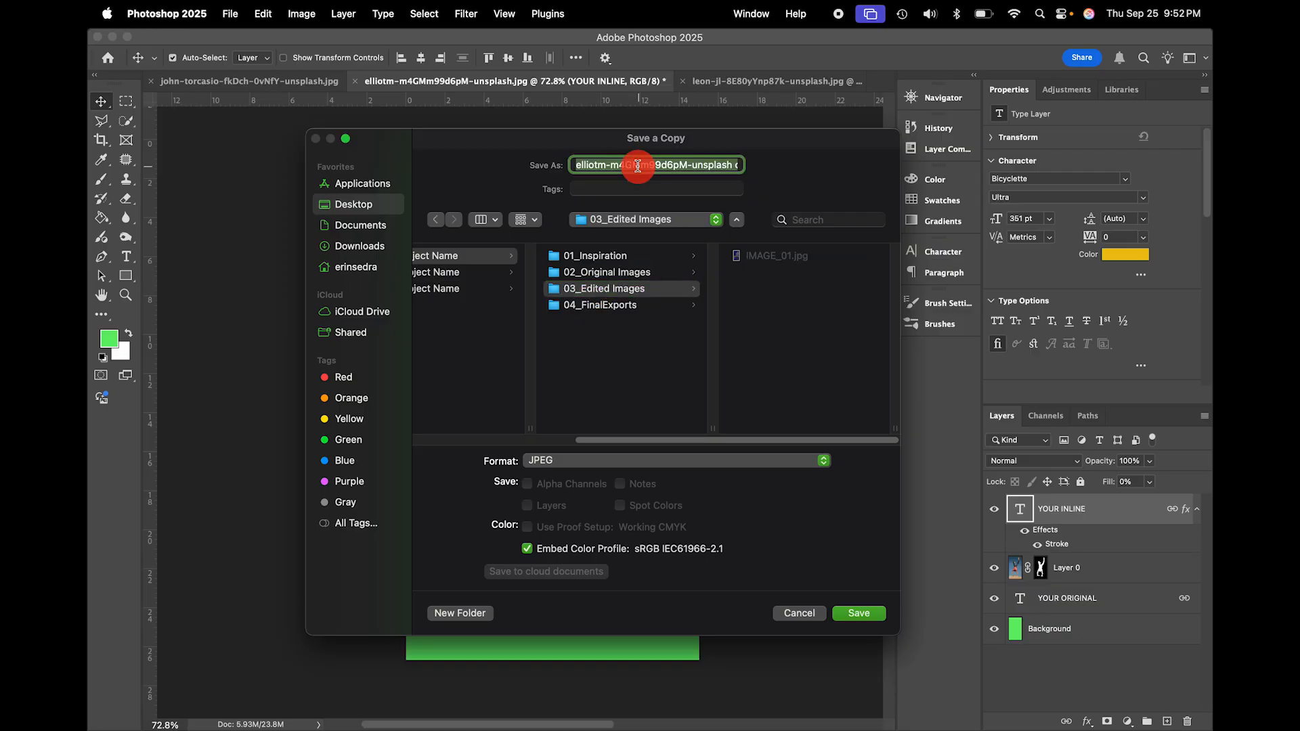
{"action": "key", "text": "BackSpace"}
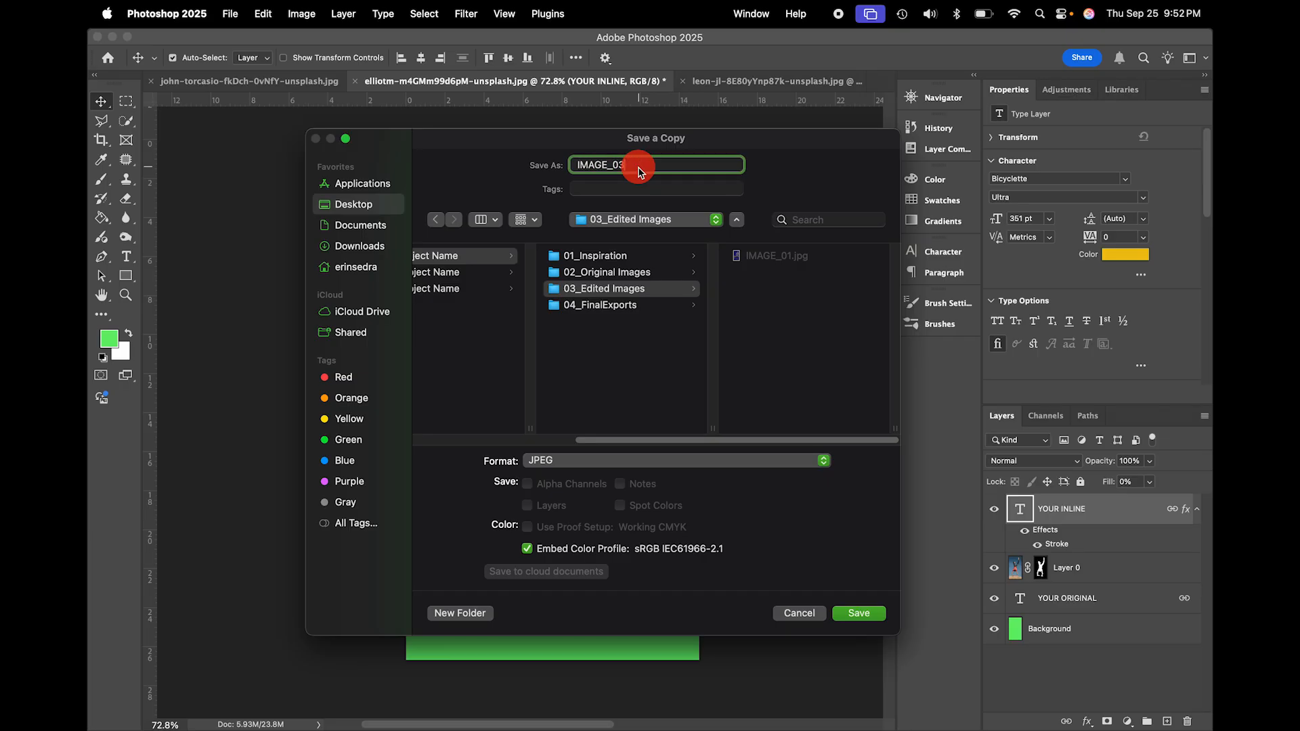
{"action": "key", "text": "Return"}
{"action": "mouse_move", "coordinate": [680, 271]}
{"action": "left_mouse_down"}
{"action": "mouse_move", "coordinate": [662, 259]}
{"action": "mouse_move", "coordinate": [691, 258]}
{"action": "left_mouse_up"}
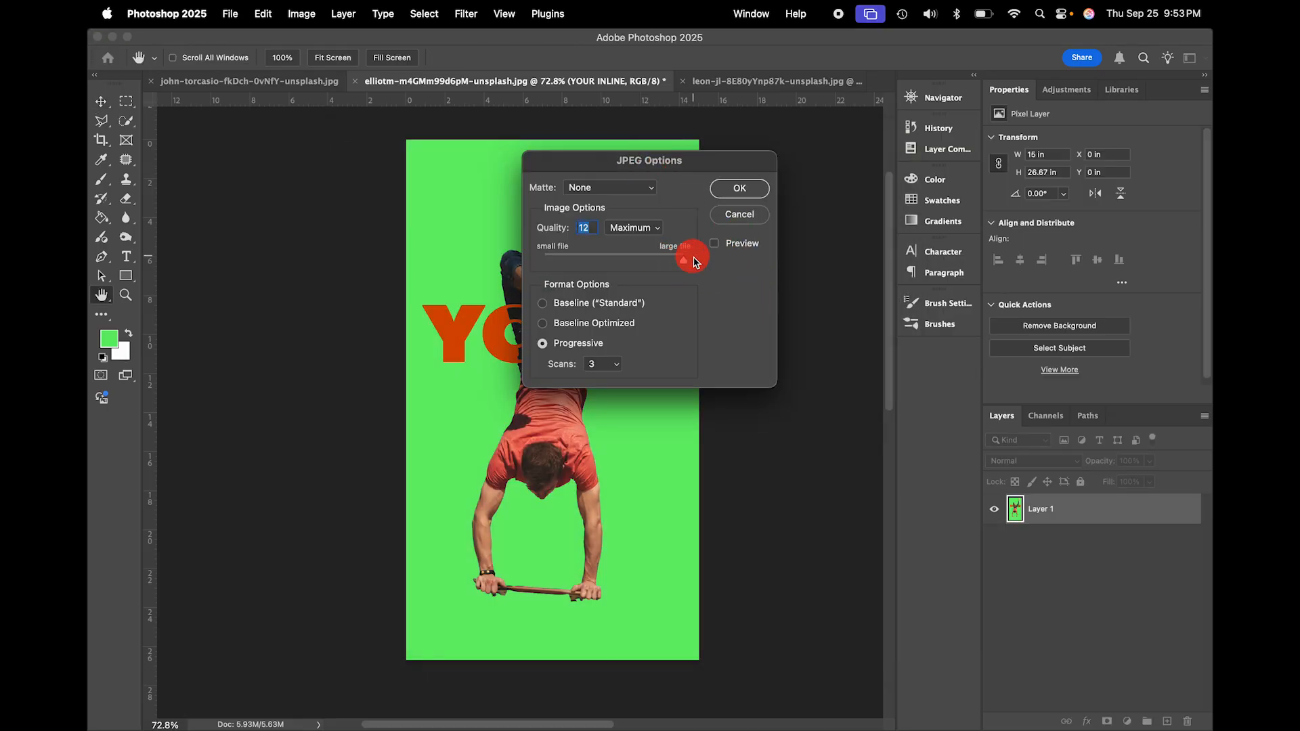
{"action": "left_click", "coordinate": [739, 189]}
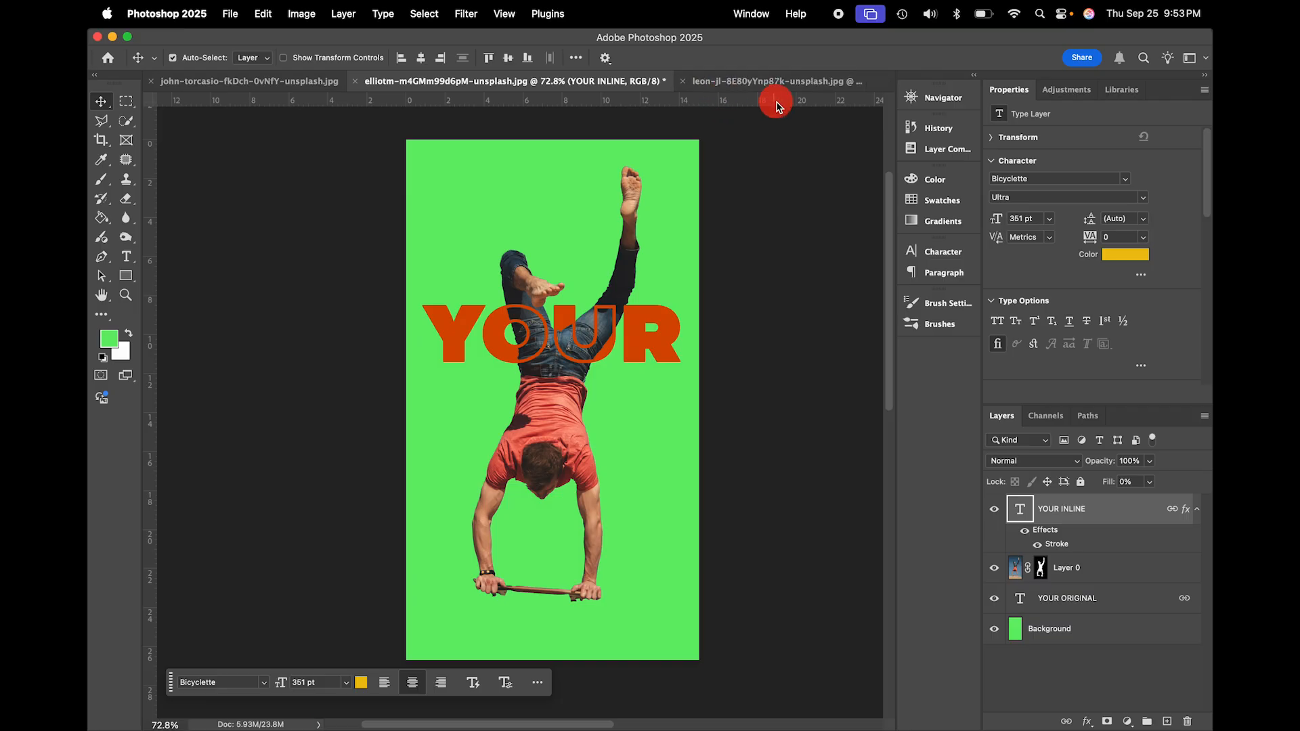
- Save a JPEG copy of the dancer BODY document as IMAGE_02 in the 03_Edited Images folder
{"action": "left_click", "coordinate": [772, 80]}
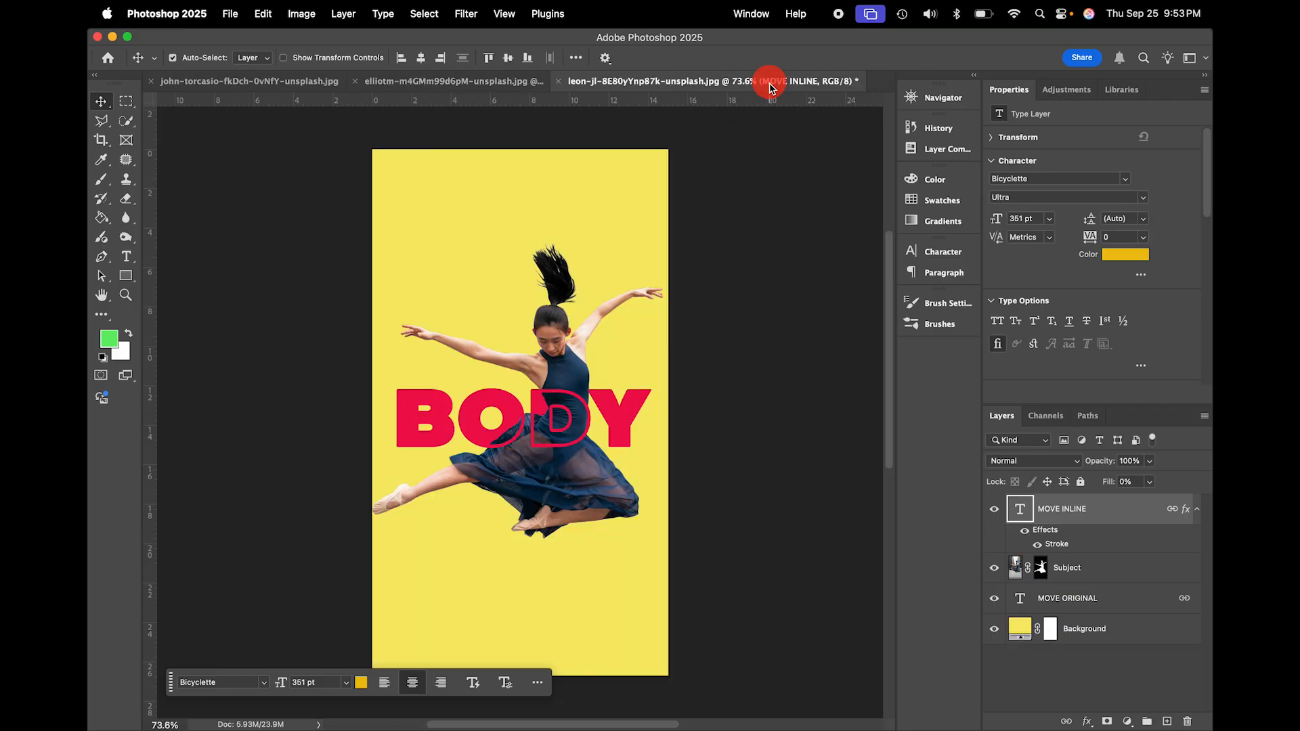
{"action": "left_click", "coordinate": [230, 13]}
{"action": "left_click", "coordinate": [278, 198]}
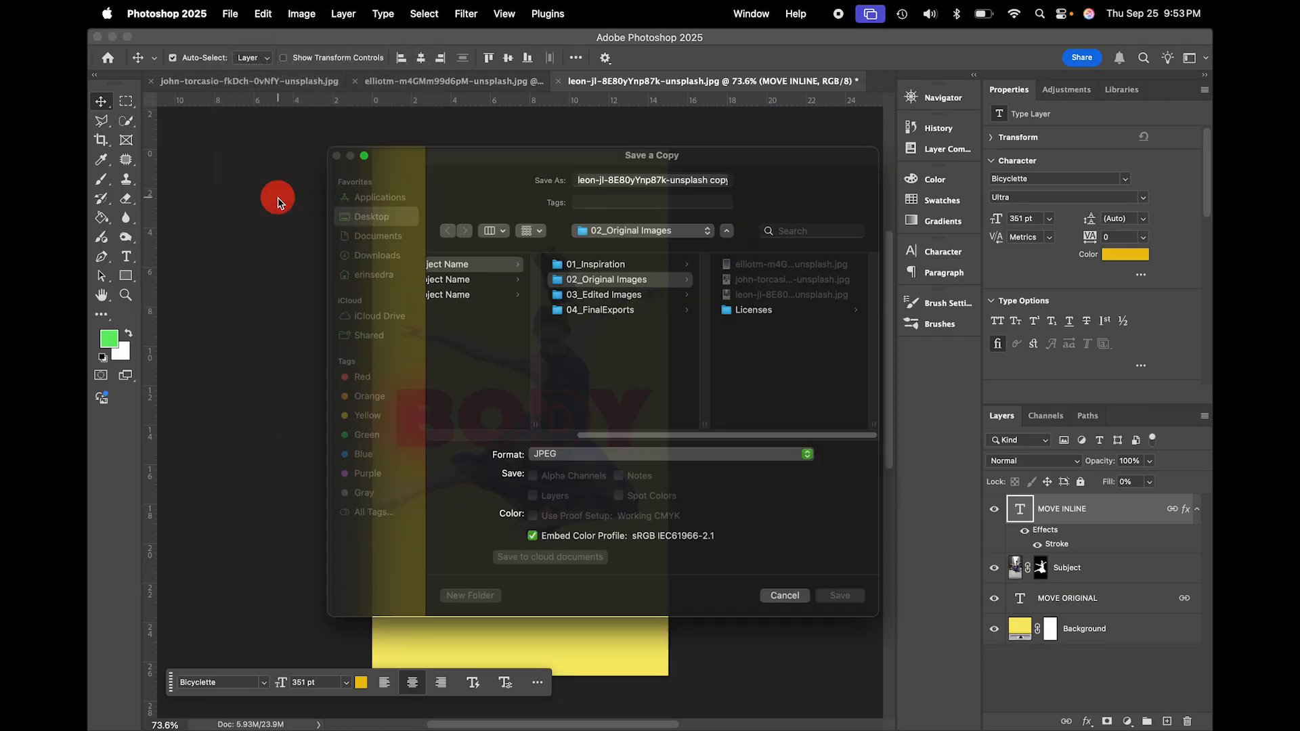
{"action": "left_click", "coordinate": [664, 164]}
{"action": "key", "text": "BackSpace"}
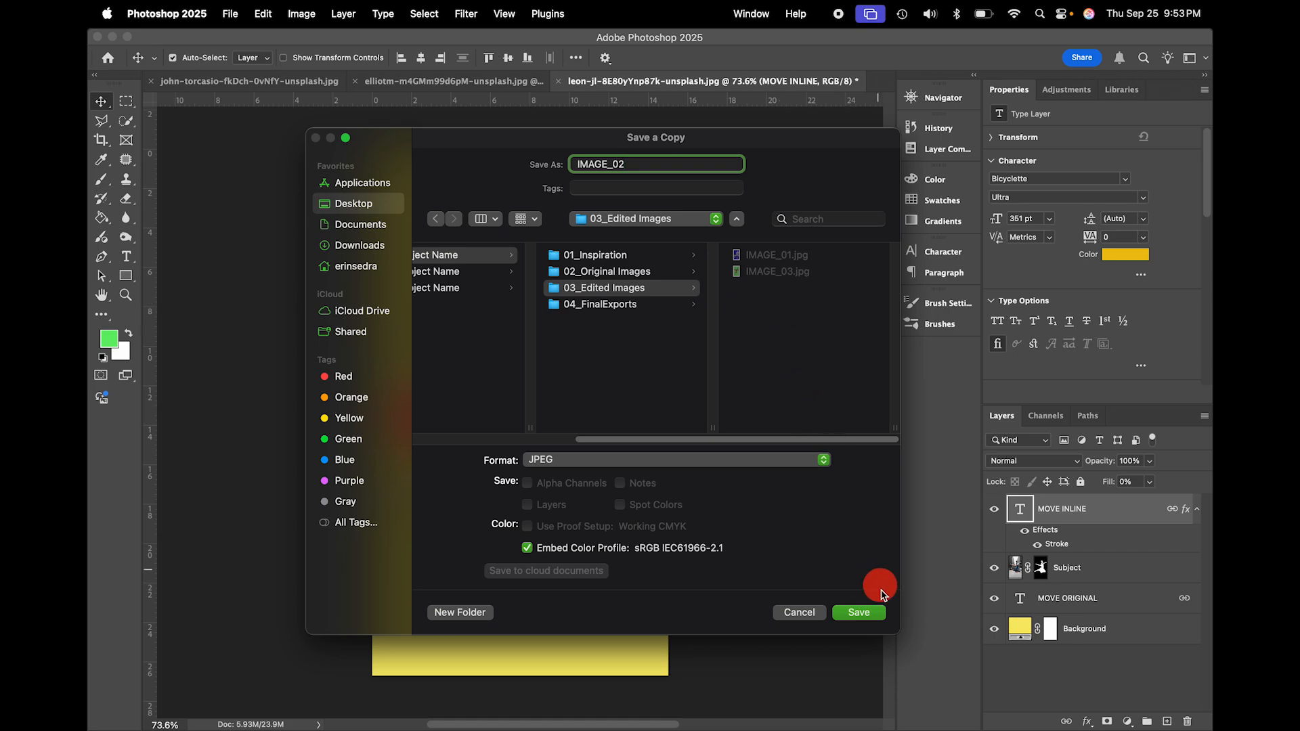
{"action": "left_click", "coordinate": [859, 613]}
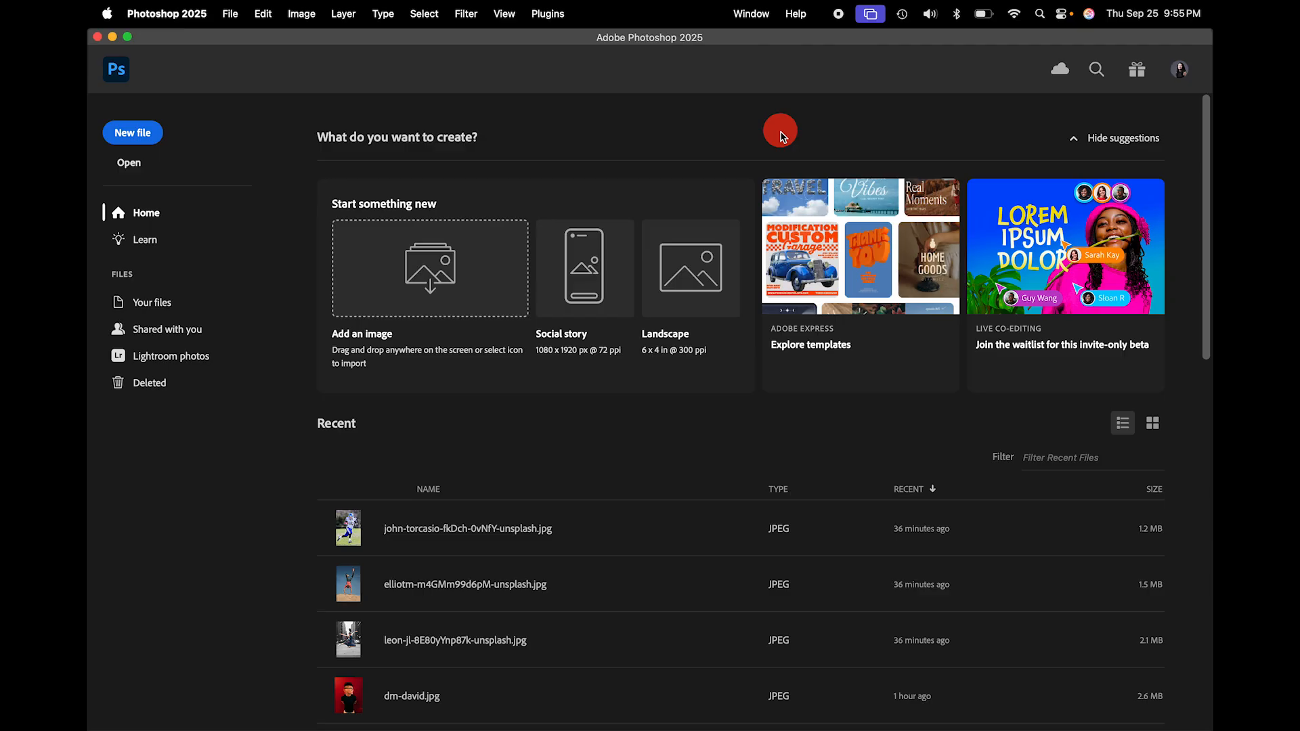
- Load IMAGE_01.jpg, IMAGE_02.jpg and IMAGE_03.jpg from the 03_Edited Images folder into a single layered document as a stack
{"action": "left_click", "coordinate": [229, 15]}
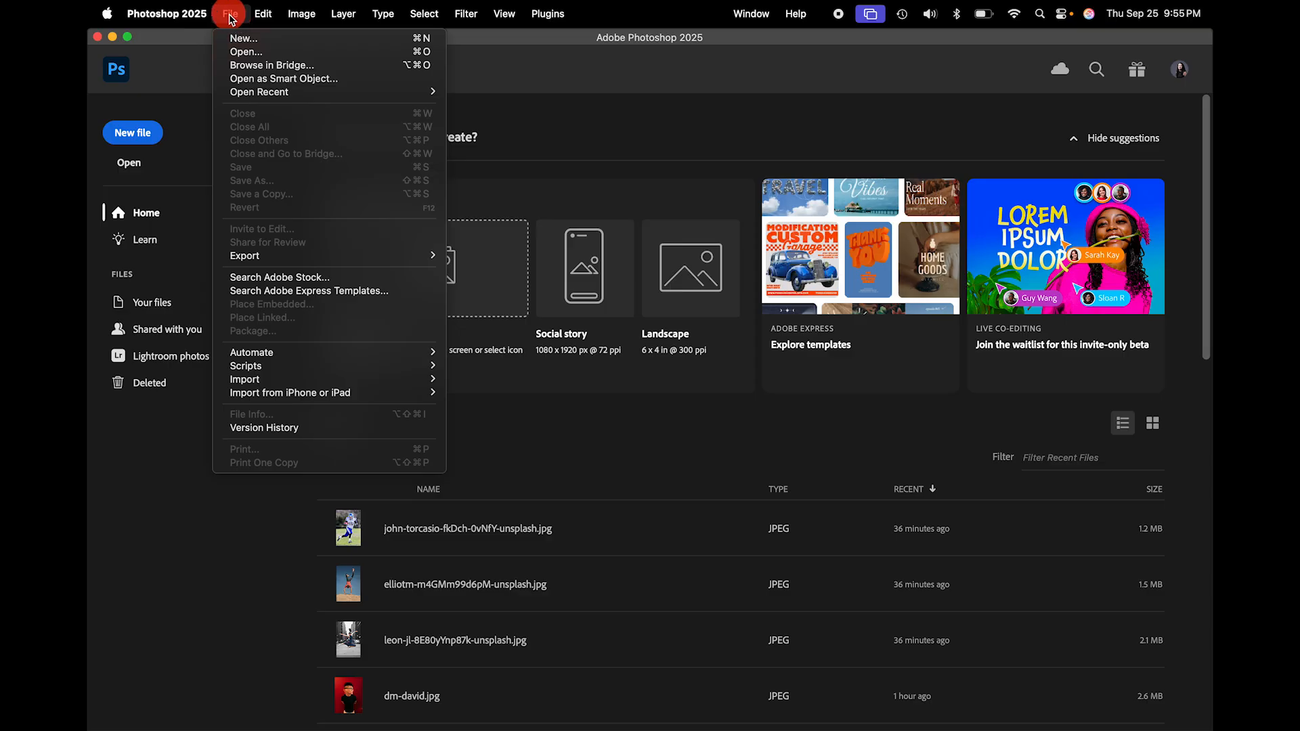
{"action": "left_click", "coordinate": [242, 39]}
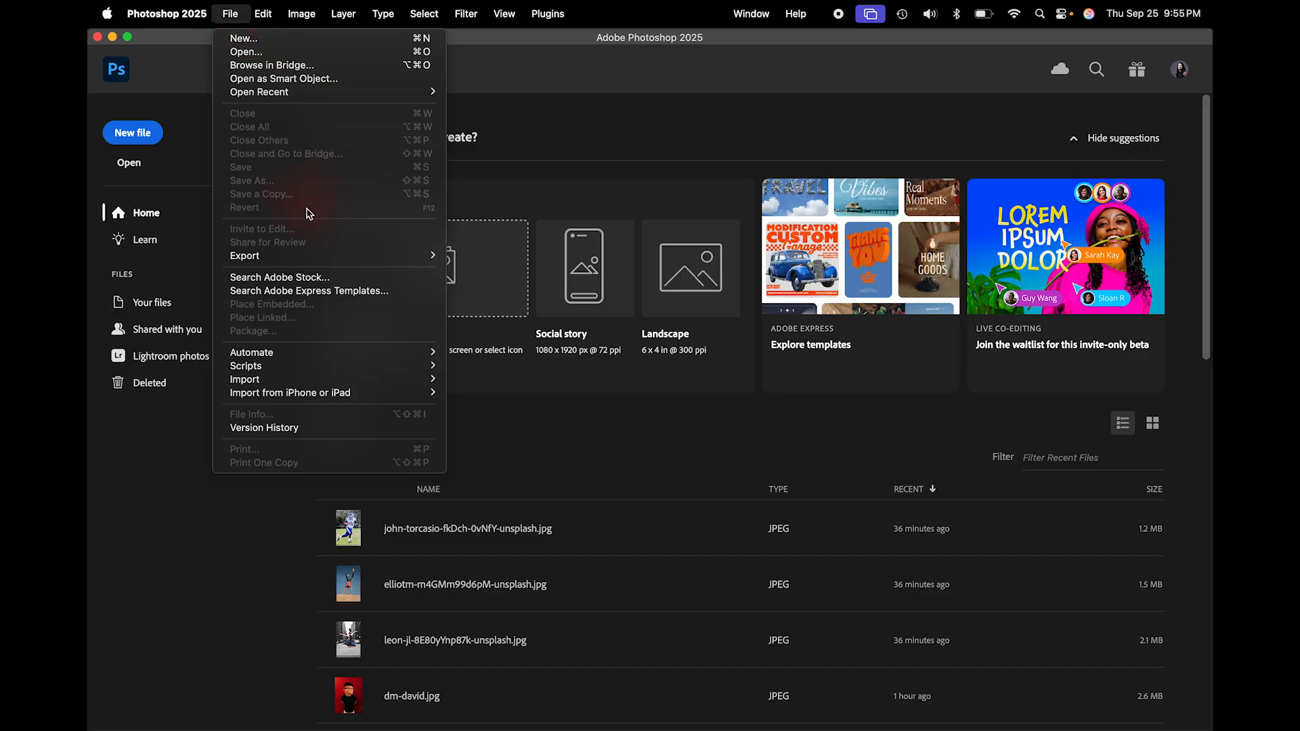
{"action": "mouse_move", "coordinate": [365, 375]}
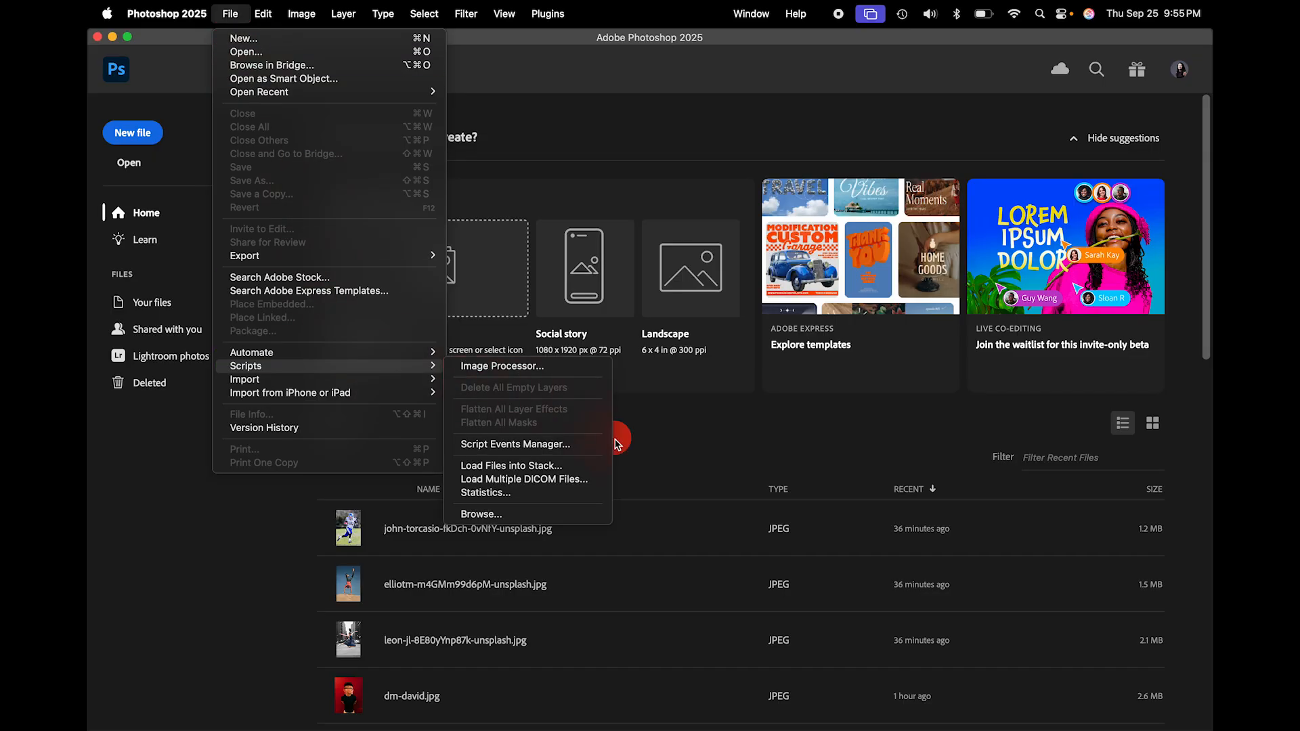
{"action": "left_click", "coordinate": [561, 470]}
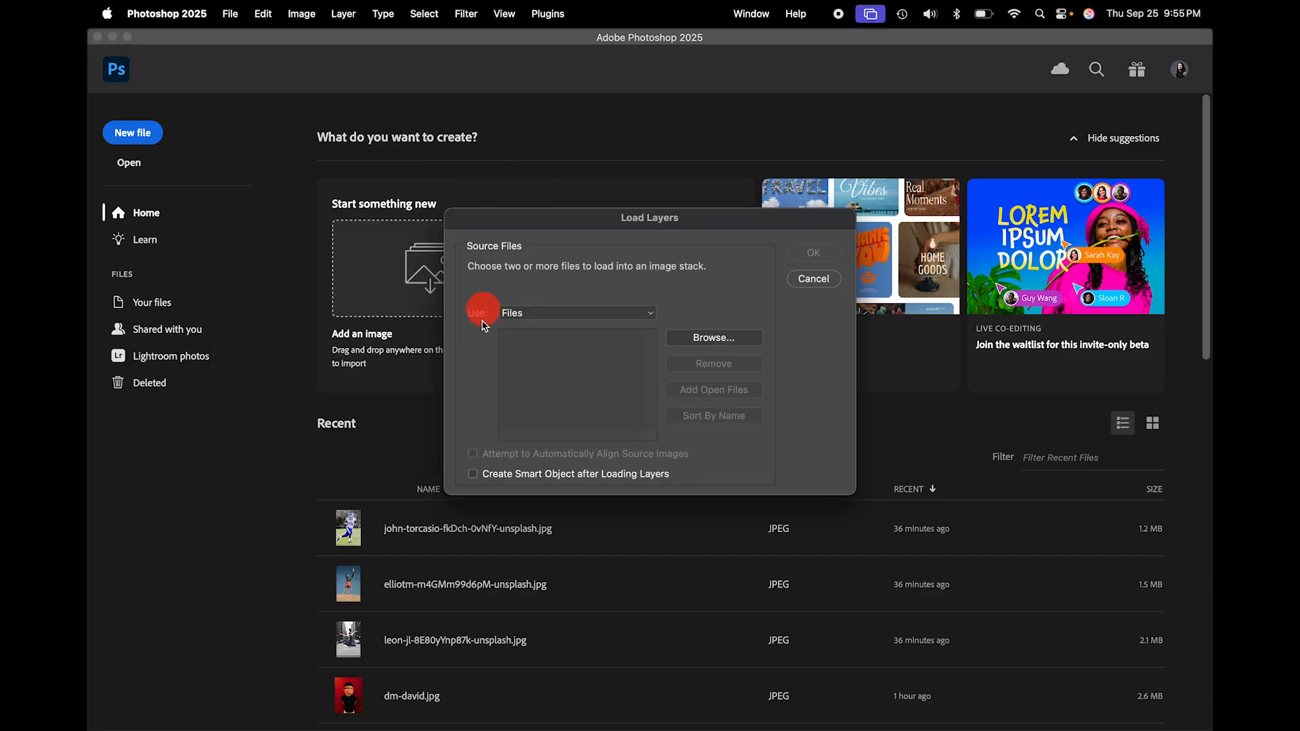
{"action": "left_click", "coordinate": [718, 339]}
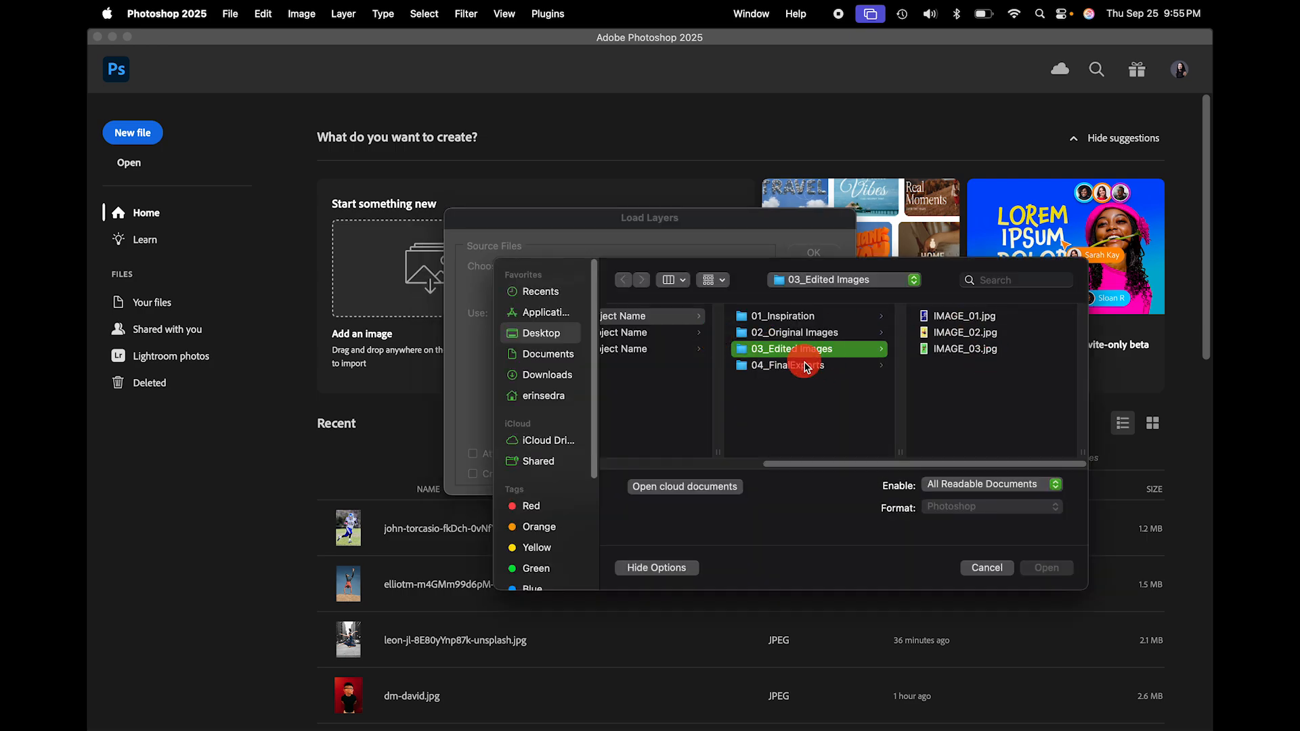
{"action": "left_click", "coordinate": [964, 323]}
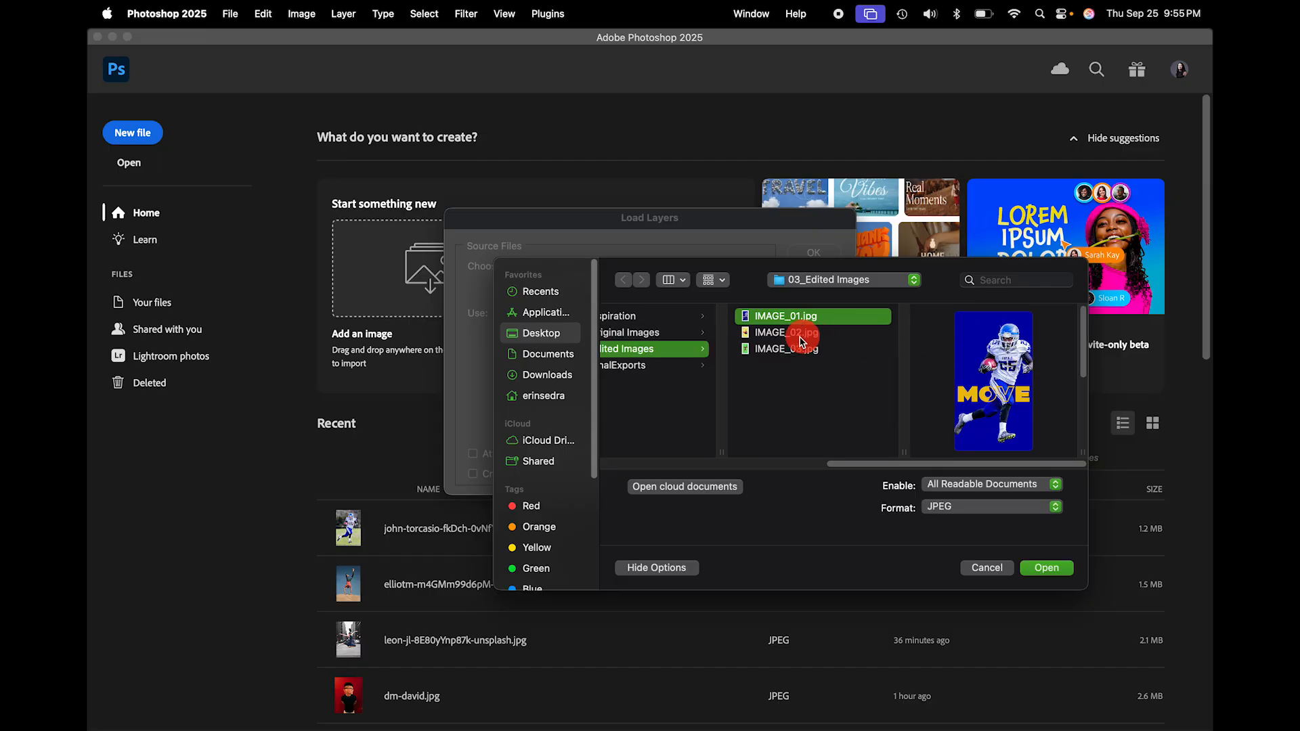
{"action": "left_click", "coordinate": [783, 334], "text": "shift"}
{"action": "left_click", "coordinate": [779, 351], "text": "shift"}
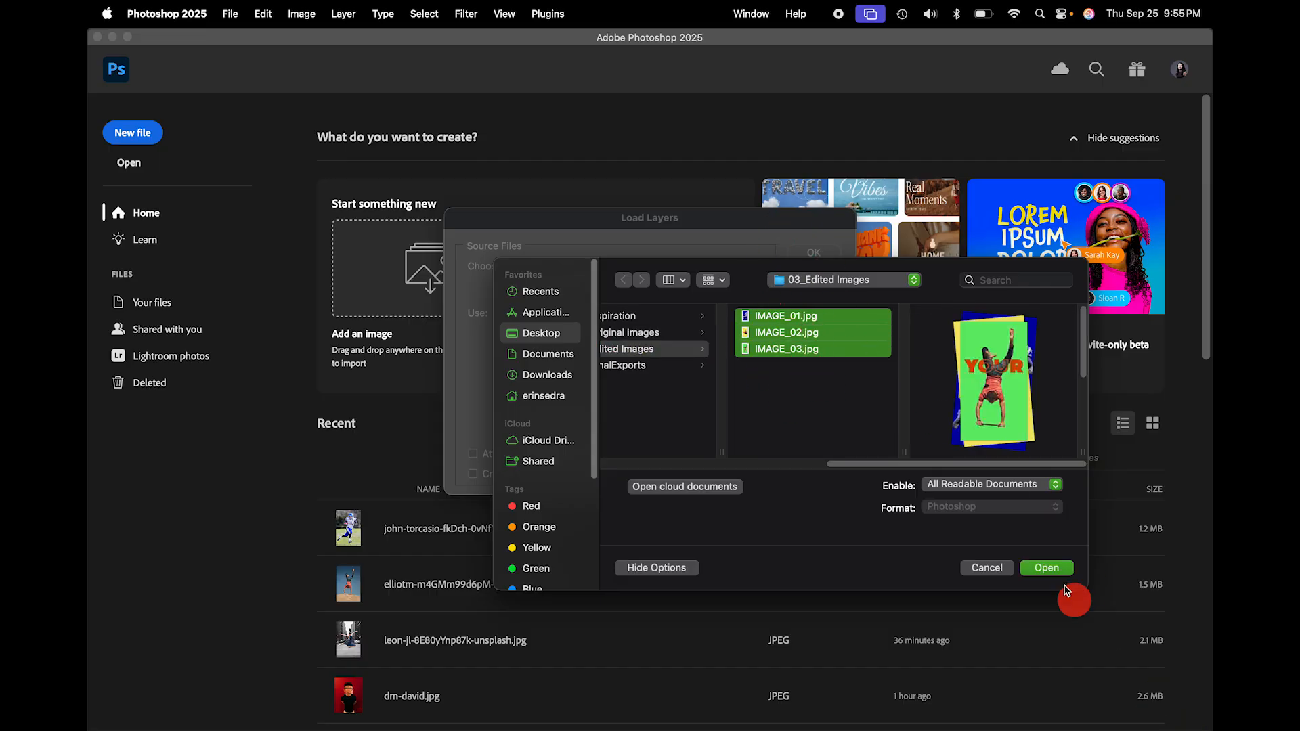
{"action": "left_click", "coordinate": [1049, 568]}
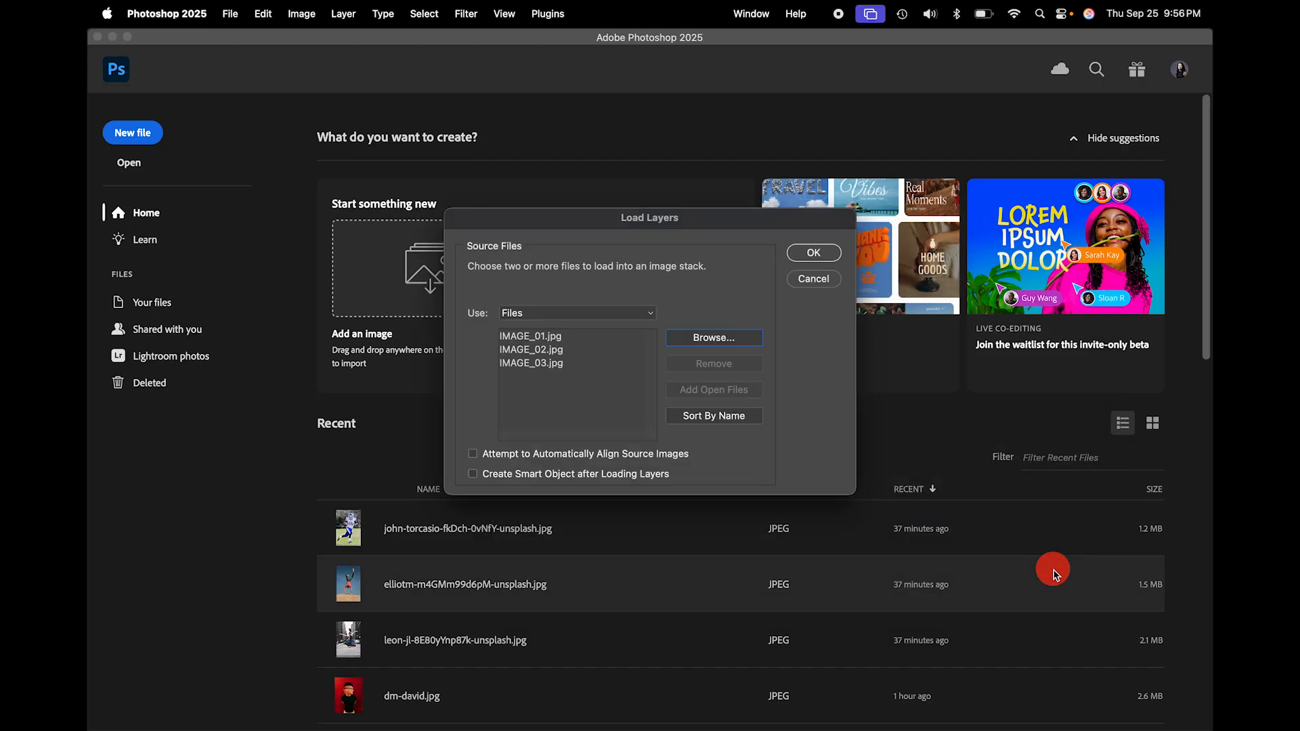
{"action": "left_click", "coordinate": [815, 254]}
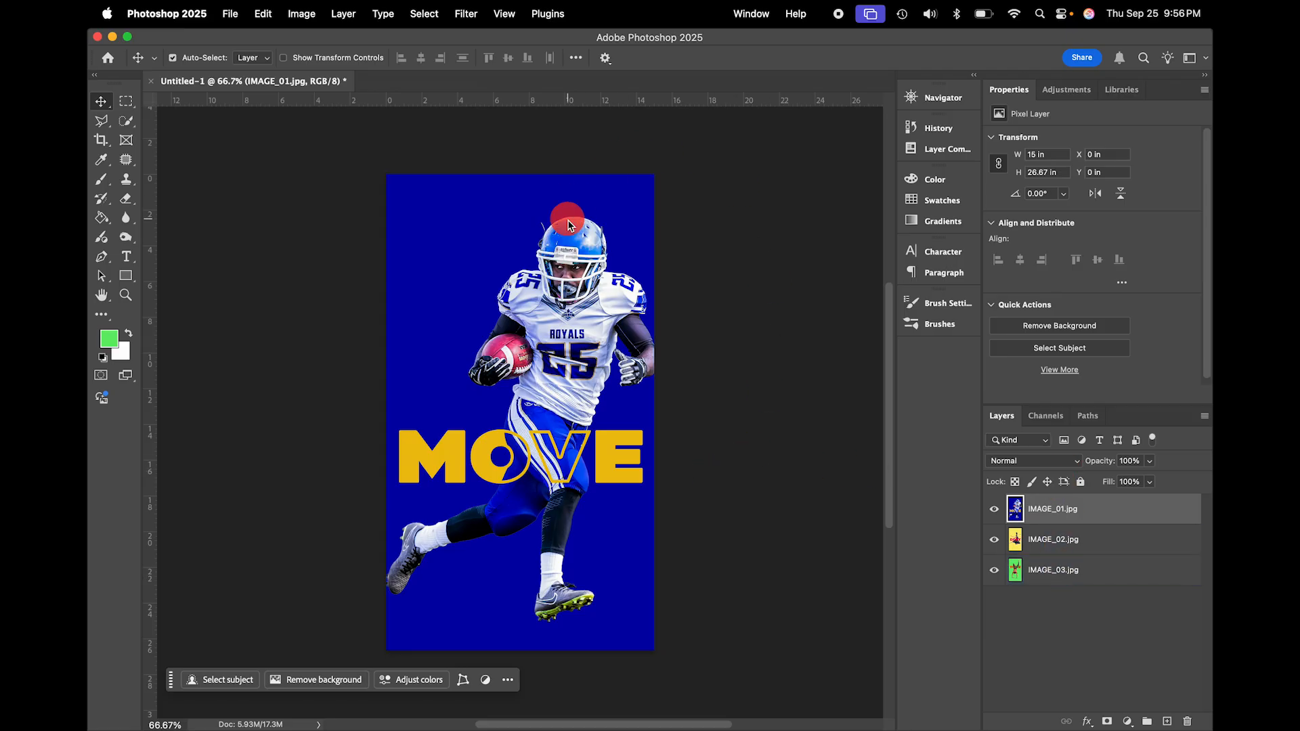
- Show the Timeline for the stacked document and create a frame animation rather than a video timeline
{"action": "left_click", "coordinate": [1068, 540]}
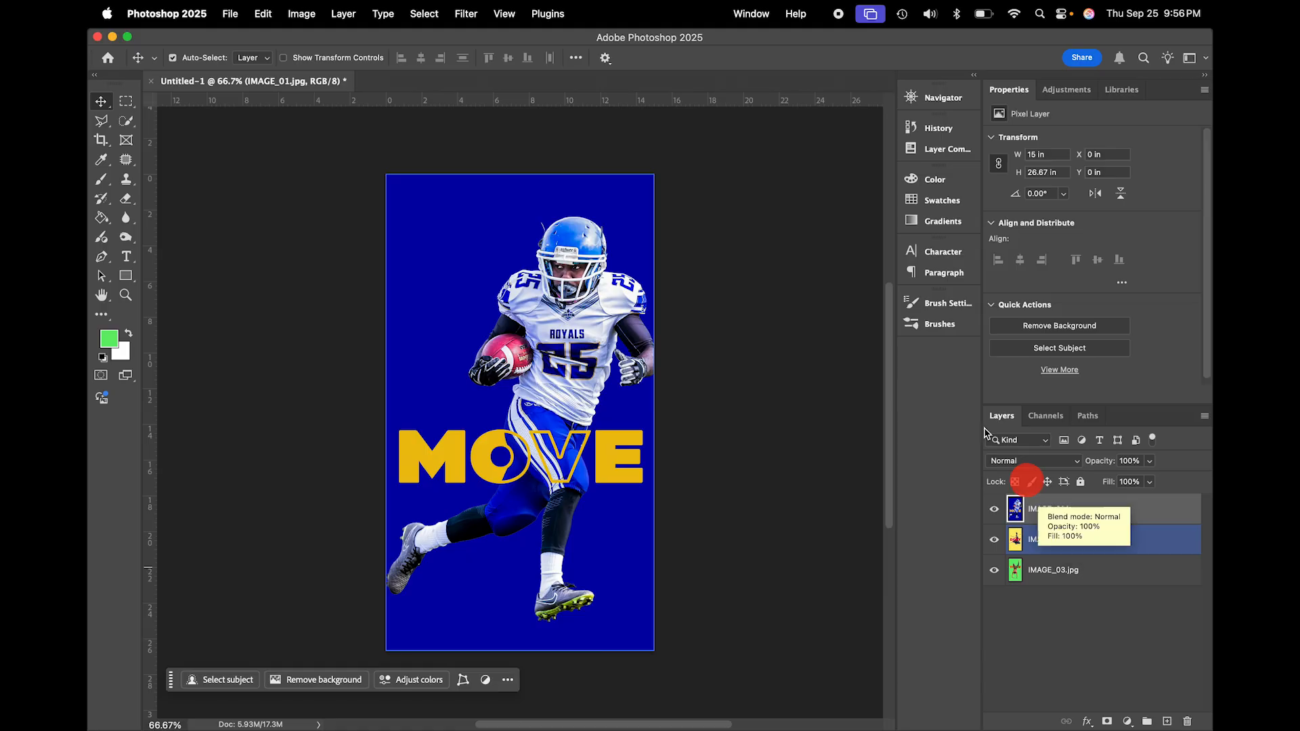
{"action": "left_click", "coordinate": [756, 15]}
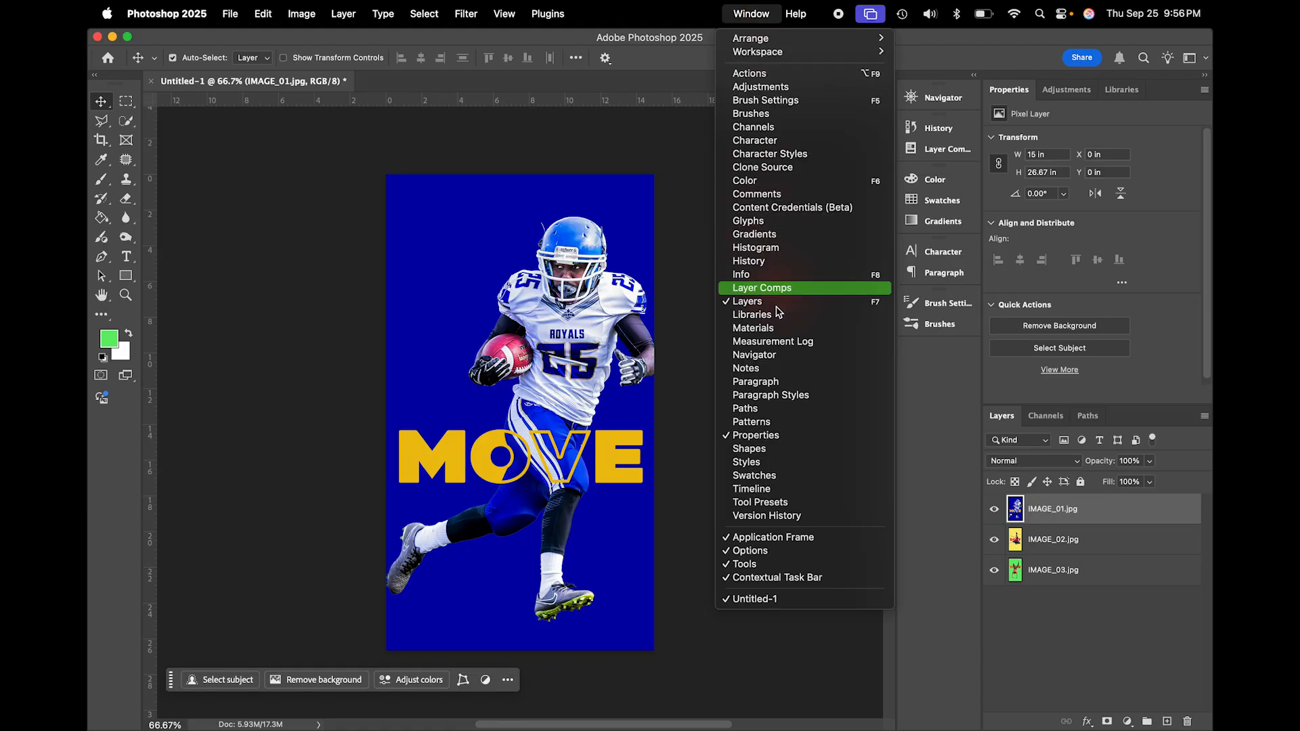
{"action": "left_click", "coordinate": [762, 490]}
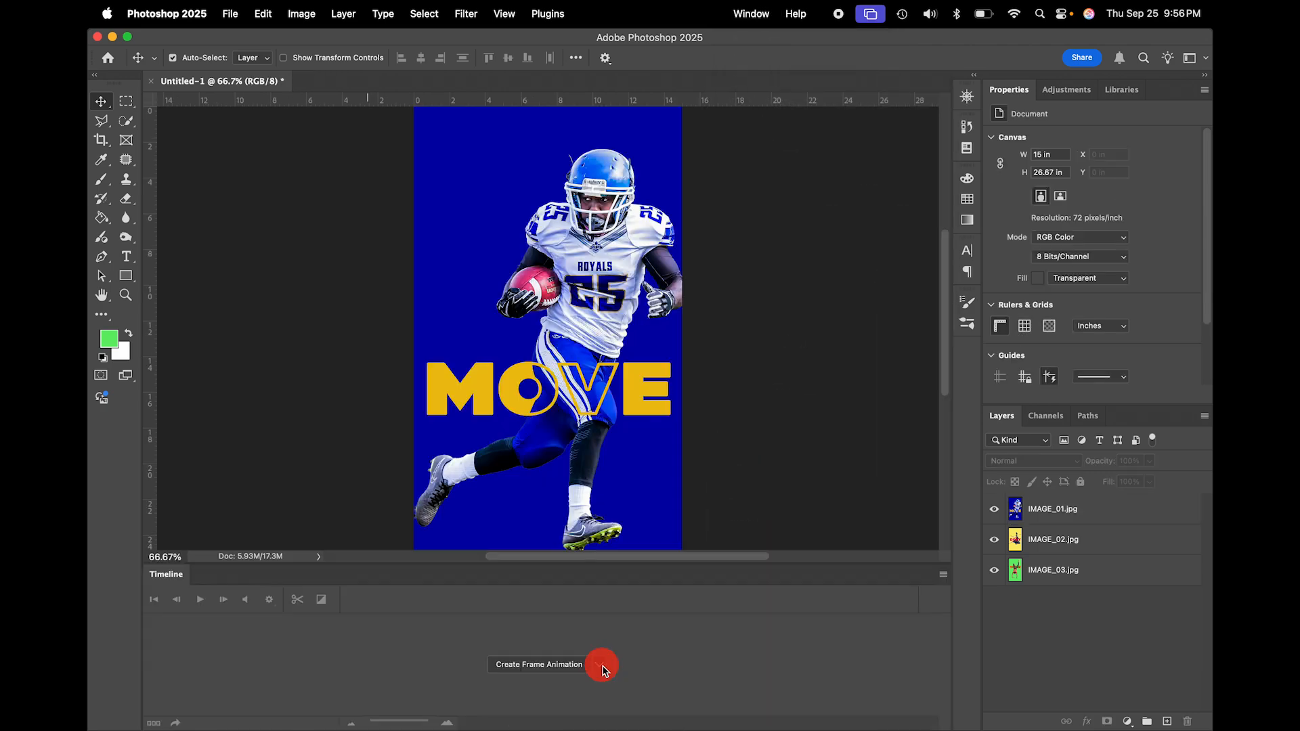
{"action": "left_click", "coordinate": [600, 666]}
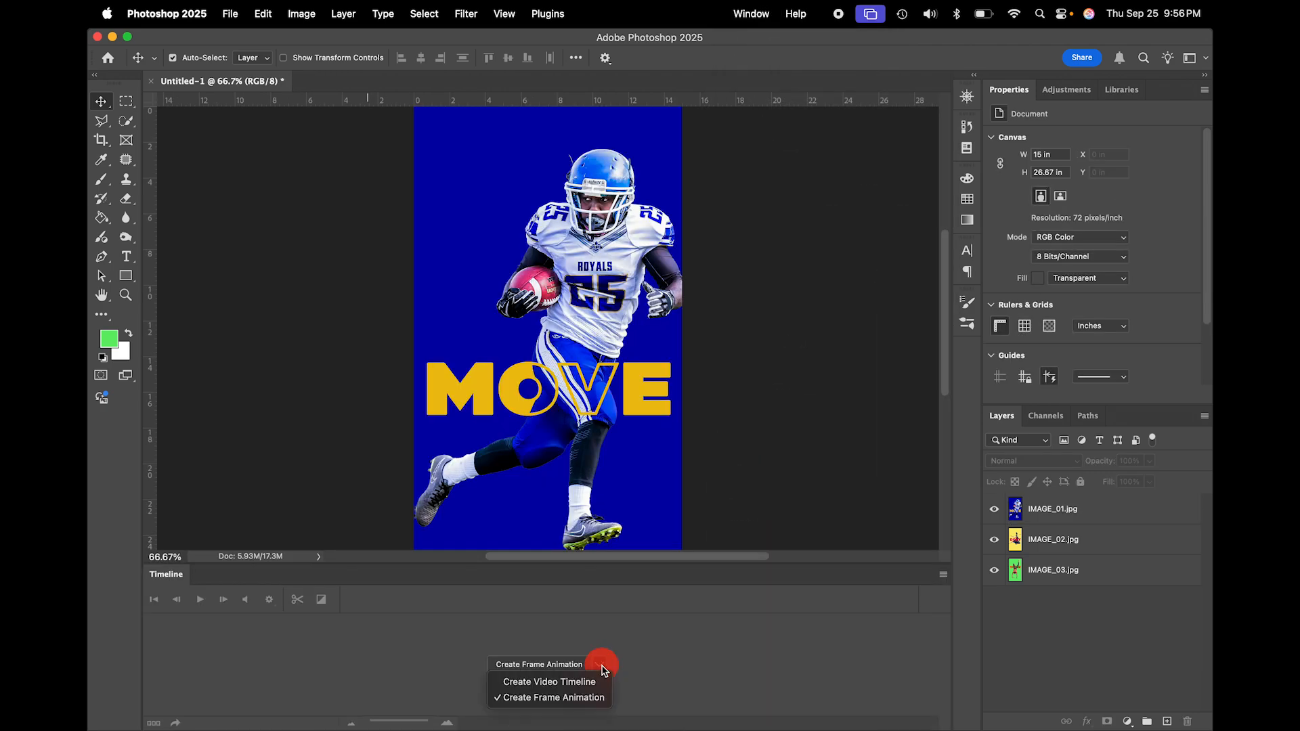
{"action": "left_click", "coordinate": [549, 684]}
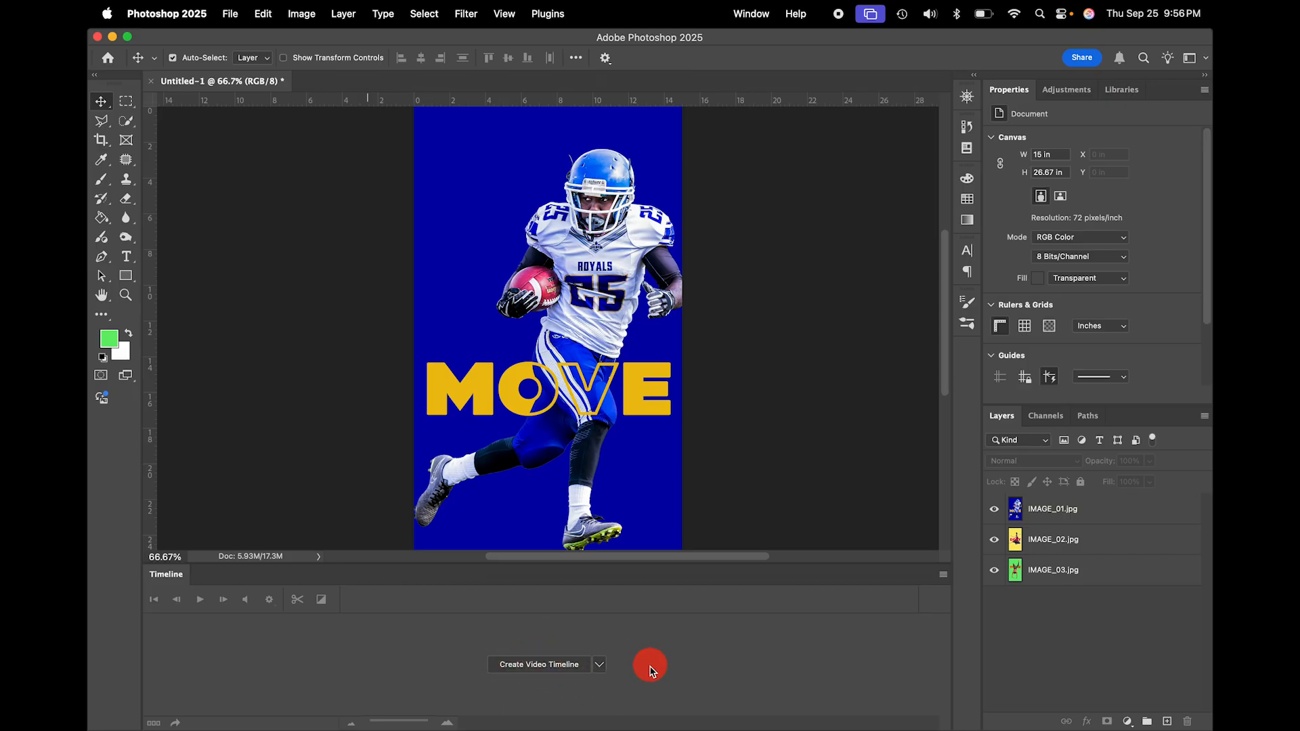
{"action": "left_click", "coordinate": [599, 667]}
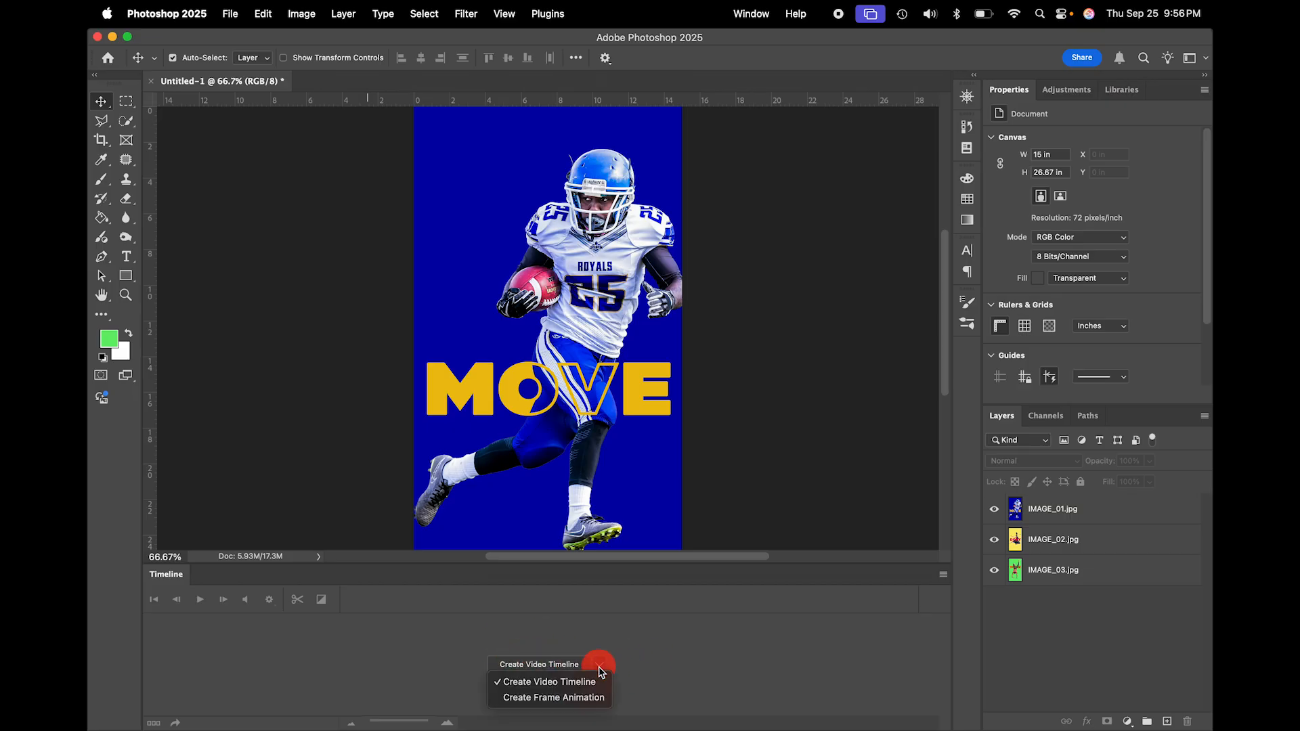
{"action": "left_click", "coordinate": [580, 698]}
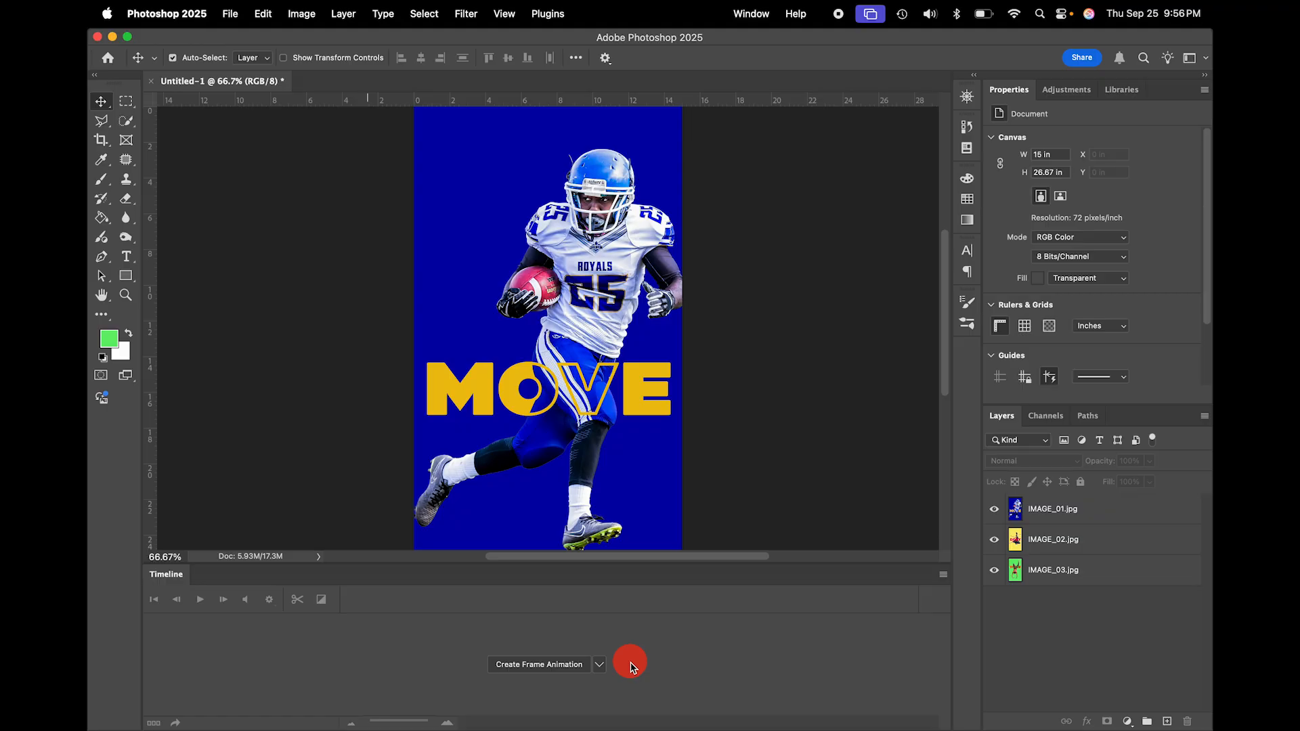
{"action": "left_click", "coordinate": [513, 667]}
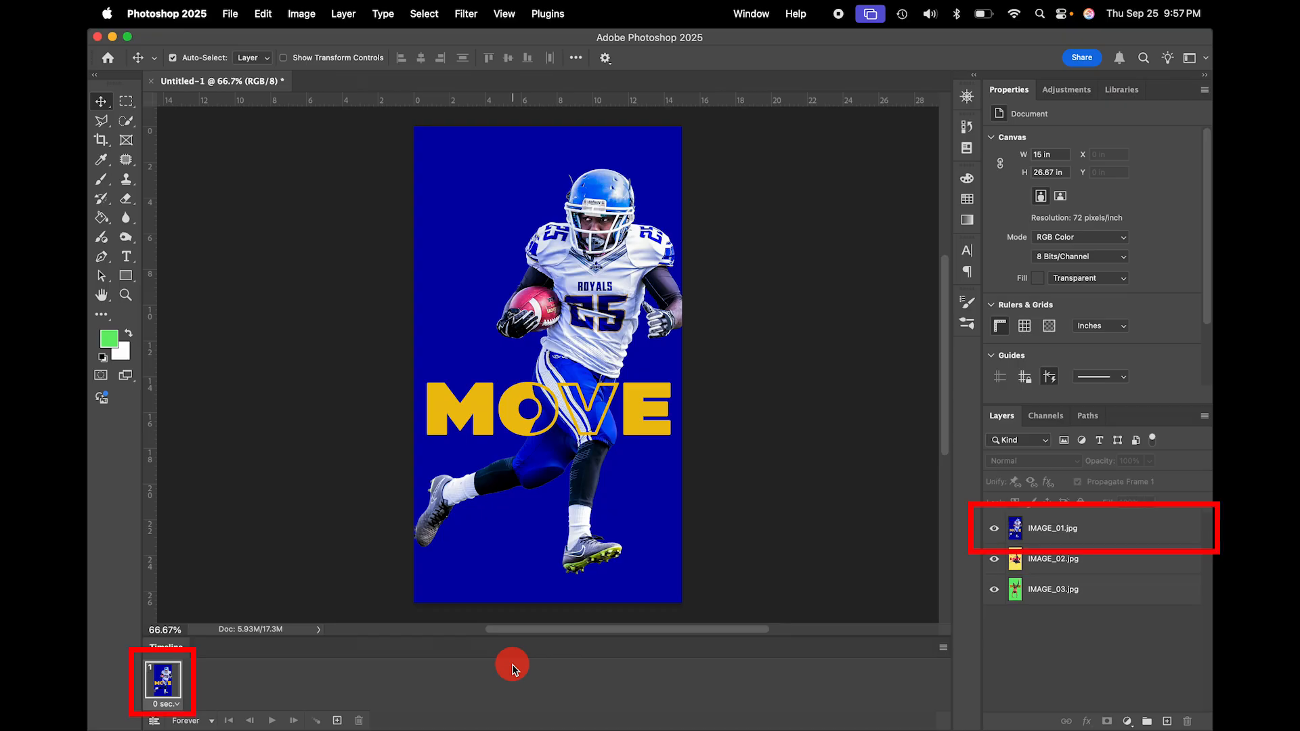
- Make animation frames from the three image layers
{"action": "left_click", "coordinate": [1114, 532]}
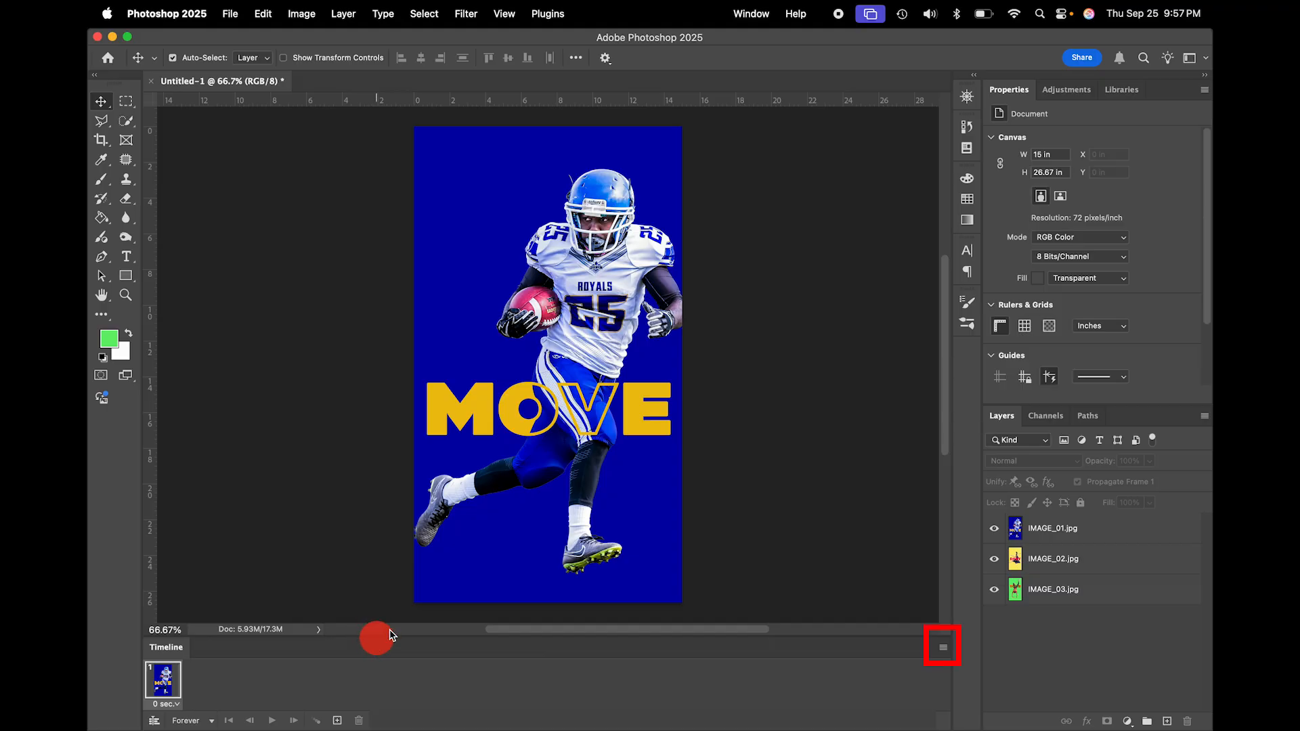
{"action": "left_click", "coordinate": [947, 651]}
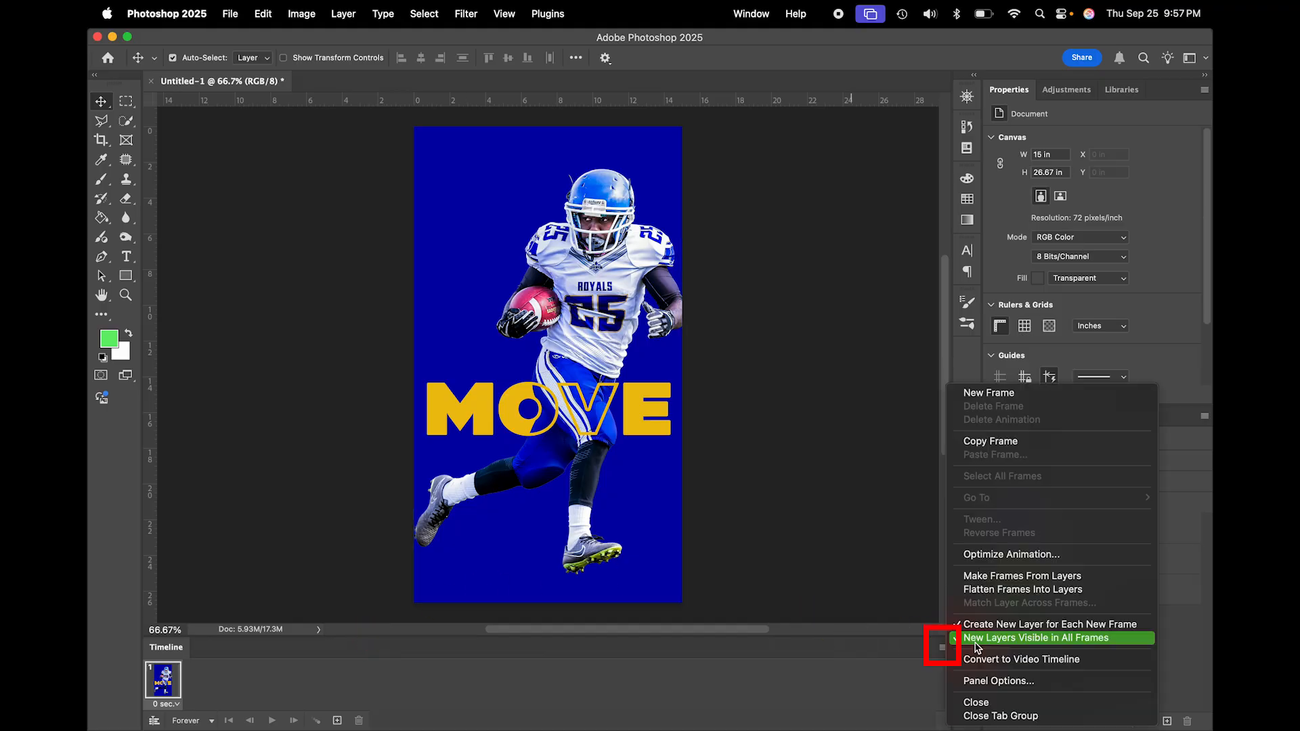
{"action": "left_click", "coordinate": [1065, 580]}
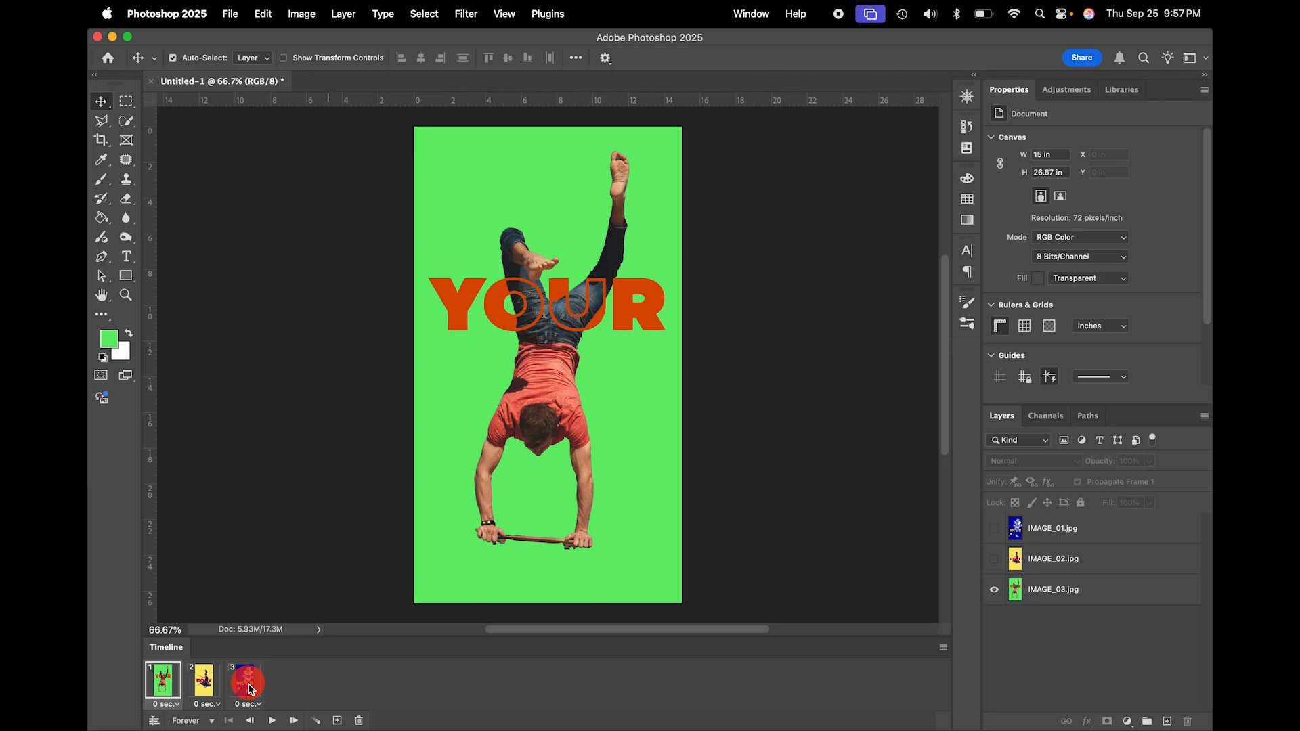
- Move the blue MOVE frame to the start of the animation and check the MOVE, YOUR, BODY frame order
{"action": "left_click_drag", "start_coordinate": [248, 687], "coordinate": [159, 684]}
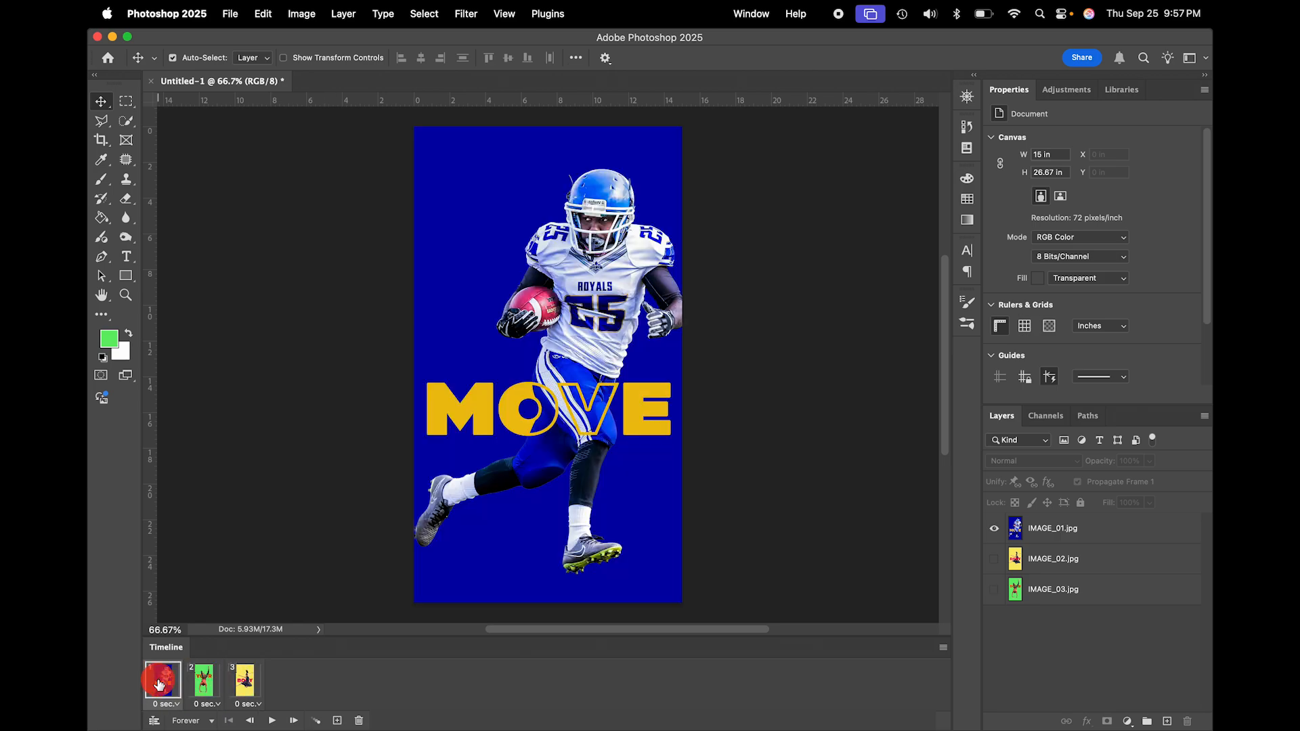
{"action": "left_click", "coordinate": [211, 680]}
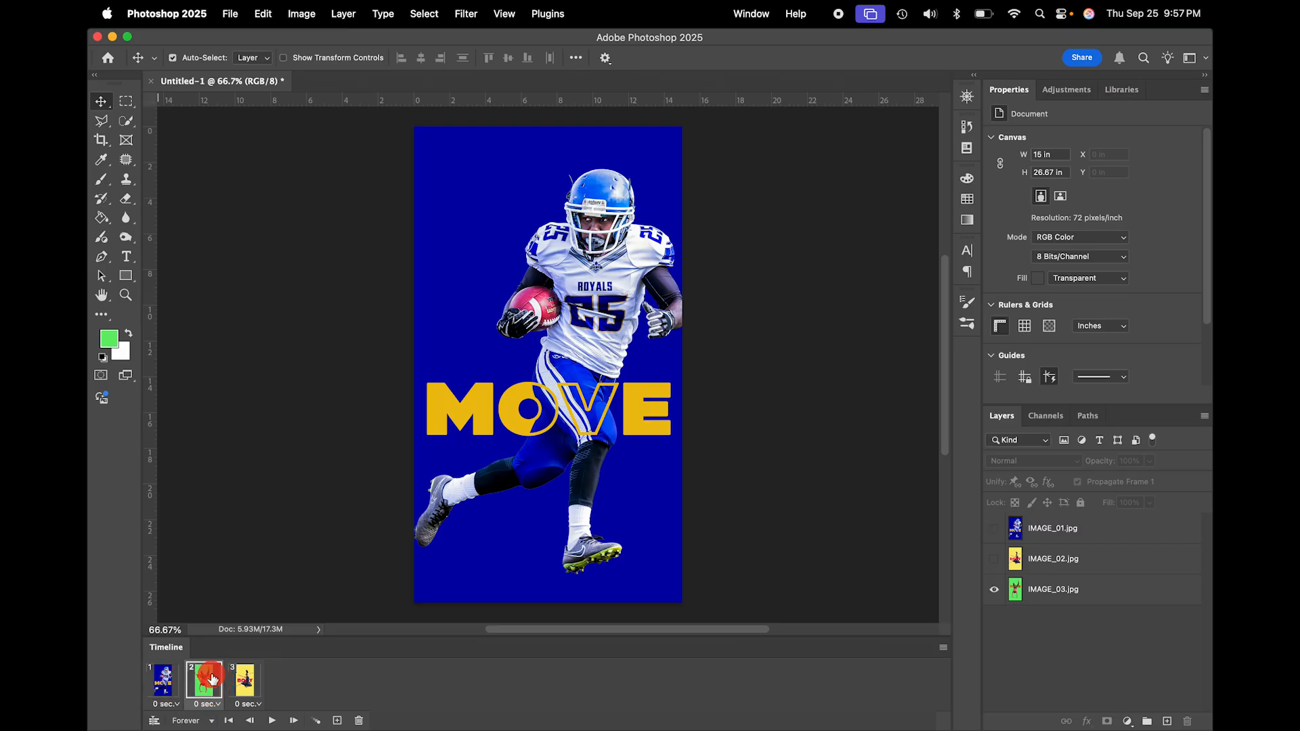
{"action": "left_click", "coordinate": [245, 681]}
{"action": "left_click", "coordinate": [165, 685]}
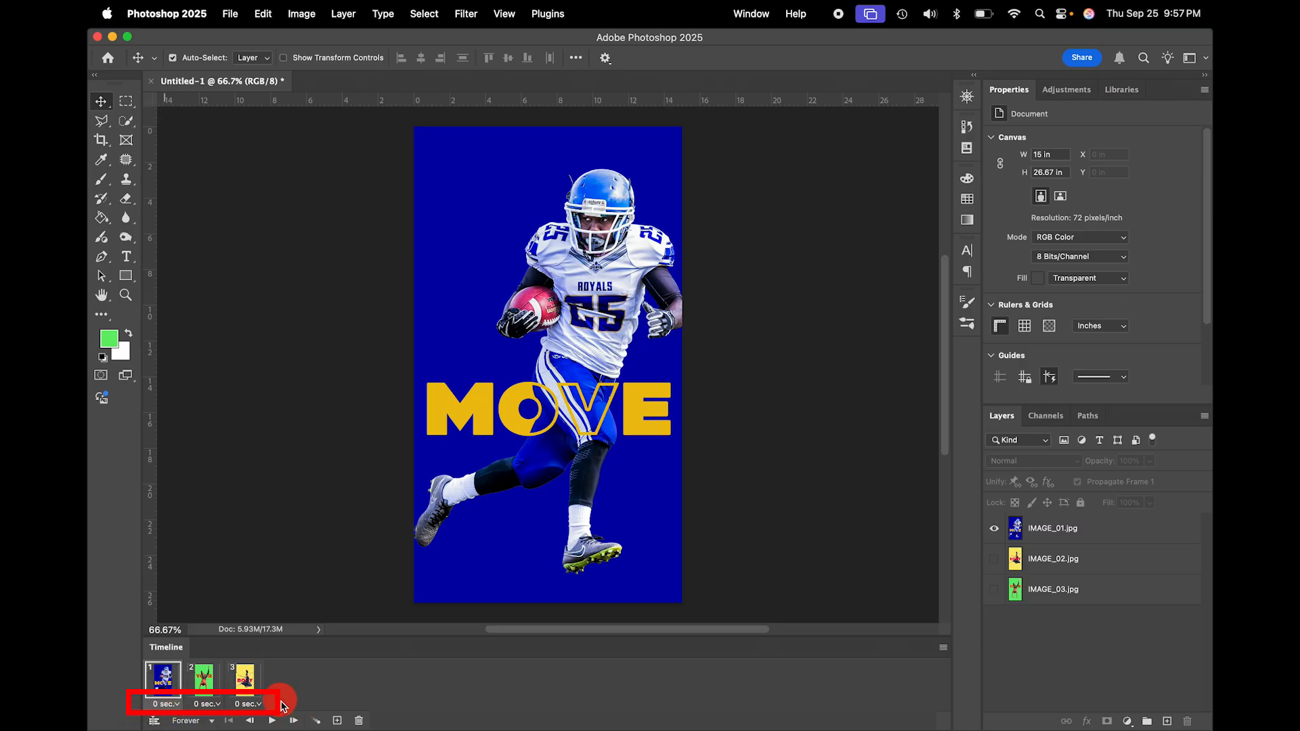
- Set a custom delay of 0.75 seconds on each of the three frames, MOVE, YOUR and BODY
{"action": "left_click", "coordinate": [175, 706]}
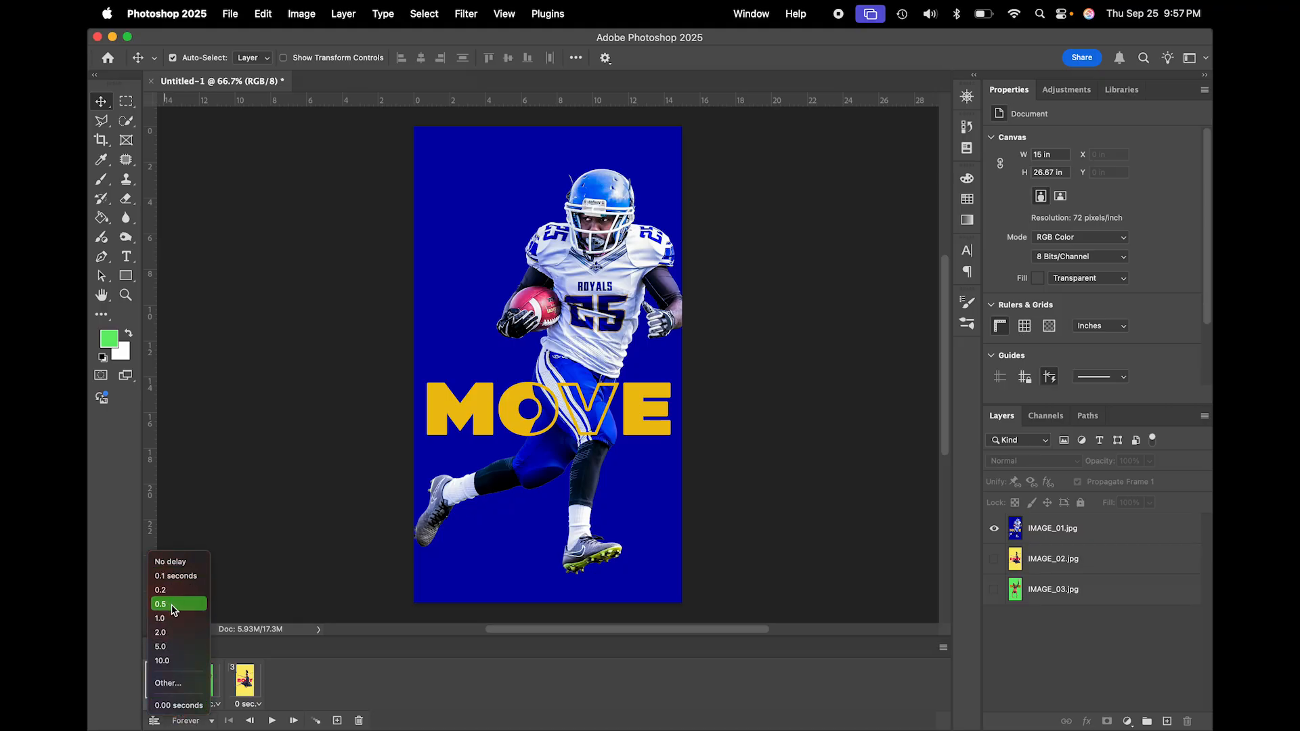
{"action": "left_click", "coordinate": [180, 685]}
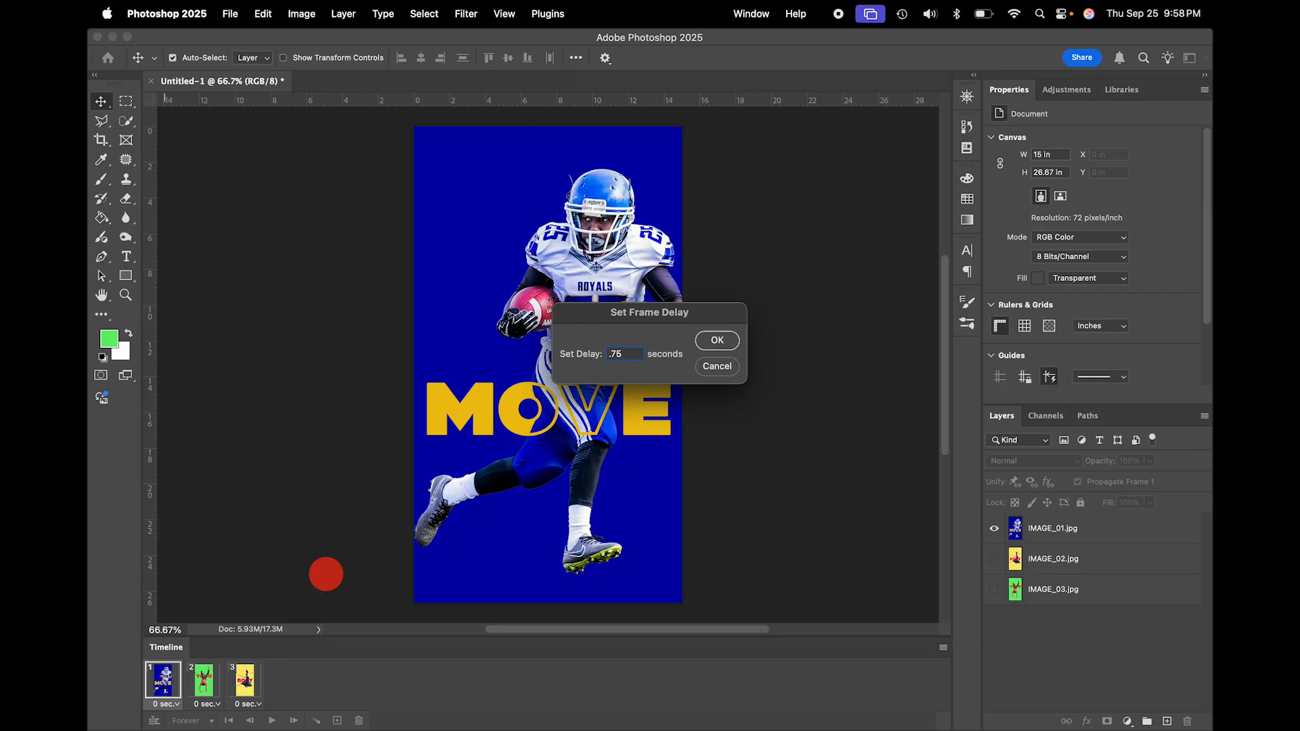
{"action": "left_click", "coordinate": [719, 342]}
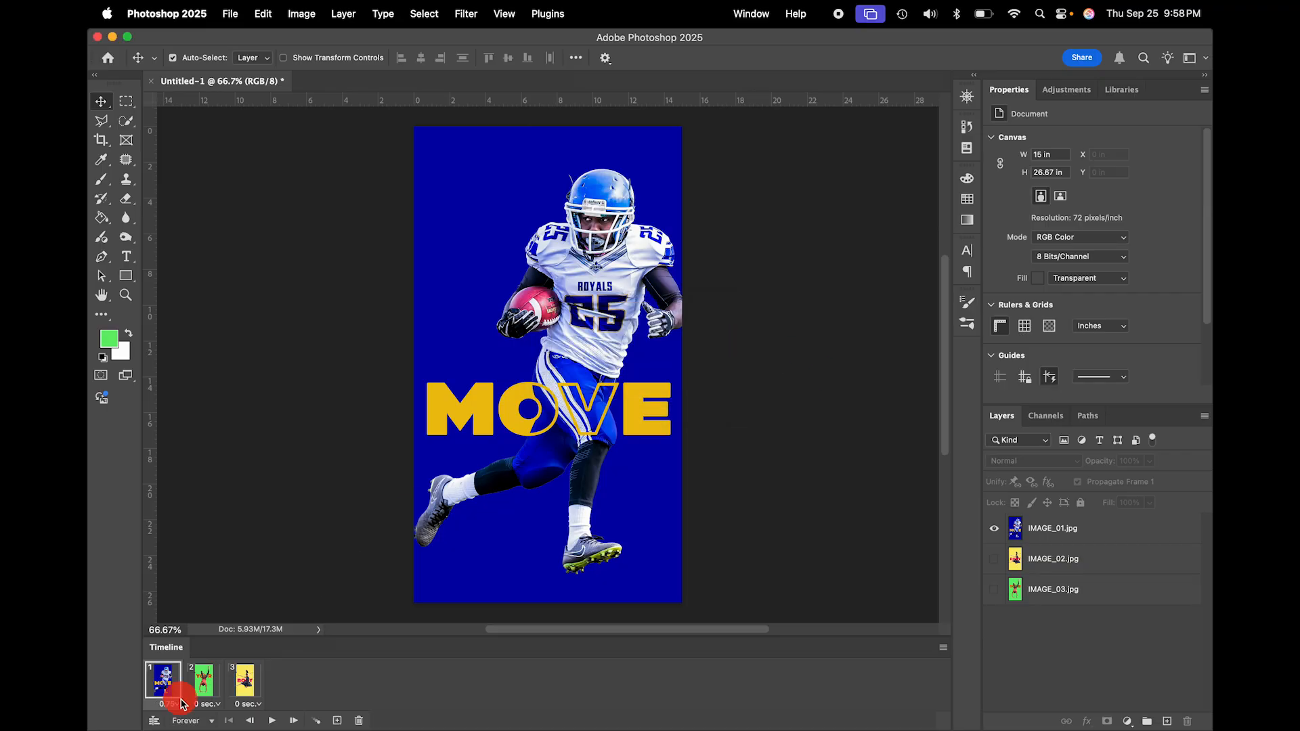
{"action": "left_click", "coordinate": [216, 705]}
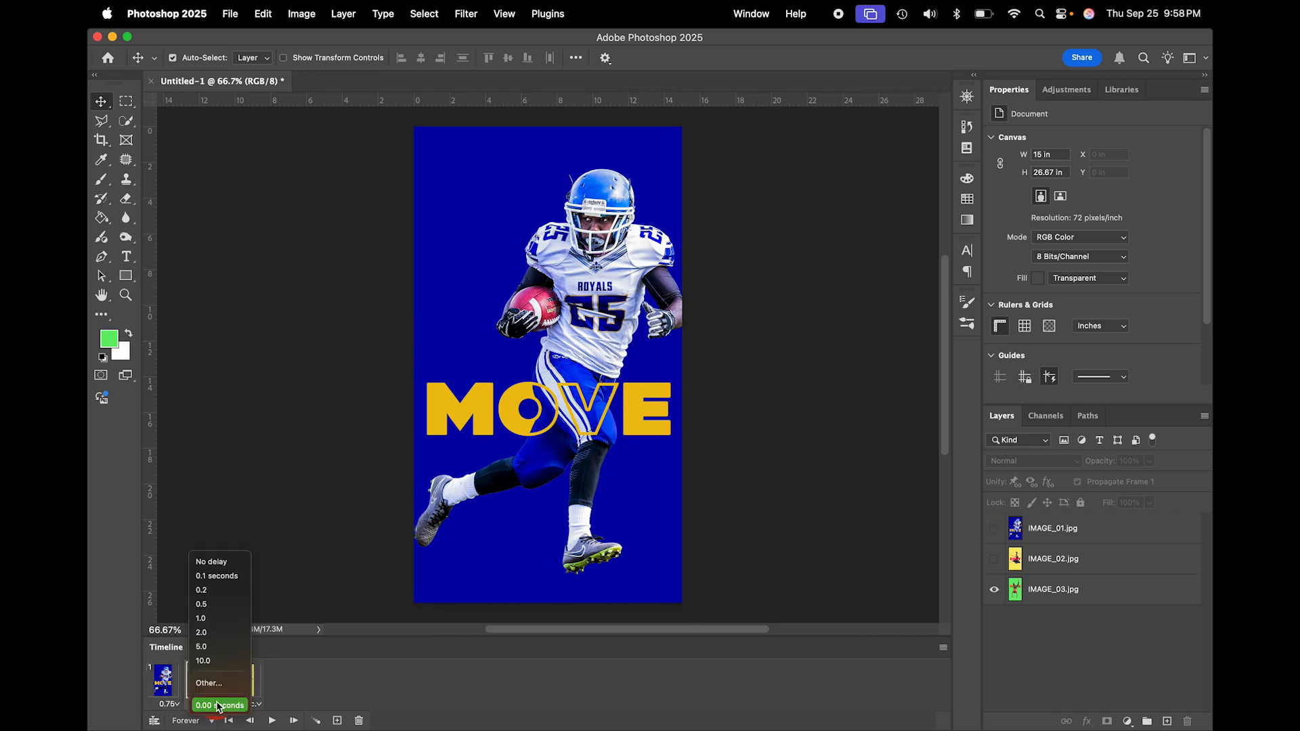
{"action": "left_click", "coordinate": [209, 684]}
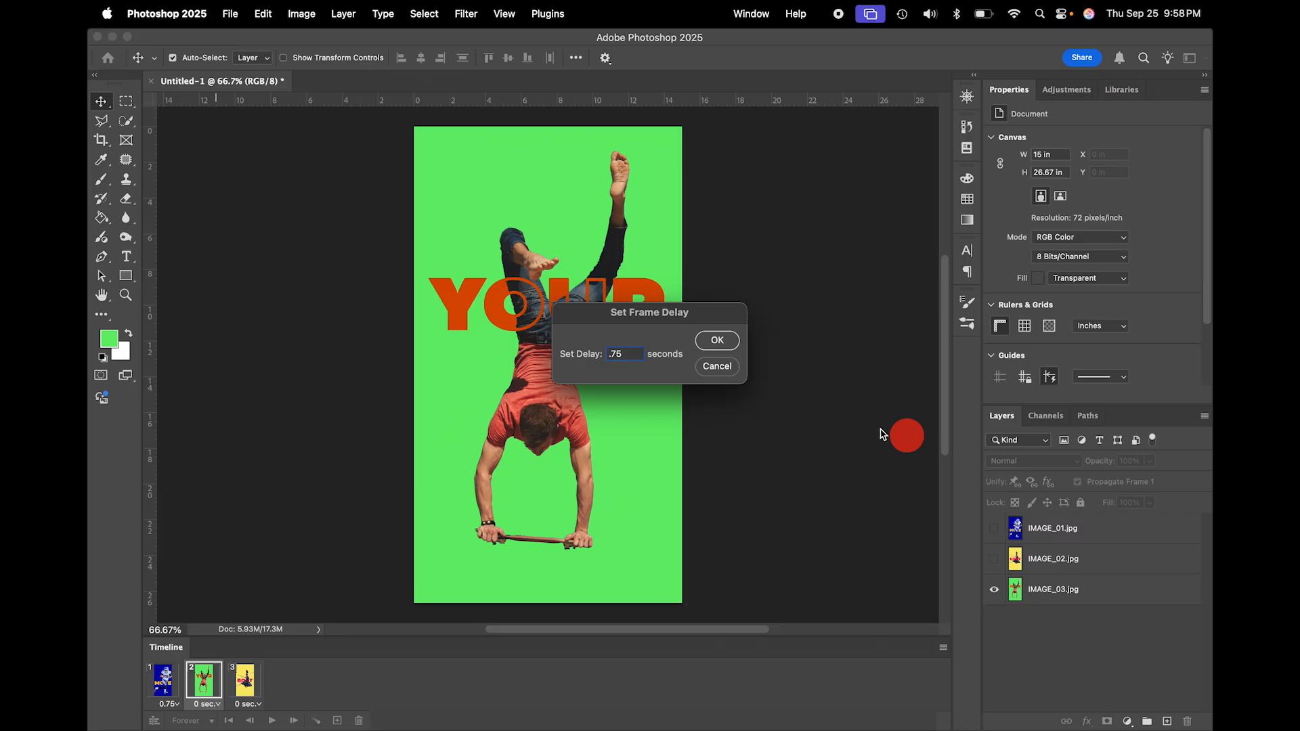
{"action": "left_click", "coordinate": [718, 341]}
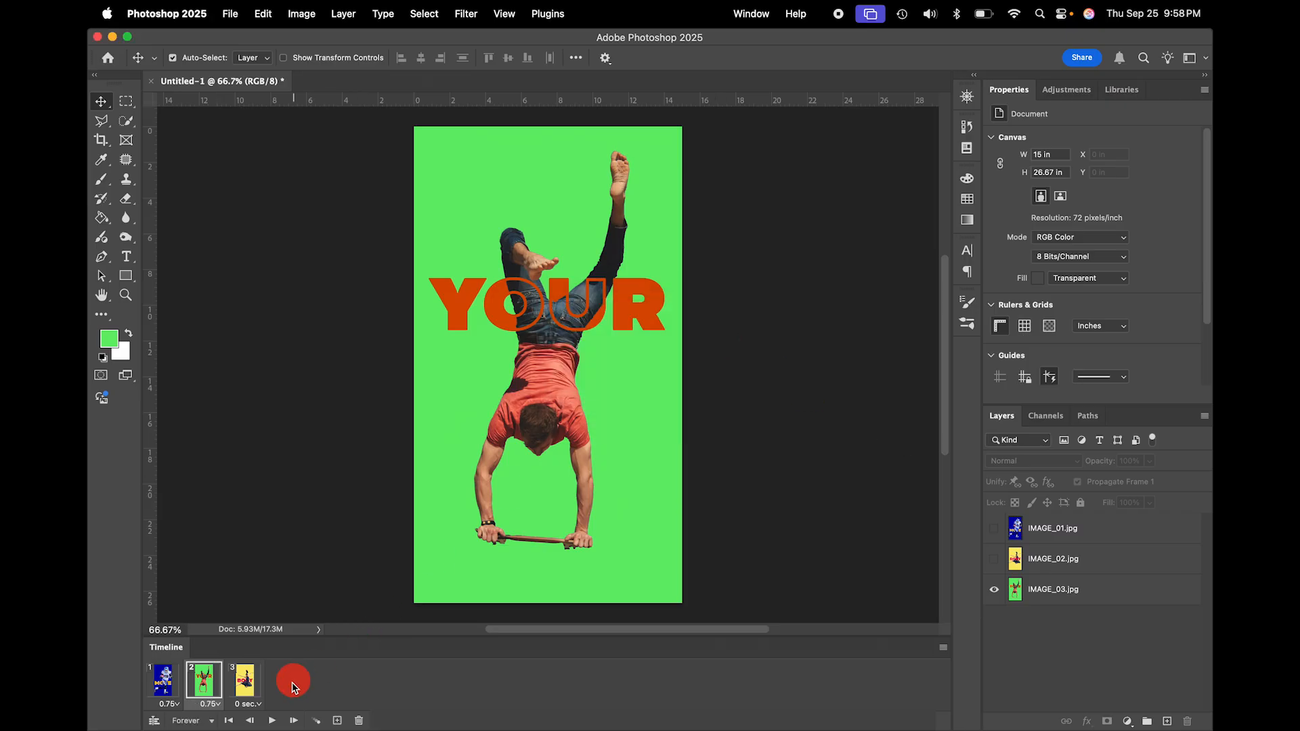
{"action": "left_click", "coordinate": [249, 705]}
{"action": "left_click", "coordinate": [250, 684]}
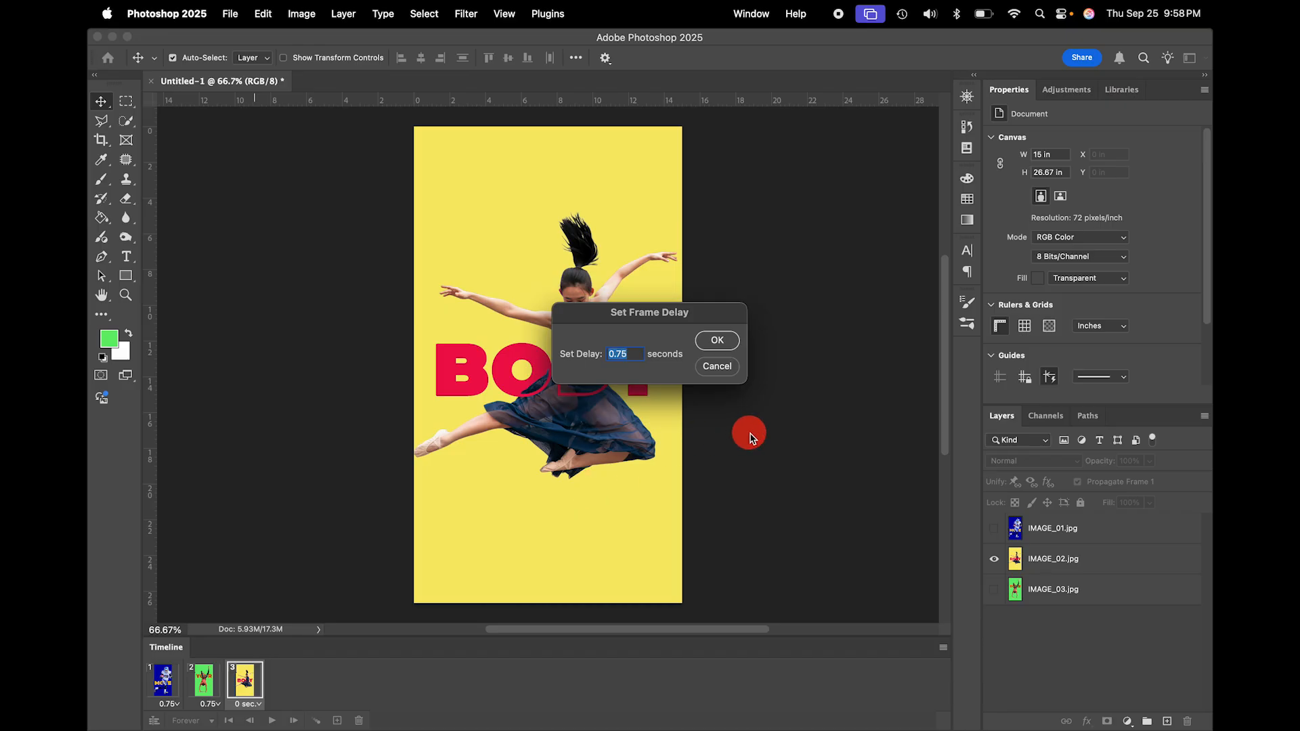
{"action": "left_click", "coordinate": [725, 341]}
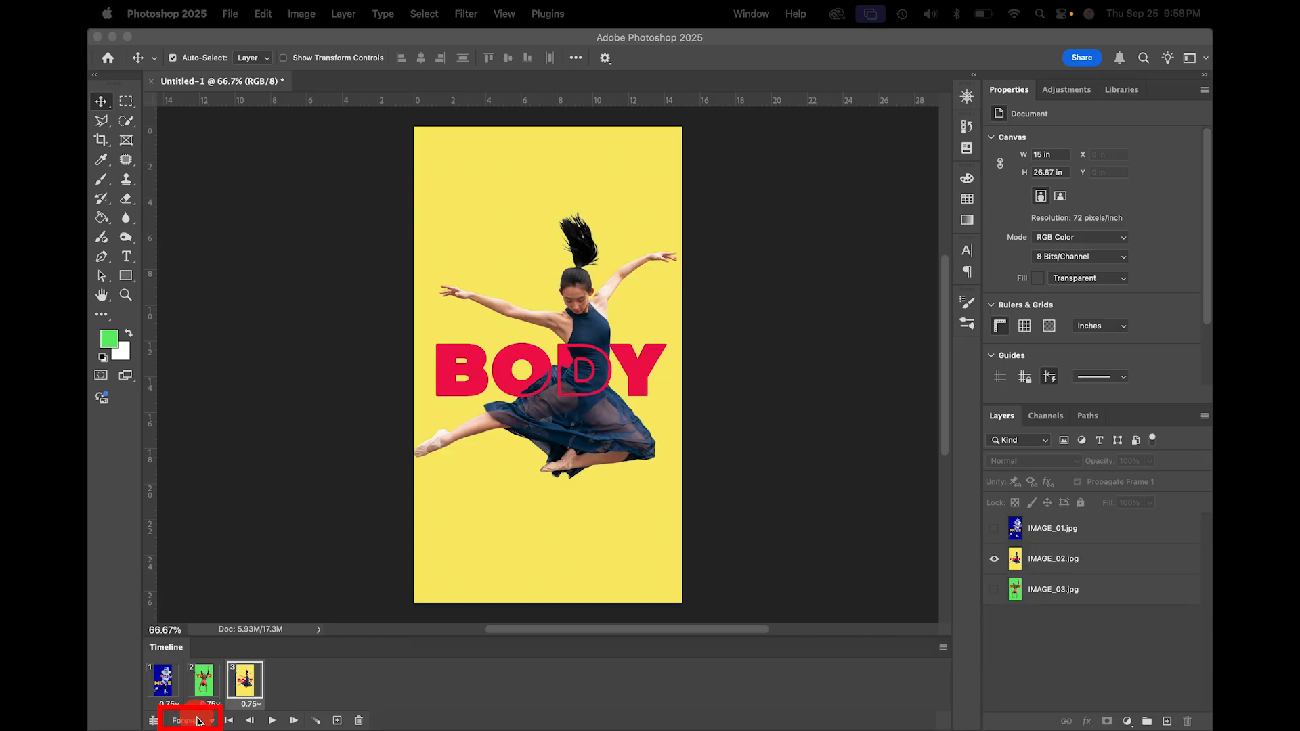
- Set the animation's looping to Forever and play it as a preview
{"action": "left_click", "coordinate": [215, 722]}
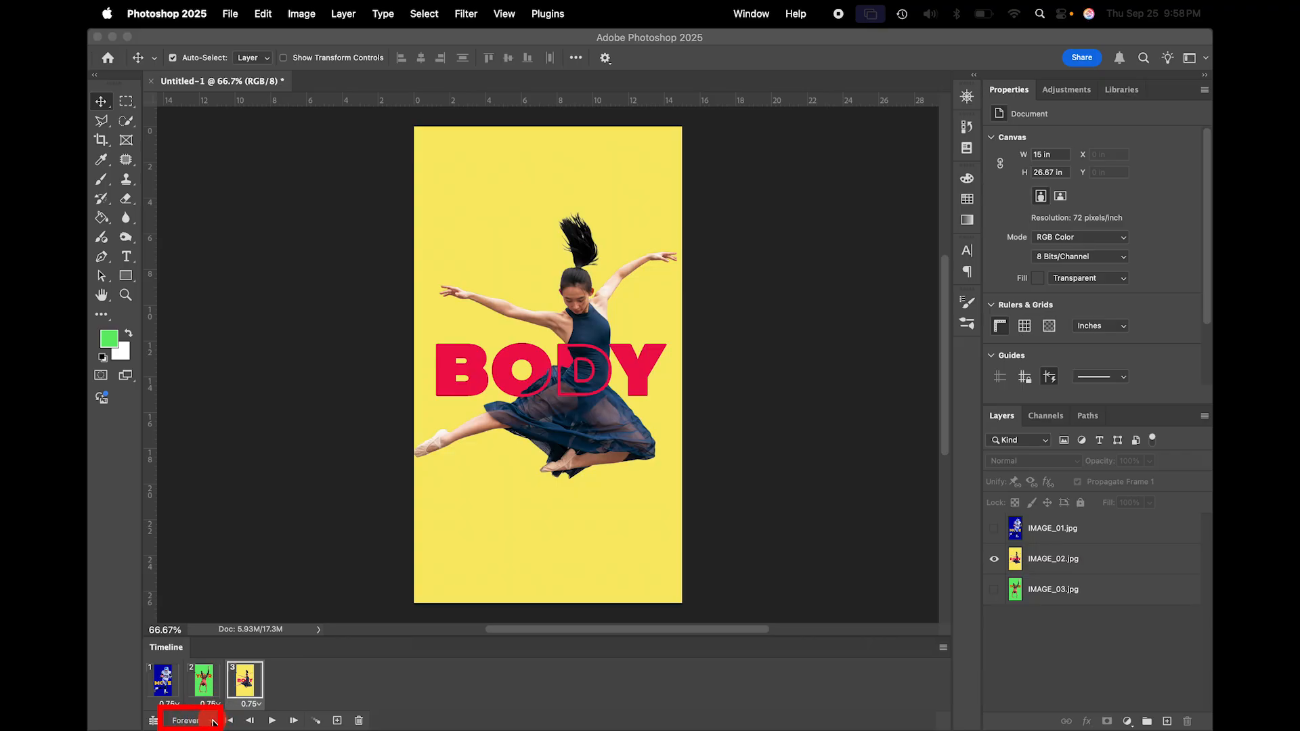
{"action": "left_click", "coordinate": [216, 722]}
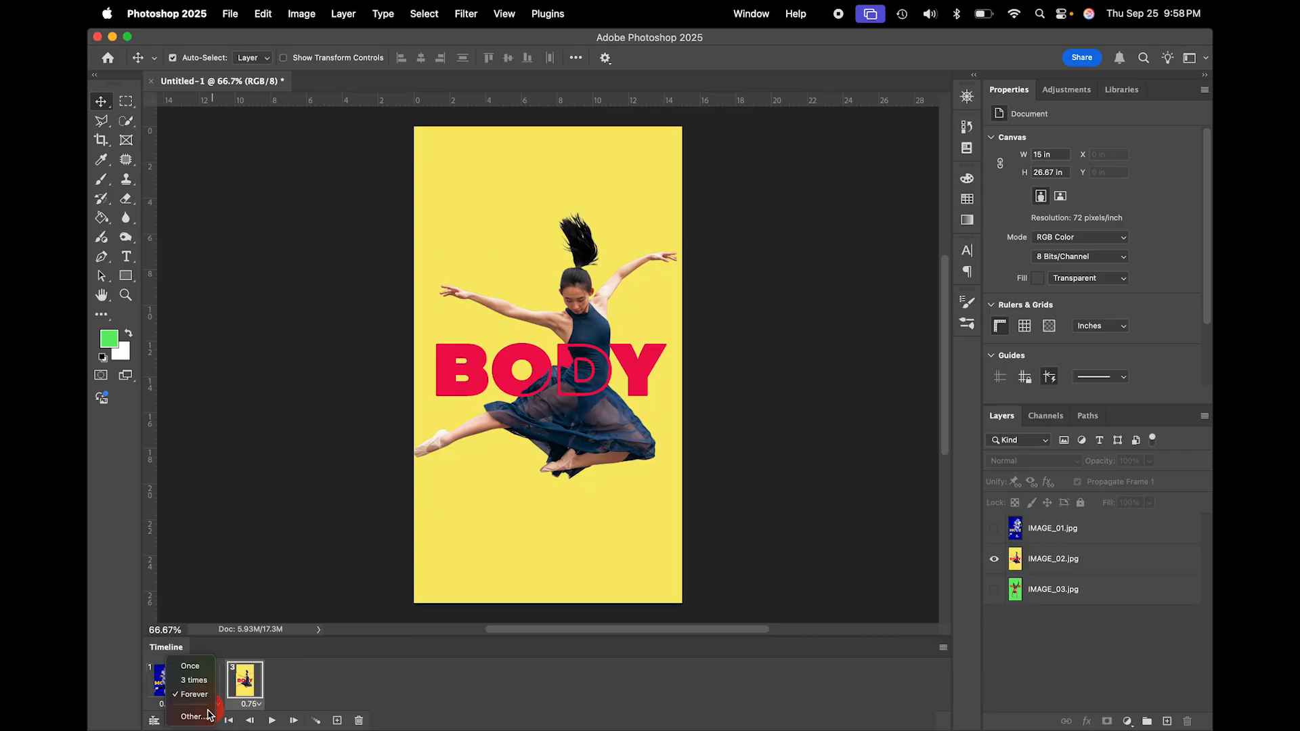
{"action": "left_click", "coordinate": [194, 695]}
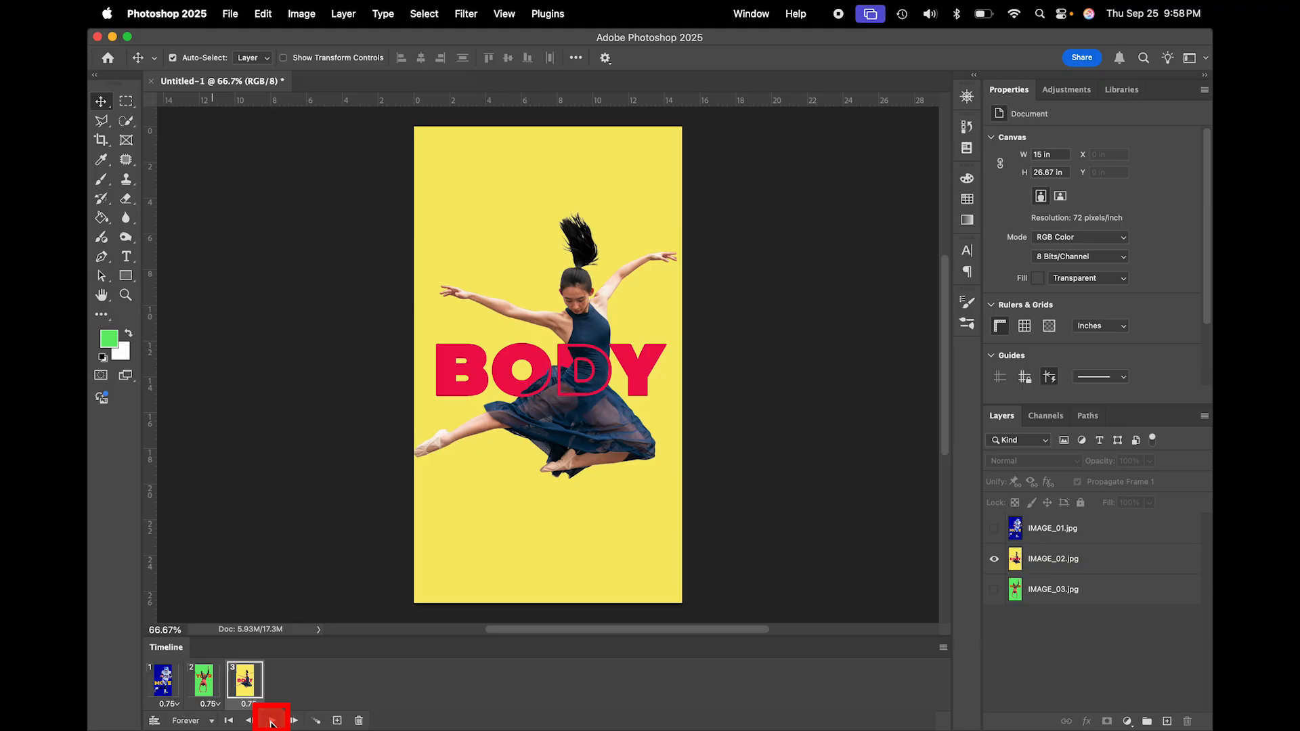
{"action": "left_click", "coordinate": [271, 722]}
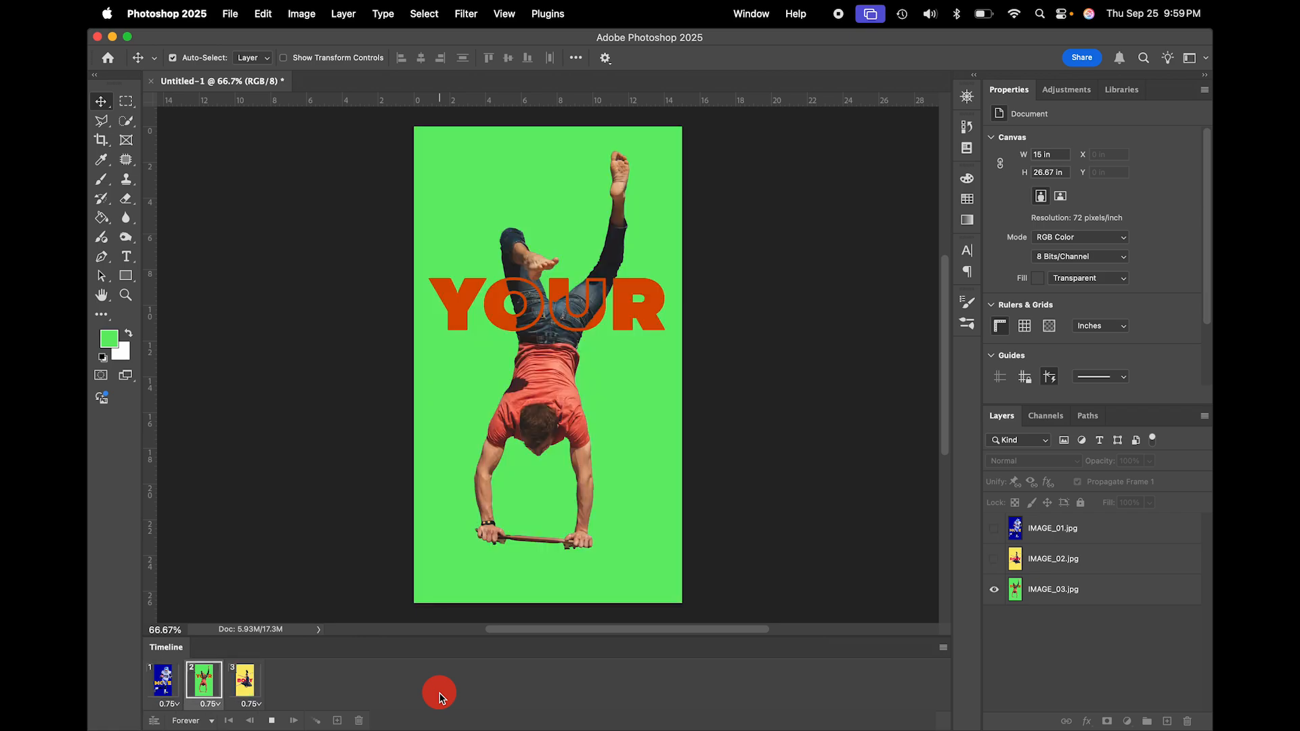
- Stop the animation preview and set up a Save for Web export with the GIF 128 Dithered preset
{"action": "left_click", "coordinate": [272, 722]}
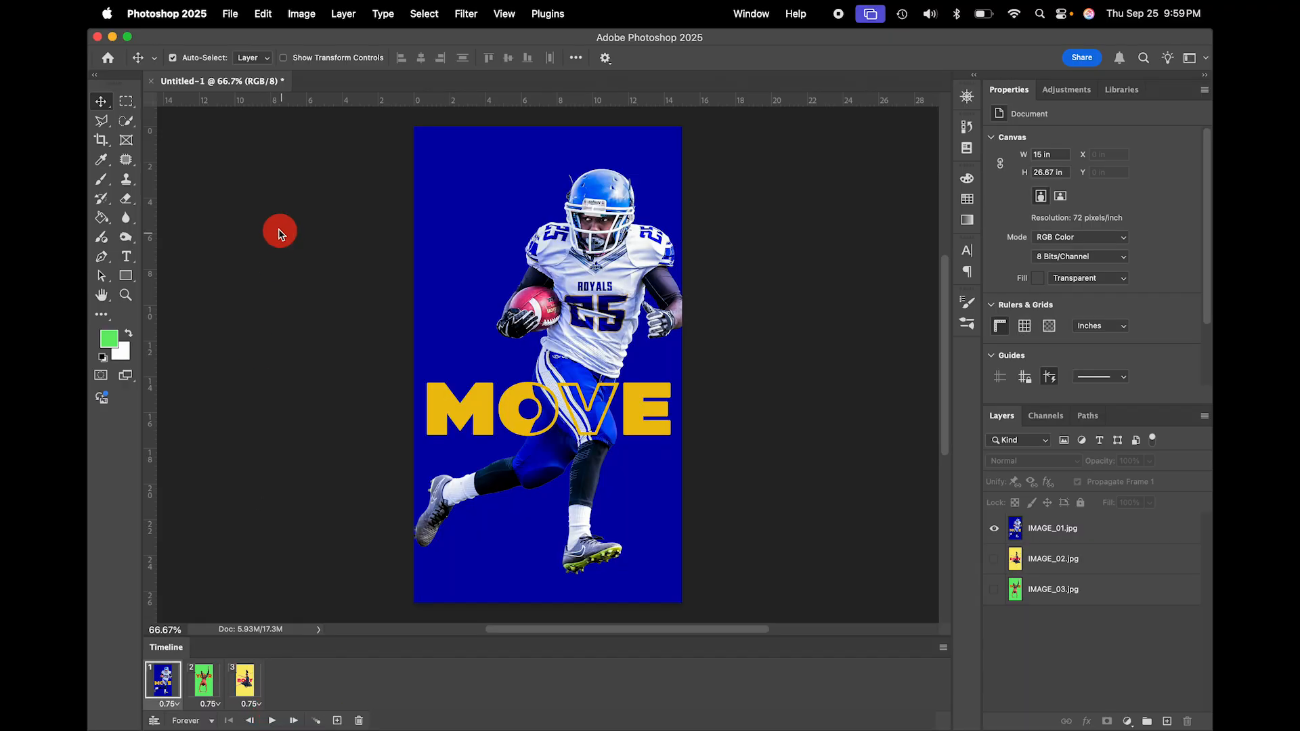
{"action": "left_click", "coordinate": [237, 23]}
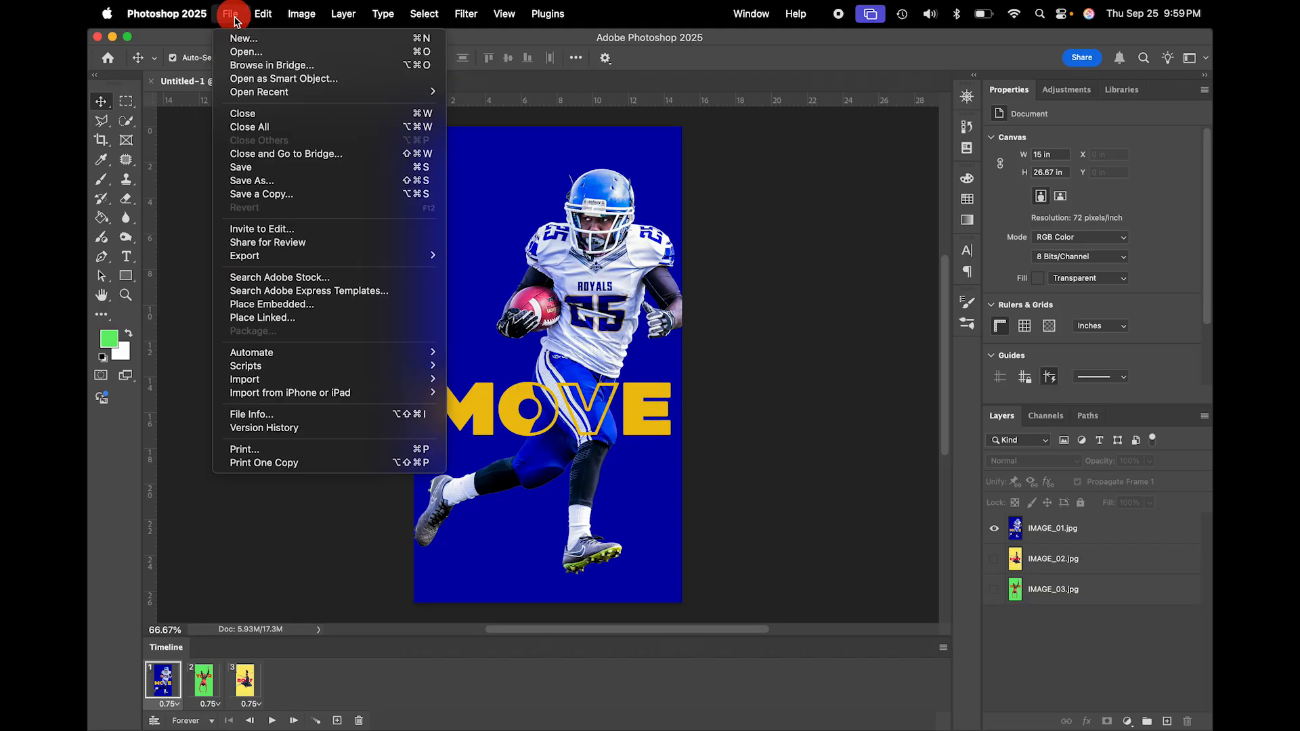
{"action": "mouse_move", "coordinate": [268, 258]}
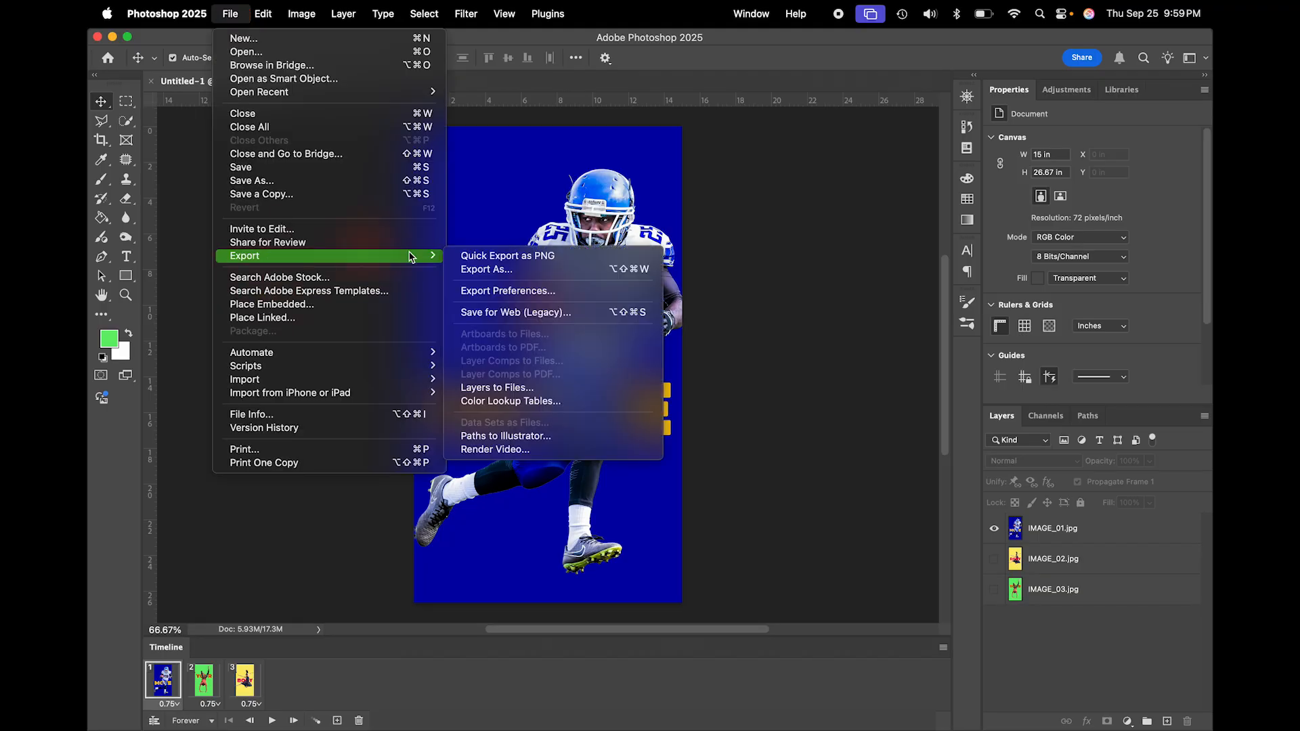
{"action": "left_click", "coordinate": [548, 314]}
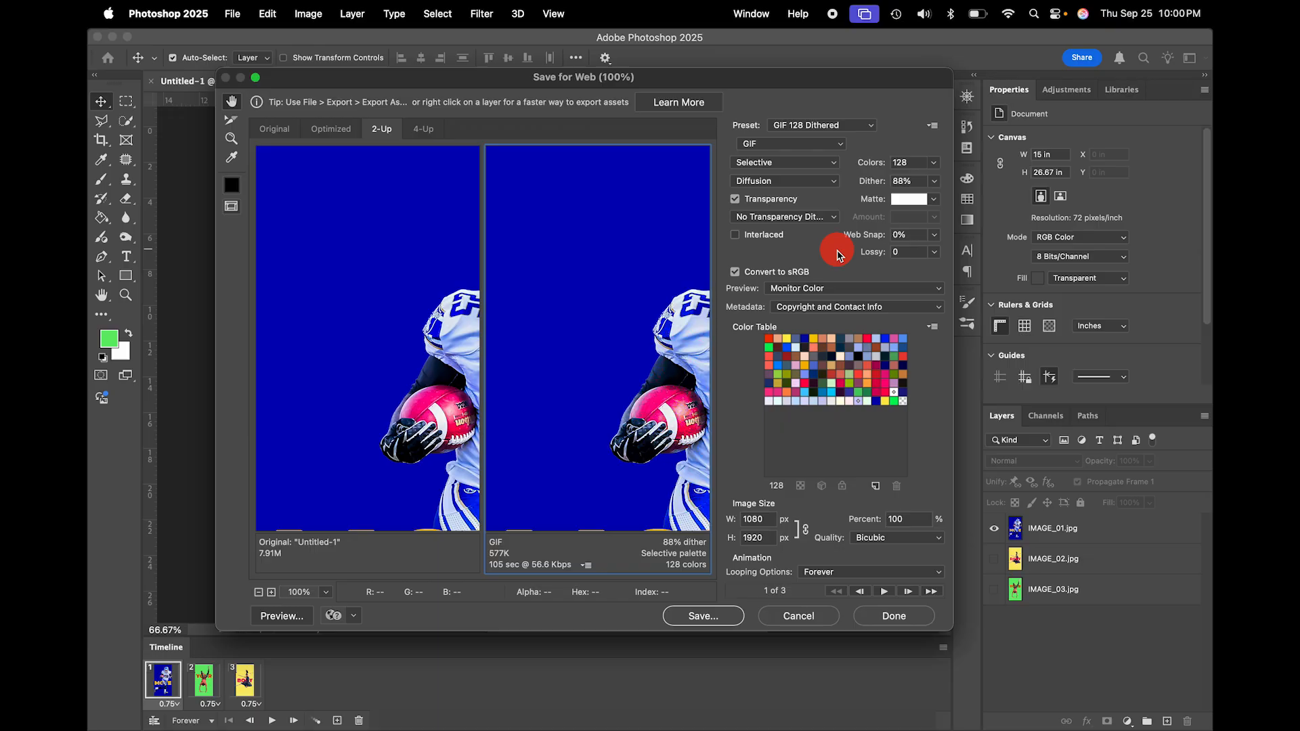
{"action": "left_click", "coordinate": [874, 129]}
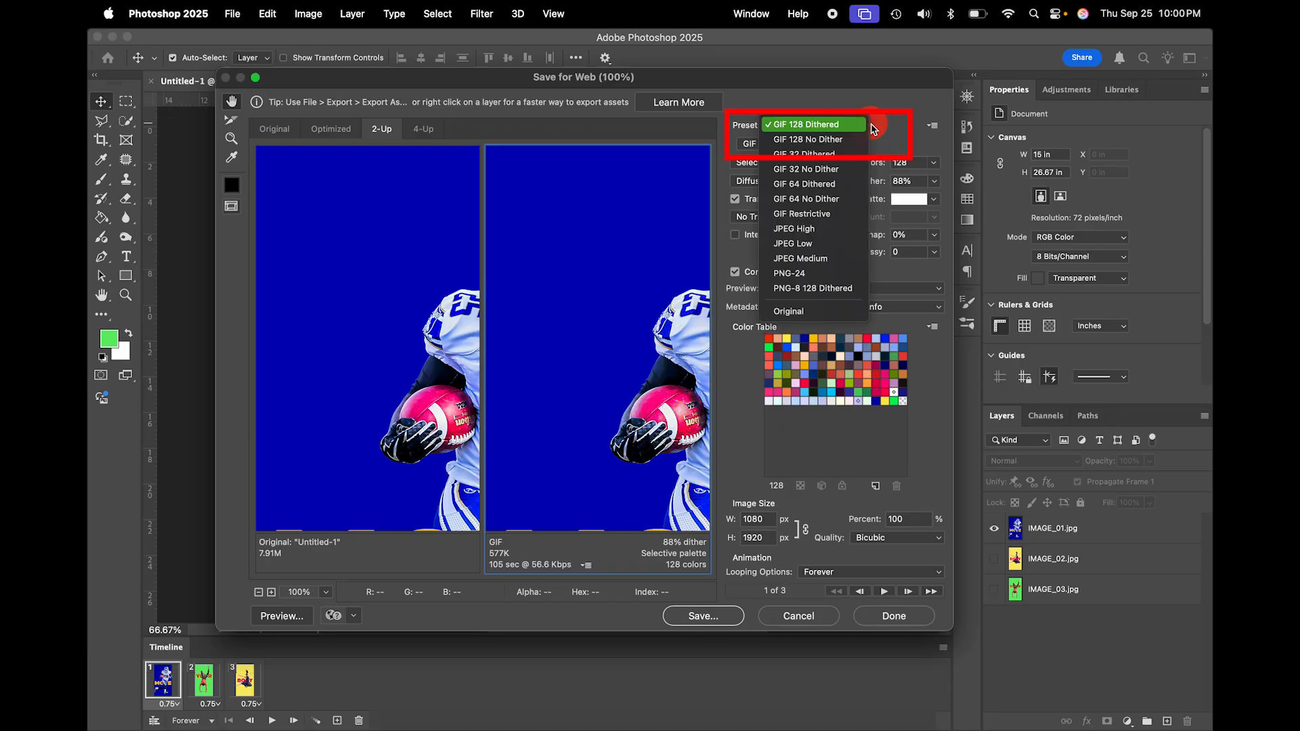
{"action": "left_click", "coordinate": [833, 126]}
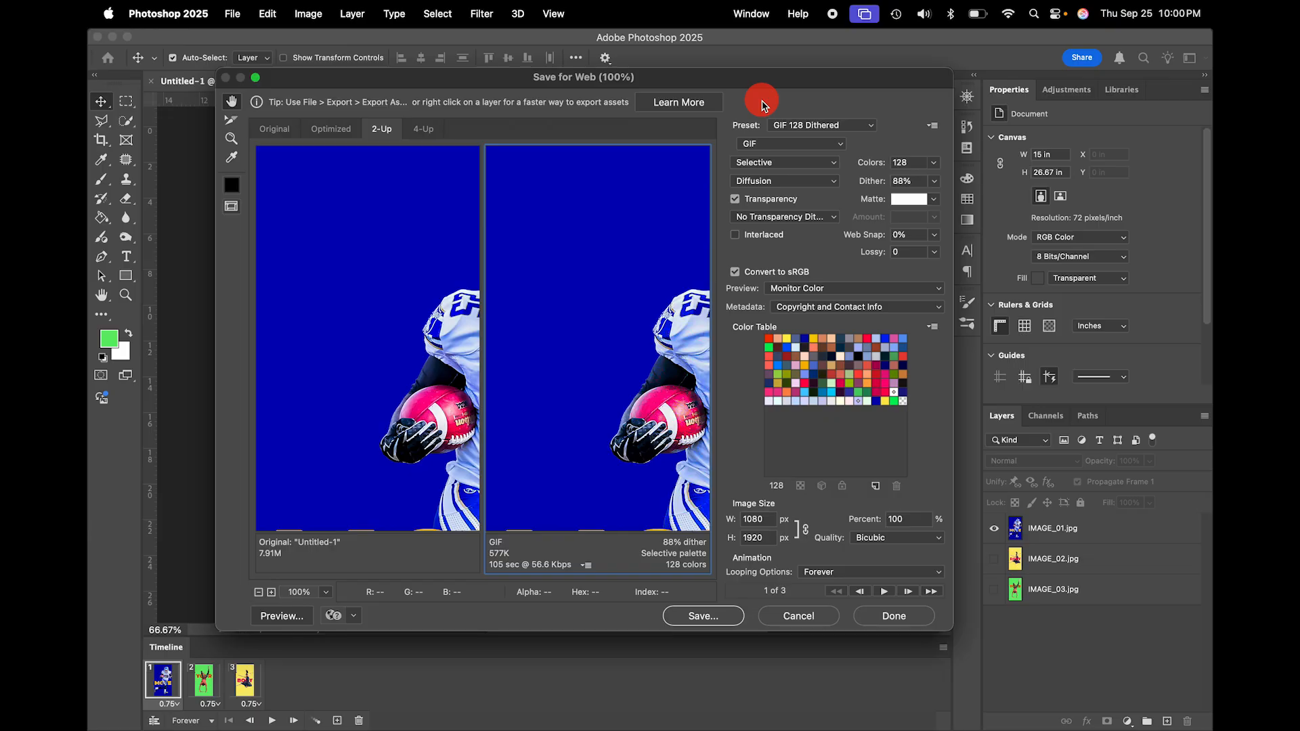
- Save the optimized GIF as ActionImages.gif in the 04_FinalExports folder of Class Name > 01_Project Name
{"action": "left_click", "coordinate": [693, 618]}
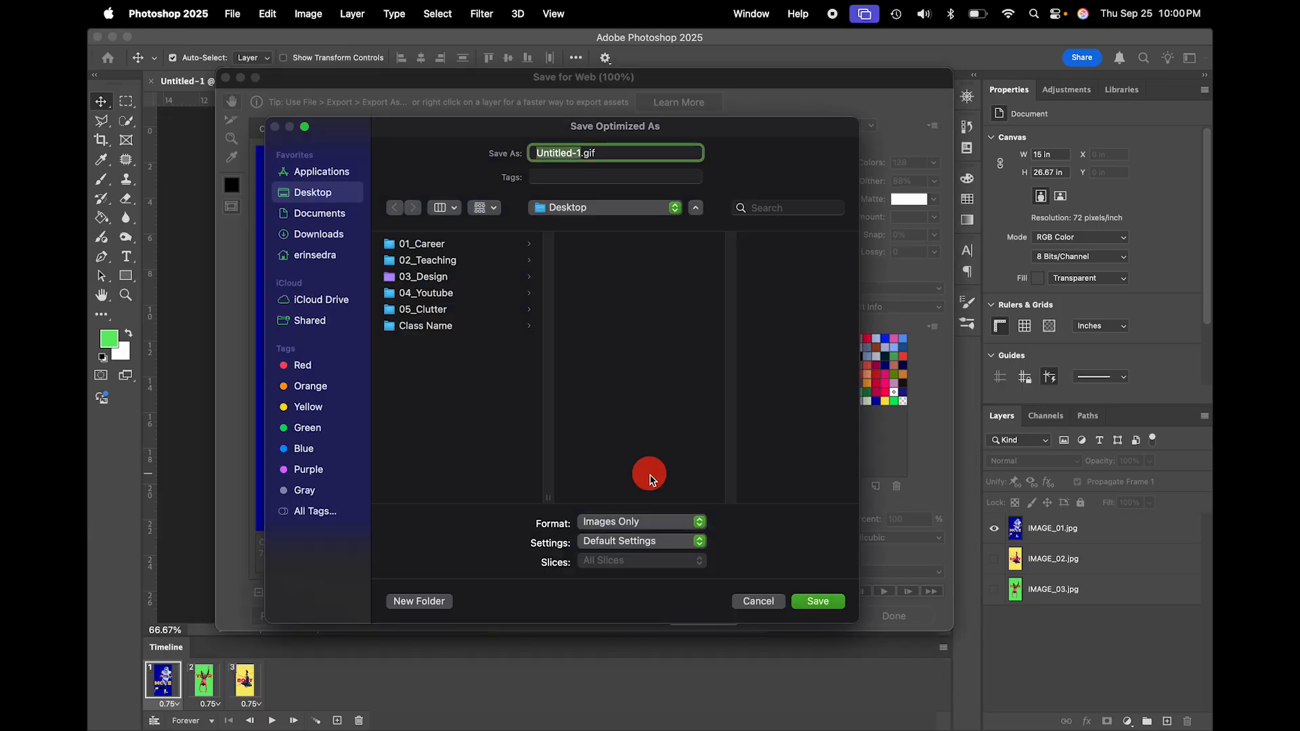
{"action": "left_click", "coordinate": [429, 328]}
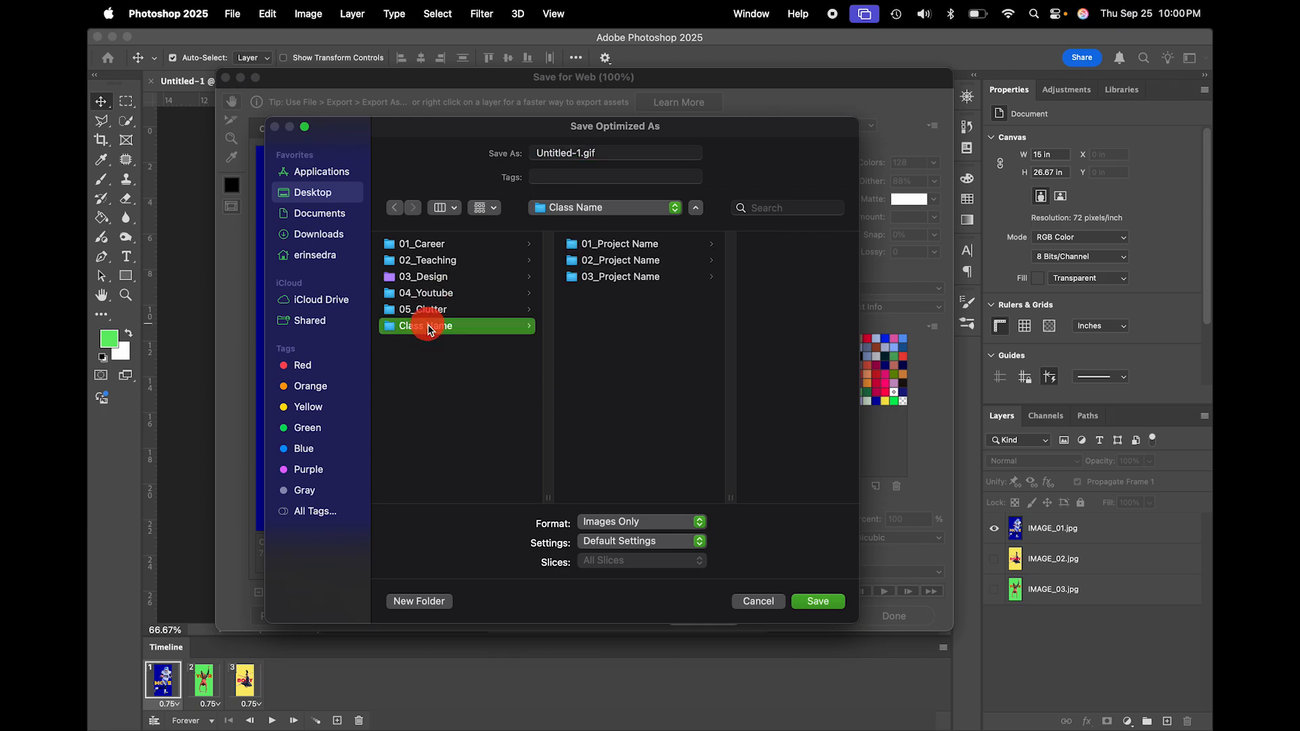
{"action": "left_click", "coordinate": [619, 249]}
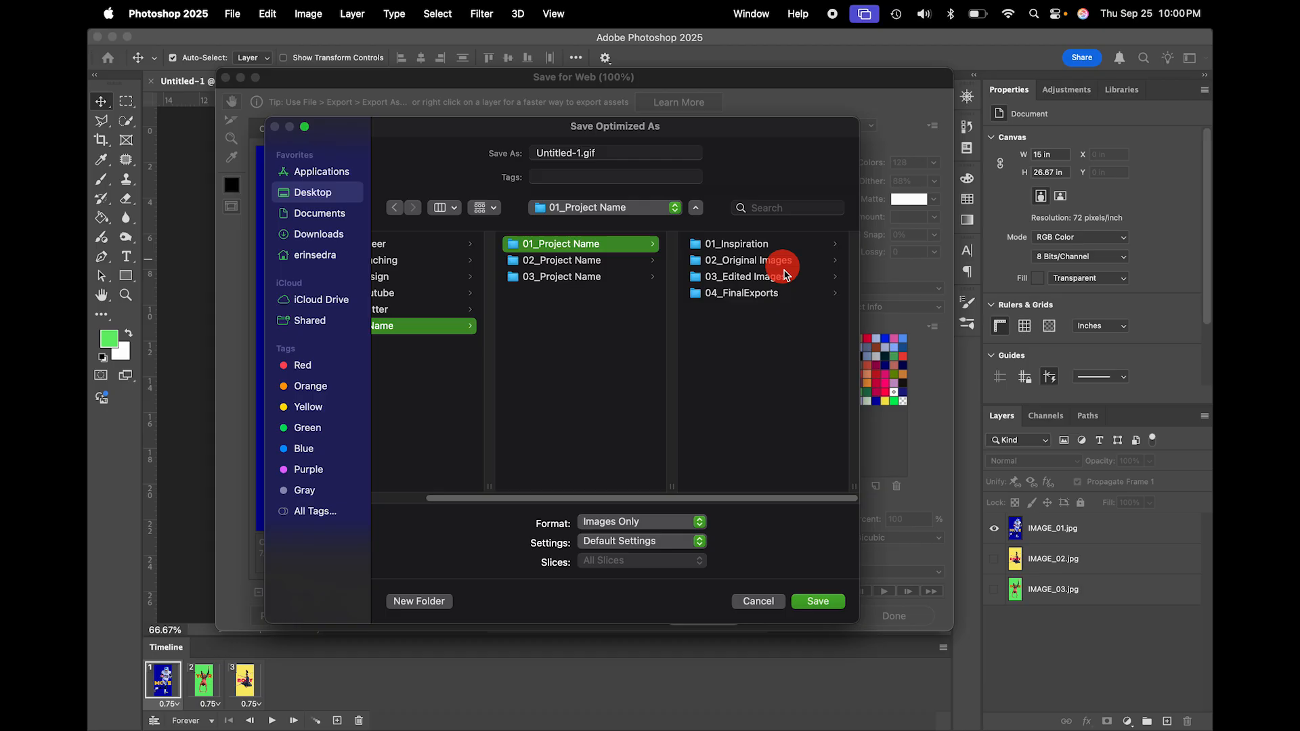
{"action": "left_click", "coordinate": [755, 295]}
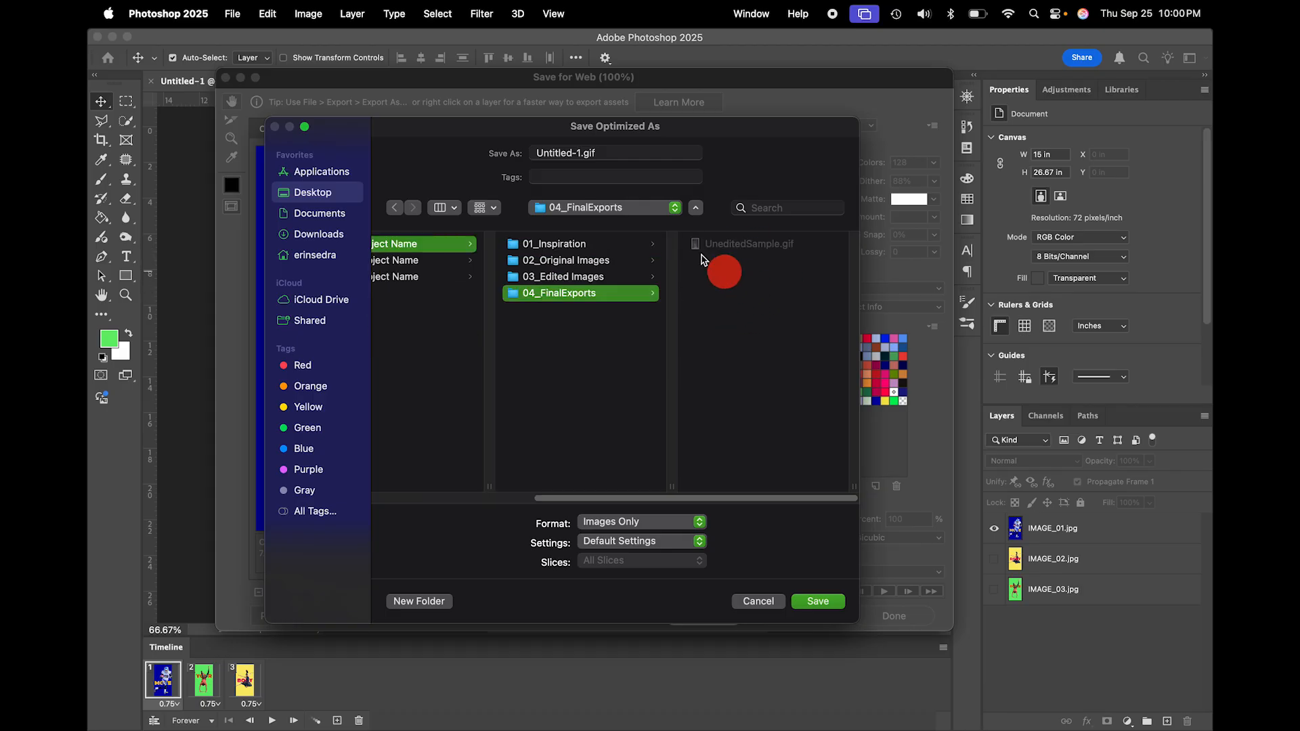
{"action": "left_click", "coordinate": [555, 160]}
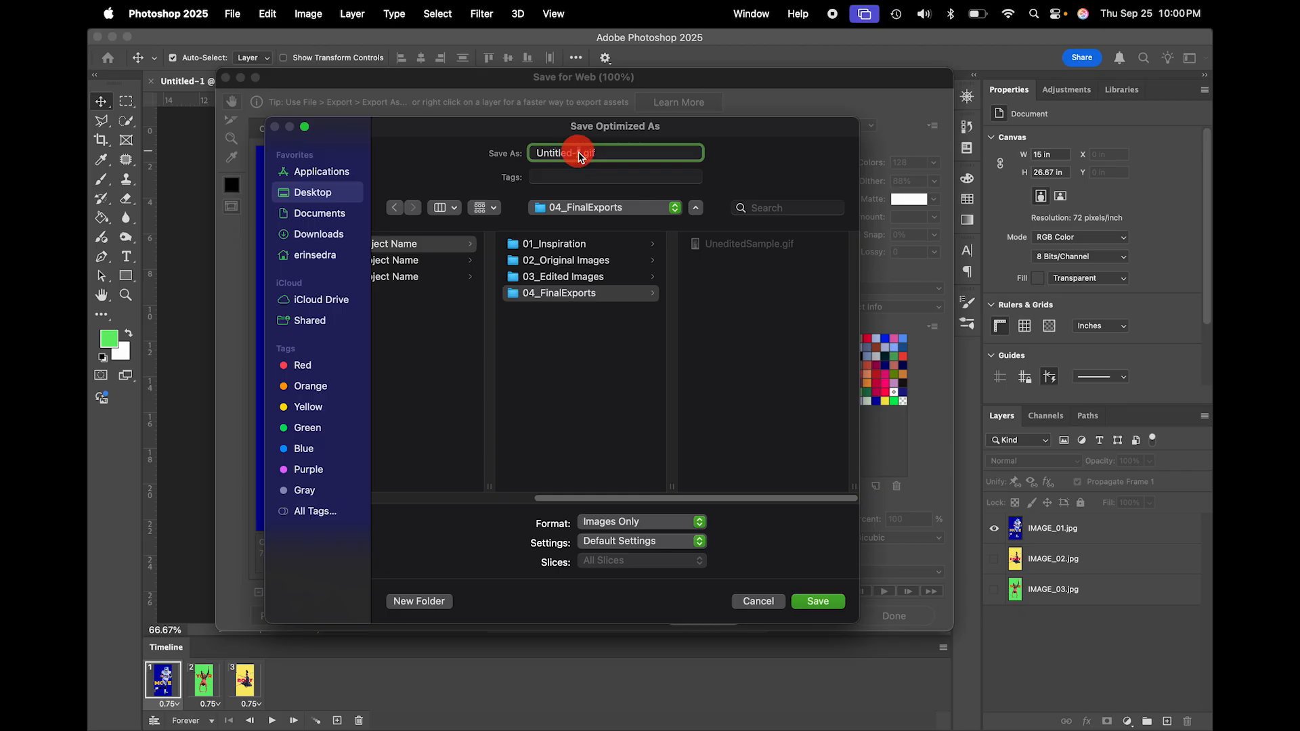
{"action": "left_click_drag", "start_coordinate": [577, 152], "coordinate": [582, 152]}
{"action": "key", "text": "BackSpace"}
{"action": "key", "text": "BackSpace"}
{"action": "key", "text": "BackSpace"}
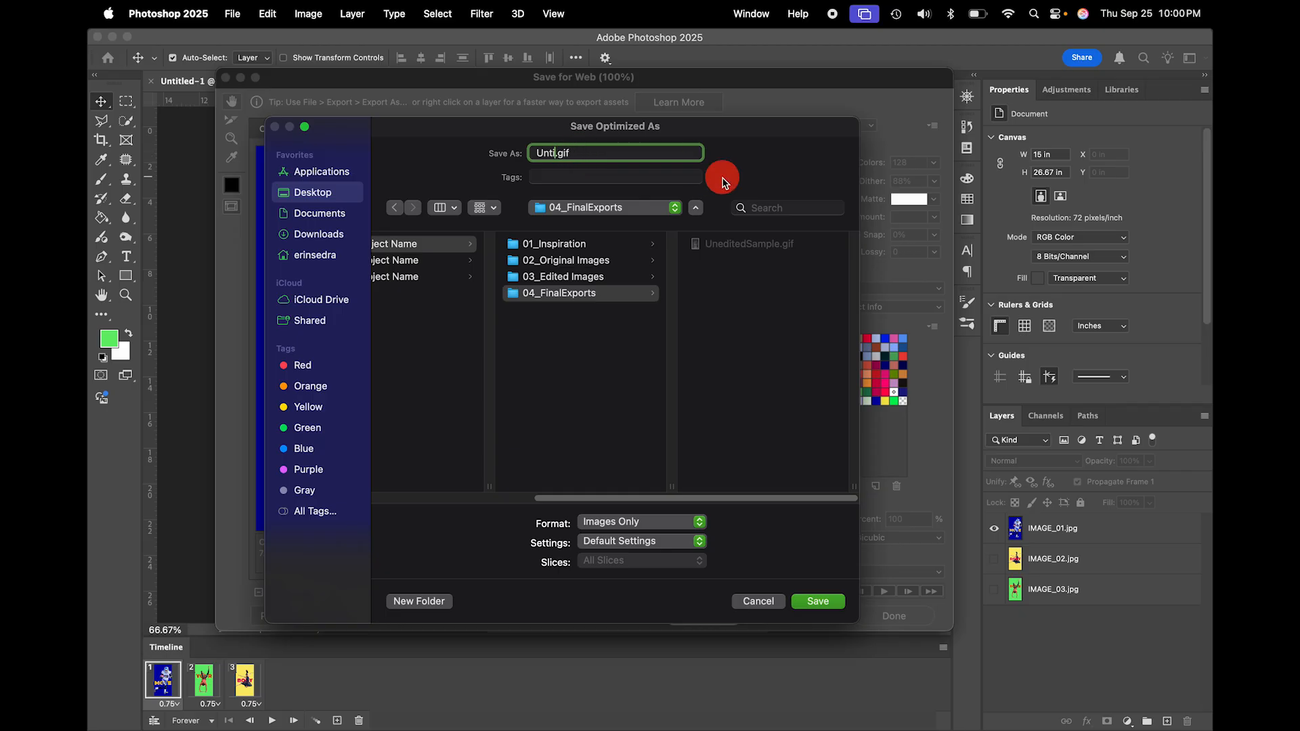
{"action": "type", "text": "ActionImages"}
{"action": "left_click", "coordinate": [821, 602]}
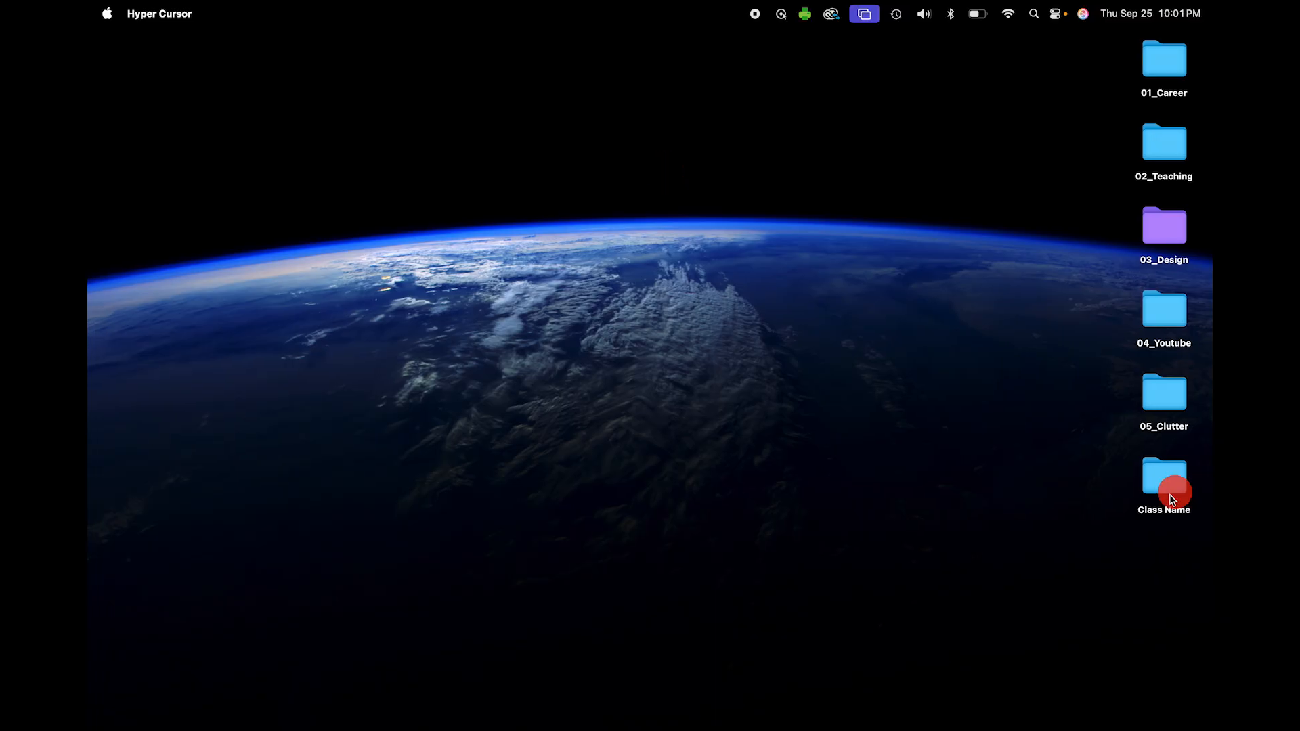
- Switch to Finder, open ActionImages.gif from the 04_FinalExports folder in Preview, check its three frames and file size, and close it
{"action": "double_click", "coordinate": [1156, 502]}
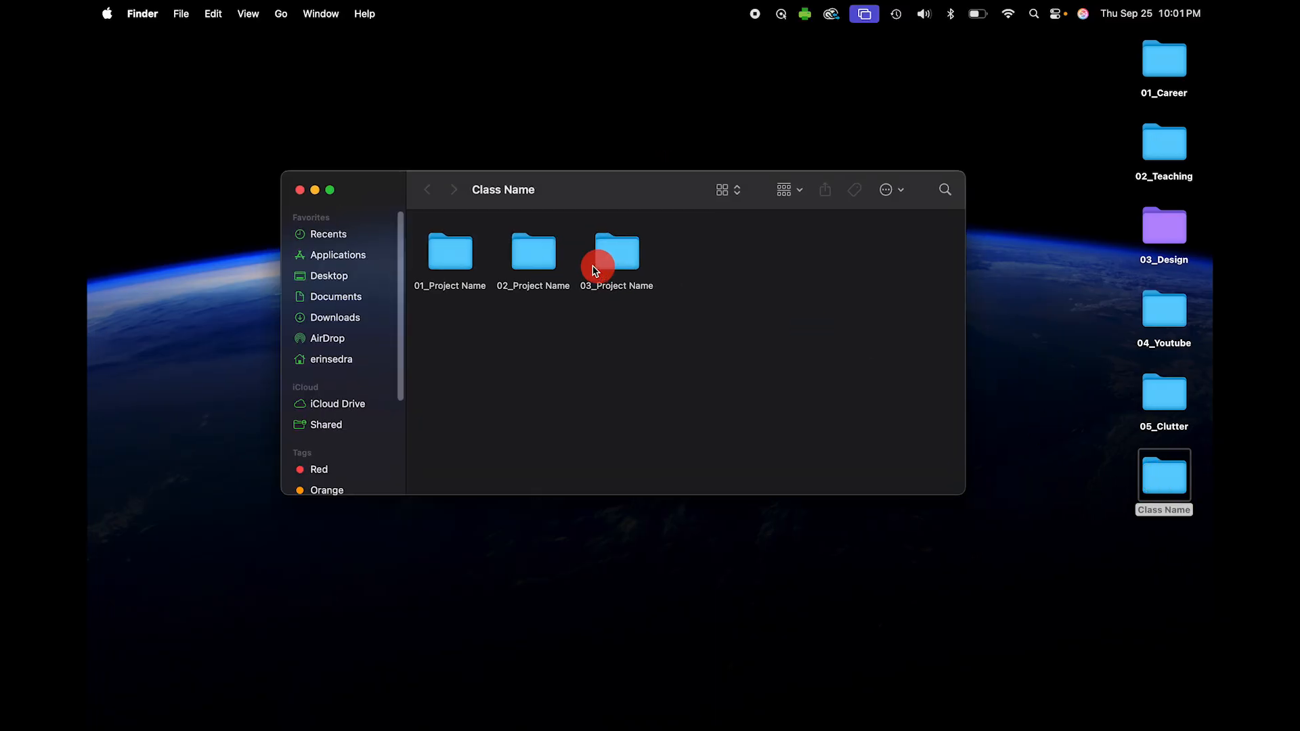
{"action": "double_click", "coordinate": [443, 251]}
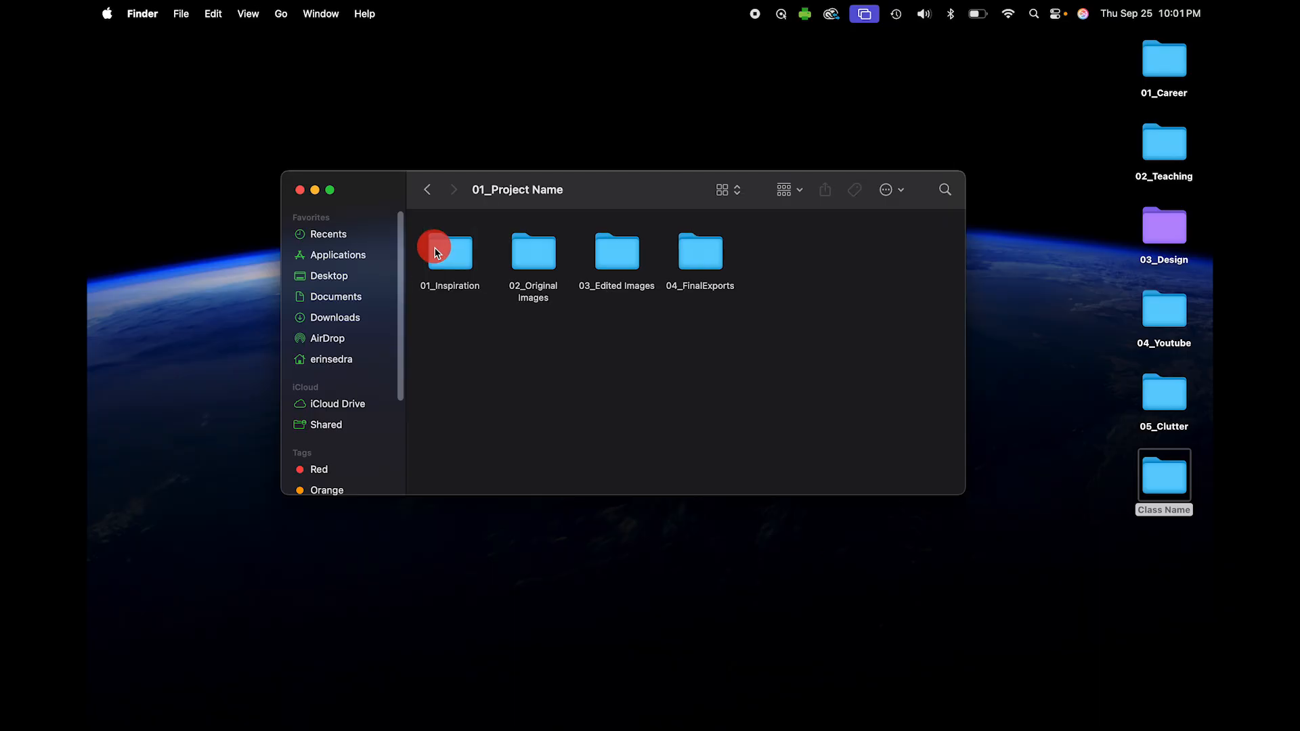
{"action": "double_click", "coordinate": [715, 264]}
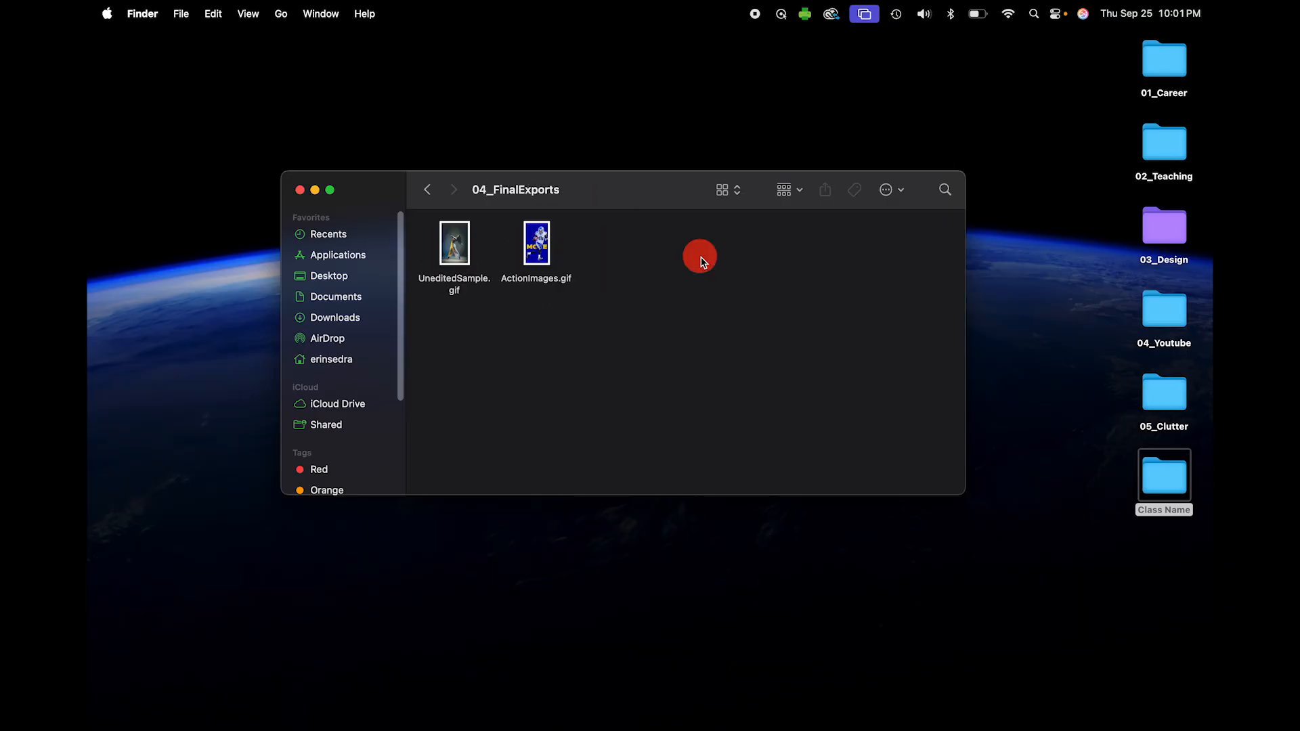
{"action": "double_click", "coordinate": [542, 244]}
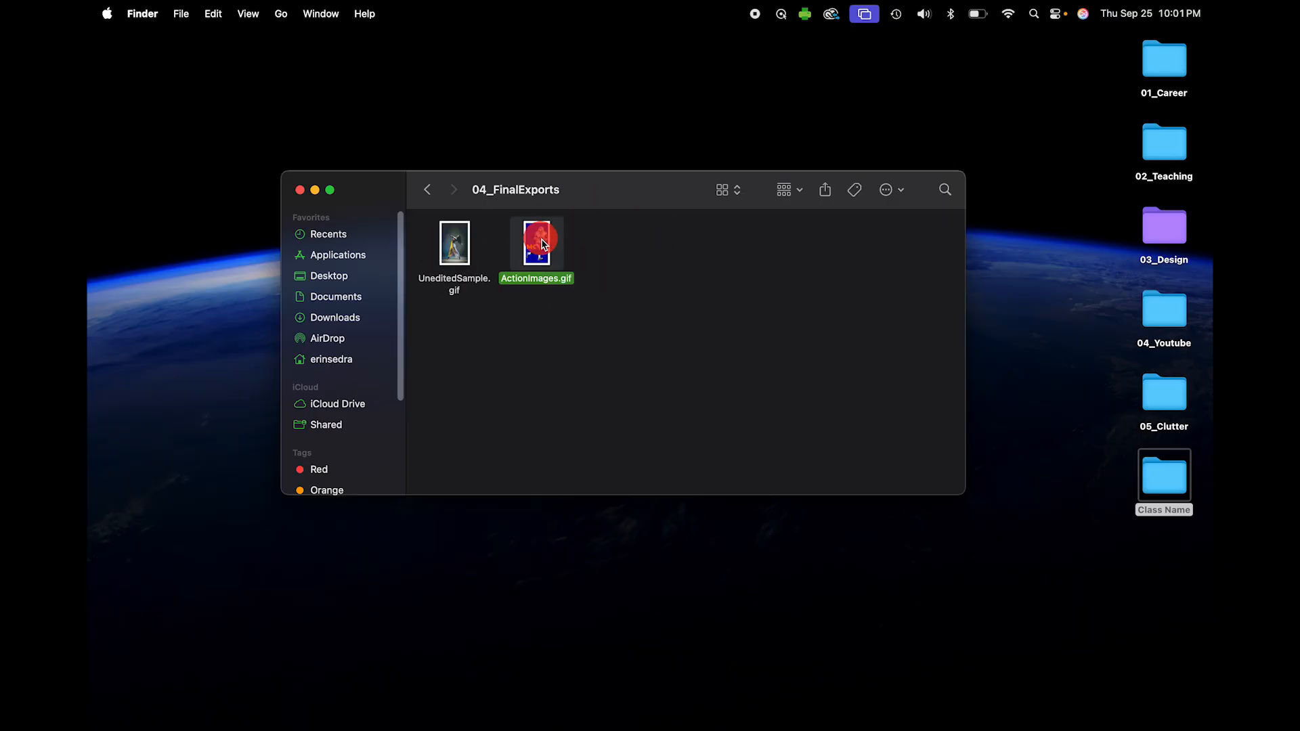
{"action": "key", "text": "Down"}
{"action": "key", "text": "Down"}
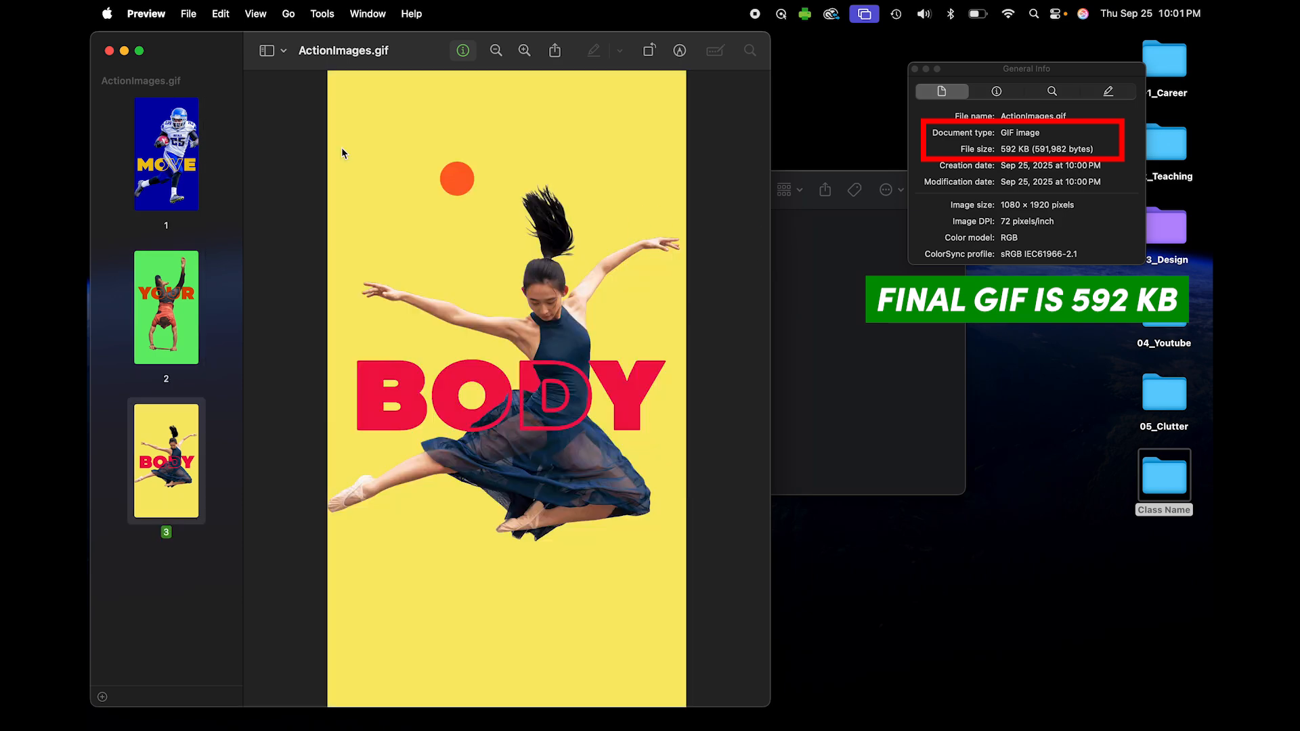
{"action": "left_click", "coordinate": [109, 51]}
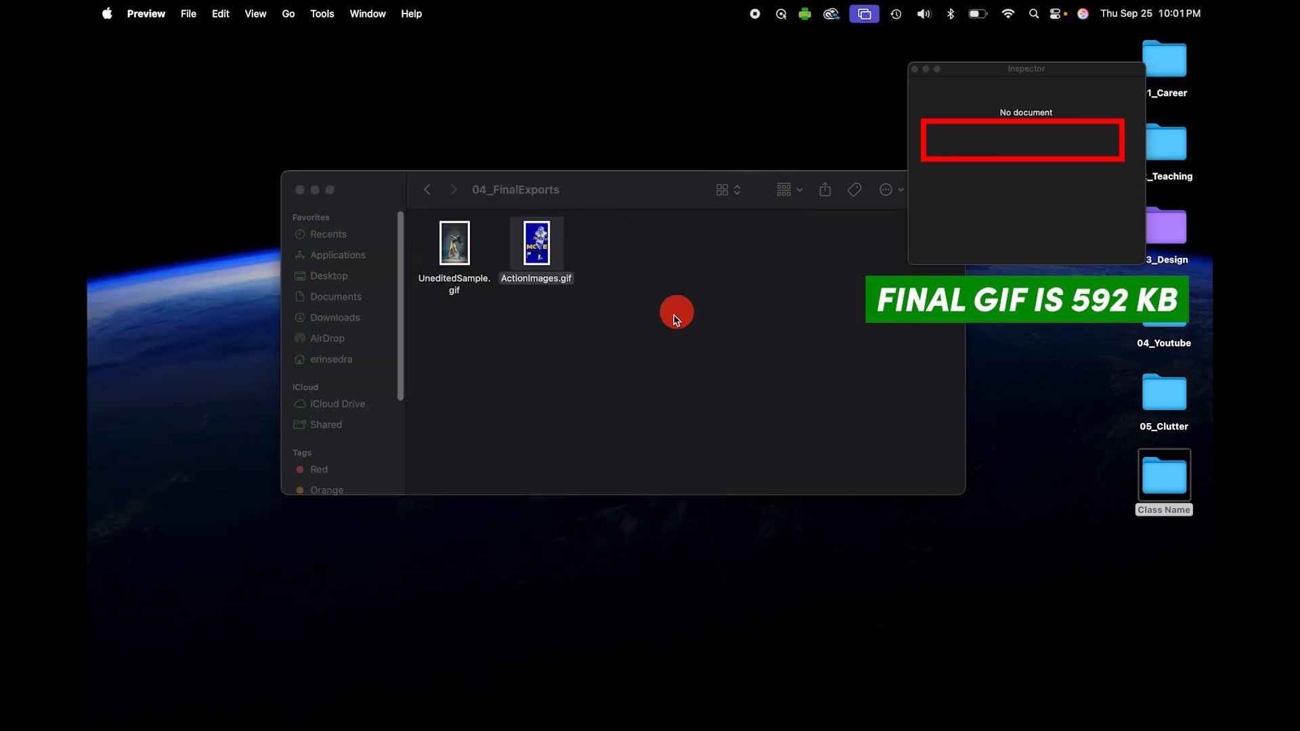
- Open ActionImages.gif from the exports folder in the web browser to watch the looping animation
{"action": "left_click_drag", "start_coordinate": [535, 245], "coordinate": [897, 264]}
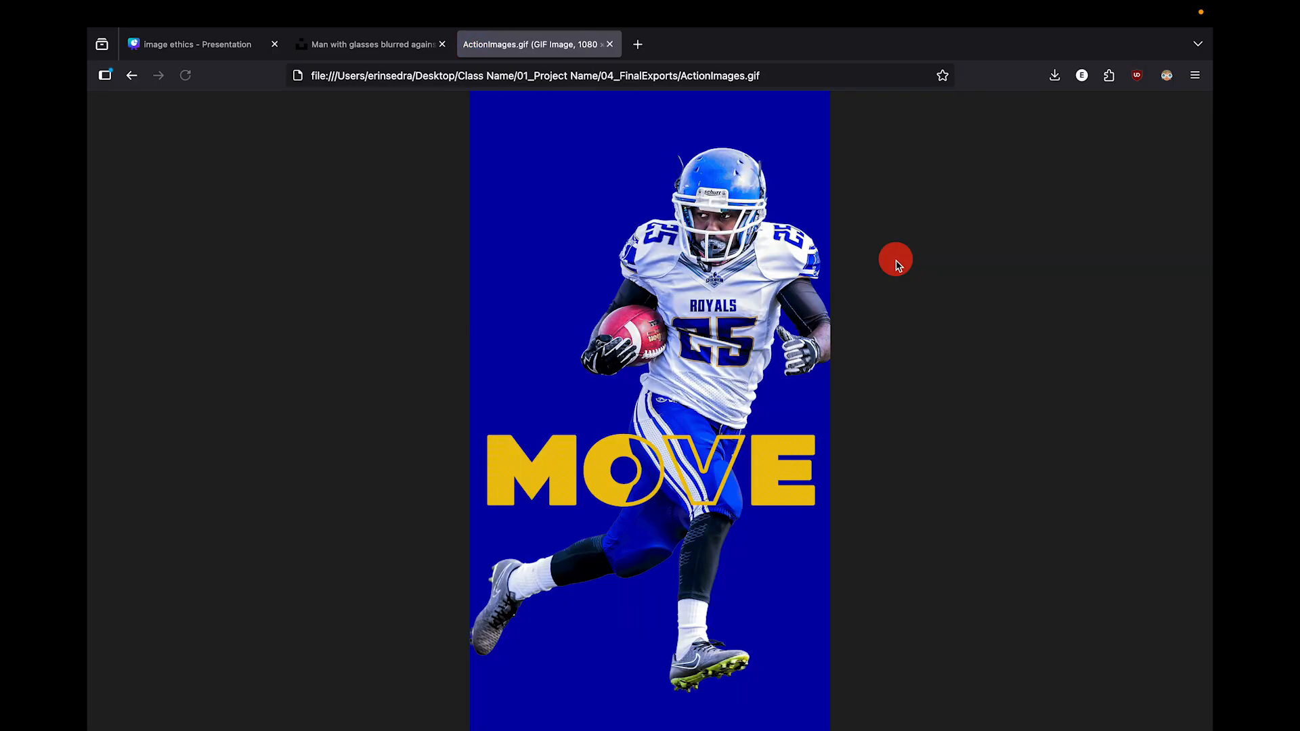